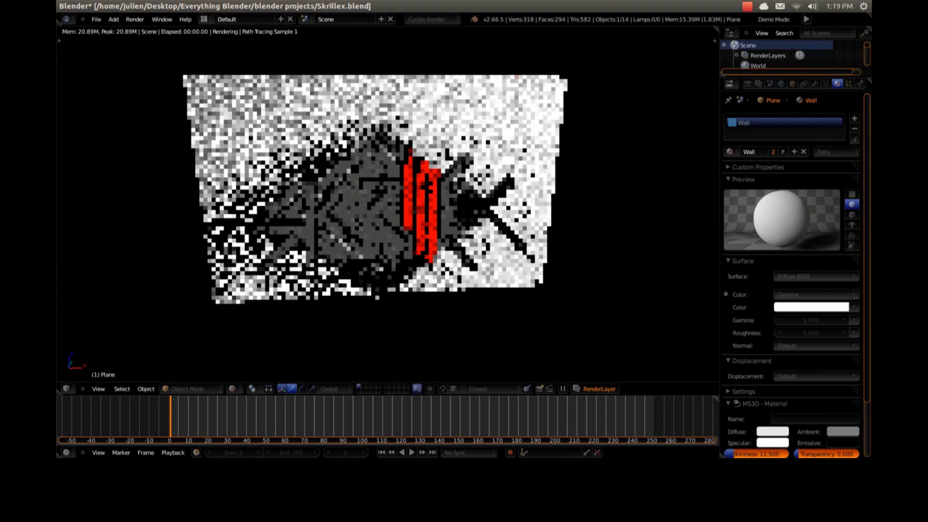
Examine the rendered logo and the Back Thing material settings of its lettering and diamond-shaped backing
middle_click_drag(331, 222, 319, 207)
scroll(364, 214, "up", 4)
scroll(314, 213, "down", 1)
right_click(327, 209)
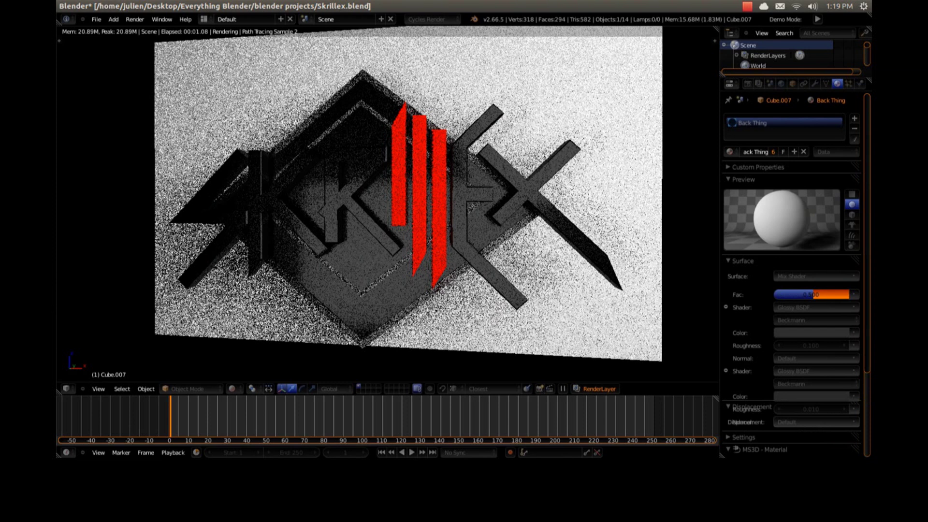
right_click(358, 256)
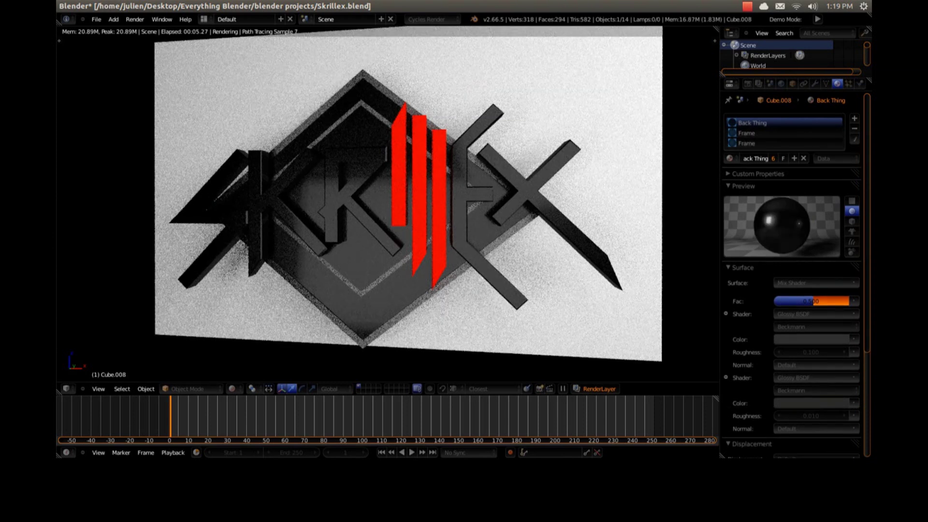
scroll(793, 276, "down", 5)
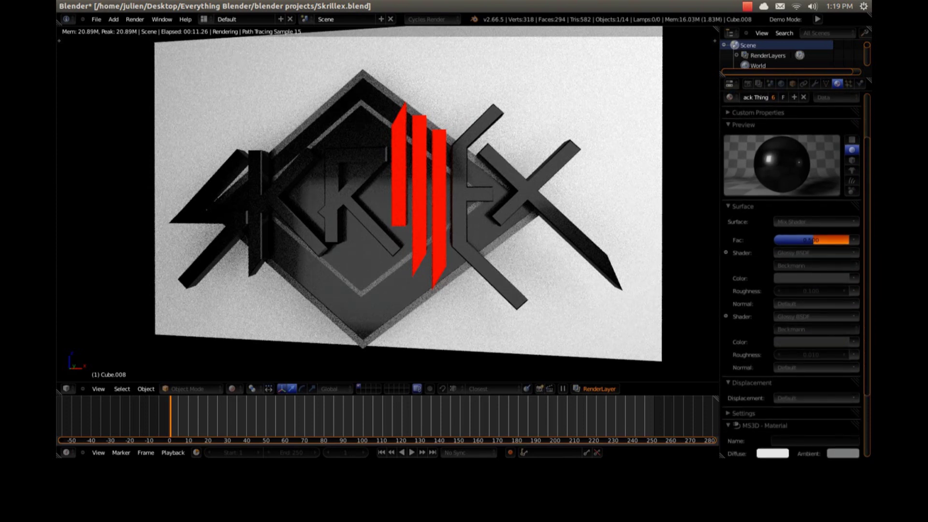
scroll(793, 275, "up", 1)
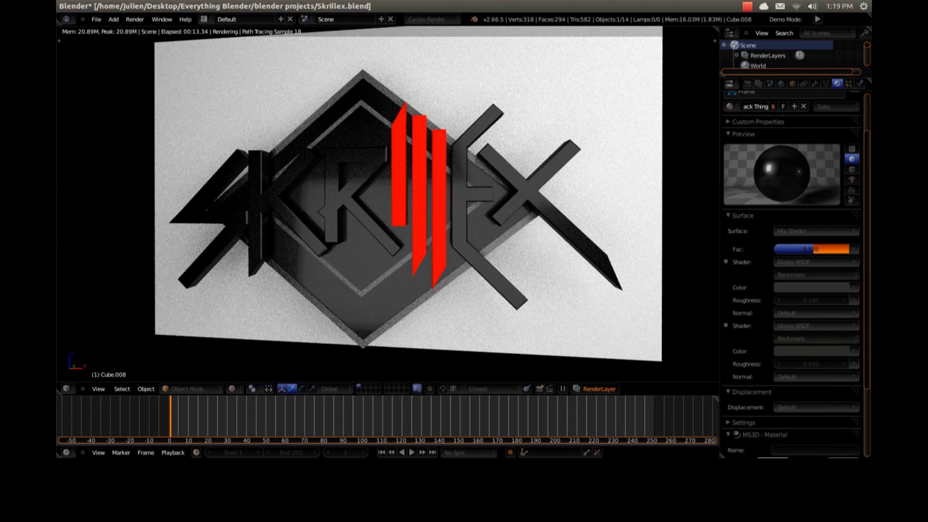
scroll(793, 275, "up", 5)
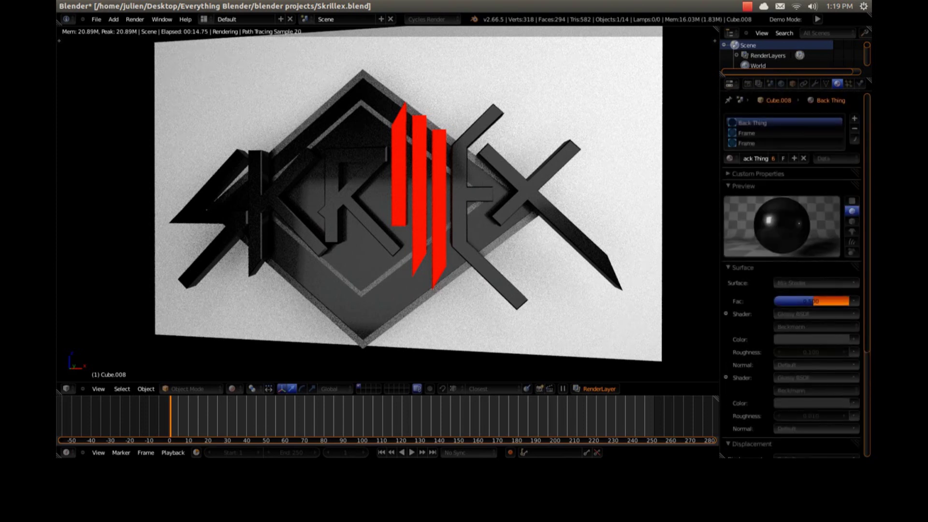
scroll(792, 276, "down", 3)
scroll(793, 276, "down", 10)
scroll(793, 275, "up", 15)
Examine the material colour of the logo's red bars and the world background's colour setting
right_click(420, 194)
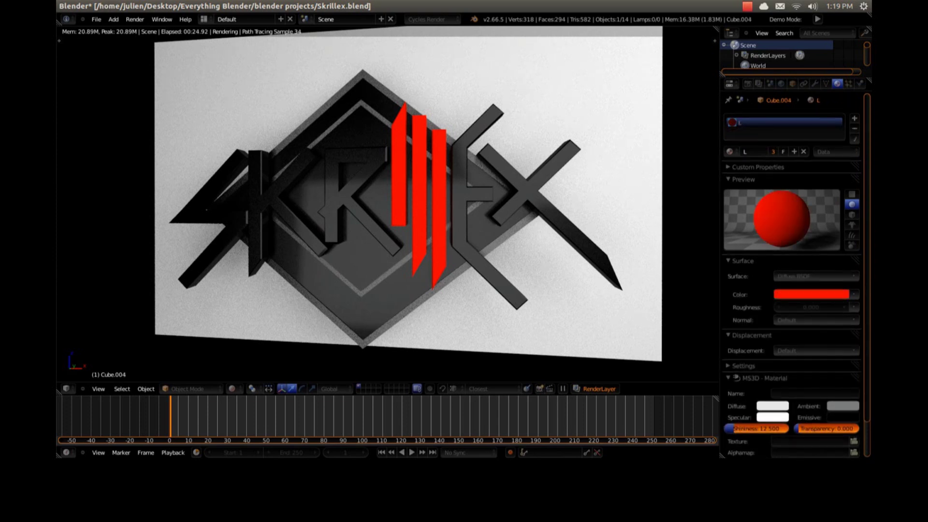
left_click(811, 293)
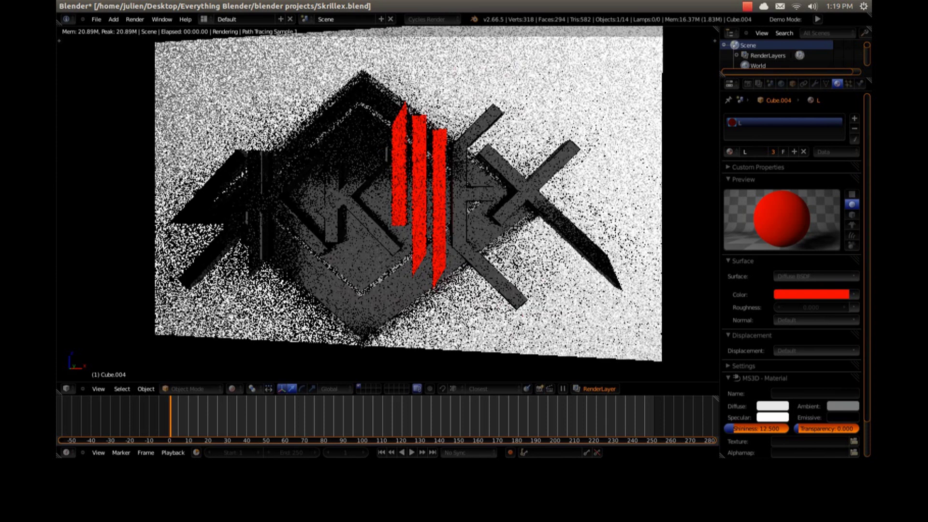
scroll(385, 203, "down", 8)
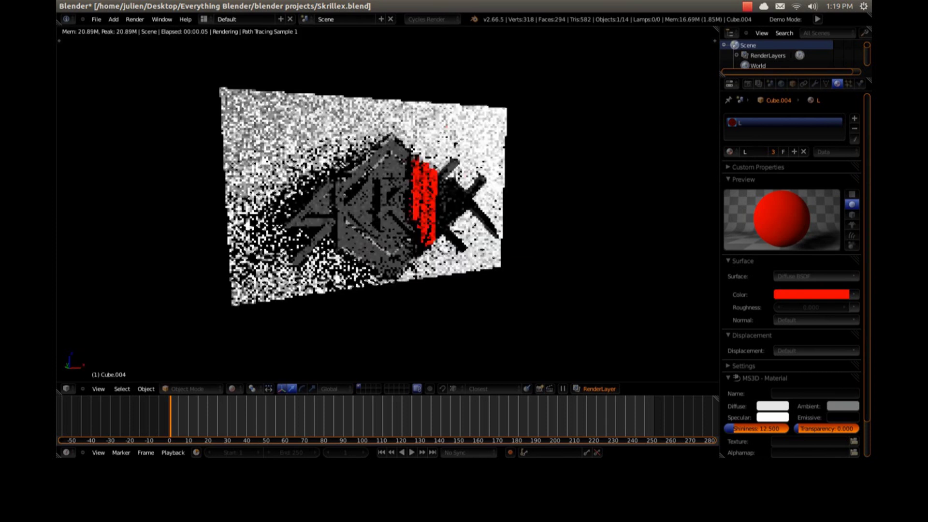
middle_click_drag(386, 203, 365, 213)
scroll(386, 225, "up", 7)
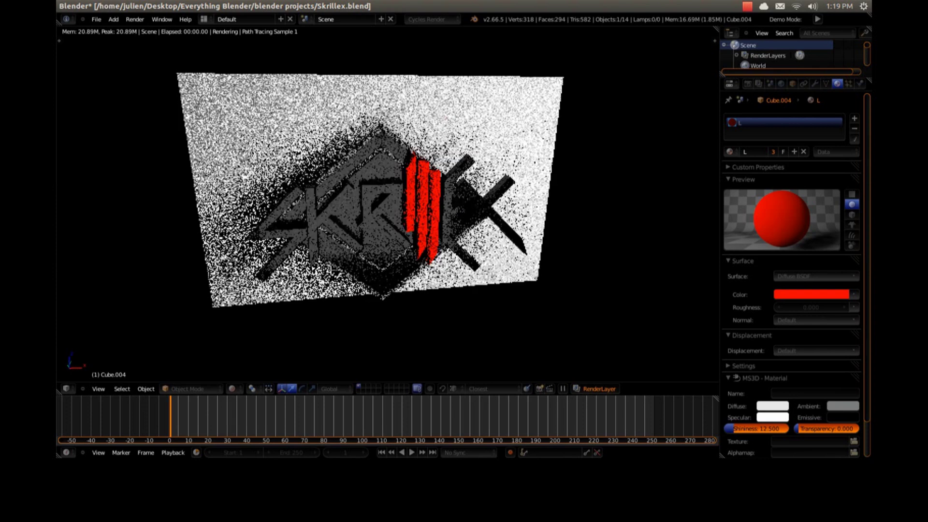
left_click(781, 84)
left_click(832, 187)
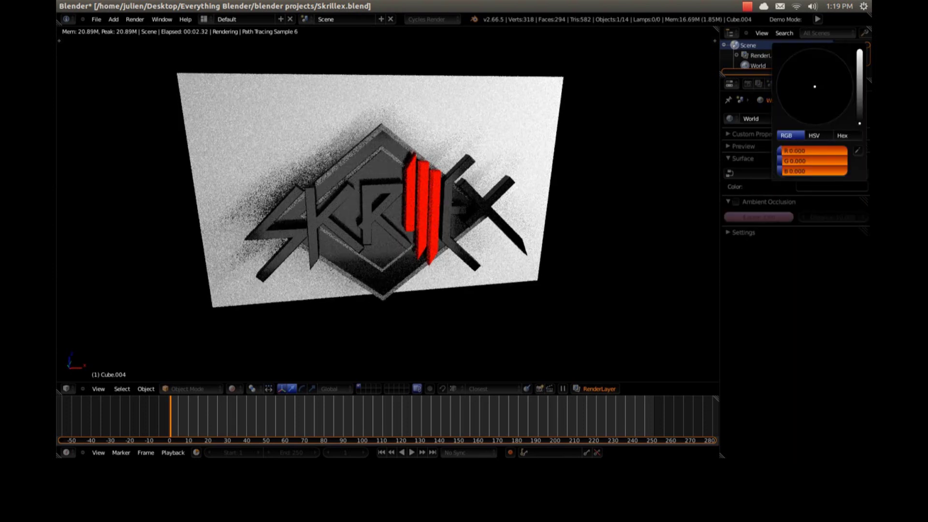
left_click(800, 173)
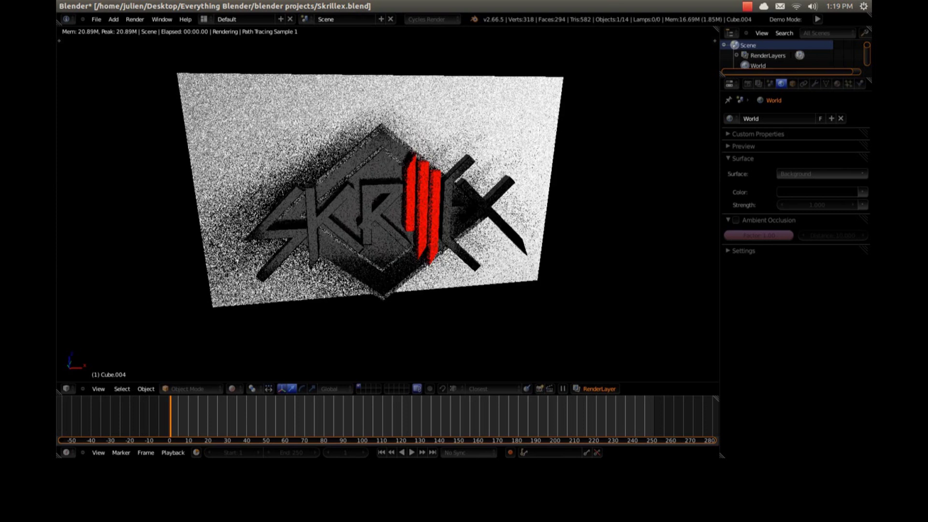
middle_click_drag(435, 203, 422, 196)
Start a new project by reloading the start-up file
left_click(97, 18)
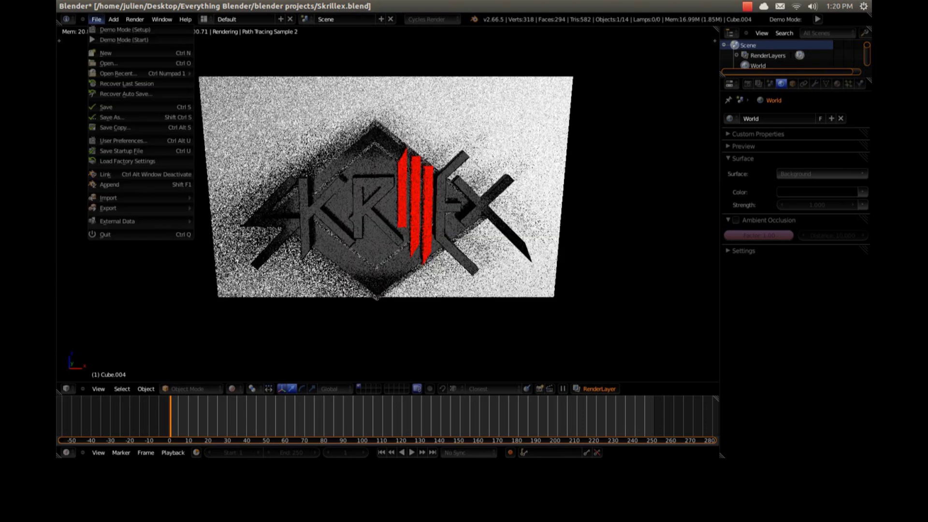
left_click(106, 52)
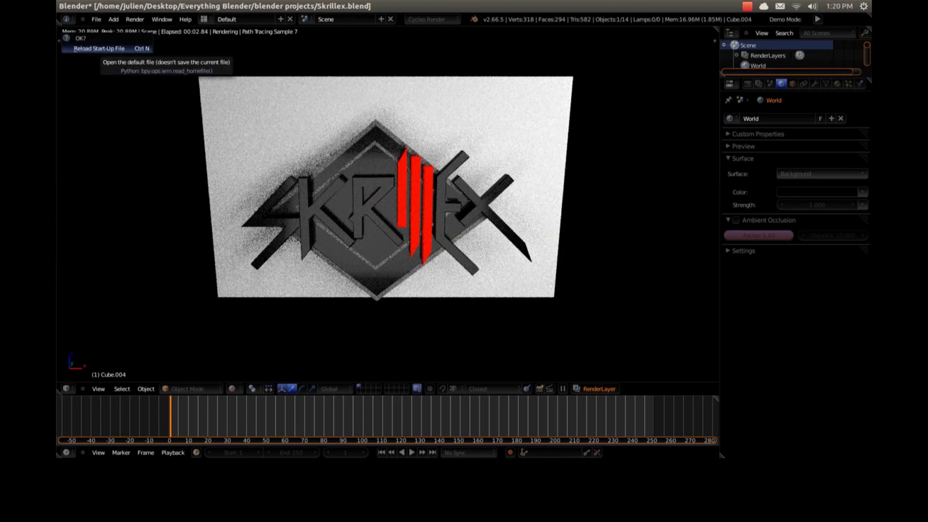
left_click(100, 49)
Switch to the orthographic front view and delete the default lamp
middle_click_drag(416, 232, 483, 213)
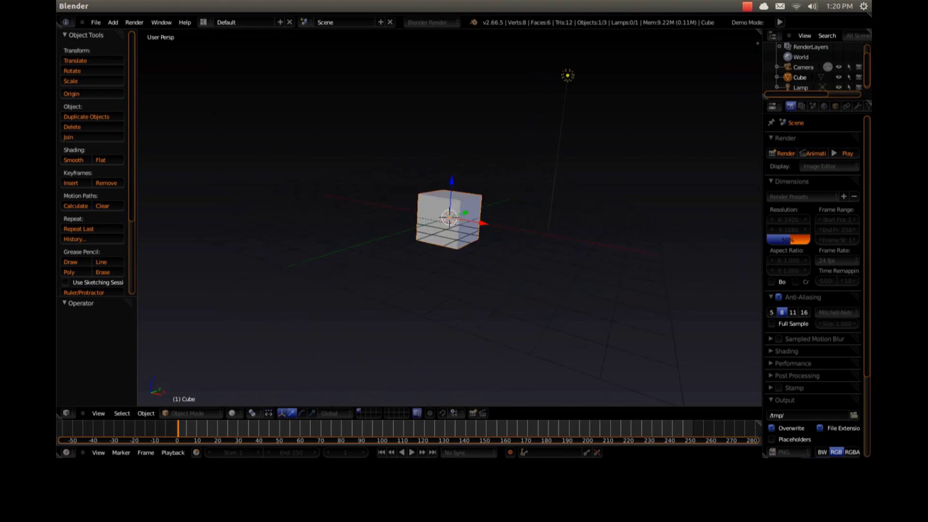
key("KP_1")
key("KP_5")
right_click(542, 83)
key("x")
key("Return")
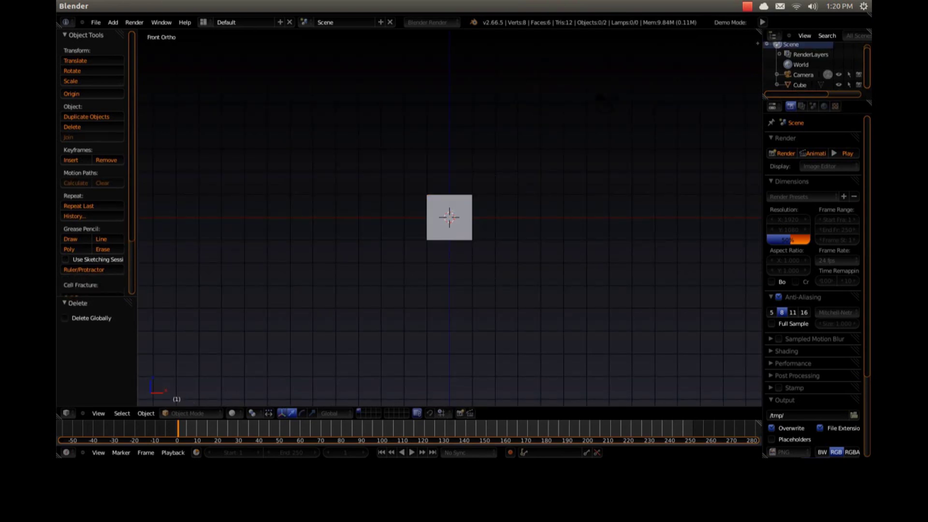
Set the render engine to Cycles Render and select the default cube
left_click(427, 23)
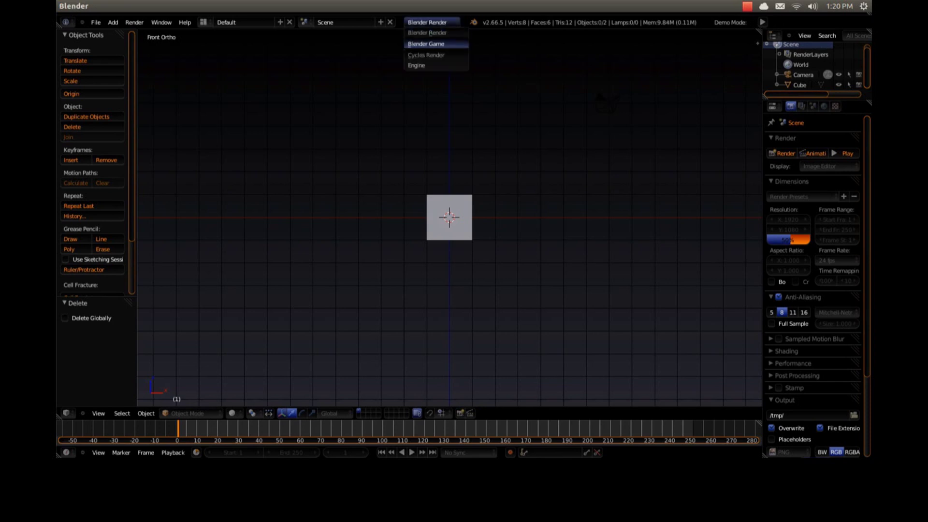
left_click(426, 54)
right_click(450, 218)
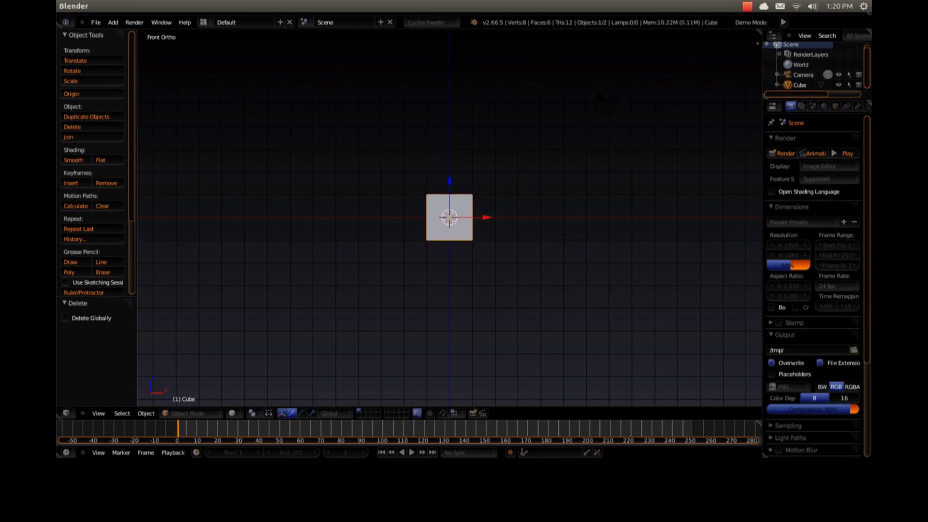
Widen the properties editor and hide the 3D view's tool shelf
scroll(817, 203, "down", 5)
scroll(817, 203, "up", 5)
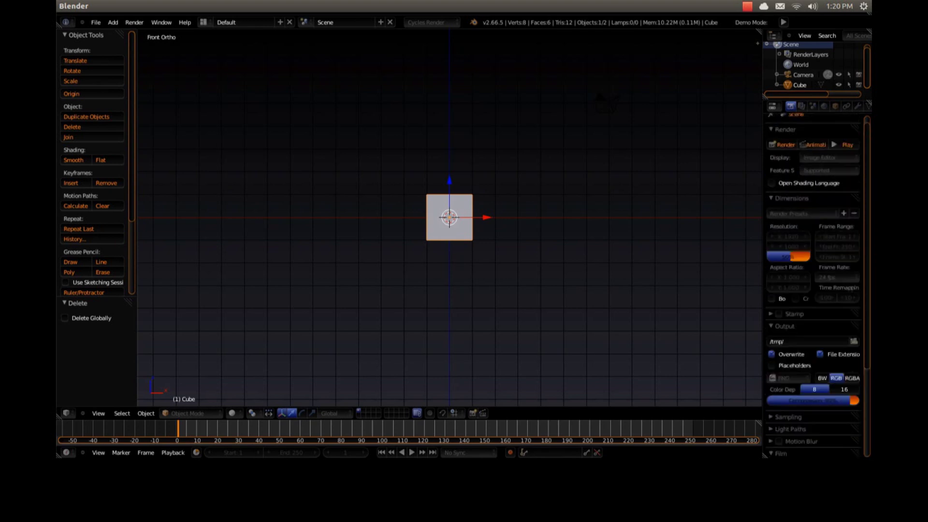
left_click_drag(763, 208, 709, 208)
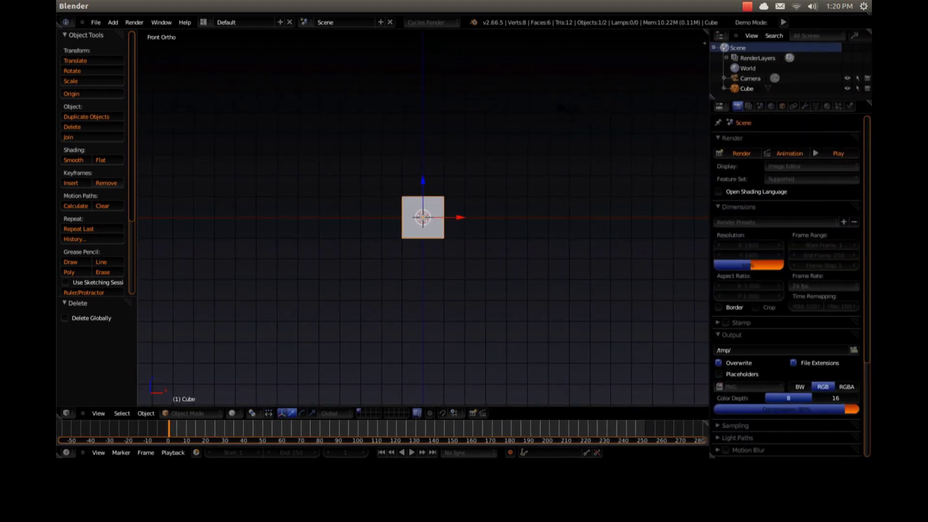
key("t")
Start the Screencast Keys display from the 3D view's properties and collapse its settings
key("n")
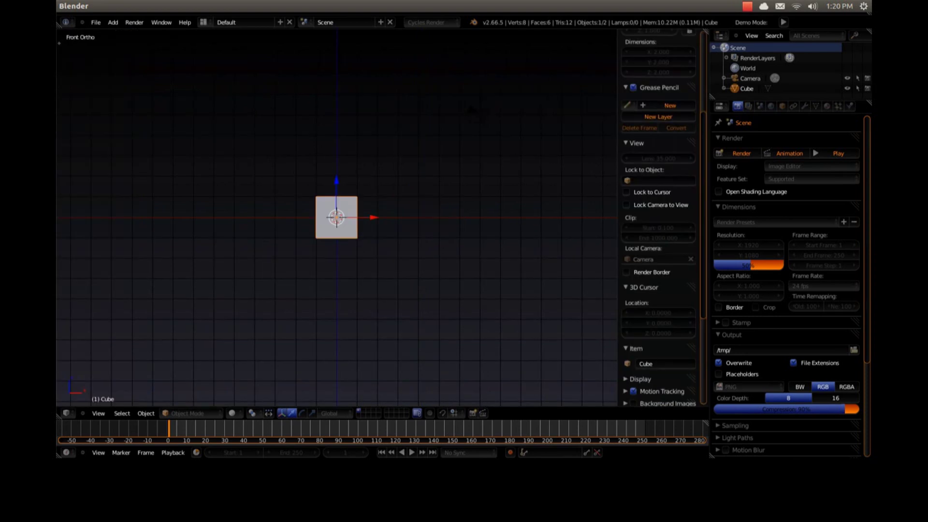
scroll(659, 217, "down", 6)
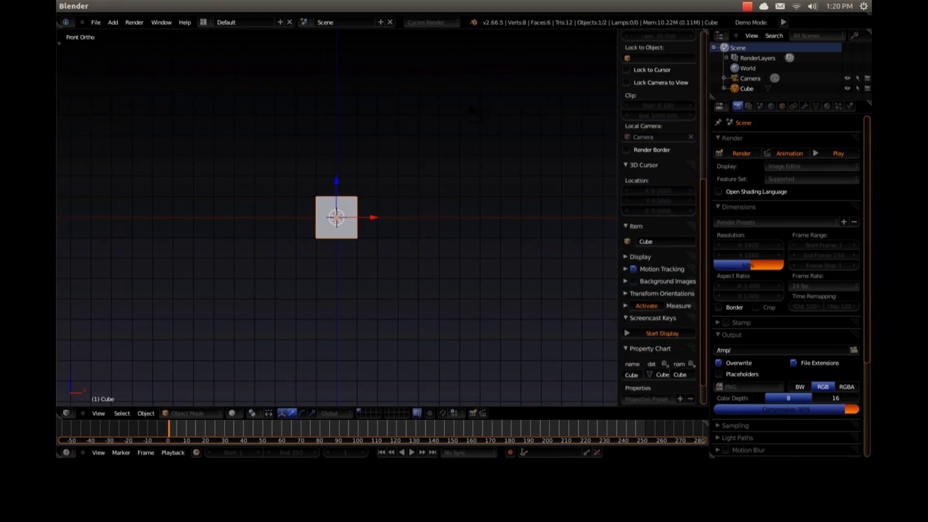
scroll(658, 218, "down", 2)
left_click(659, 300)
left_click(650, 285)
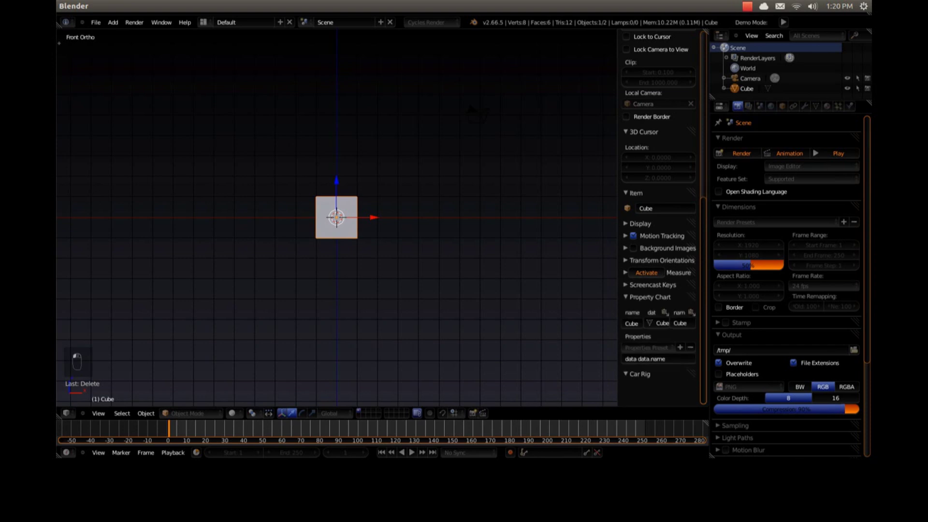
Add a background image entry to the 3D view and browse to the Desktop's Tutorial folder for its file
left_click(662, 248)
left_click(656, 263)
left_click(669, 323)
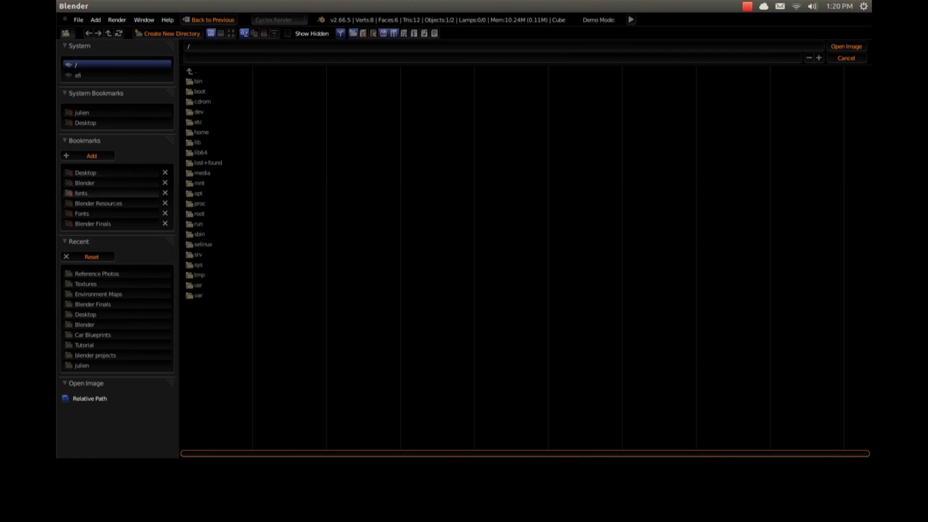
left_click(116, 123)
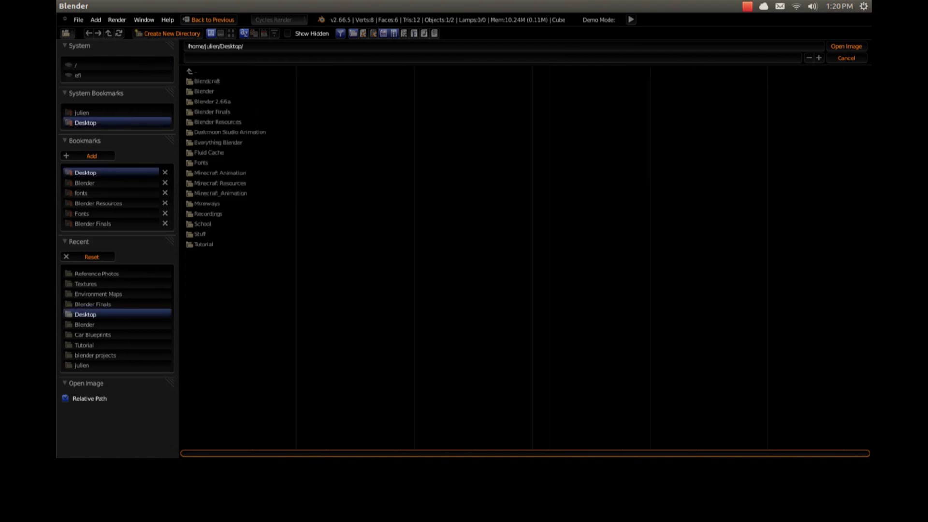
left_click(203, 244)
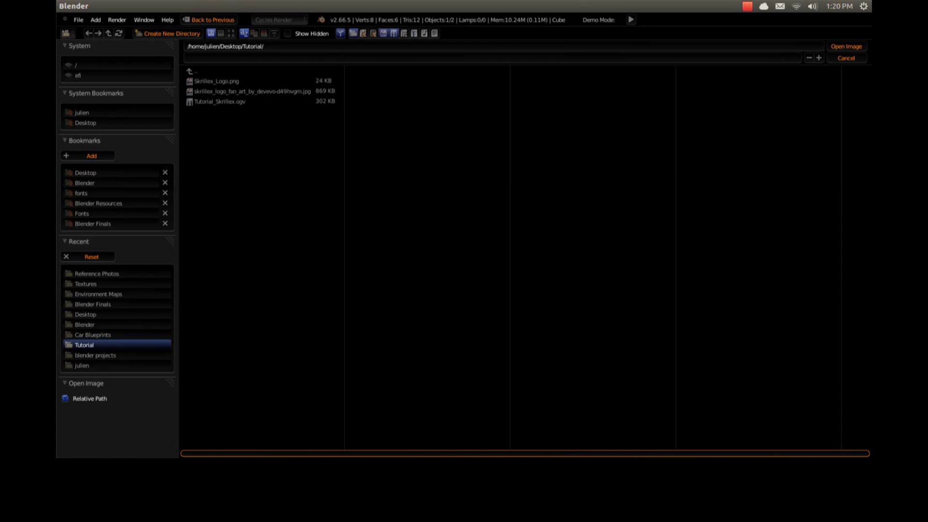
Show the files as thumbnails and load Skrillex_Logo.png as the background image
left_click(231, 33)
left_click_drag(327, 77, 464, 183)
left_click_drag(327, 182, 285, 179)
left_click(290, 176)
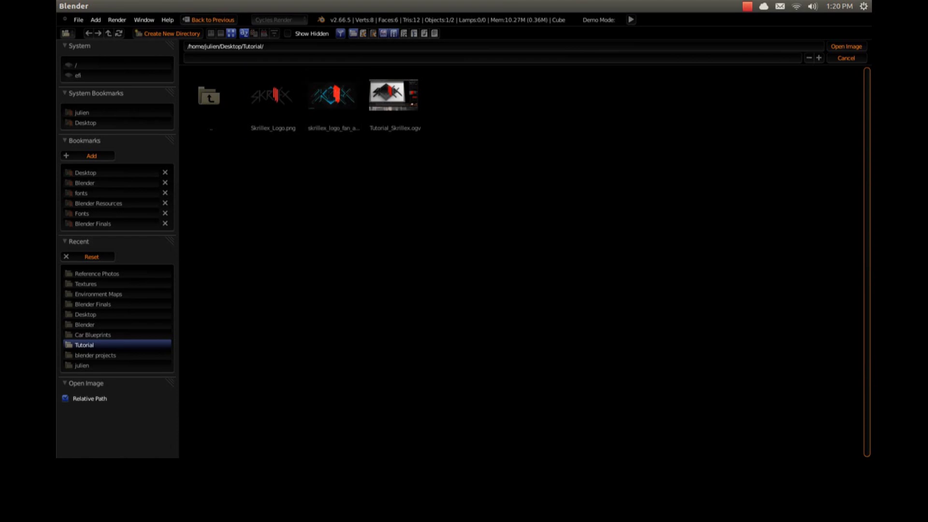
left_click(272, 100)
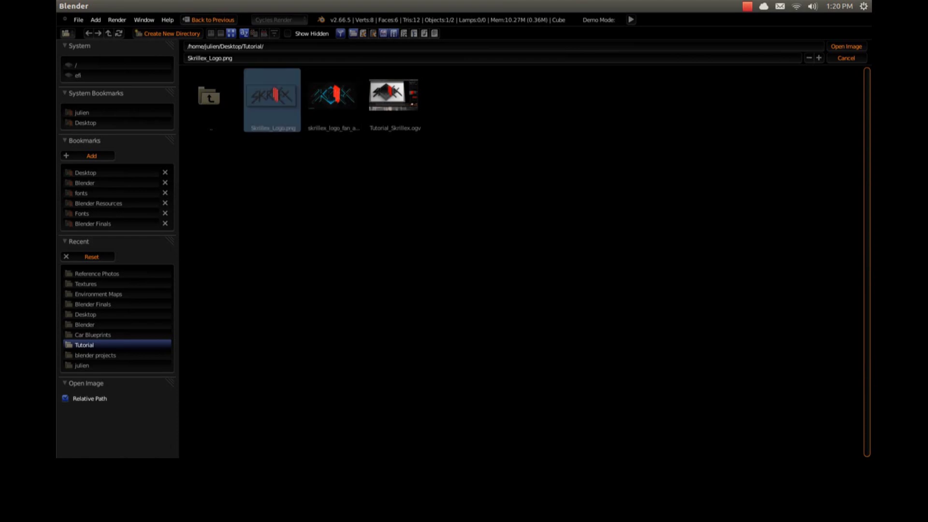
left_click(847, 46)
Delete the default cube and add a plane mesh in its place
scroll(337, 217, "up", 3)
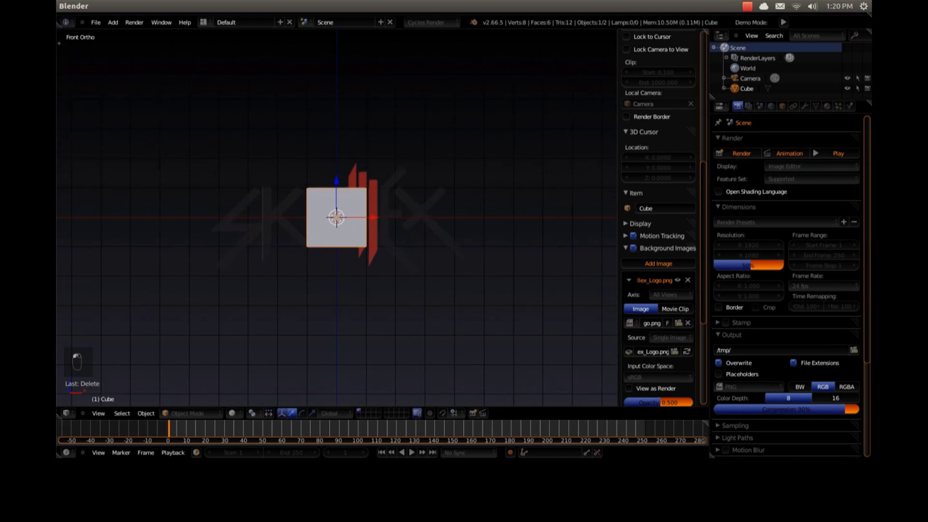
scroll(336, 217, "down", 1)
key("Delete")
key("shift+a")
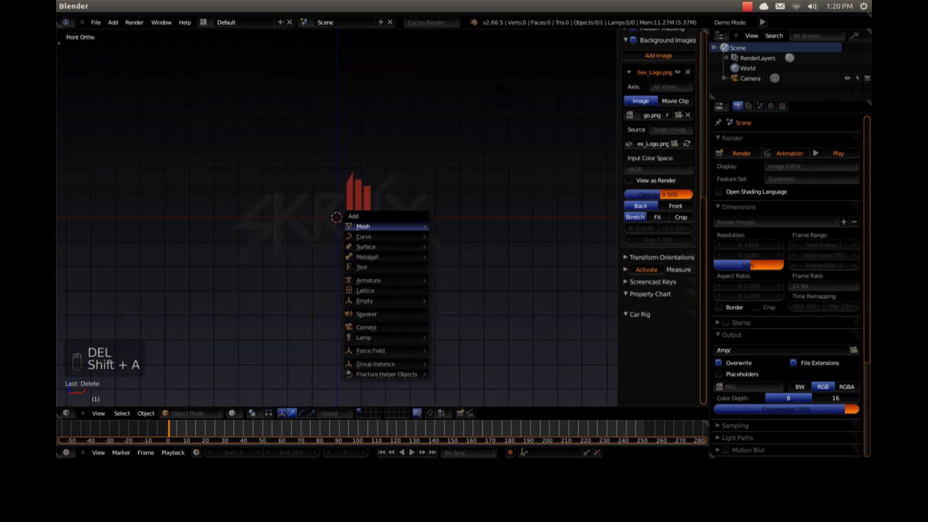
mouse_move(363, 226)
left_click(464, 227)
Rotate the plane 90 degrees about the X axis
key("r")
key("x")
key("9")
key("0")
key("Return")
Scale the plane down and move it onto the letter S of the reference logo
key("s")
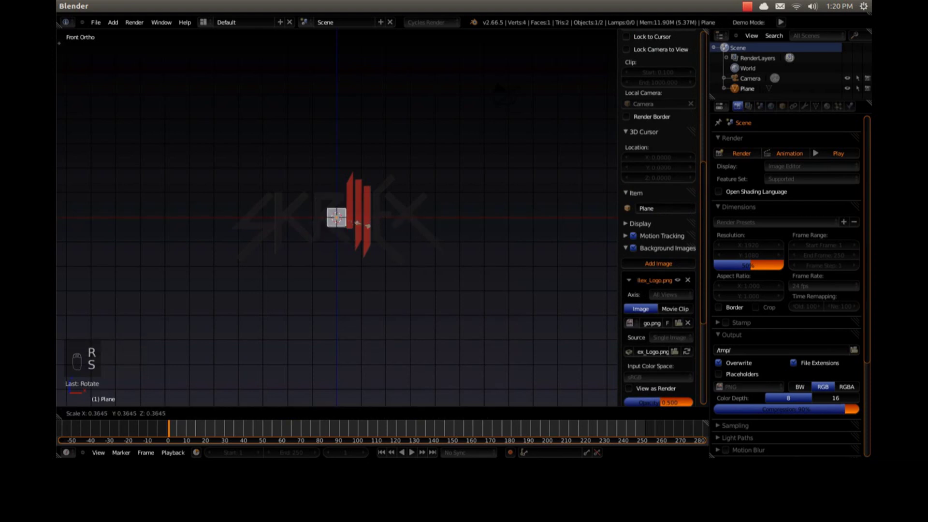
key("g")
left_click(256, 222)
Scale and move the plane so it fits the height of the S's horizontal bar at its inner corner
key("KP_Decimal")
key("s")
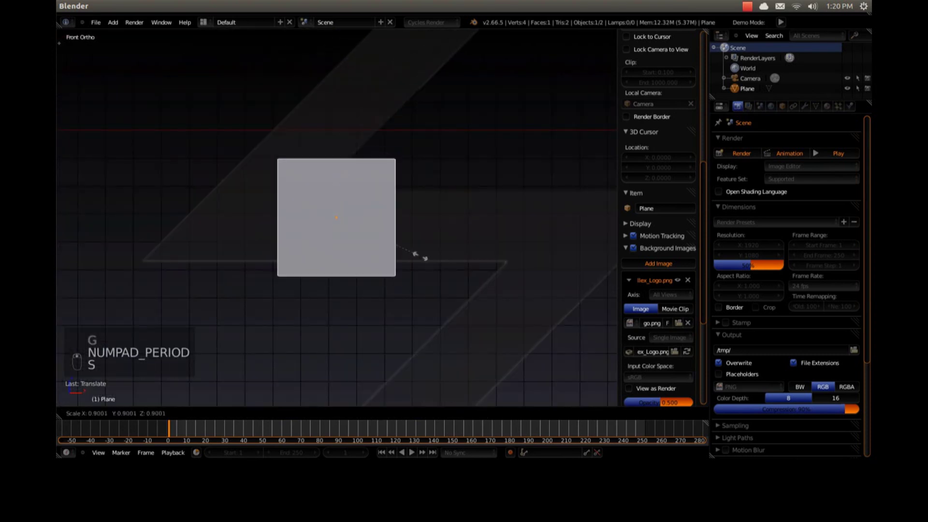
left_click(381, 241)
key("g")
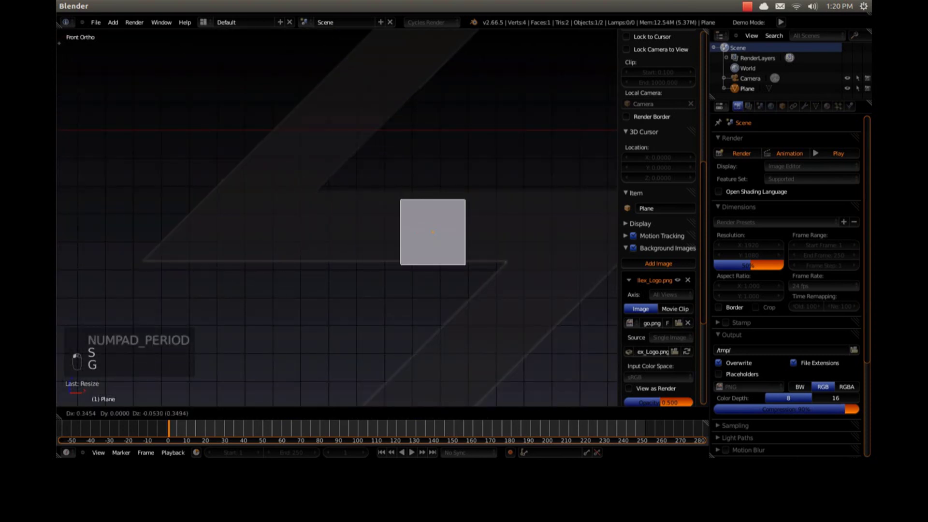
left_click(395, 249)
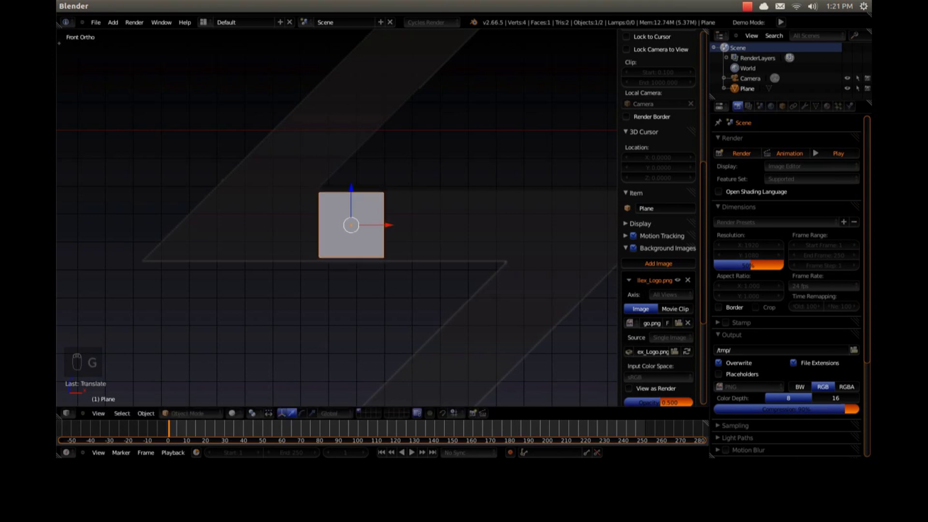
key("s")
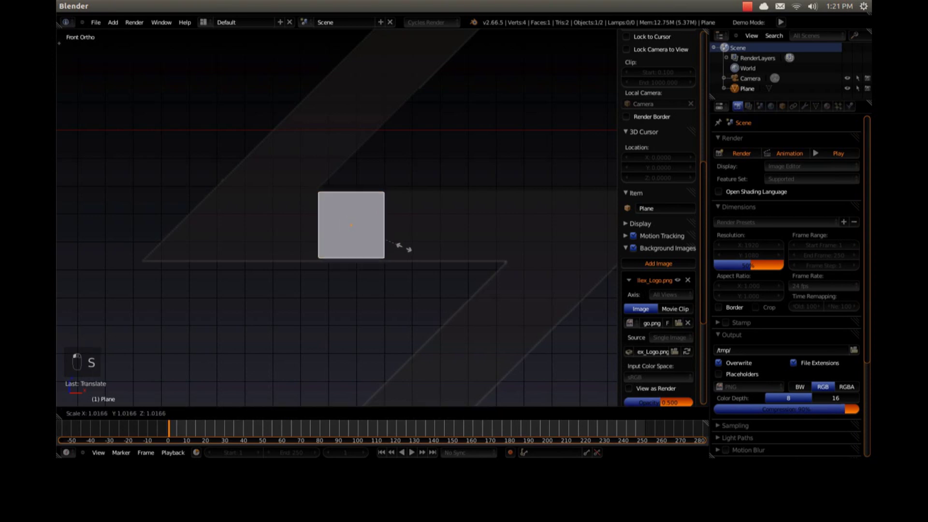
left_click(426, 250)
In Edit Mode, move the plane's lower-left vertex along the X axis to the S's pointed left tip
key("Tab")
right_click(317, 191)
right_click(317, 261, "shift")
right_click(317, 260)
key("g")
key("x")
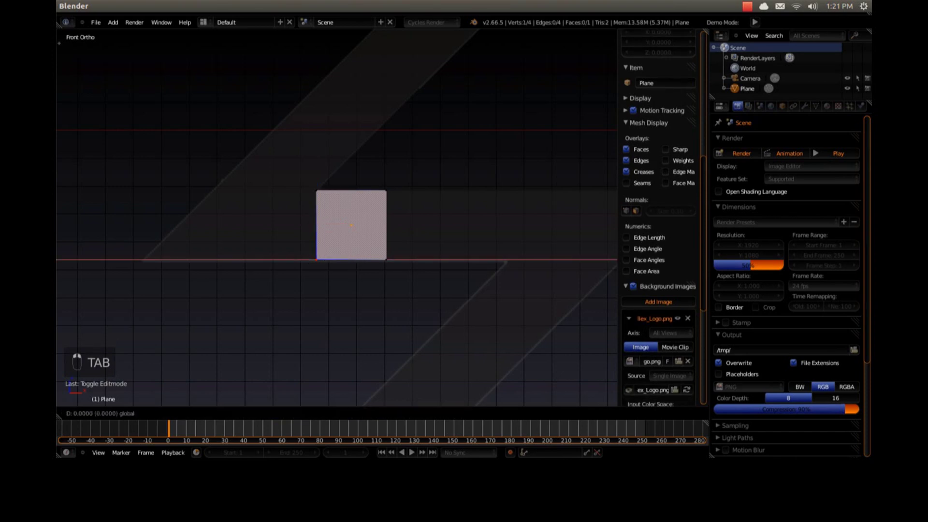
left_click(142, 259)
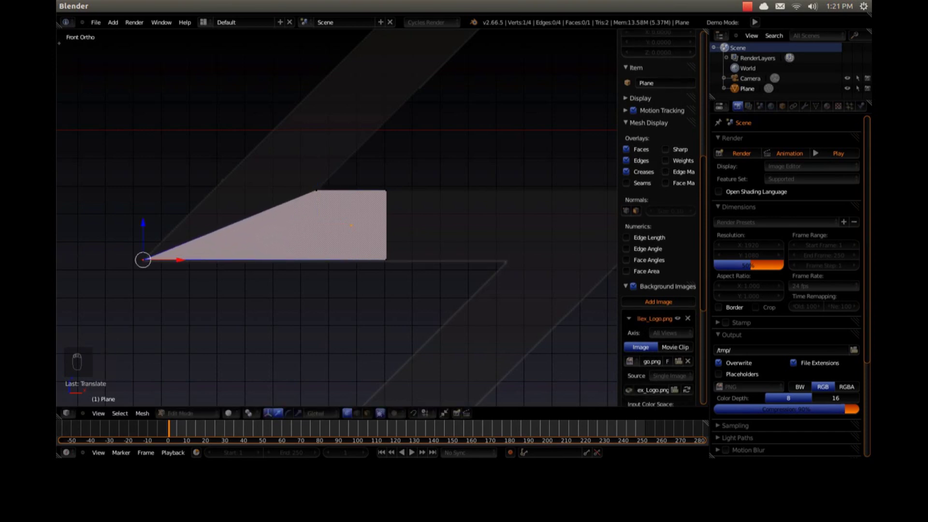
Select the slanted edge at the face's left end and extrude it up along the S's upper diagonal stroke
key("a")
key("c")
left_click(317, 190)
left_click(145, 258)
right_click(145, 258)
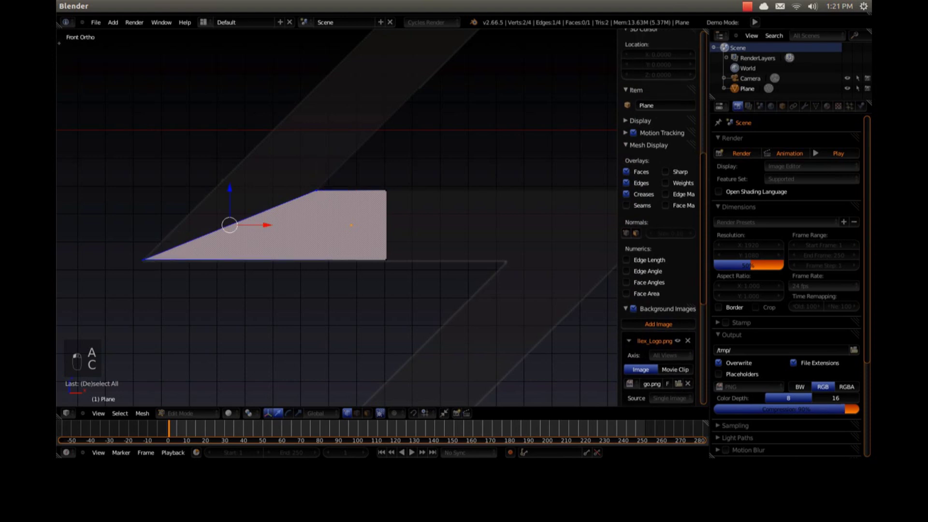
middle_click_drag(232, 227, 110, 287, "shift")
key("e")
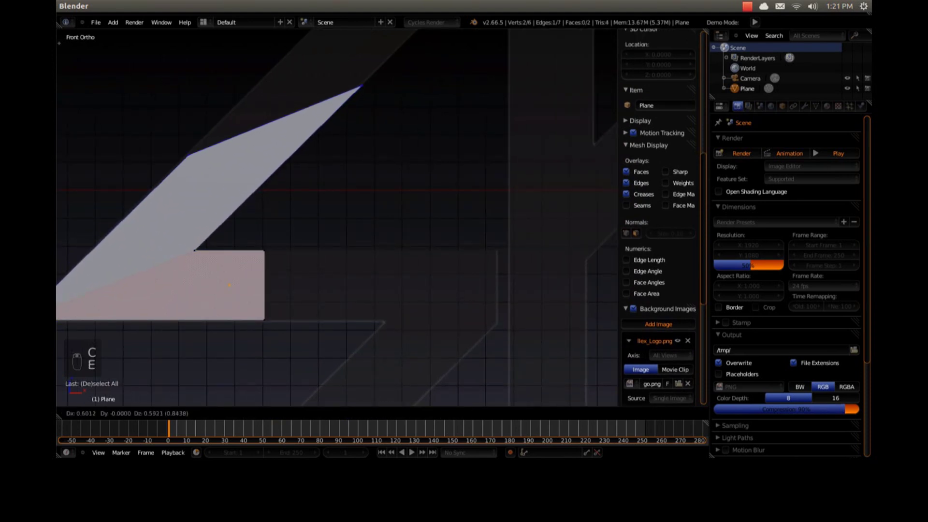
left_click(302, 94)
Move the two vertices of the extruded edge onto the end corners of the S's upper diagonal stroke
middle_click_drag(302, 94, 169, 244, "shift")
right_click(251, 208)
key("g")
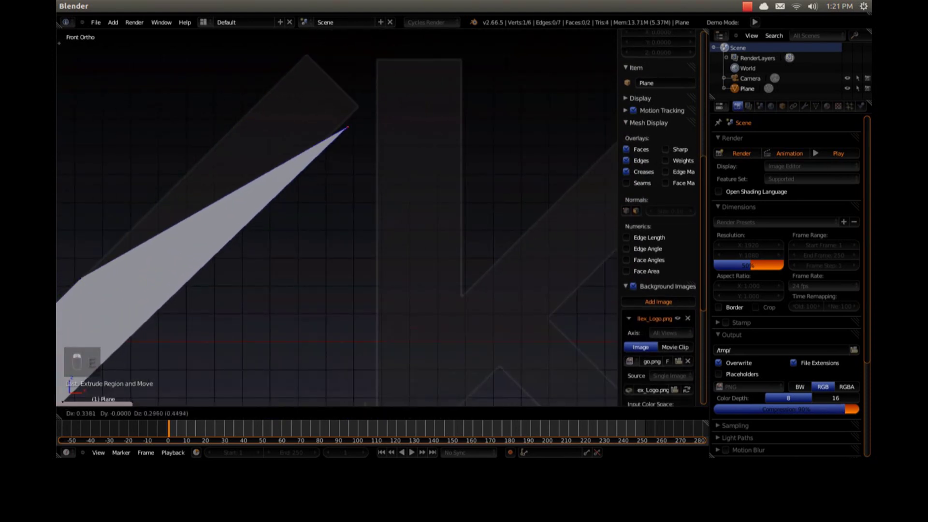
left_click(358, 106)
middle_click_drag(357, 105, 517, 10, "shift")
right_click(239, 179)
middle_click_drag(239, 179, 166, 317, "shift")
key("g")
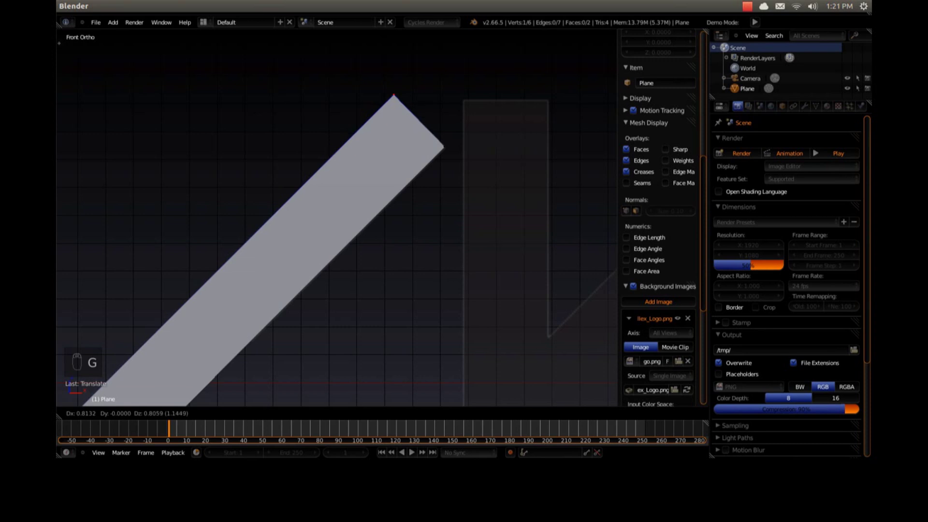
left_click(393, 98)
Switch to wireframe display and fine-tune the topmost vertex onto the peak of the S's upper diagonal stroke
key("z")
key("a")
scroll(377, 155, "down", 2)
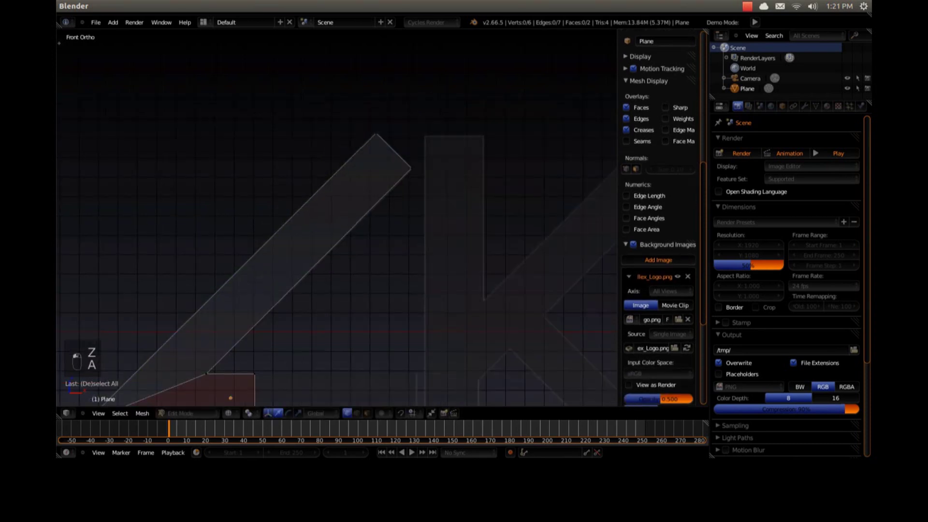
middle_click_drag(368, 194, 459, 63, "shift")
scroll(337, 218, "down", 2)
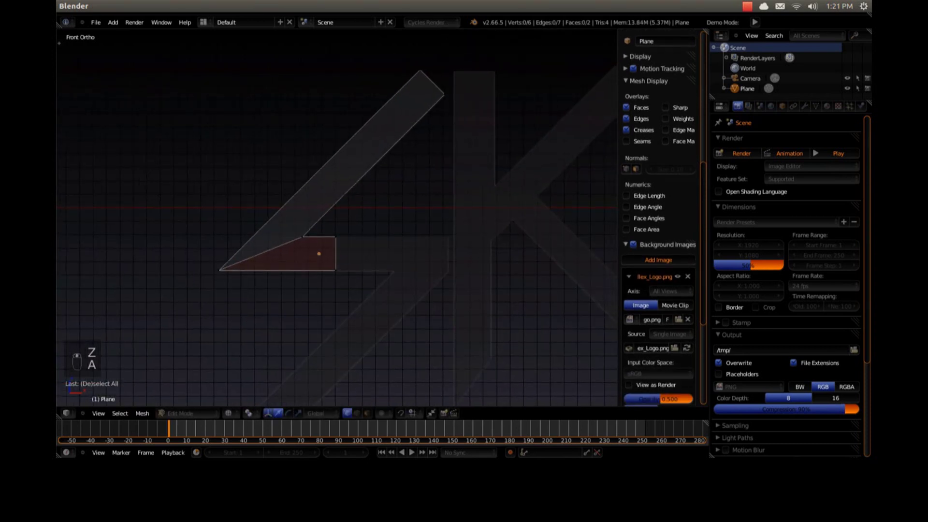
scroll(337, 218, "up", 8)
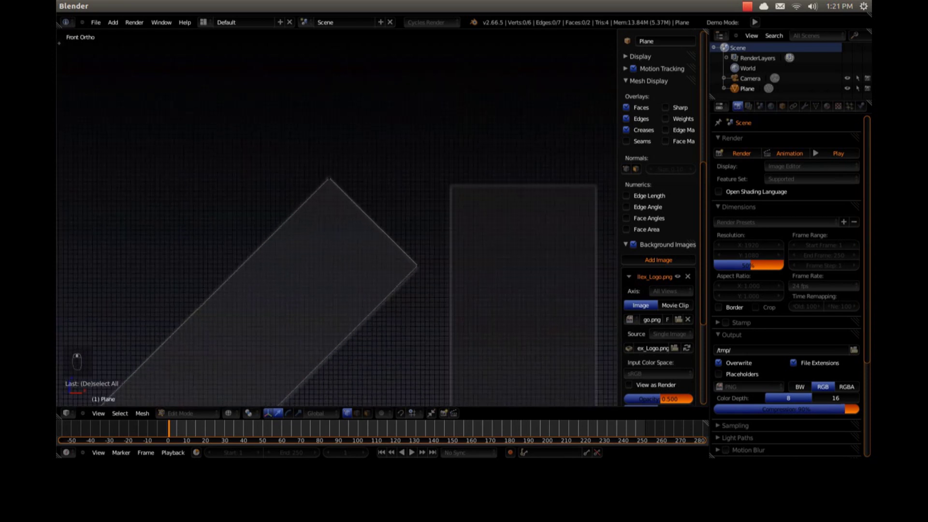
scroll(349, 249, "up", 5)
right_click_drag(458, 196, 464, 209)
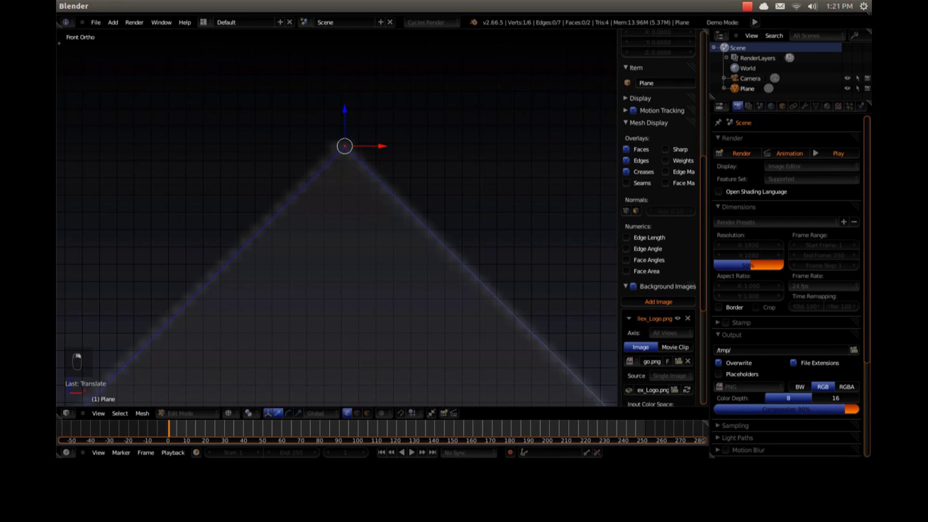
key("g")
left_click(343, 145)
scroll(337, 218, "down", 7)
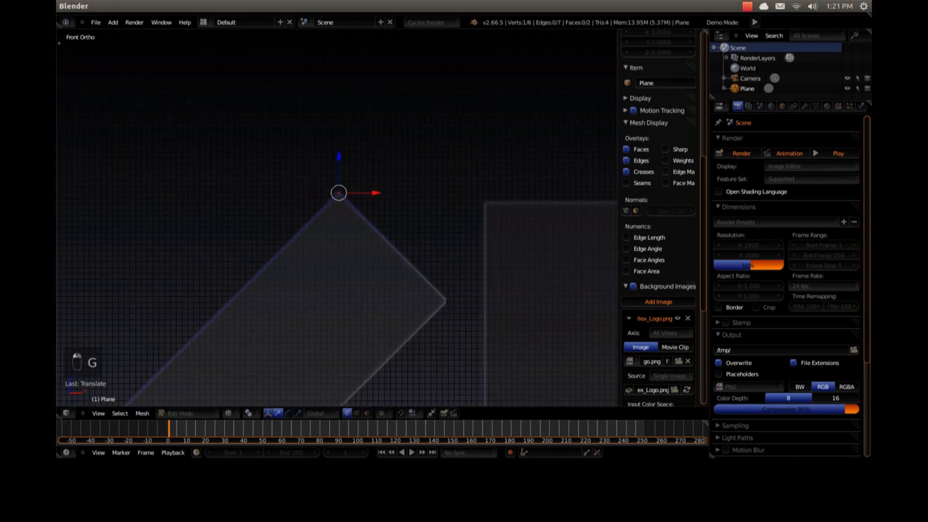
Select the horizontal bar's two right-end vertices and move them along X to the S's lower inner corner
middle_click_drag(337, 217, 425, 70, "shift")
middle_click_drag(271, 310, 431, 126, "shift")
middle_click_drag(232, 368, 501, 59, "shift")
scroll(337, 218, "down", 7)
key("a")
scroll(447, 187, "down", 1)
scroll(446, 186, "up", 4)
middle_click_drag(446, 187, 324, 218, "shift")
key("c")
mouse_move(324, 218)
left_mouse_down()
mouse_move(331, 251)
mouse_move(320, 294)
left_mouse_up()
right_click(319, 295)
key("g")
key("x")
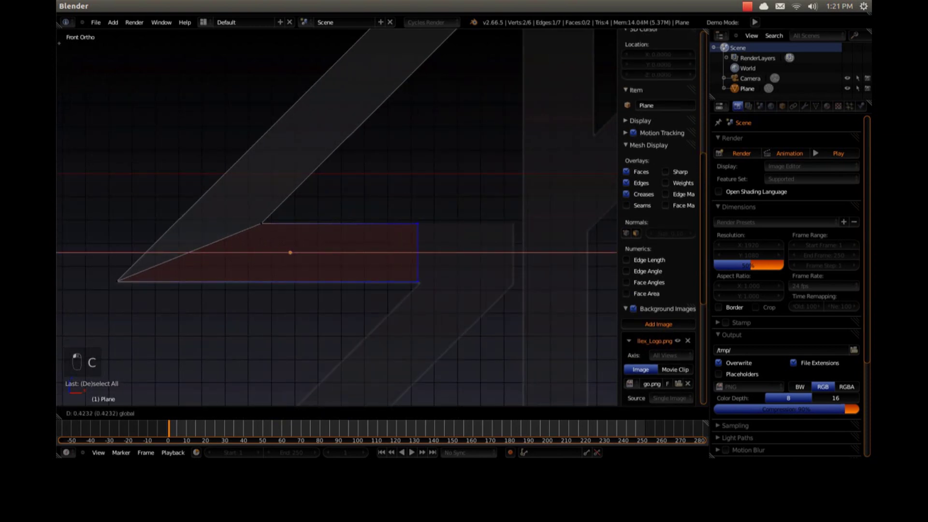
left_click_drag(452, 252, 452, 252)
Move the bar's upper-right vertex along X to the outer right corner of the S
middle_click_drag(451, 253, 348, 243, "shift")
scroll(337, 218, "up", 4)
key("a")
right_click(294, 210)
left_click_drag(330, 209, 521, 210)
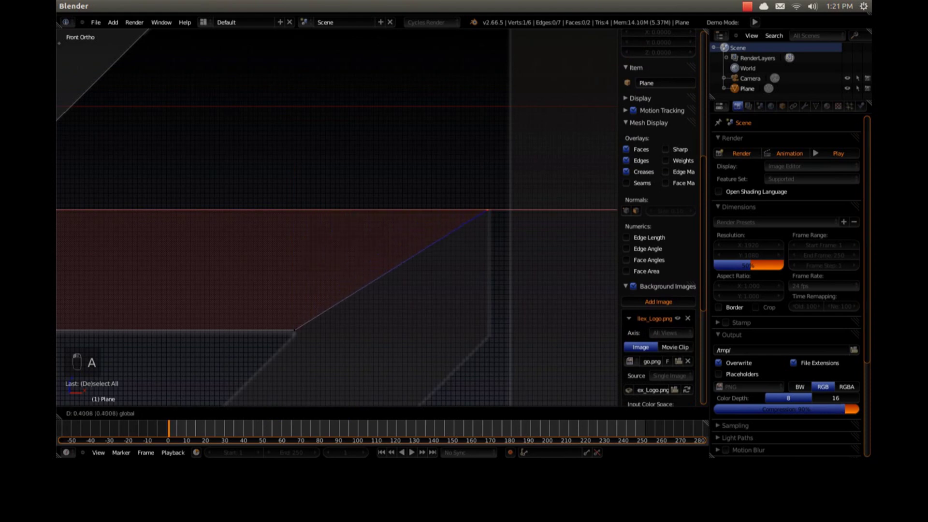
left_click(488, 210)
key("e")
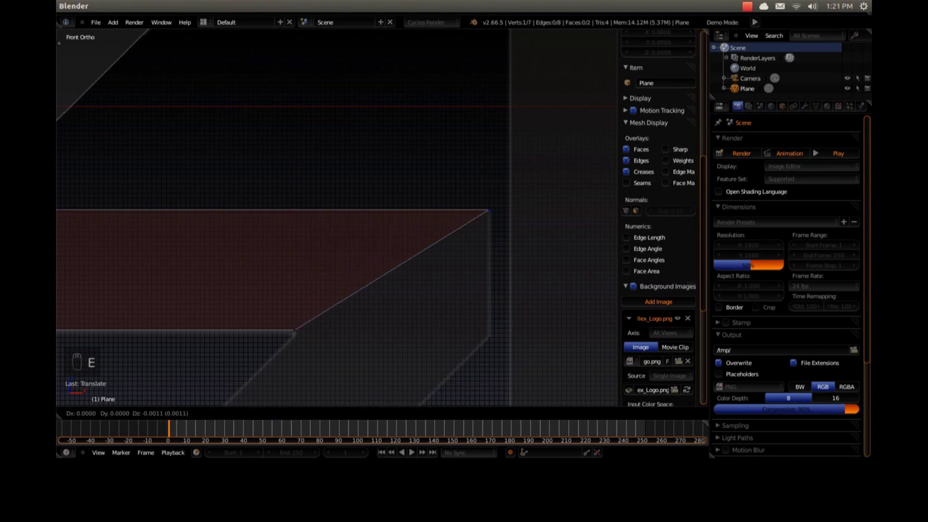
right_click(479, 292)
key("ctrl+z")
Add the lower inner corner vertex to the selection and extrude the slanted edge down to the S's lower-right outer corner
key("c")
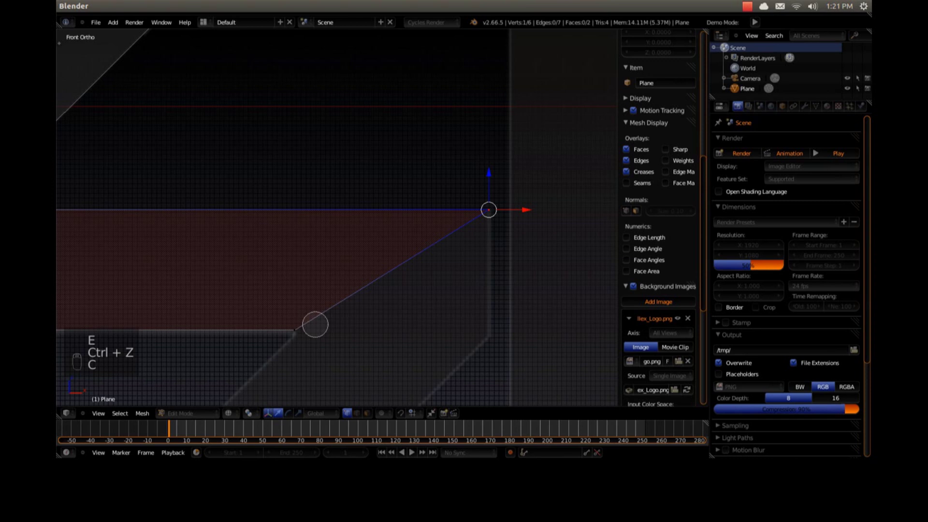
left_click(298, 329)
right_click(297, 328)
key("e")
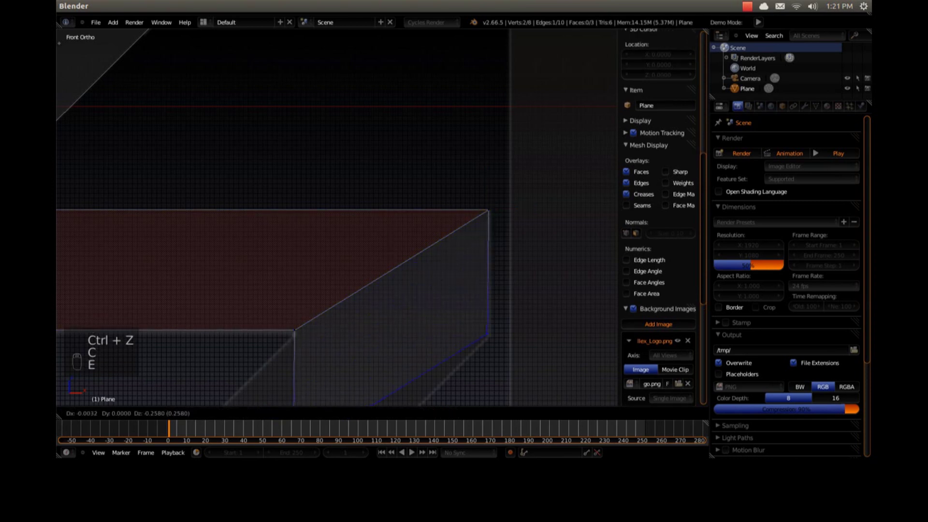
left_click(299, 406)
Move the extruded edge's lower-left vertex down along the inner edge of the S's lower diagonal stroke
middle_click_drag(298, 406, 344, 276, "shift")
right_click(340, 326)
key("g")
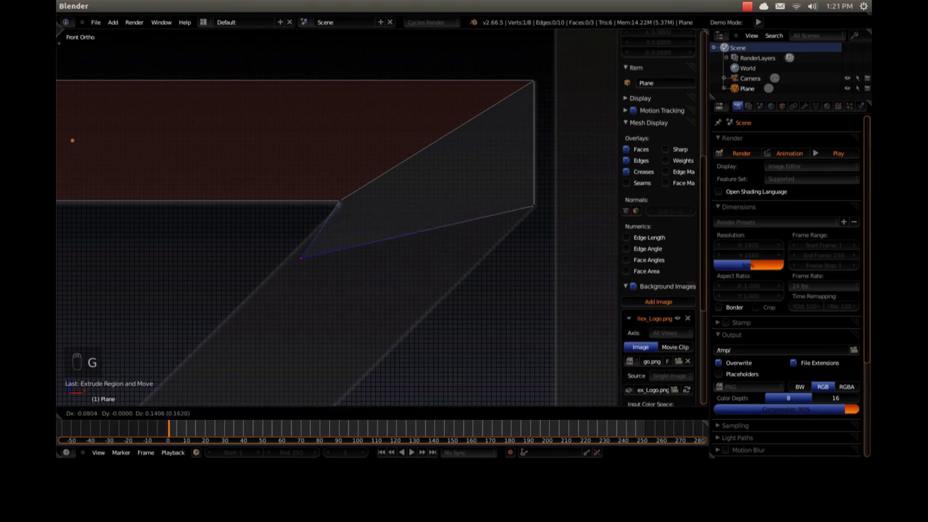
left_click(158, 385)
middle_click_drag(159, 386, 410, 192, "shift")
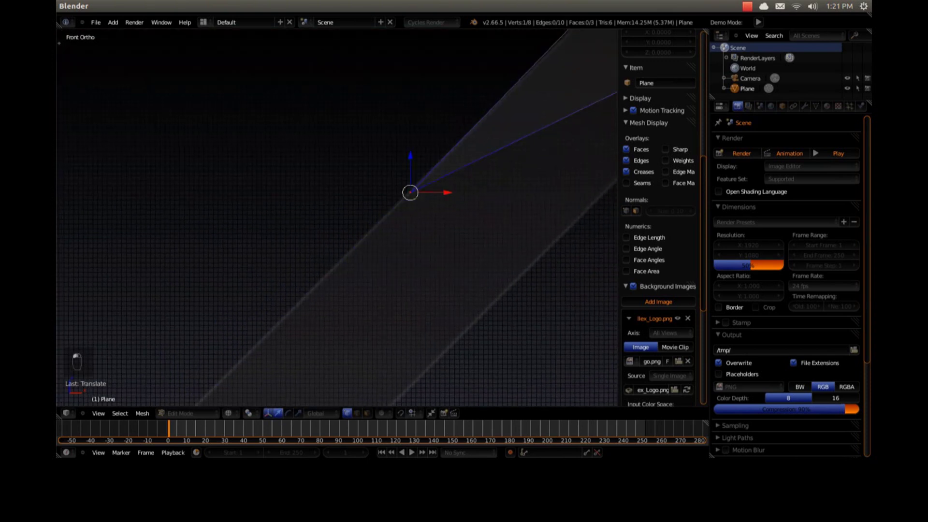
scroll(410, 192, "down", 9)
scroll(608, 147, "down", 1)
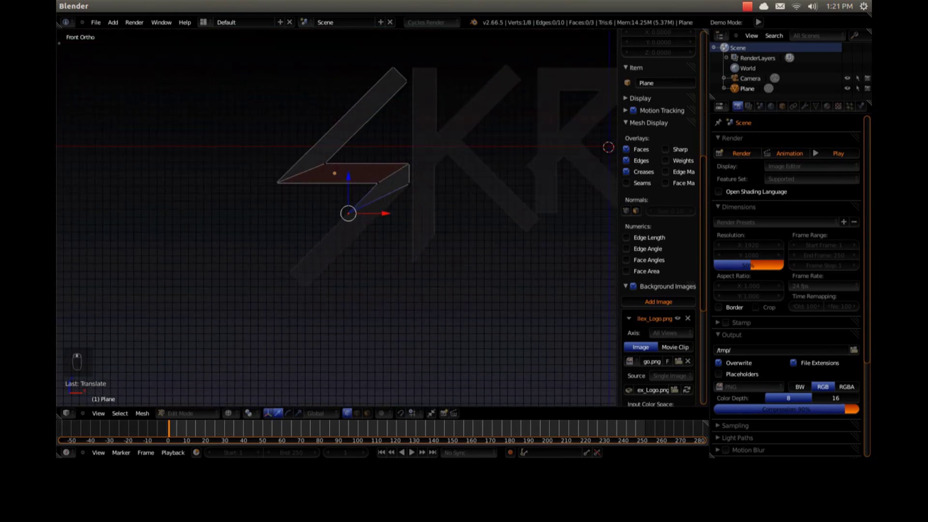
key("g")
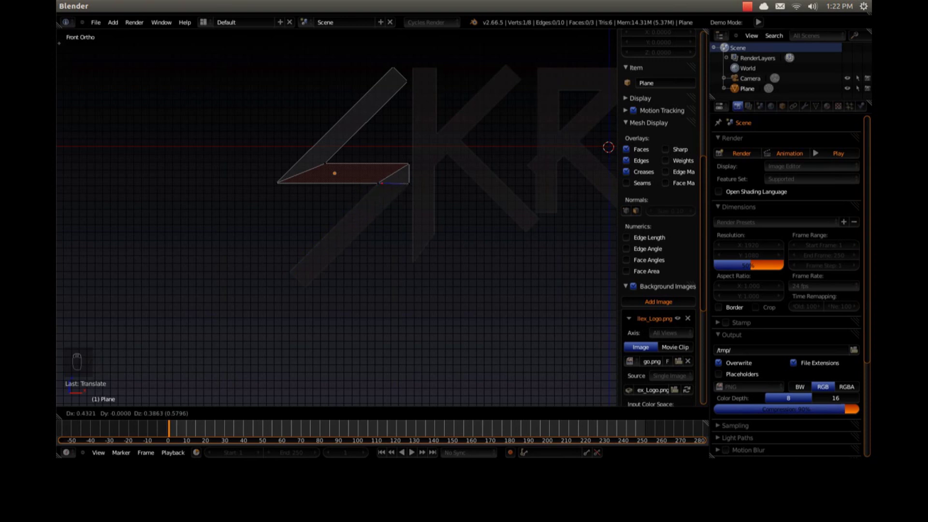
right_click(337, 172)
Set the snap element to Vertex and snap the extruded edge's lower-left vertex onto the lower inner corner vertex
left_click(413, 414)
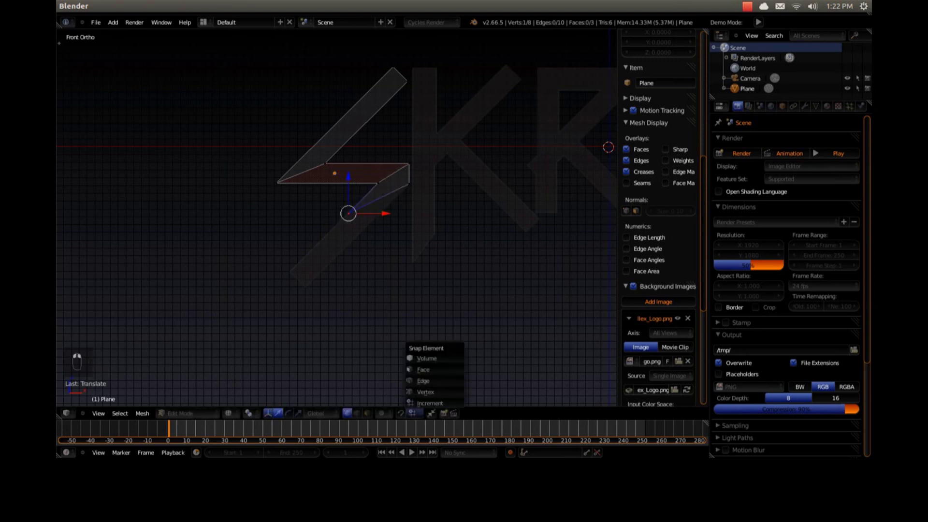
left_click(426, 392)
scroll(336, 217, "up", 5)
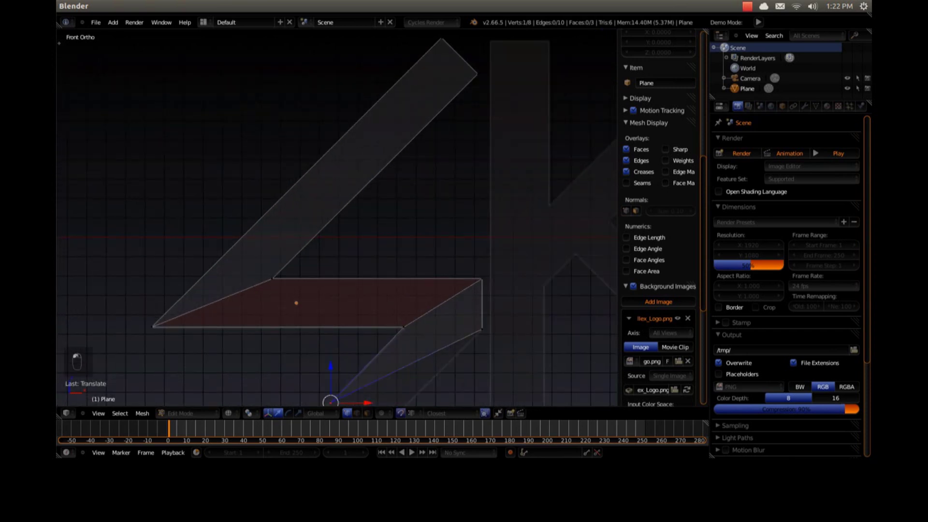
scroll(337, 217, "down", 4)
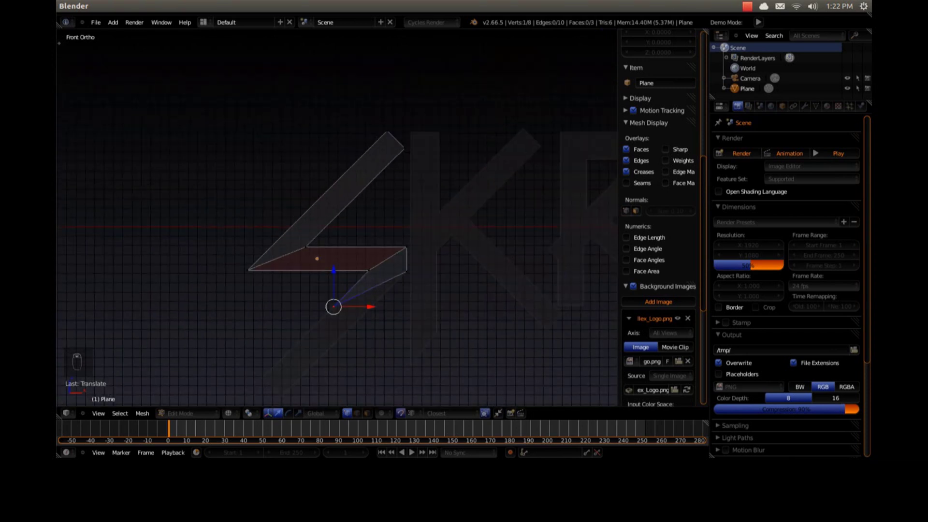
key("g")
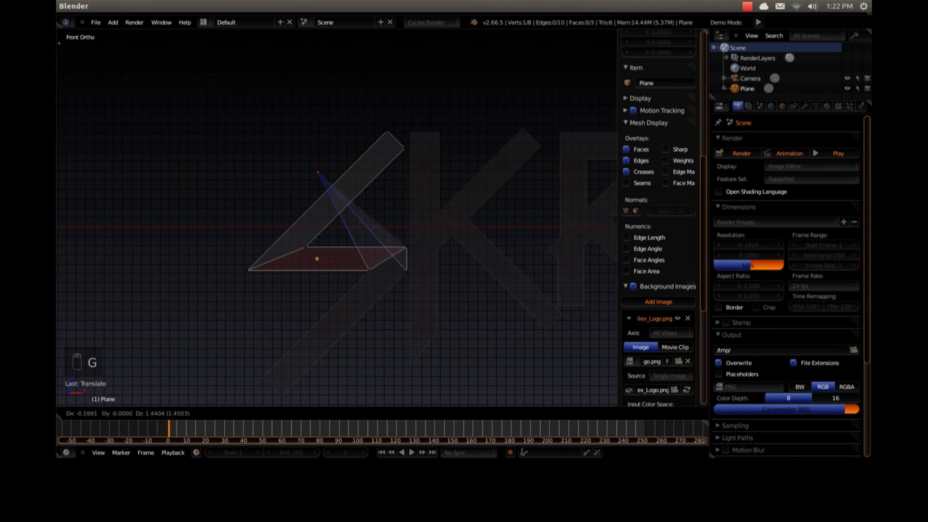
left_click(333, 307)
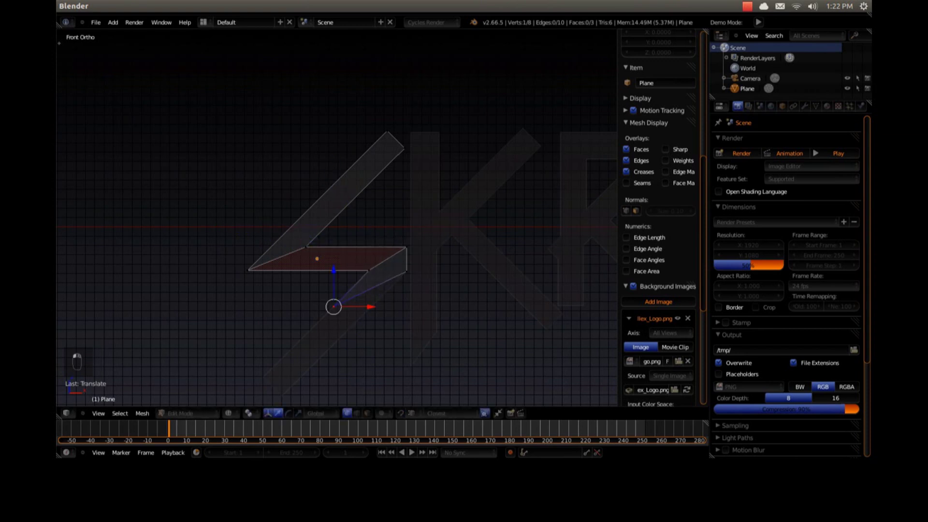
key("g")
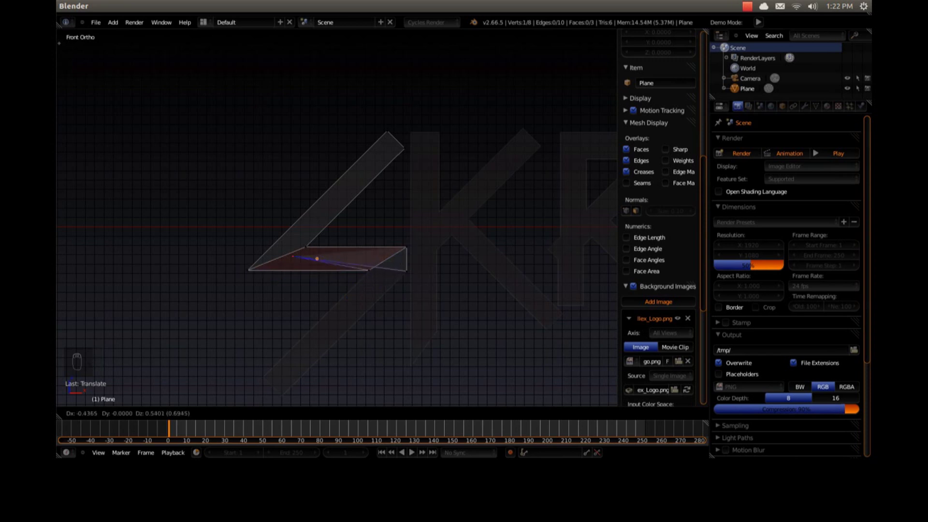
scroll(337, 218, "up", 4)
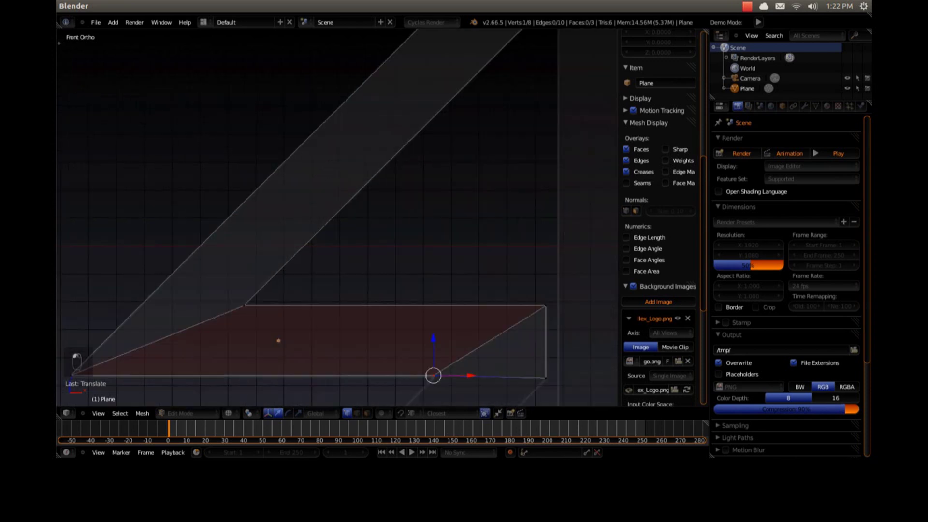
Select the overlapping vertices at the lower inner corner and merge them with Remove Doubles
key("t")
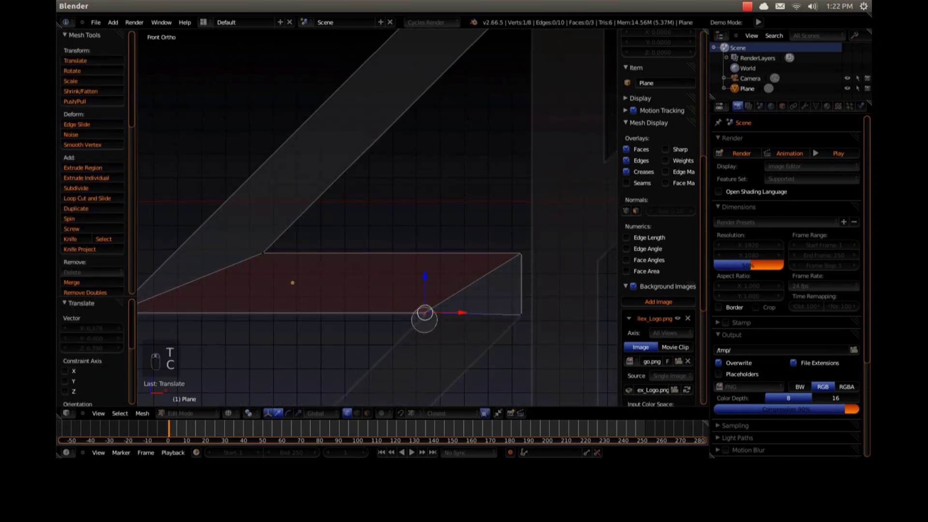
left_click(425, 320)
right_click(424, 320)
scroll(94, 194, "down", 3)
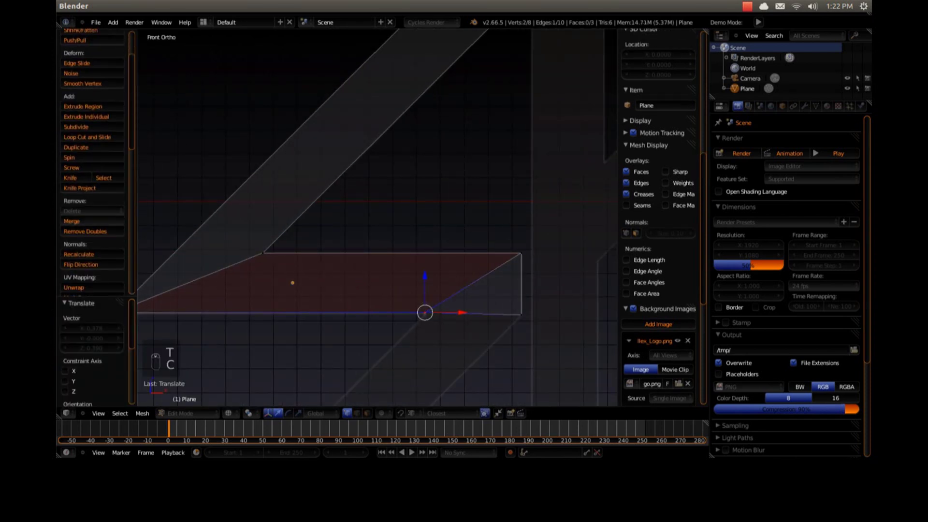
left_click(86, 232)
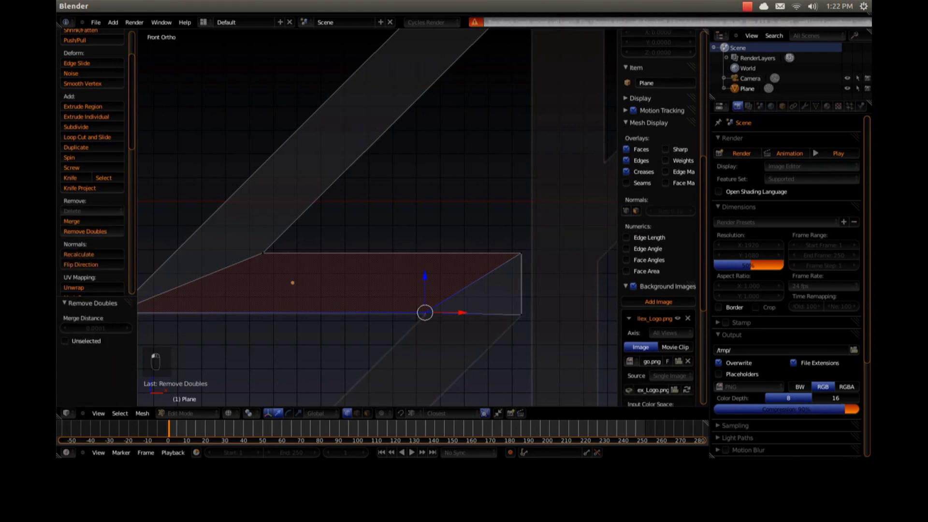
key("a")
key("a")
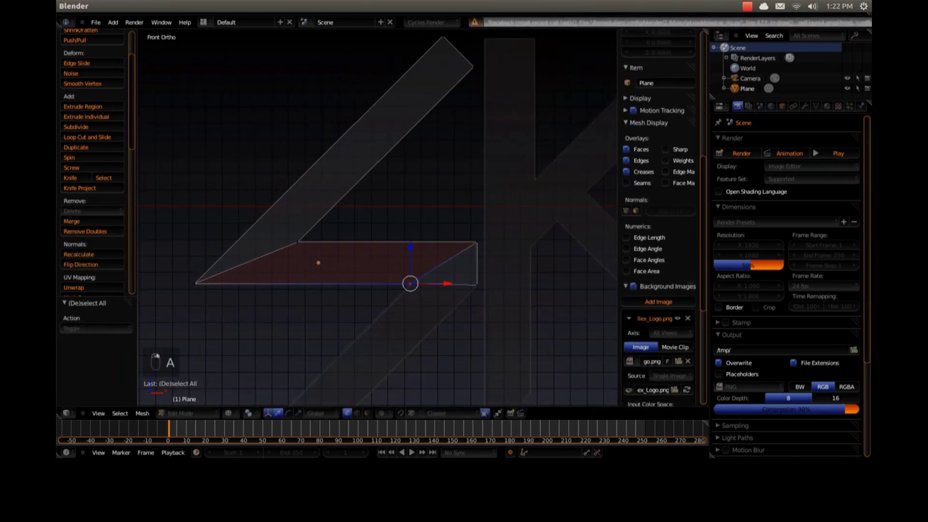
key("t")
Select the inner corner and lower-right vertices and flatten them to the same height by scaling along Z
right_click(454, 296, "shift")
middle_click_drag(454, 296, 437, 268, "shift")
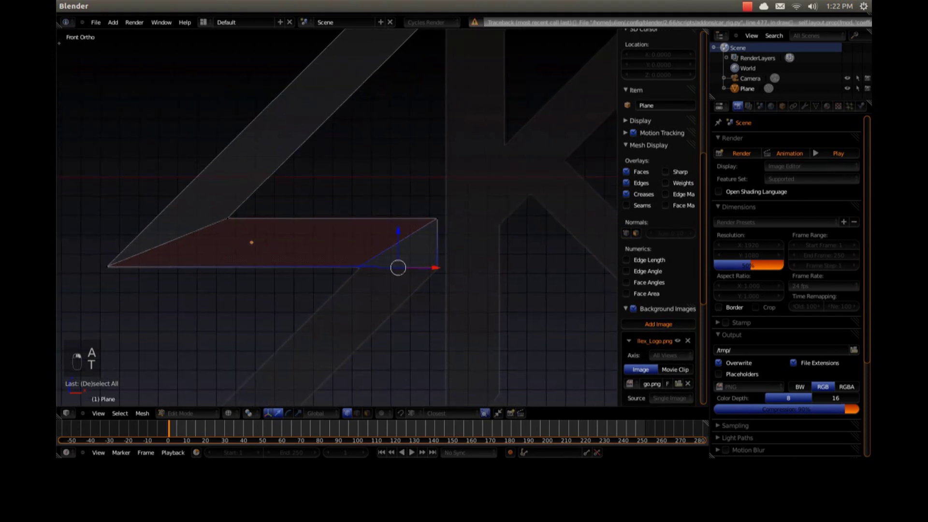
key("s")
key("z")
key("Return")
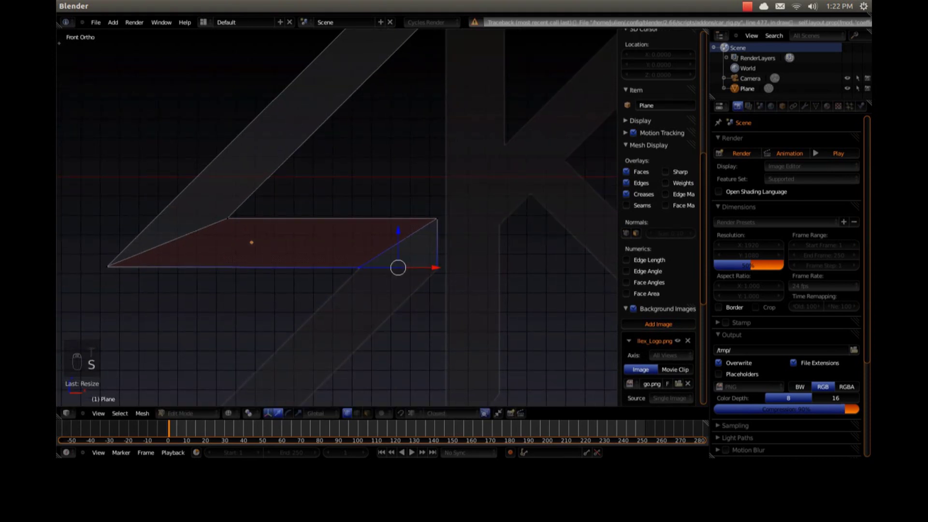
Select all three vertices on the bar's lower edge, scale them to 0 along Z to level them, and clear the selection
key("a")
key("c")
left_click(112, 270)
left_click(436, 264)
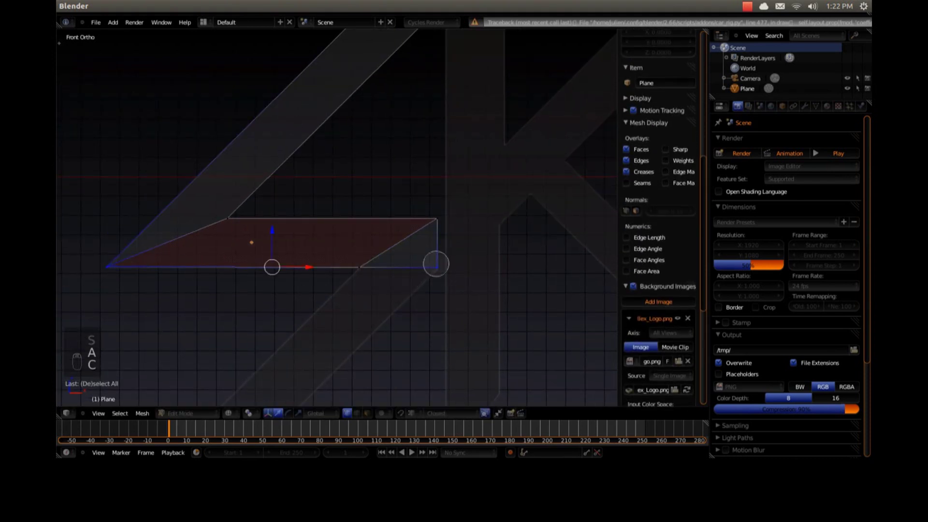
left_click(366, 265)
right_click(367, 266)
key("s")
key("z")
key("0")
key("Return")
key("a")
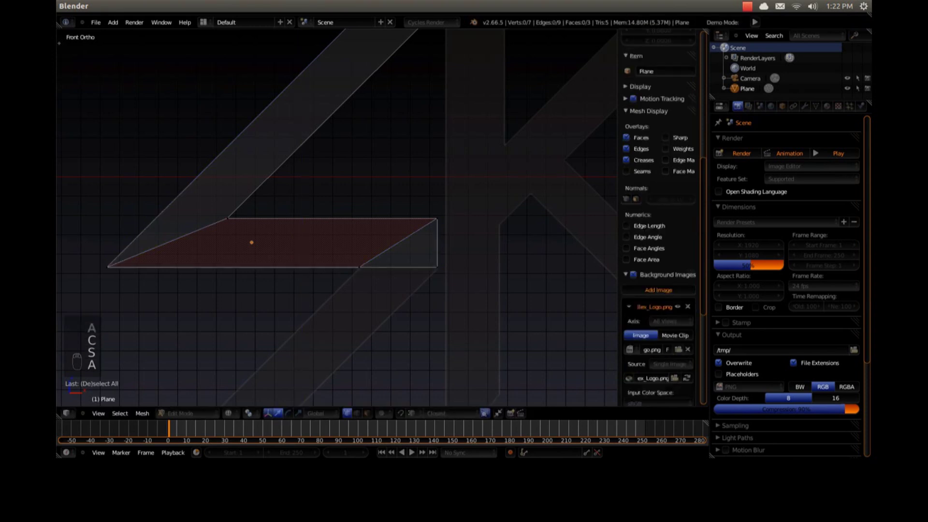
Extrude the short edge at the bar's lower-right end diagonally down along the lower stroke of the S
middle_click_drag(387, 278, 328, 256, "shift")
left_click(300, 247)
left_click(385, 251)
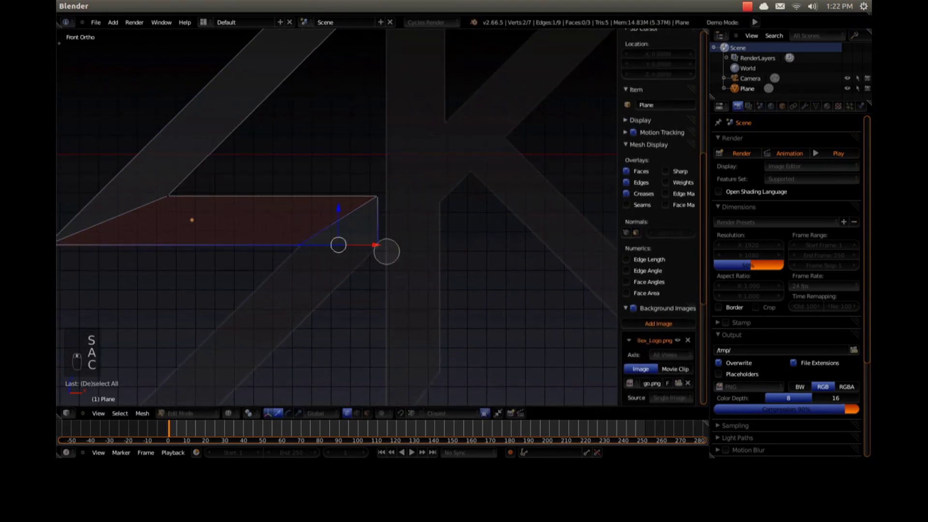
right_click(386, 251)
middle_click_drag(386, 252, 440, 199, "shift")
scroll(337, 215, "down", 2)
key("e")
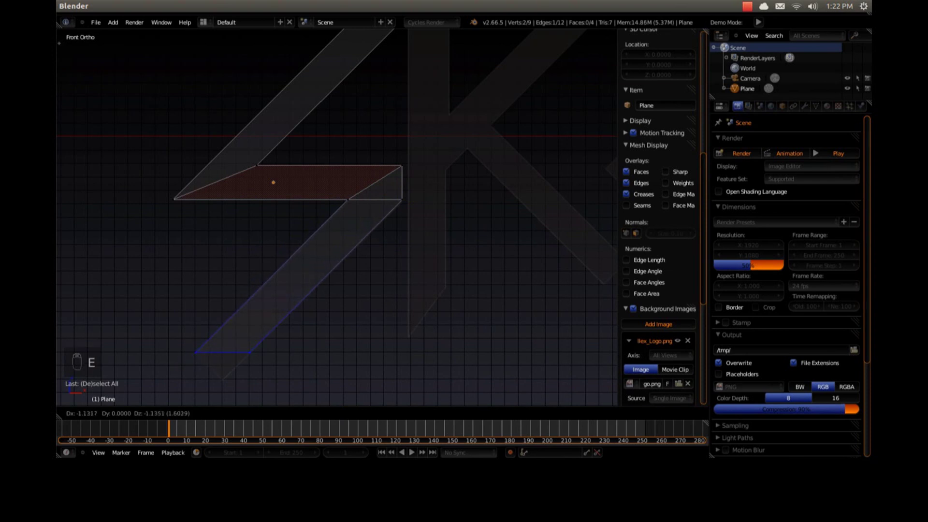
left_click(223, 354)
Move the extruded edge's two end vertices onto the corners of the S's lower tip in the reference image
middle_click_drag(222, 353, 283, 258, "shift")
scroll(284, 257, "up", 4)
right_click_drag(284, 296, 233, 354)
left_click(233, 353)
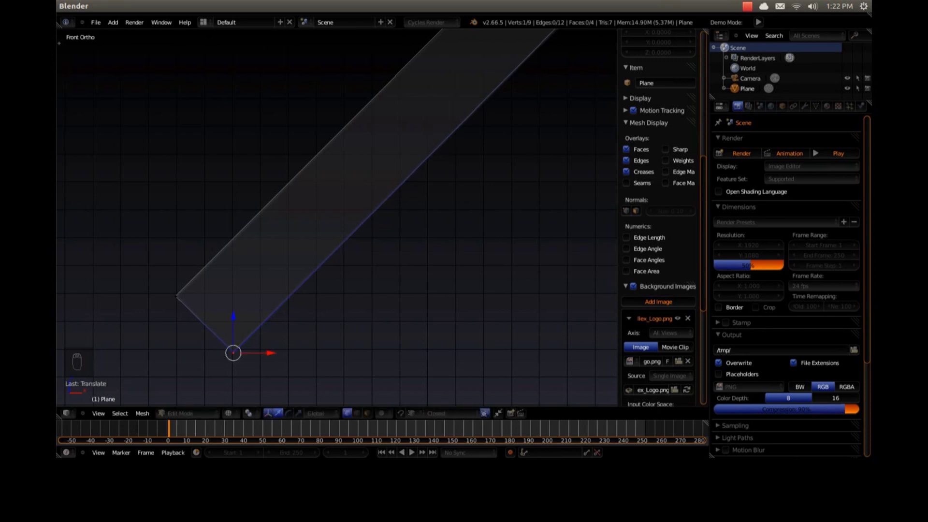
Examine the S mesh in solid shading from an angled view, then return to the front view in Edit Mode
scroll(233, 354, "down", 6)
middle_click_drag(300, 263, 244, 332, "shift")
key("a")
key("Tab")
key("z")
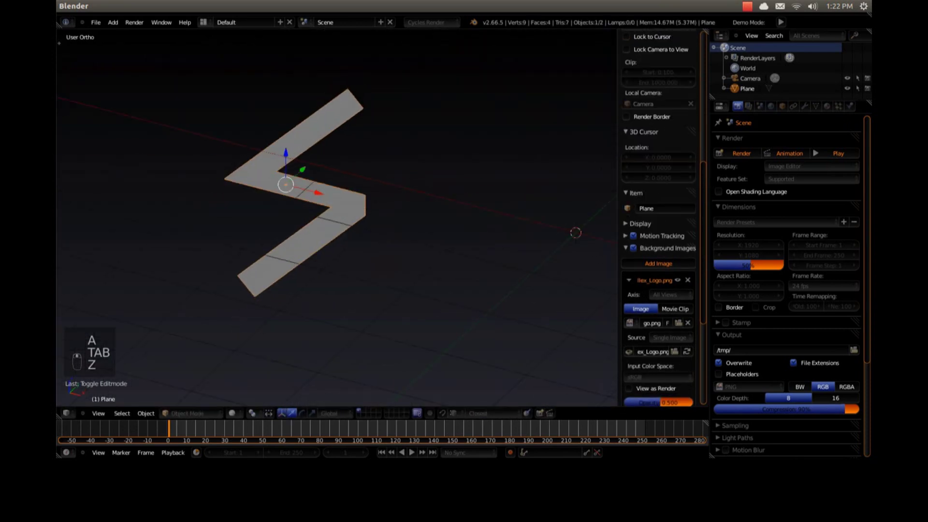
key("KP_1")
middle_click_drag(339, 194, 219, 281, "shift")
key("Tab")
scroll(219, 281, "down", 1)
key("Tab")
key("Tab")
key("Tab")
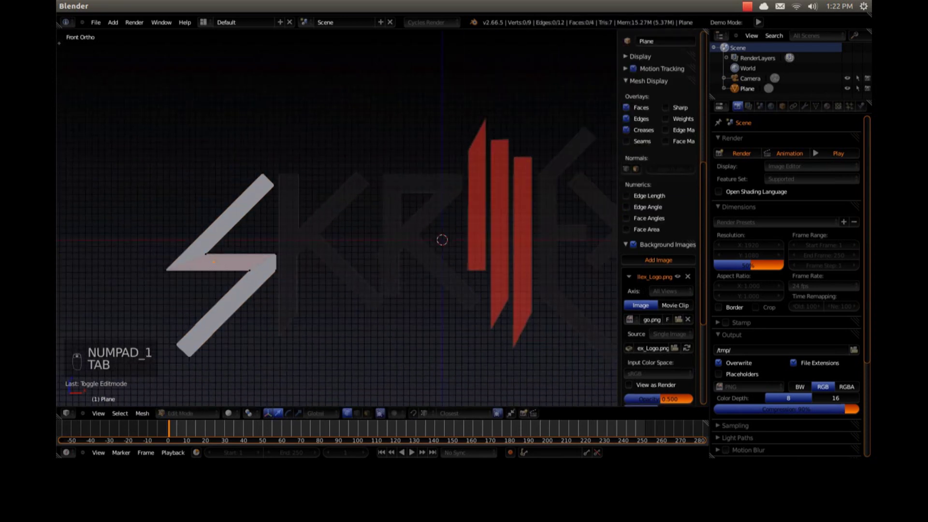
middle_click_drag(337, 218, 398, 190, "shift")
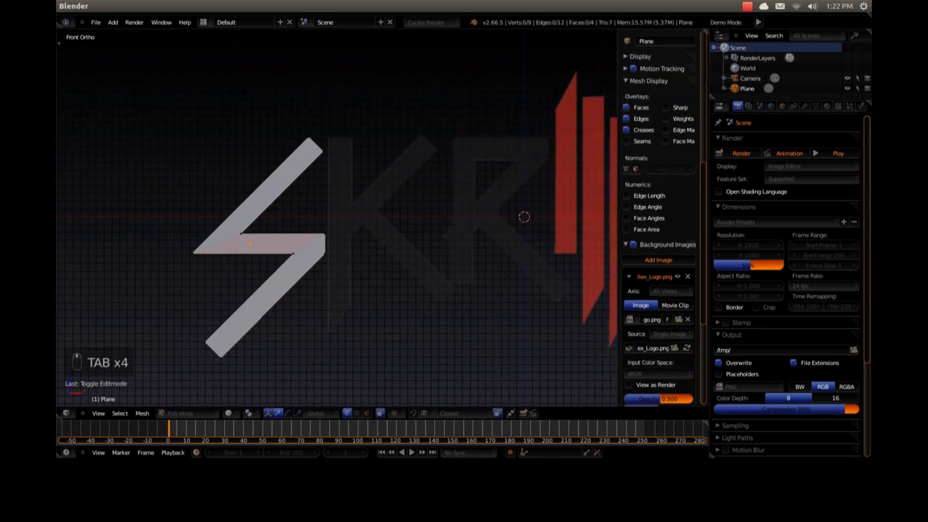
Add a plane to the mesh and rotate it 90 degrees about the X axis
key("shift+a")
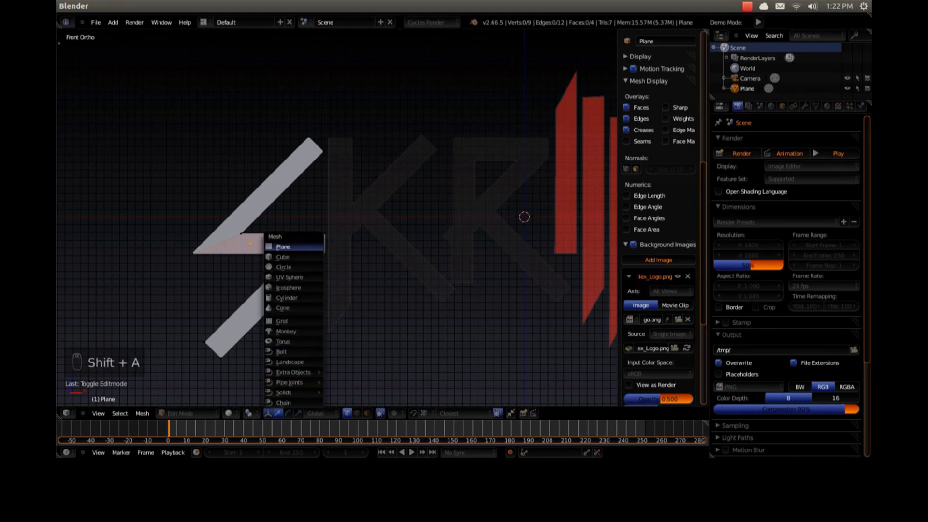
left_click(286, 246)
key("r")
key("x")
key("9")
key("0")
key("Return")
Scale the new plane down to a small square and move it onto the vertical stem of the K
key("s")
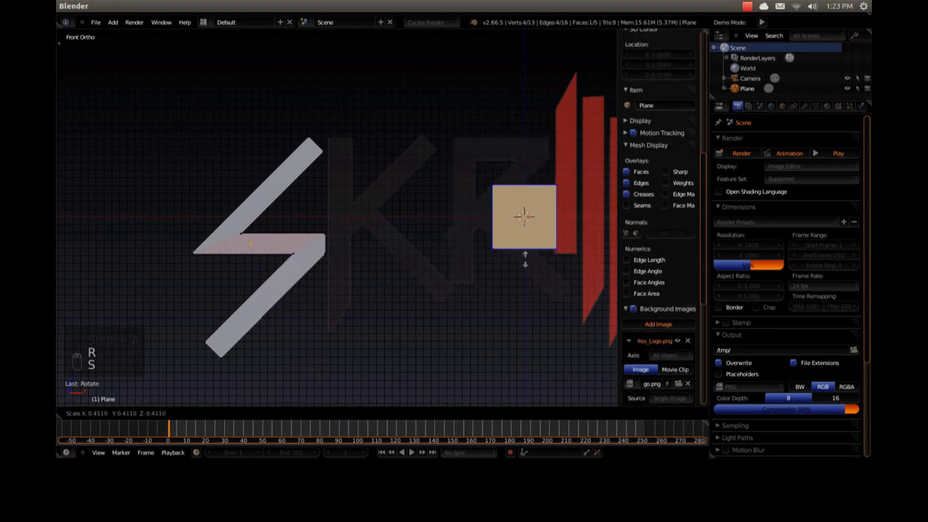
left_click(534, 239)
key("g")
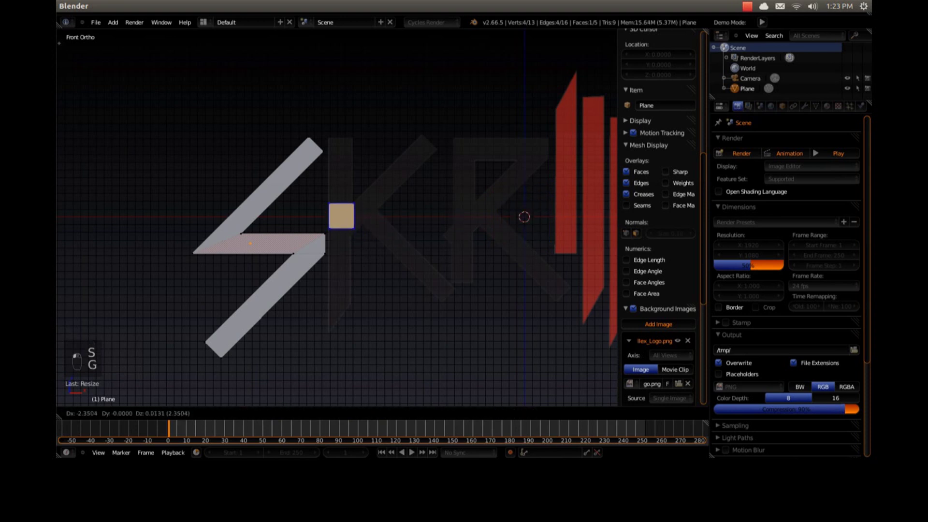
key("Return")
scroll(338, 213, "up", 4)
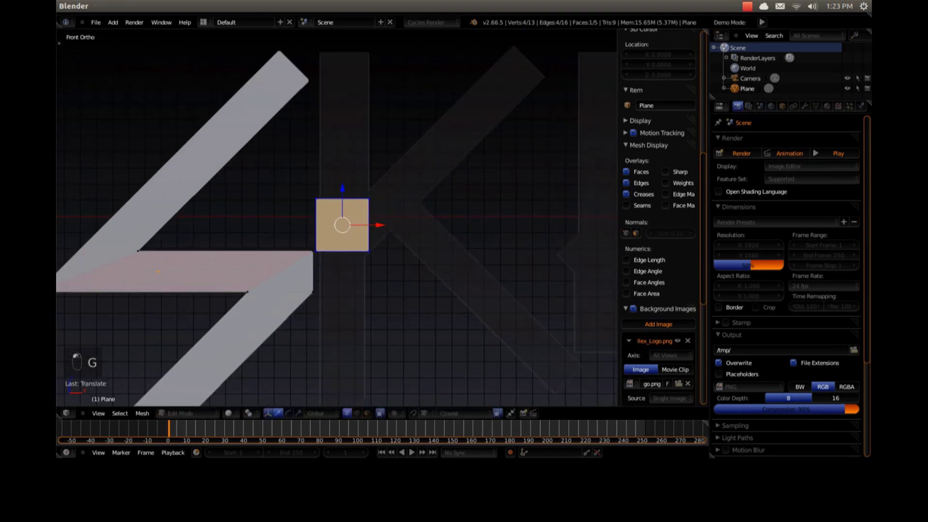
Fine-tune the square's size to the K stem's width and move it up to the top of the stem
key("KP_Decimal")
scroll(530, 276, "down", 3)
key("s")
left_click(515, 271)
scroll(515, 271, "down", 5)
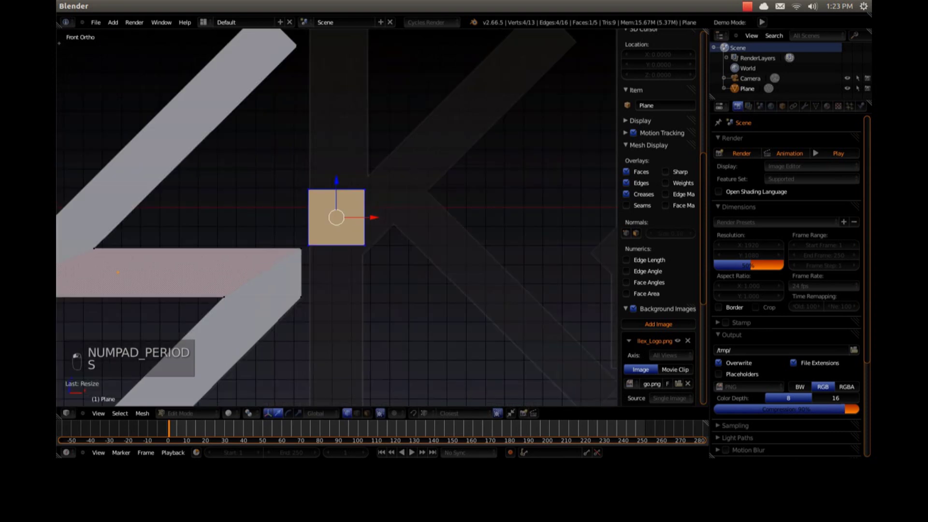
scroll(337, 217, "down", 1)
key("g")
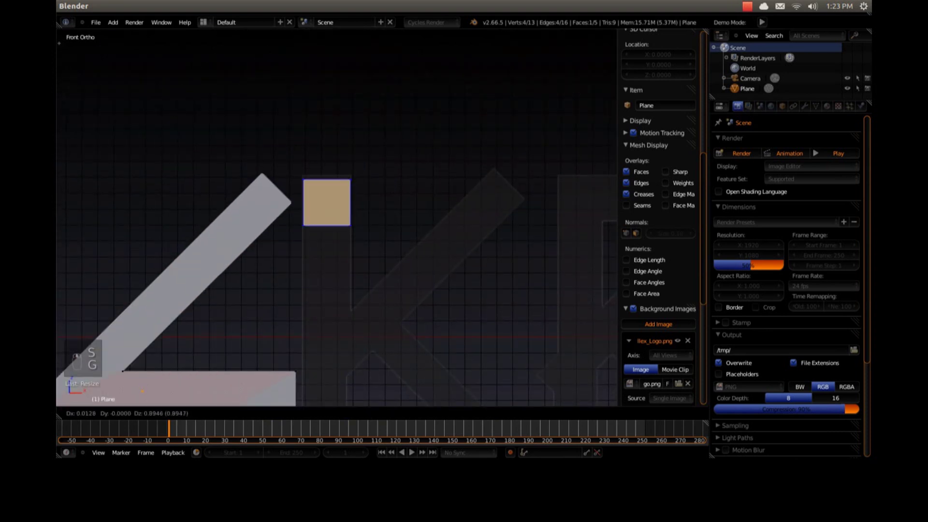
key("Return")
Select the square's lower edge and move it down along Z to where the K's upper arm meets the stem
middle_click_drag(368, 219, 371, 176, "shift")
key("a")
key("c")
left_click_drag(358, 177, 312, 175)
right_click(311, 174)
left_click_drag(330, 144, 330, 160)
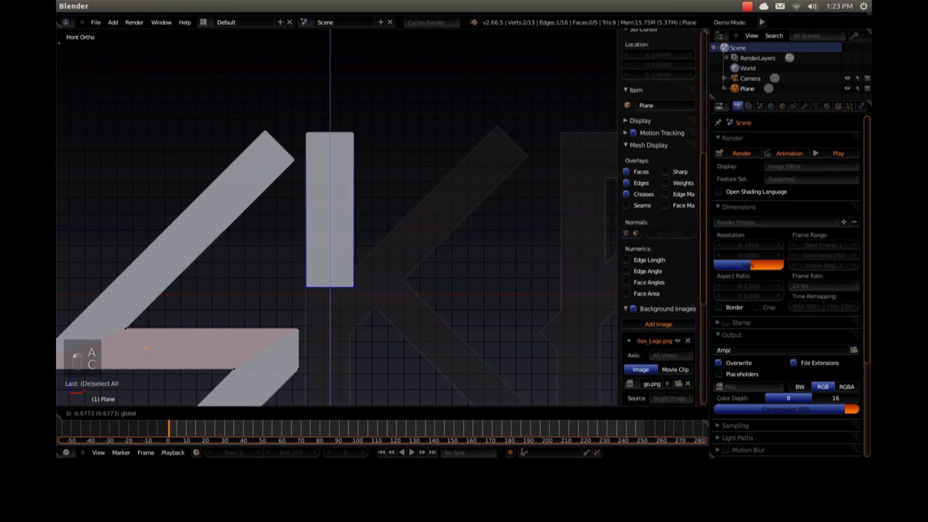
key("Return")
middle_click_drag(330, 269, 341, 177, "shift")
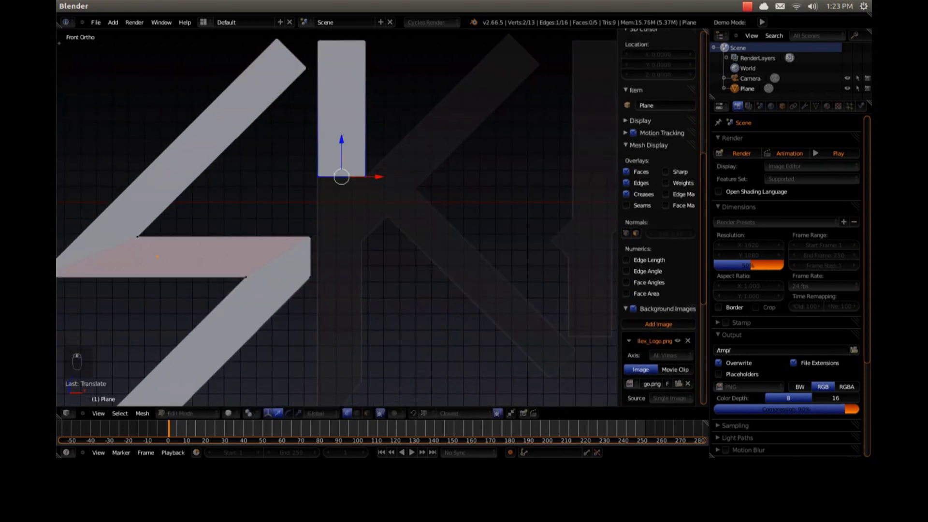
Extrude the stem's bottom edge down along Z to the lower junction between the K's arm and stem
key("a")
key("c")
left_click_drag(373, 174, 310, 178)
key("Escape")
key("e")
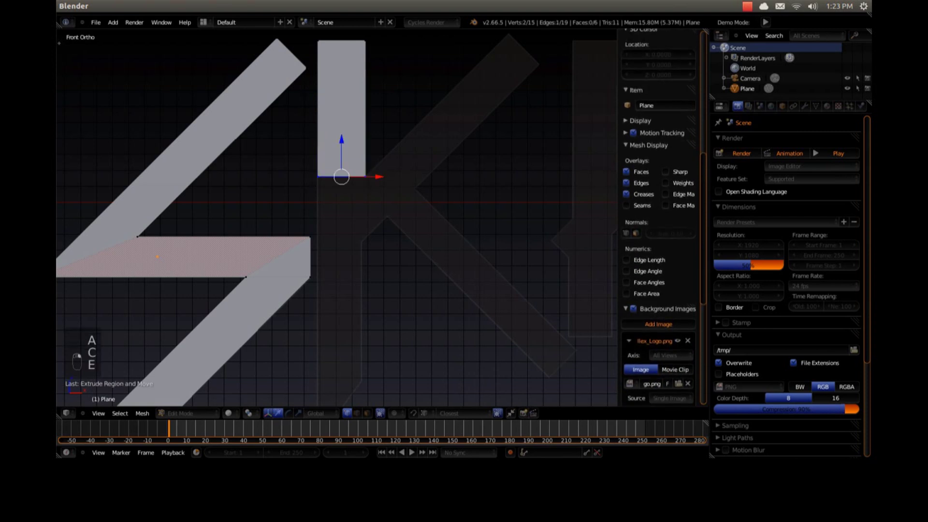
key("z")
key("Return")
Move the new segment's lower-right vertex along X to match the narrower lower stem in the reference
key("a")
right_click(365, 242)
key("g")
key("x")
left_click(362, 242)
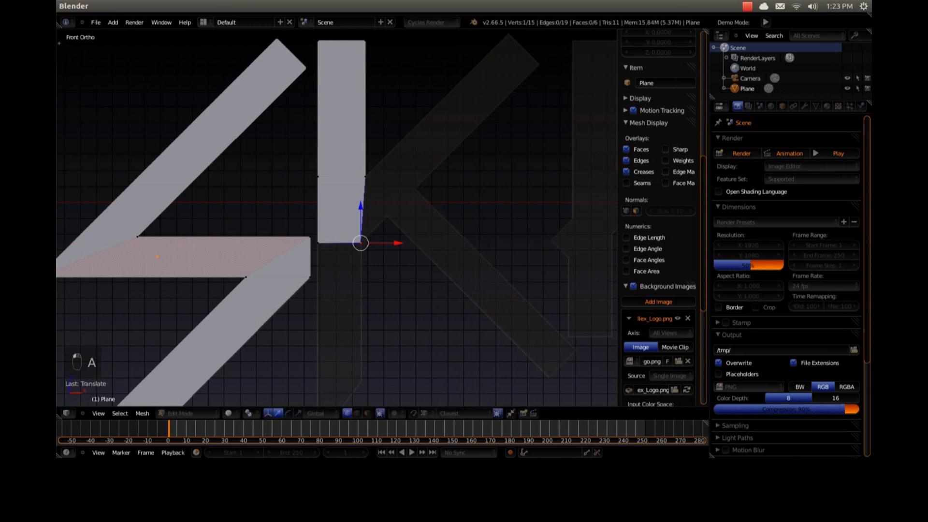
Extrude the stem's bottom edge down and lower its left vertex along Z to form the slanted tip of the K
key("a")
key("c")
left_click_drag(374, 242, 329, 243)
right_click(329, 244)
middle_click_drag(330, 244, 329, 184, "shift")
key("e")
right_click(334, 201)
left_click_drag(340, 149, 319, 337)
right_click(318, 322)
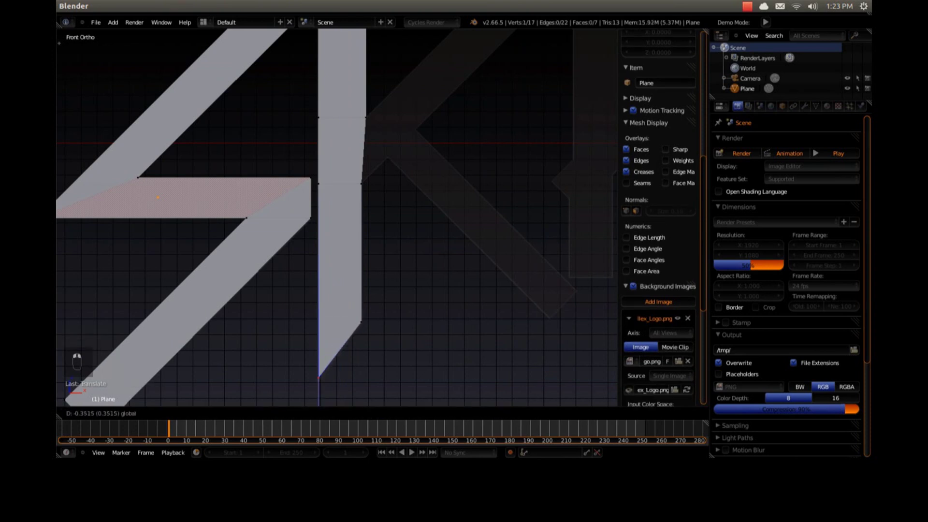
right_click_drag(319, 372, 319, 376)
Select the stem's right edge between the arm junctions and extrude it diagonally to the near corner of the K's lower leg
middle_click_drag(339, 194, 287, 268, "shift")
key("a")
key("c")
left_click_drag(317, 261, 319, 192)
right_click(320, 192)
key("e")
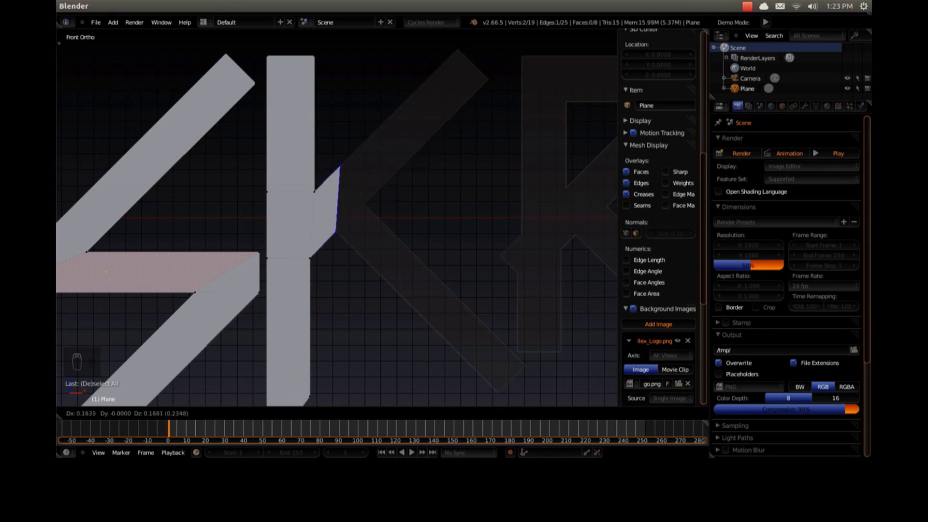
left_click(345, 167)
Extrude the arm edge to the lower leg's far corner and again up to the tip of the K's upper arm
key("e")
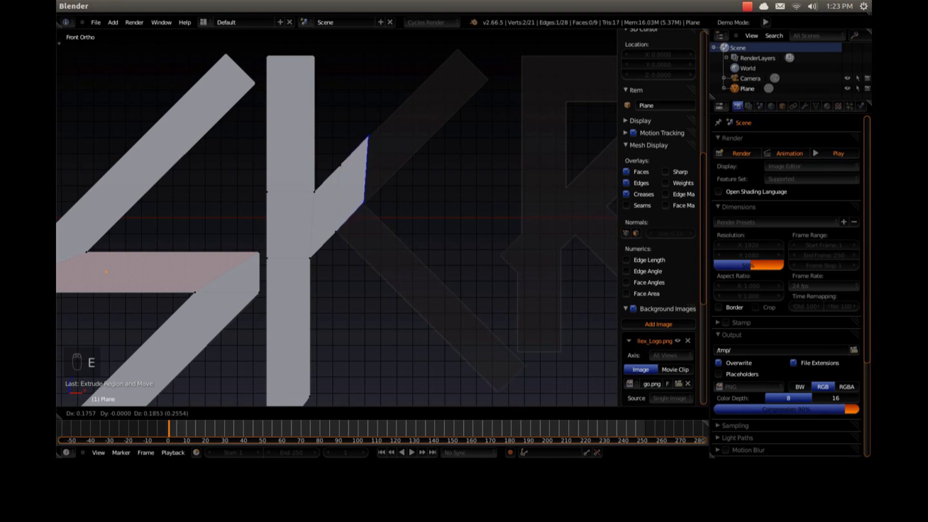
key("Return")
key("e")
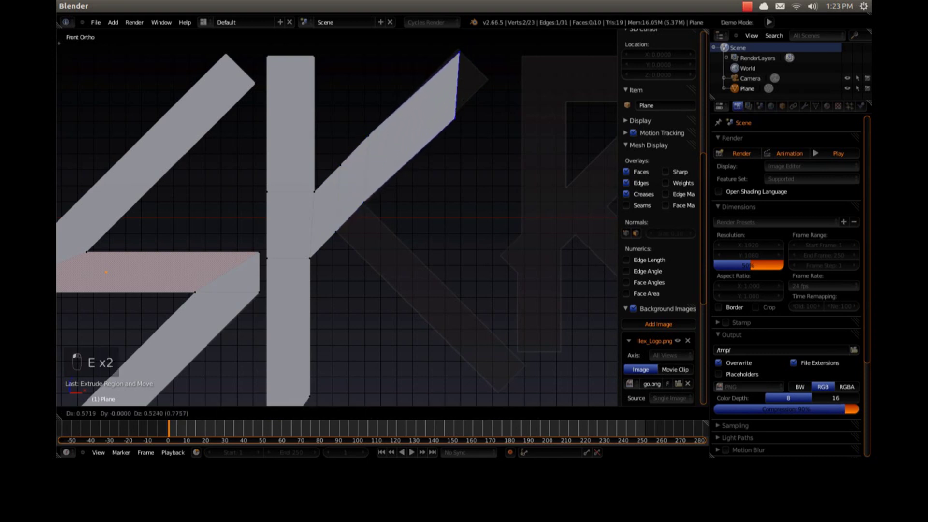
key("Return")
Switch to wireframe shading and move the upper arm's two end vertices onto the tip corners in the reference image
key("KP_Decimal")
key("KP_Decimal")
key("KP_Decimal")
key("z")
key("z")
middle_click_drag(345, 82, 331, 146, "shift")
right_click(331, 145)
key("g")
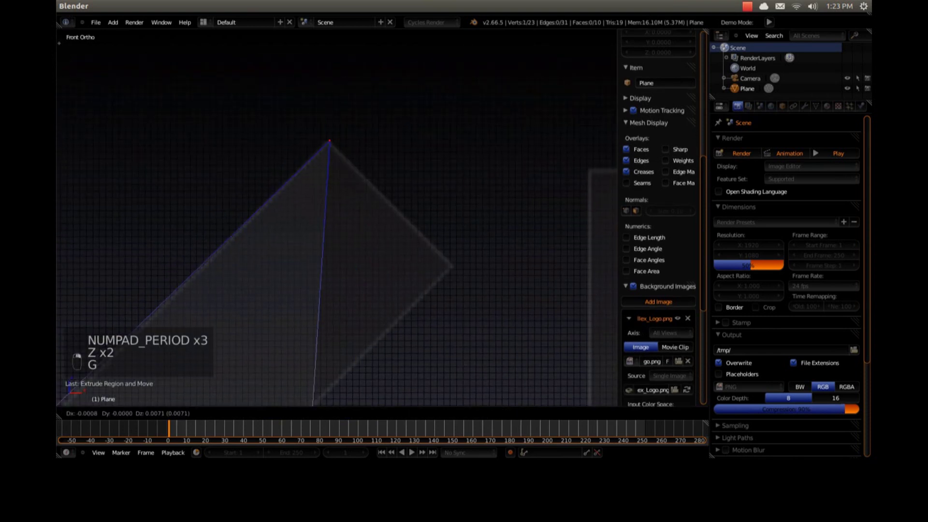
left_click(328, 143)
scroll(327, 143, "down", 4)
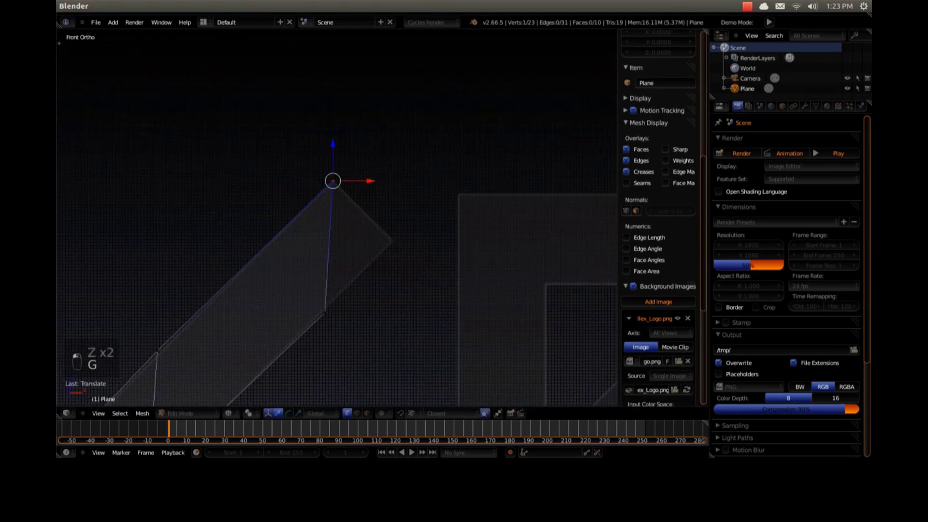
key("g")
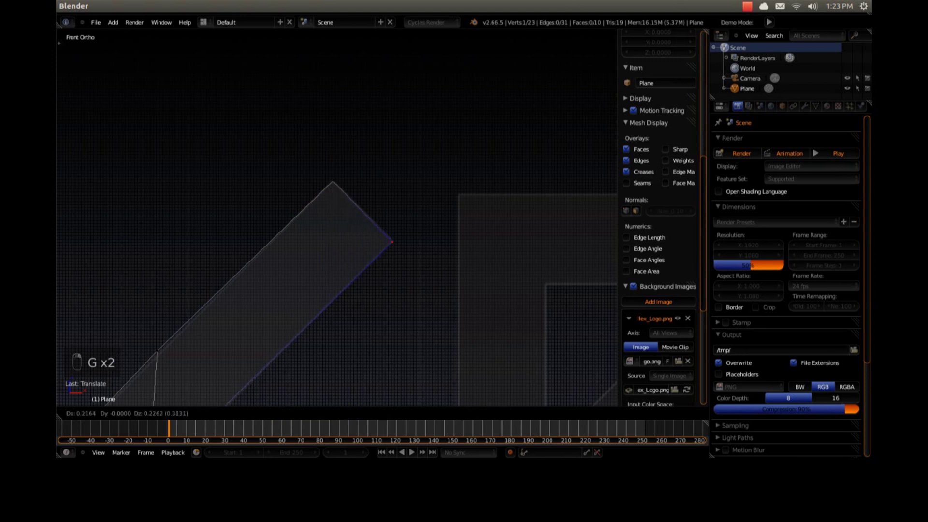
left_click(394, 241)
Examine the S and K meshes from several angles, centring the view on individual vertices
middle_click_drag(393, 241, 597, 143, "shift")
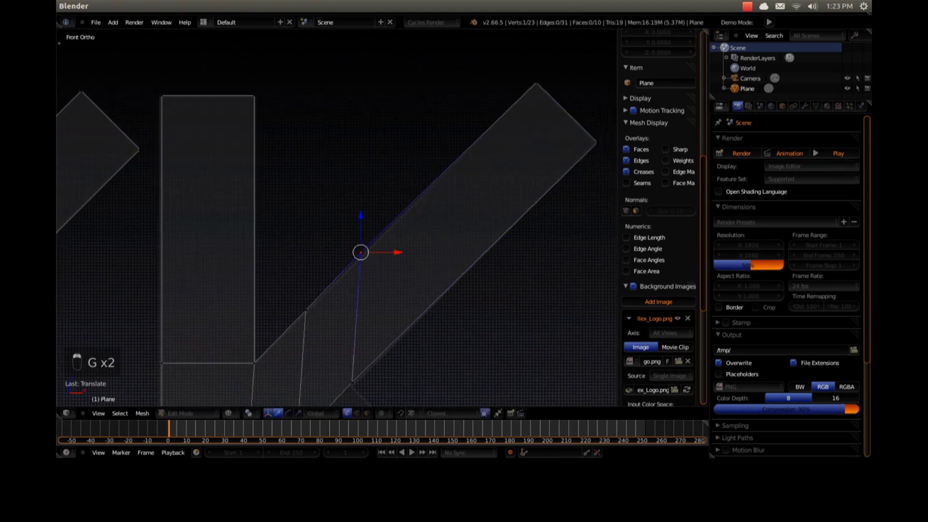
key("KP_Decimal")
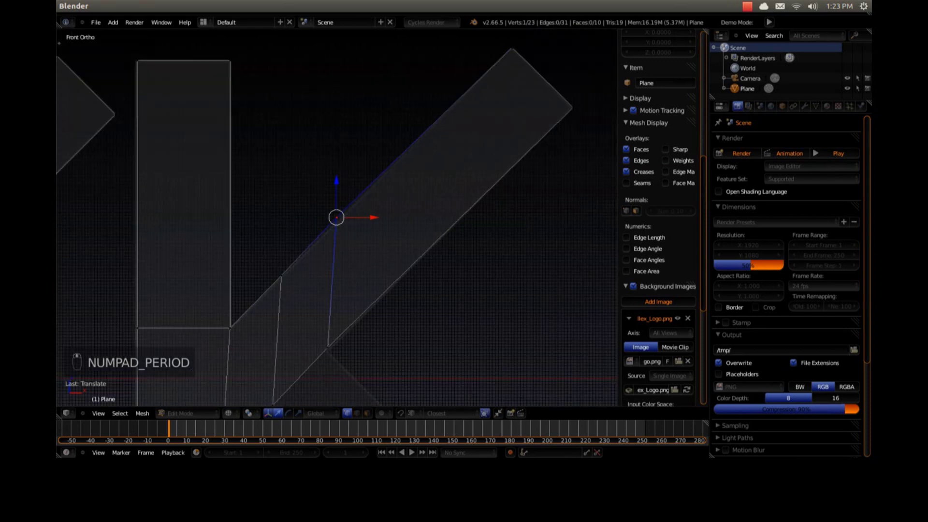
scroll(337, 218, "down", 8)
key("a")
middle_click_drag(337, 218, 613, 235)
middle_click_drag(478, 200, 599, 202)
right_click(164, 286)
key("KP_Decimal")
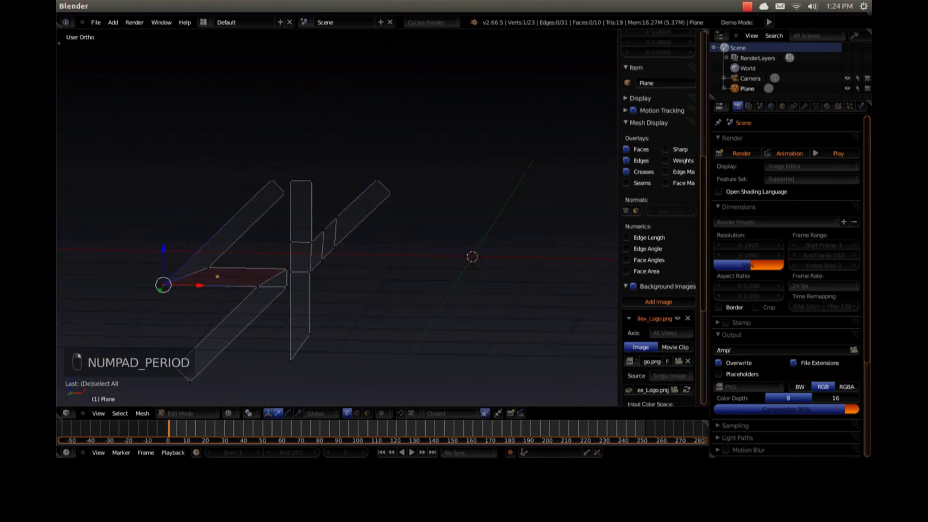
middle_click_drag(163, 285, 133, 302)
scroll(183, 299, "down", 10)
middle_click_drag(493, 205, 476, 196)
key("KP_Decimal")
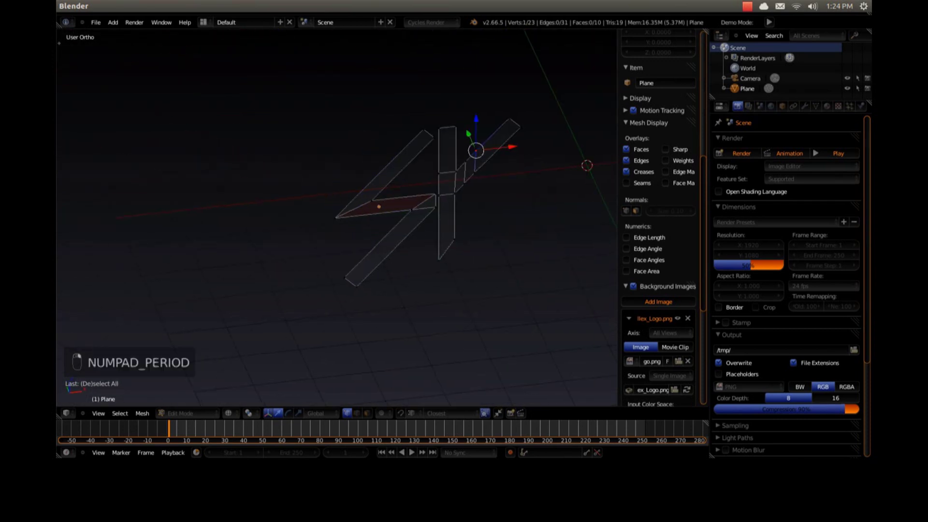
key("KP_1")
scroll(337, 217, "up", 5)
middle_click_drag(415, 193, 349, 228)
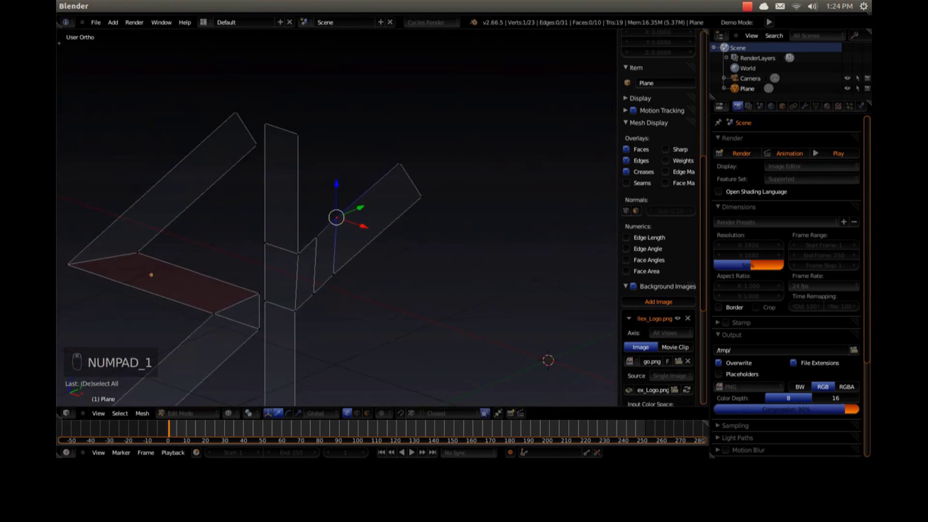
In front view, nudge the two intermediate vertices on the K arm's upper side onto the reference outline
key("KP_1")
scroll(337, 218, "up", 12)
key("g")
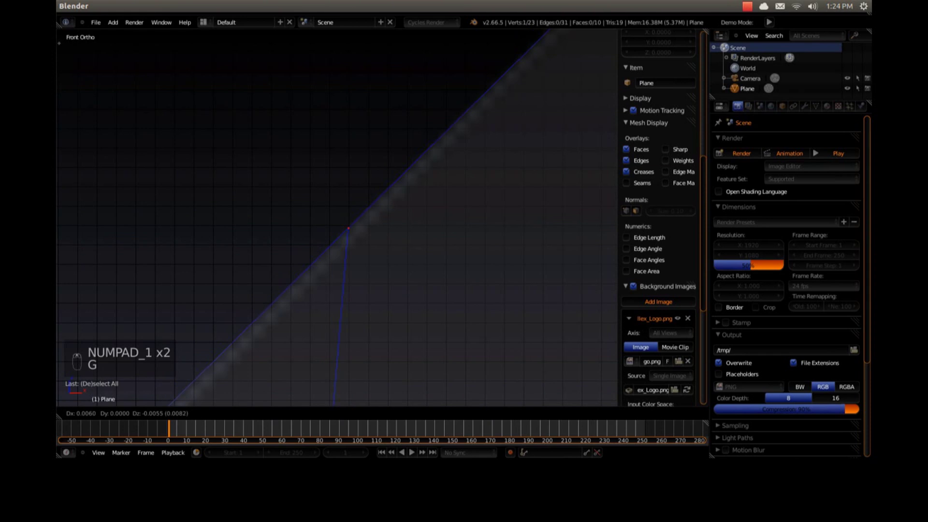
left_click(350, 232)
scroll(350, 232, "down", 10)
middle_click_drag(350, 233, 455, 165, "shift")
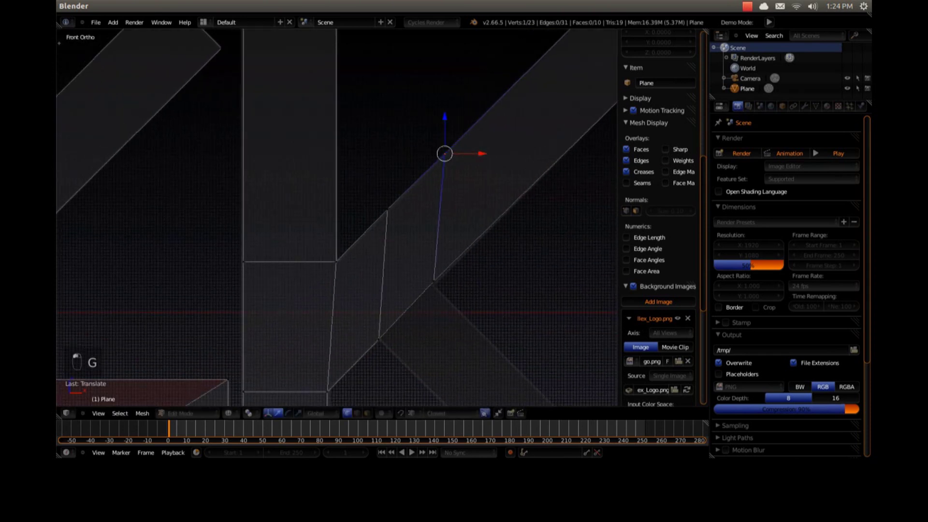
scroll(454, 165, "up", 6)
right_click(489, 194)
key("g")
left_click(489, 194)
scroll(489, 194, "down", 5)
Select the vertex where the K's upper arm meets the far side of the lower leg and move it onto the reference corner
middle_click_drag(489, 194, 422, 86, "shift")
key("a")
key("c")
left_click(385, 193)
right_click(416, 182)
key("g")
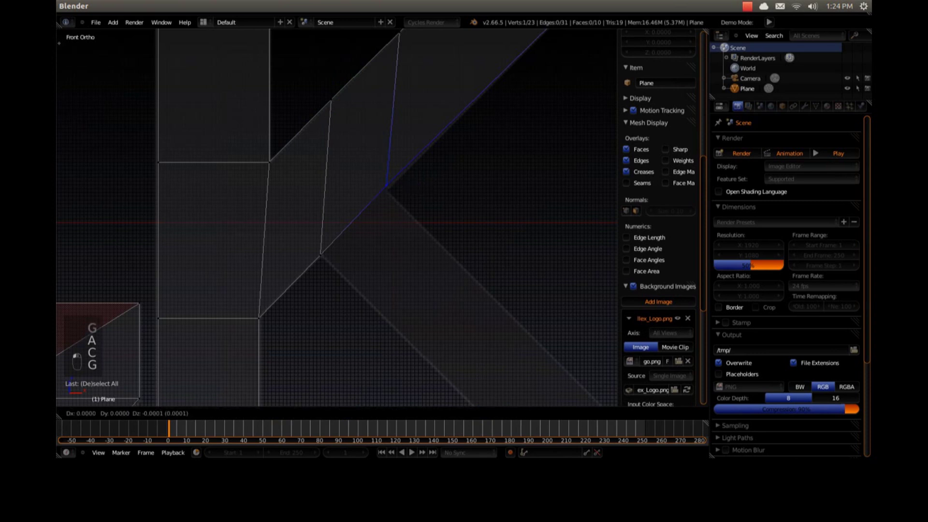
left_click(385, 180)
Add the near junction vertex to the selection and extrude that edge diagonally down along the K's lower leg
key("c")
left_click(314, 244)
right_click(314, 244)
middle_click_drag(314, 244, 228, 166, "shift")
key("e")
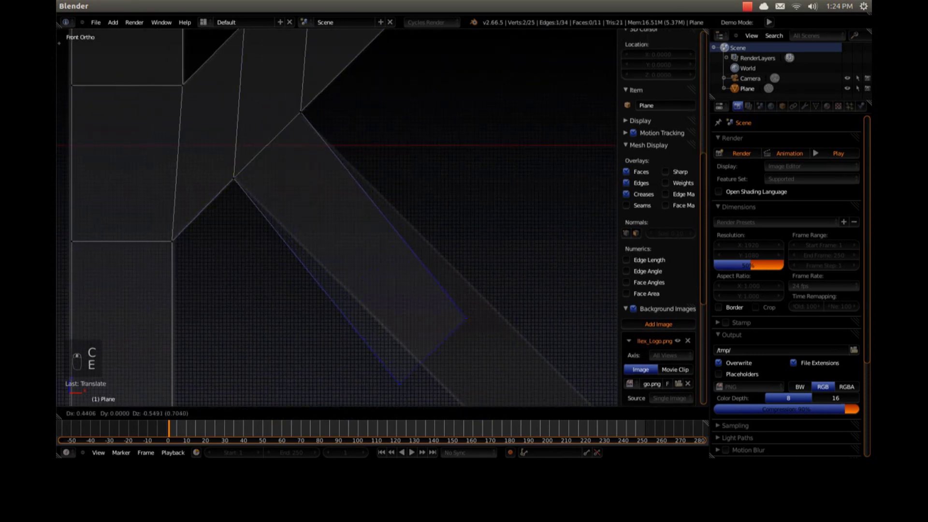
left_click(483, 389)
Move the end edge of the K's lower leg onto the reference tip and scale it slightly to match the width
middle_click_drag(484, 389, 293, 164, "shift")
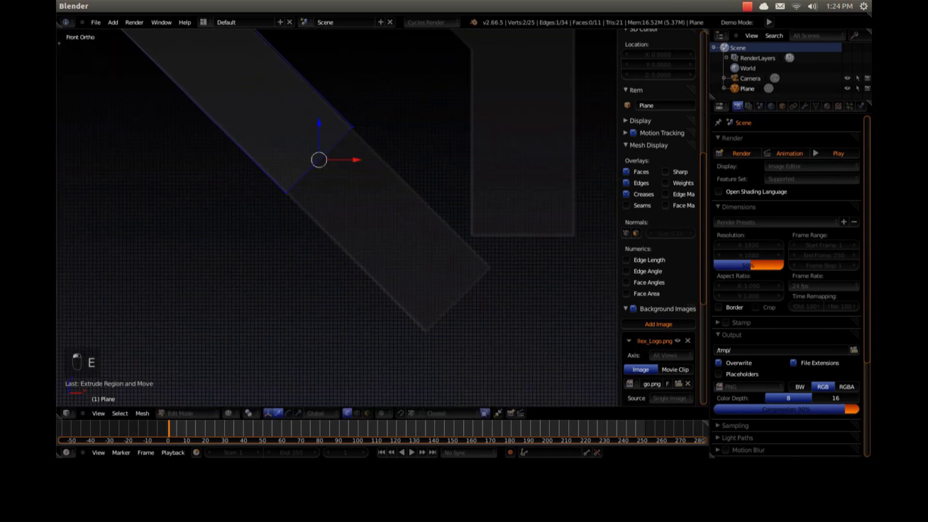
scroll(293, 164, "down", 4)
key("g")
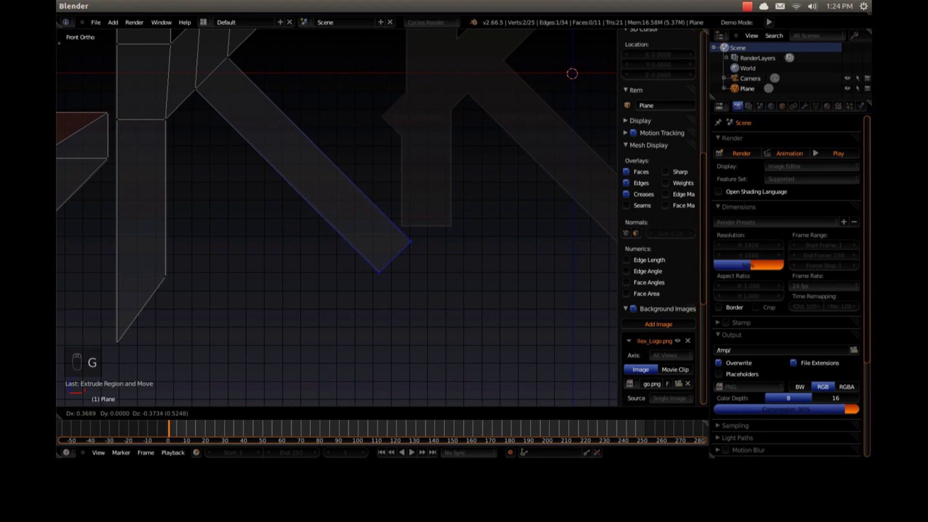
left_click(479, 246)
key("s")
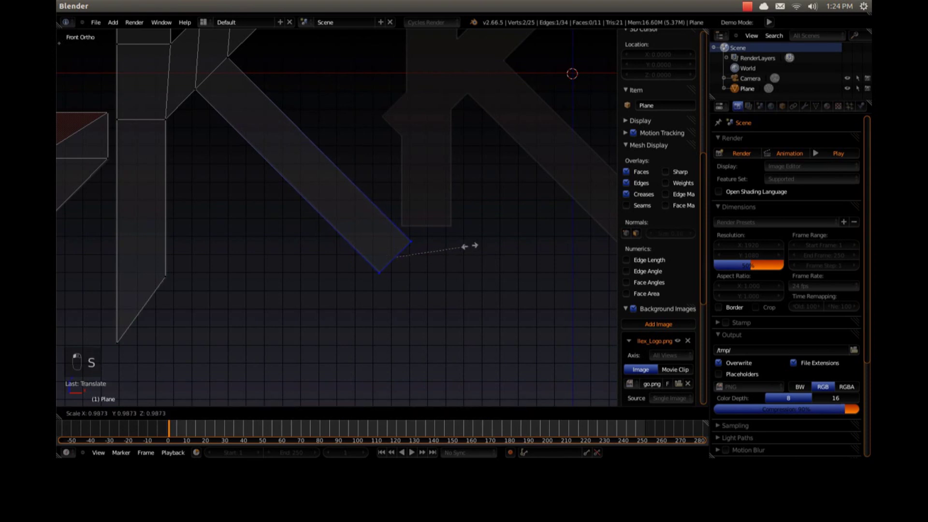
left_click(467, 246)
Examine the completed S and K outlines in object mode from angled, side and front views, returning to edit mode
middle_click_drag(468, 245, 421, 303)
key("Tab")
middle_click_drag(397, 210, 367, 195)
key("KP_1")
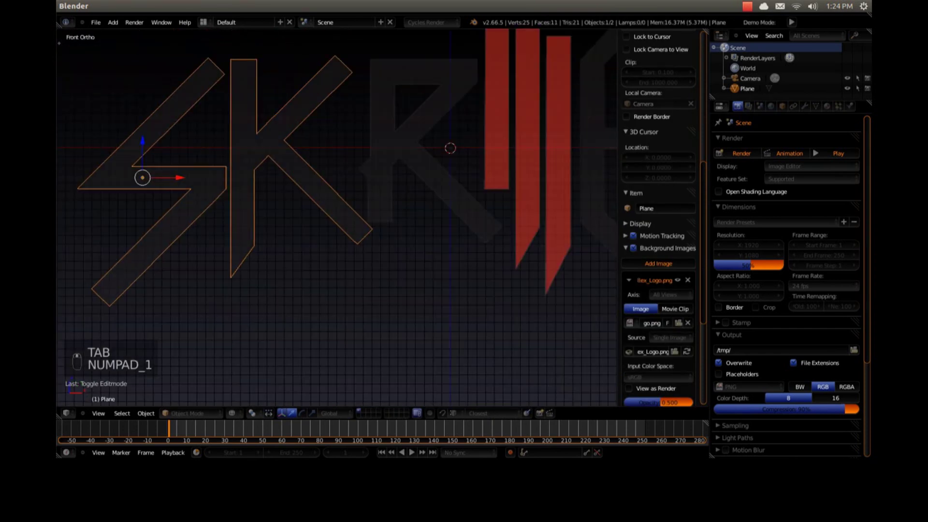
key("KP_3")
key("KP_1")
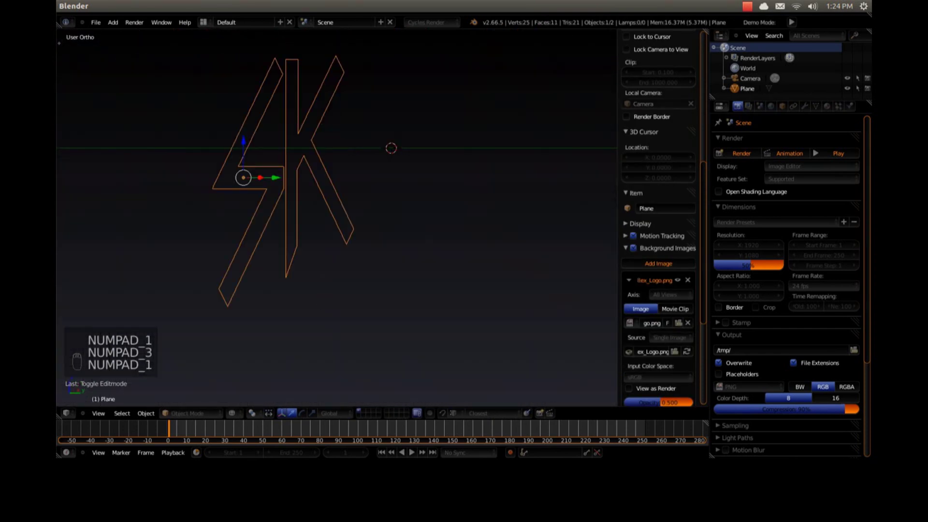
key("Tab")
Deselect everything, add a new plane to the mesh, and rotate it 90 degrees about the X axis
key("a")
key("a")
key("shift+a")
left_click(411, 173)
type("rx90")
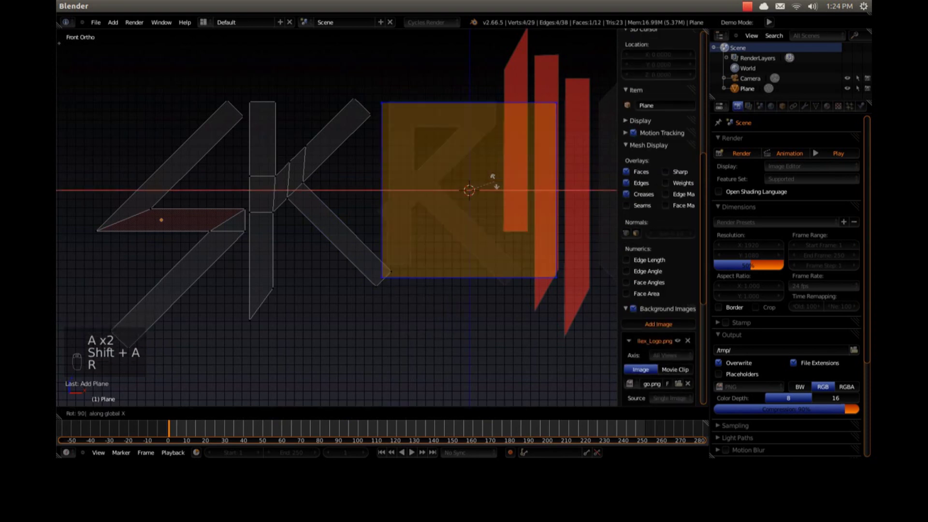
key("Return")
Scale the new plane down to the width of the R's stem and place it on the stem's top outer corner
key("s")
left_click(475, 194)
key("g")
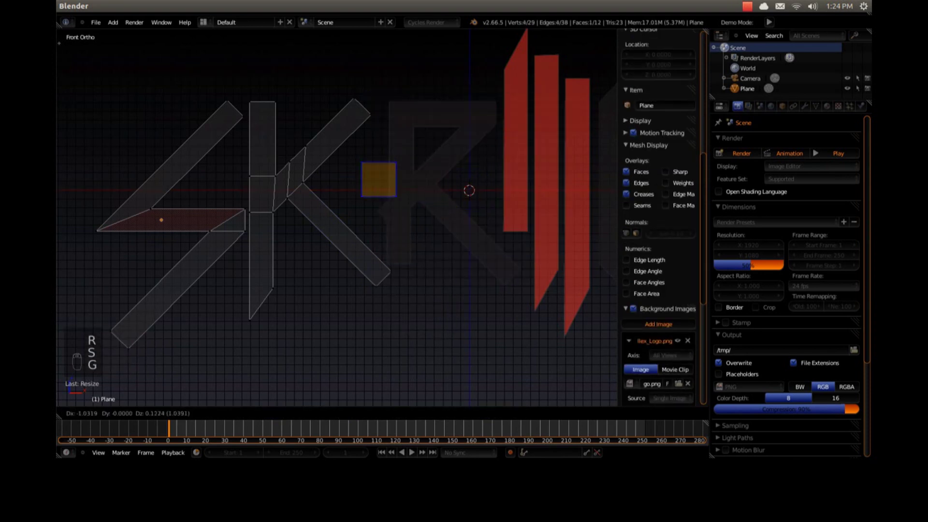
key("Return")
key("s")
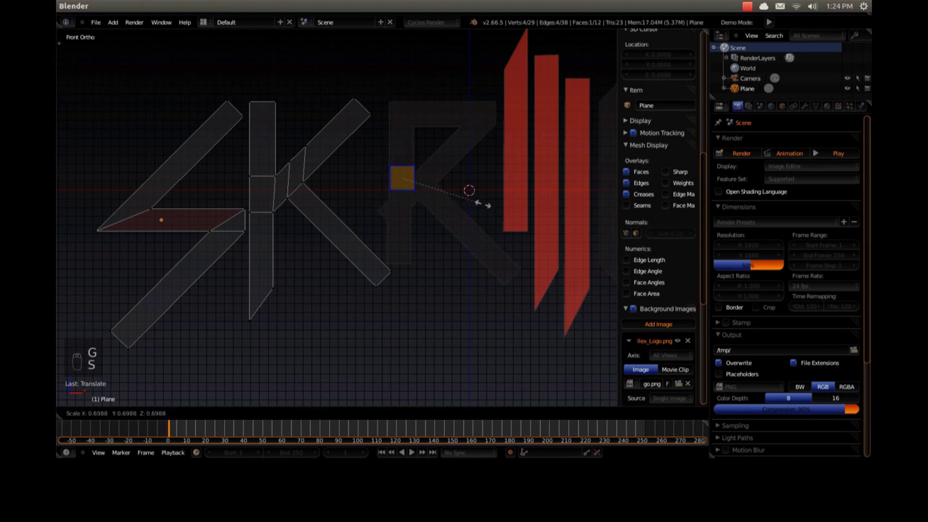
key("Return")
key("KP_Decimal")
scroll(338, 218, "down", 6)
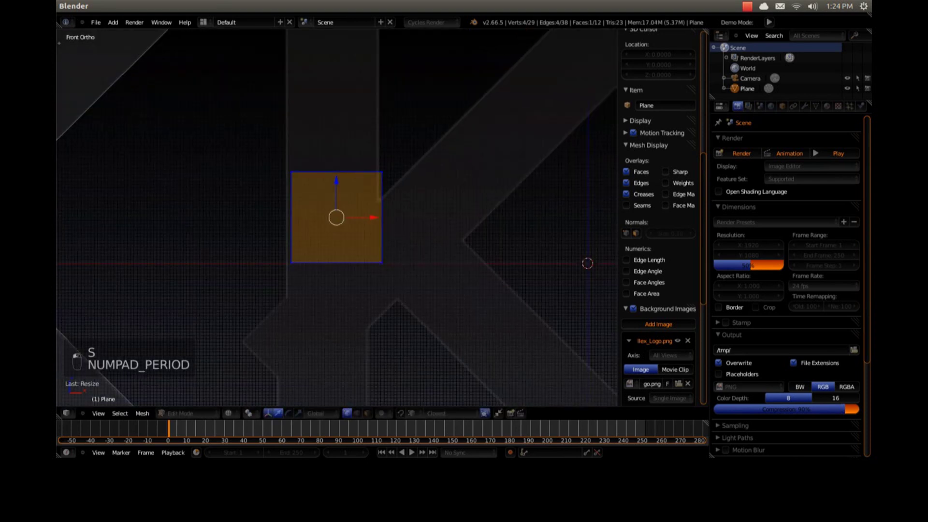
key("g")
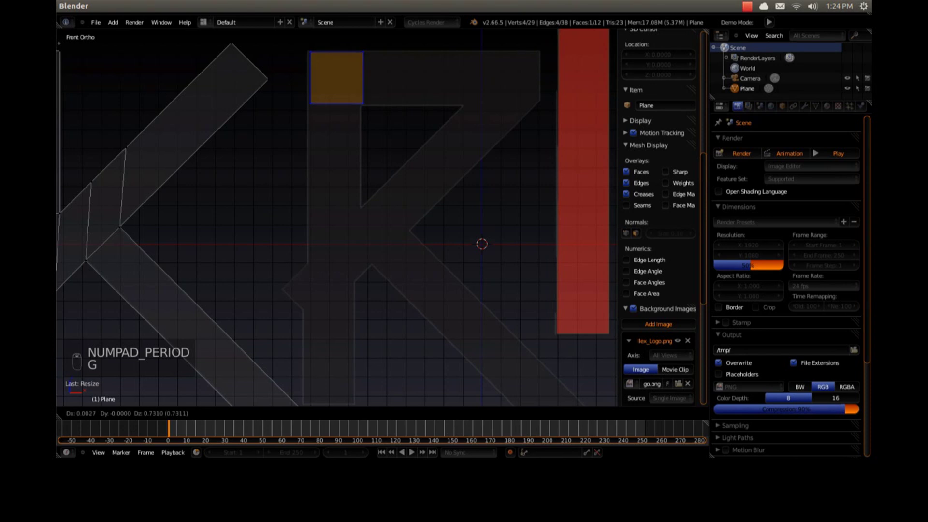
key("Return")
Extrude the square's lower edge down the R's stem to the arm junction and lower its outer vertex to the notch
key("shift+a")
key("ctrl+z")
key("a")
key("c")
left_click(302, 102)
left_click(356, 101)
right_click(356, 101)
key("e")
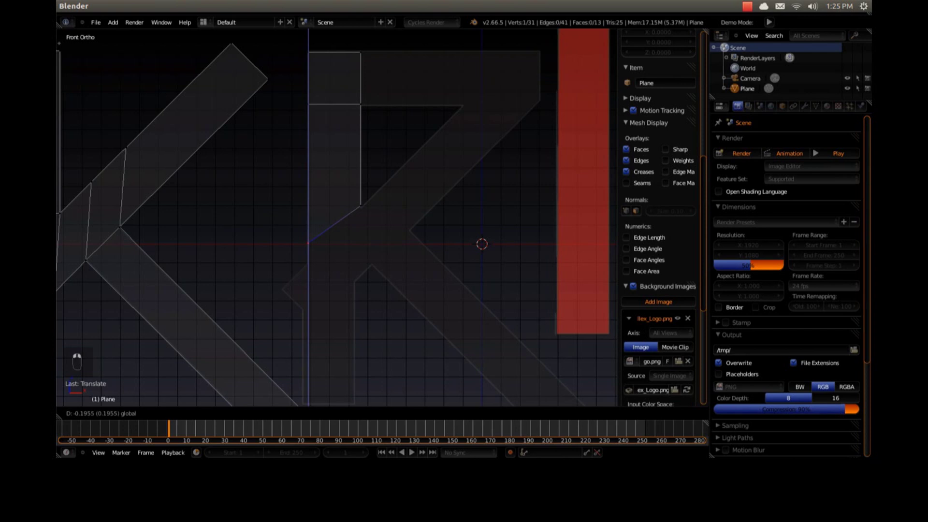
left_click(309, 263)
Select the two vertices of the slanted edge at the R's junction and extrude them straight down along Z
key("a")
key("c")
left_click(359, 208)
left_click(309, 263)
right_click(310, 262)
left_click_drag(334, 198, 335, 244)
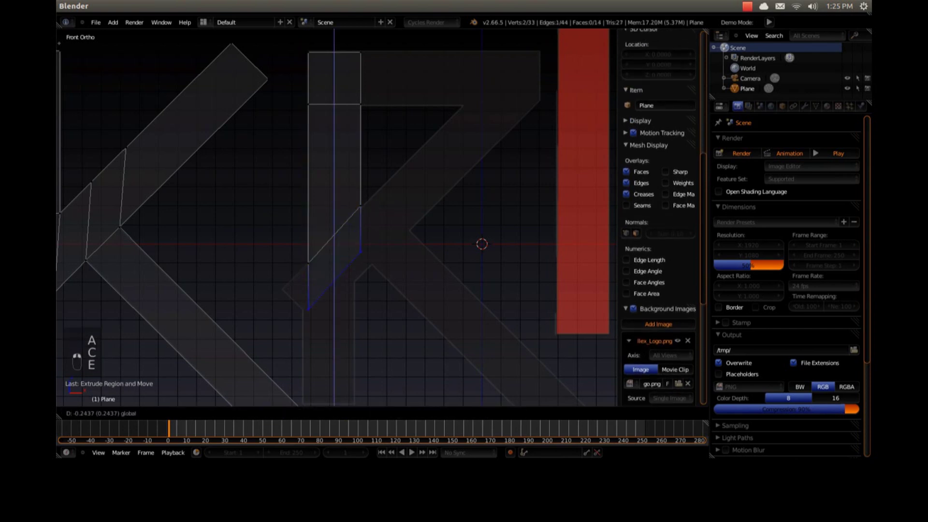
key("Return")
Move the extrusion's lower outer vertex along X and Z onto the reference corner beneath the R's spur
key("a")
right_click(306, 314)
key("g")
key("x")
key("Return")
key("g")
key("z")
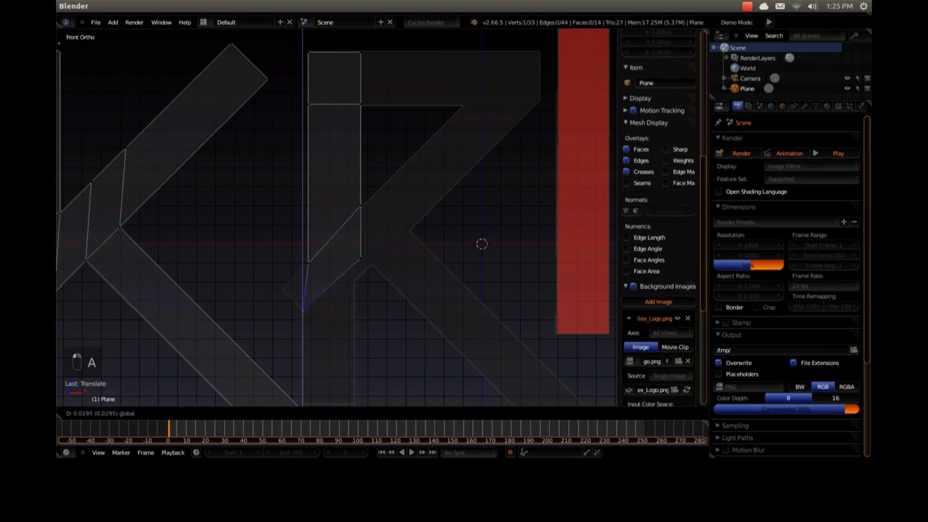
left_click_drag(303, 276, 303, 278)
Select the two outer vertices beside the R's spur, extrude that edge outward, and scale it down toward the spur's tip
key("a")
key("c")
left_click(304, 302)
left_click(308, 272)
right_click(308, 272)
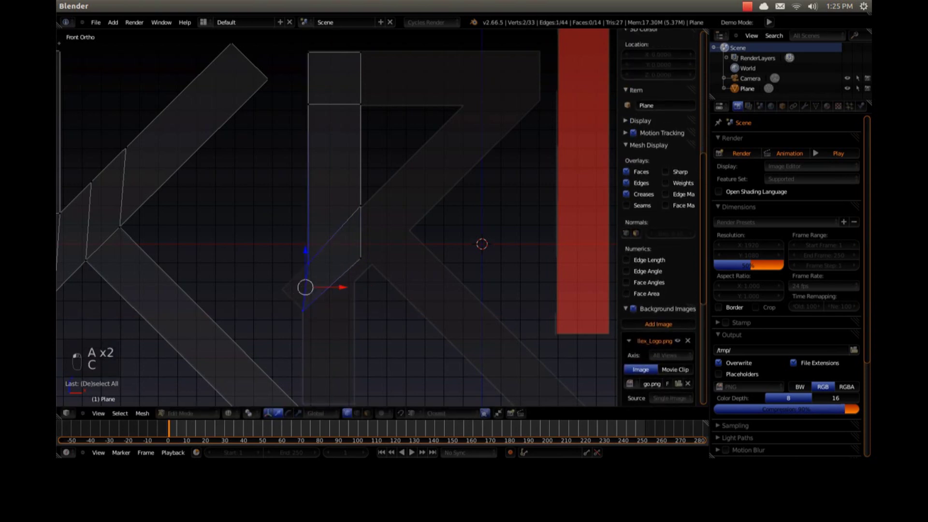
key("e")
key("s")
left_click(292, 288)
Move the spur's upper outer vertex down onto its lower outer vertex
key("KP_Decimal")
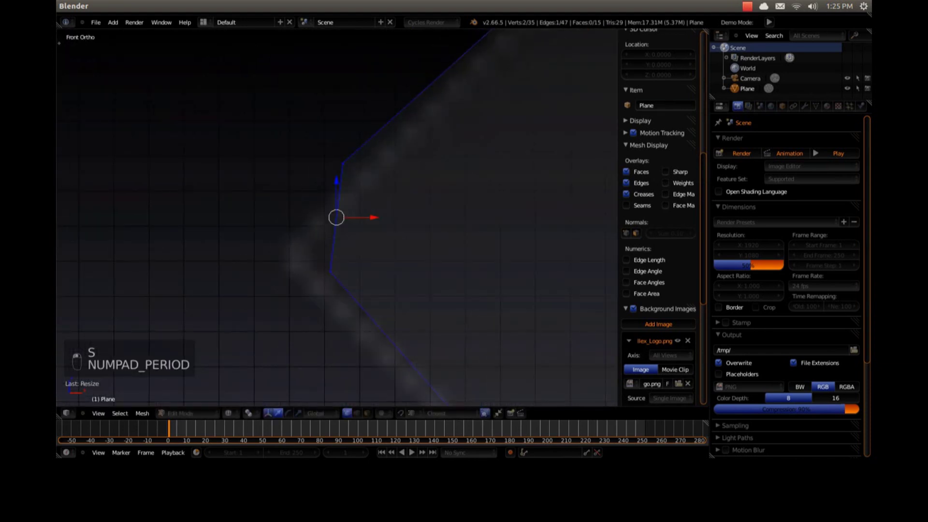
scroll(337, 217, "down", 4)
right_click(340, 191)
key("g")
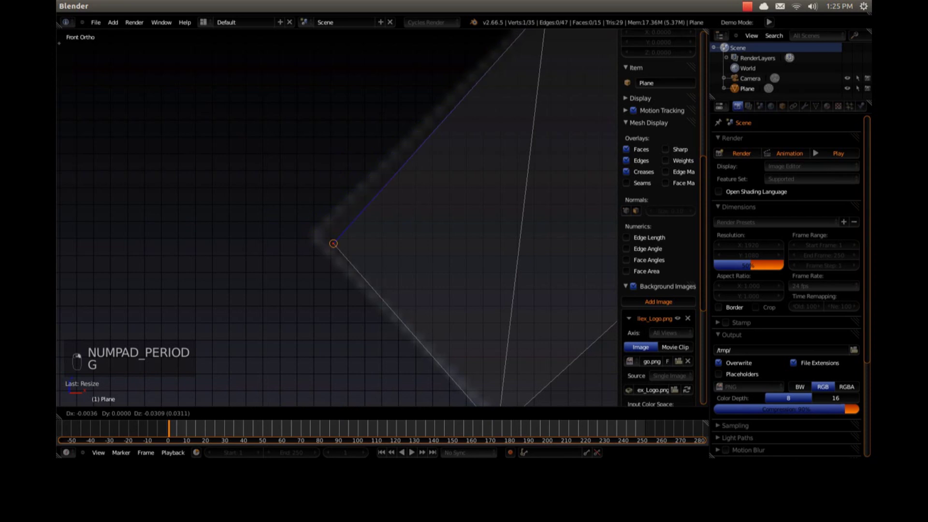
left_click(334, 244)
Select the whole mesh and remove doubles to merge the overlapping vertices at the spur
key("a")
key("a")
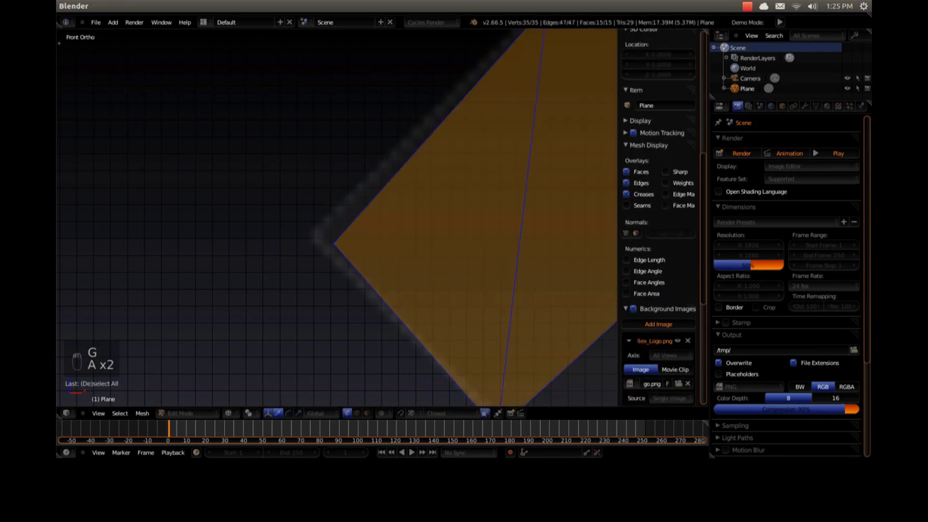
key("t")
right_click(111, 233)
left_click(112, 239)
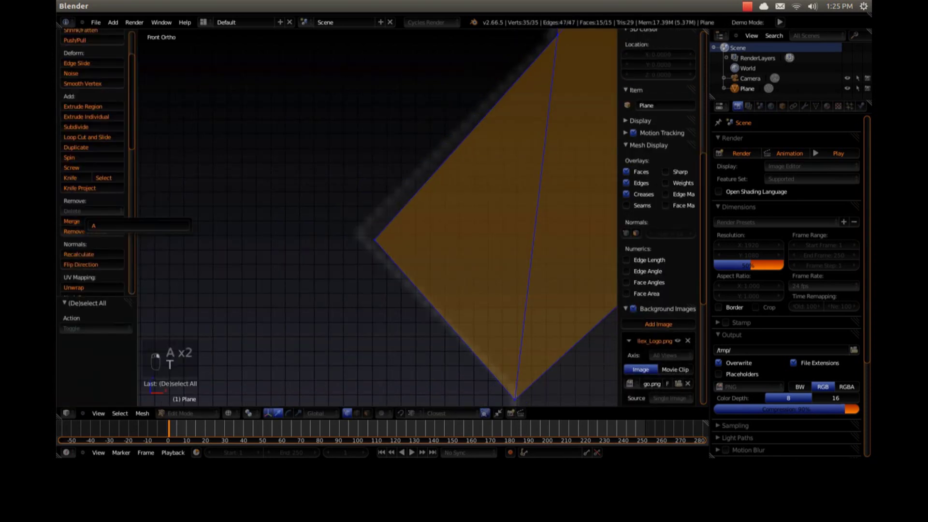
key("Escape")
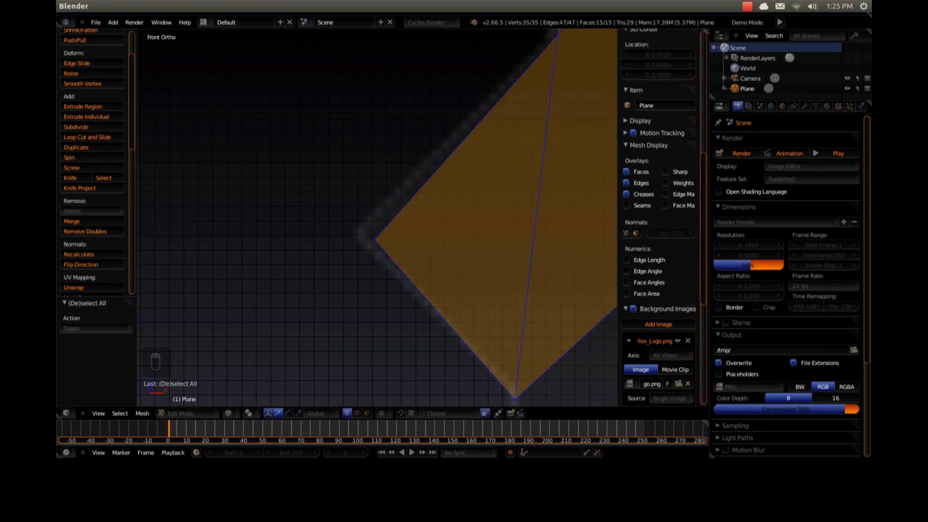
key("t")
Move the merged spur vertex onto the tip of the reference outline
key("q")
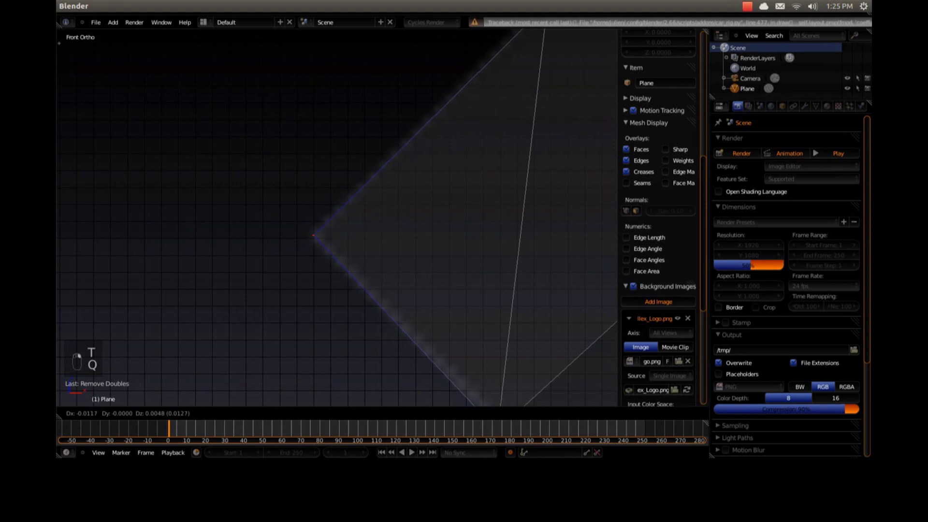
left_click(312, 235)
scroll(312, 235, "down", 6)
middle_click_drag(312, 235, 229, 216, "shift")
scroll(230, 216, "down", 6)
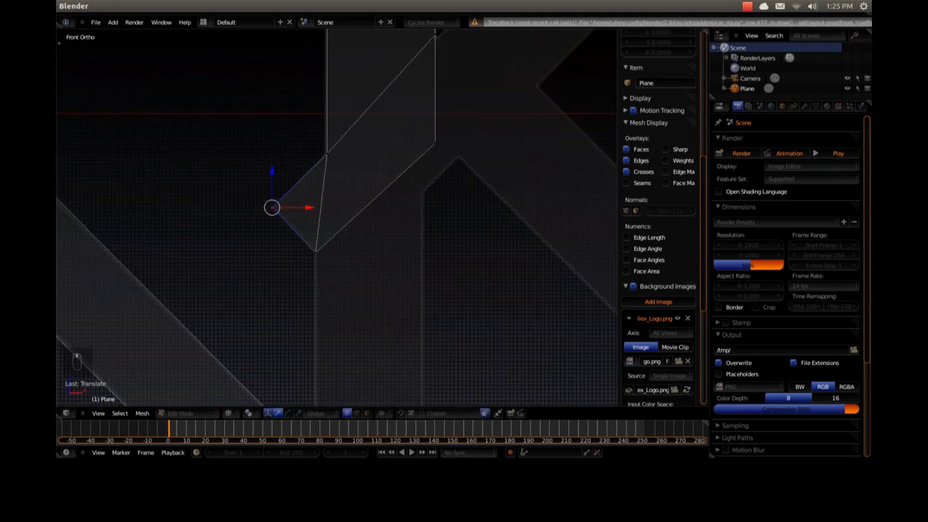
Move the inner vertex below the R's arm junction onto the stem's edge, and extrude the lower edge down along Z
right_click_drag(384, 182, 378, 191)
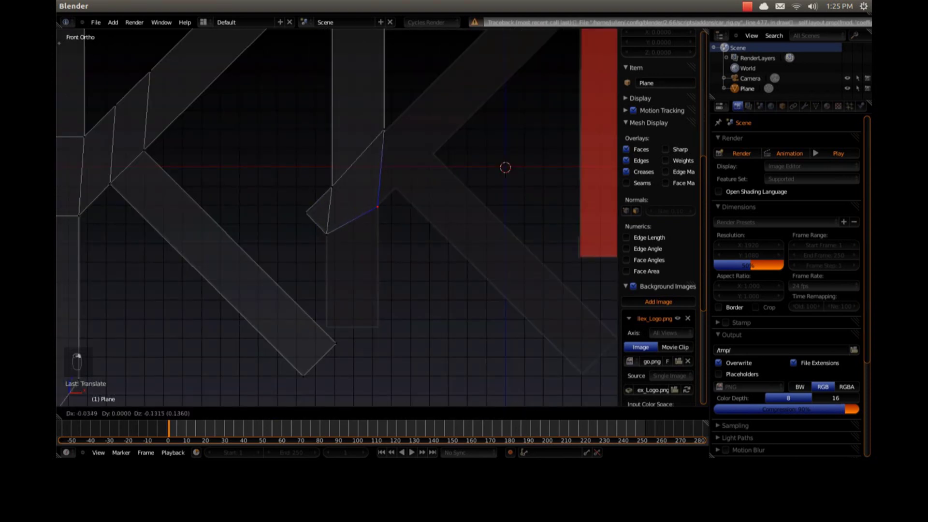
left_click(378, 206)
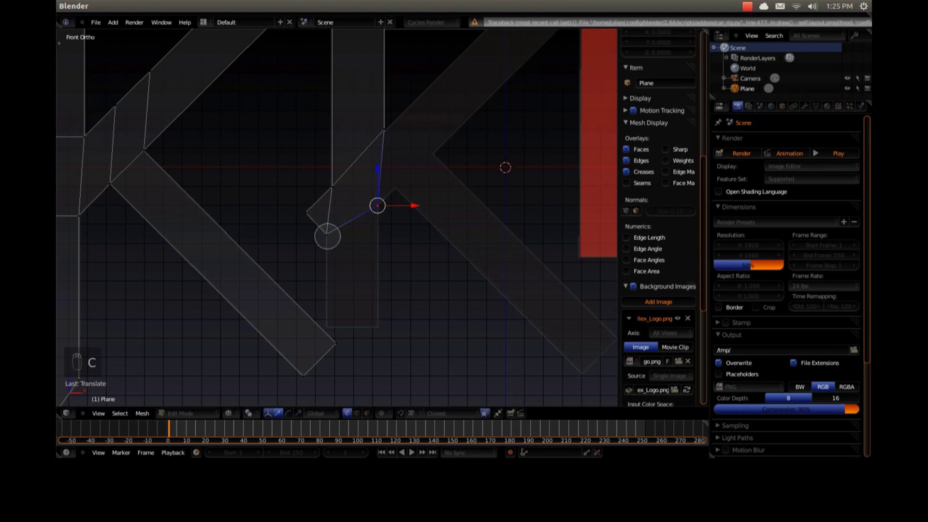
left_click(327, 236)
key("e")
key("z")
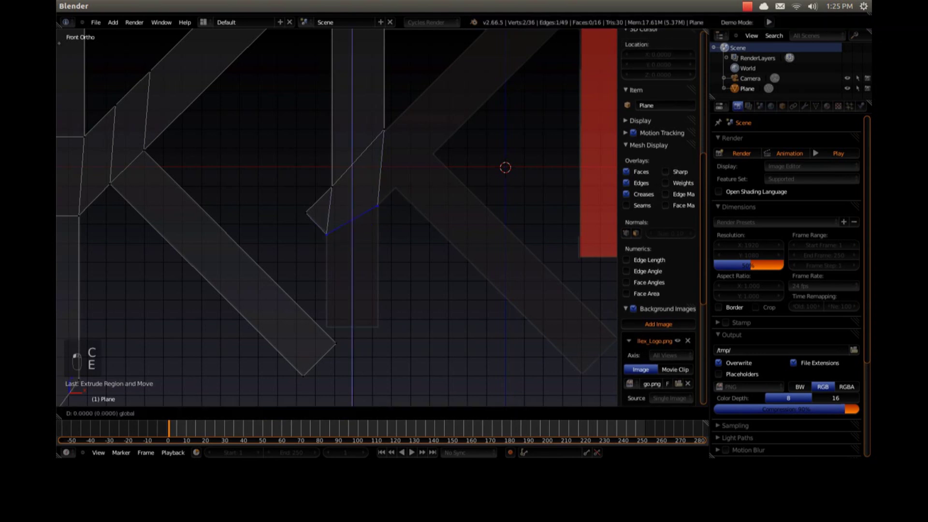
left_click_drag(353, 278, 378, 291)
Place the inner vertex at the stem's foot on the reference corner and level it with the outer vertex along Z
right_click(378, 298)
middle_click_drag(378, 291, 372, 270, "shift")
middle_click_drag(407, 347, 396, 309, "shift")
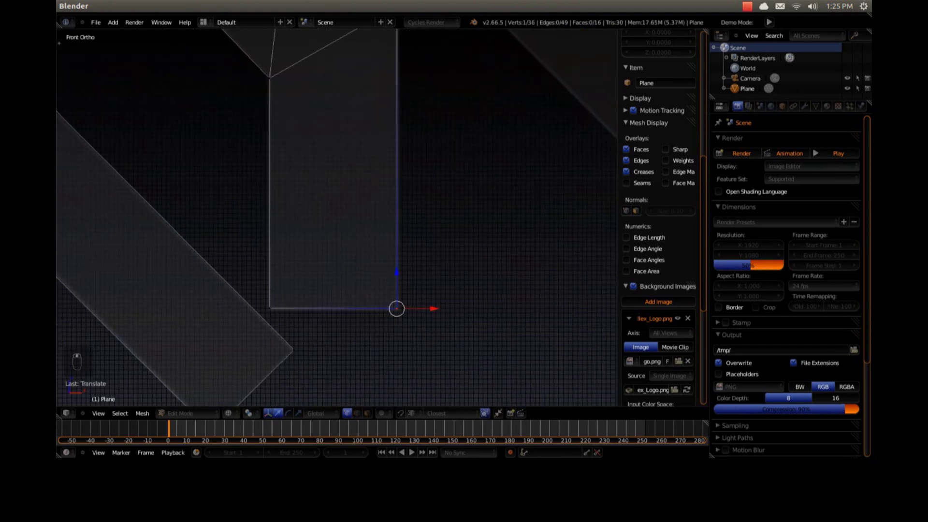
scroll(396, 308, "up", 3)
middle_click_drag(439, 375, 462, 277, "shift")
scroll(461, 277, "up", 4)
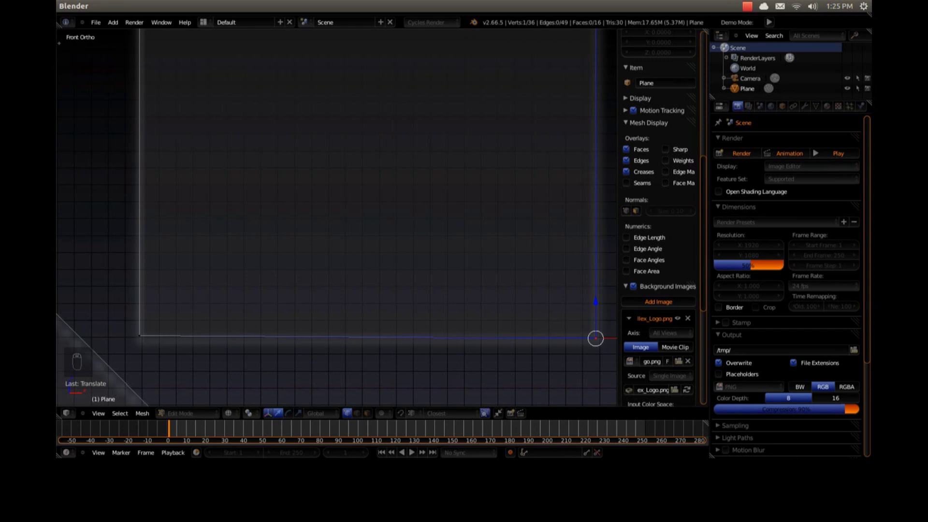
key("g")
key("z")
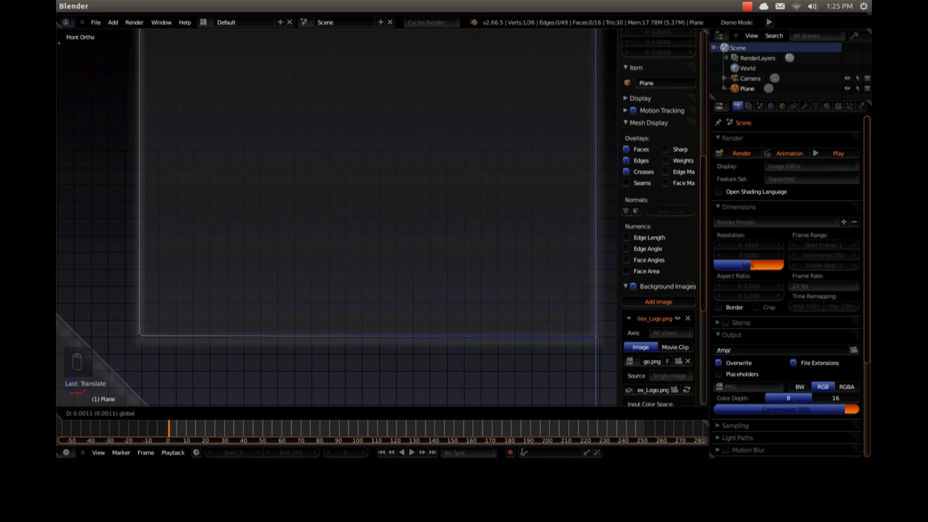
left_click_drag(595, 300, 596, 298)
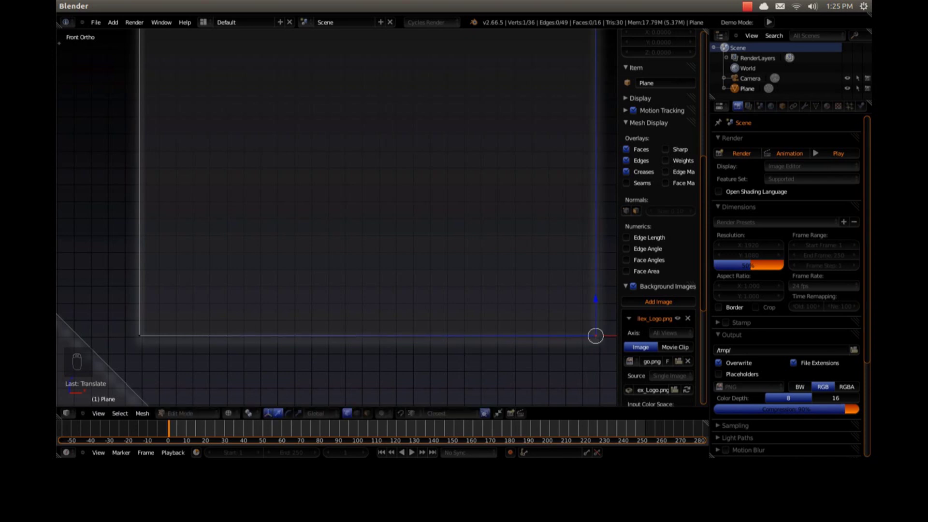
Select the top square's two inner vertices and extrude them along X to the inner corner of the R's diagonal
scroll(337, 218, "down", 6)
scroll(337, 218, "down", 2)
middle_click_drag(358, 97, 295, 400, "shift")
scroll(303, 293, "down", 3)
key("a")
key("c")
left_click(339, 106)
left_click(339, 41)
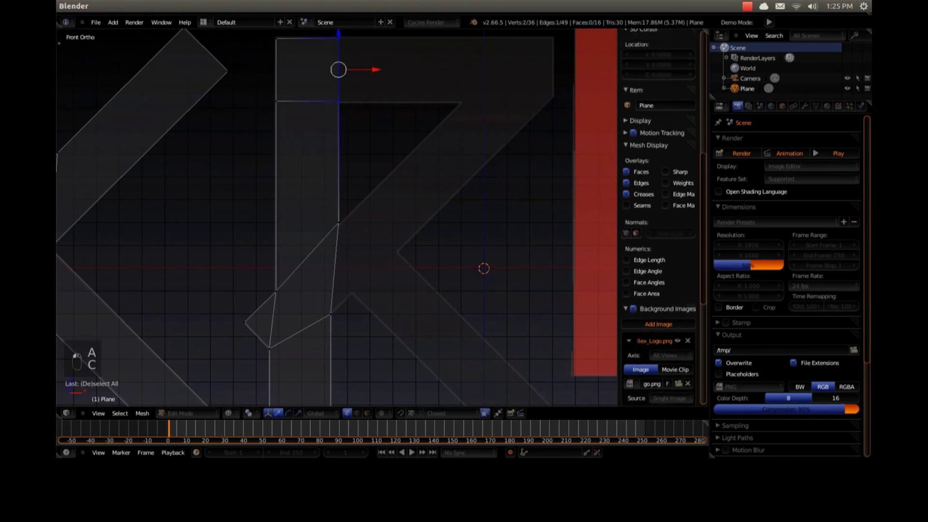
middle_click_drag(338, 41, 258, 96, "shift")
key("e")
middle_click(277, 99)
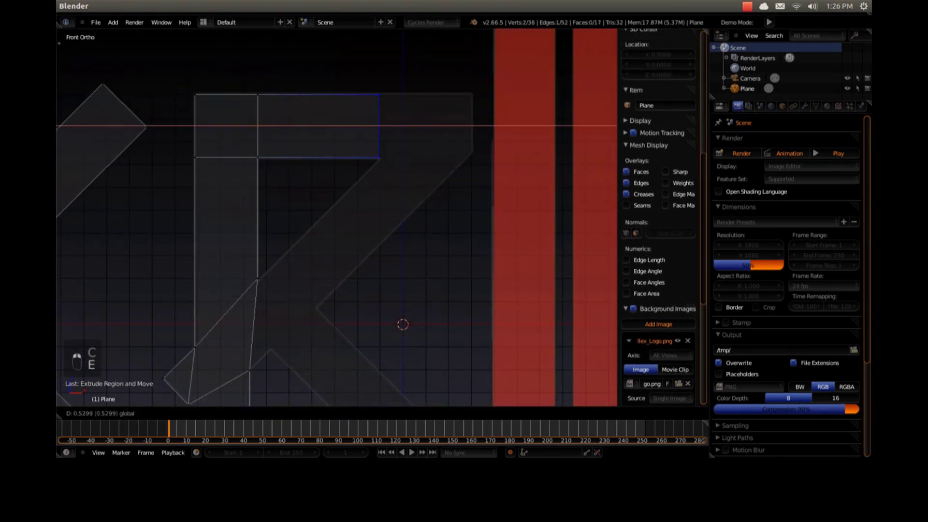
left_click(381, 126)
Extrude the edge again to the far end of the R's top bar and raise its lower vertex to the reference corner
key("e")
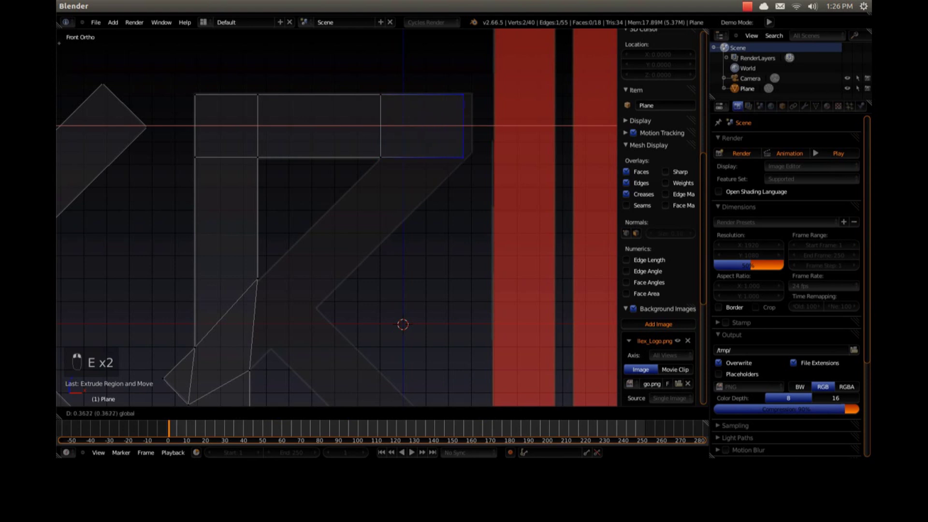
left_click(473, 126)
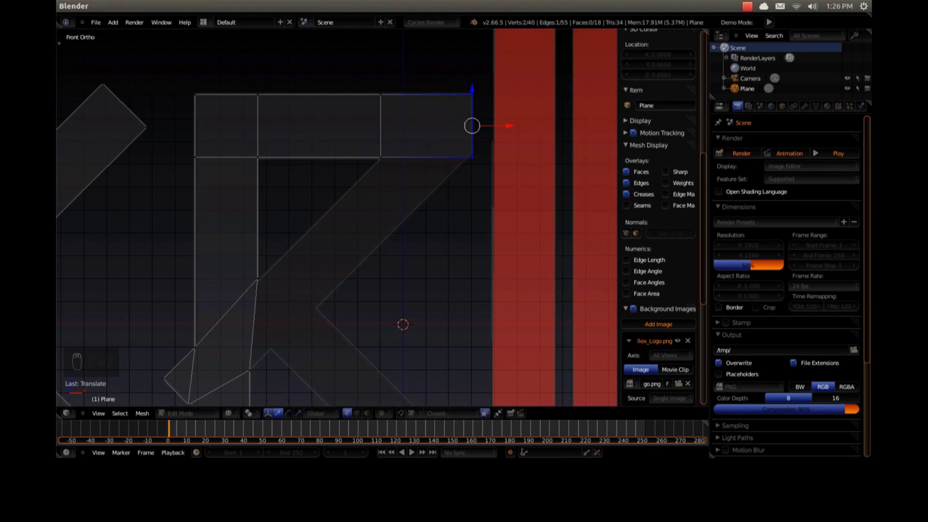
key("a")
right_click(472, 157)
left_click_drag(469, 135, 472, 128)
Select the two vertices under the end of the R's top bar and extrude that edge diagonally down toward the stem junction
key("a")
key("c")
left_click(470, 153)
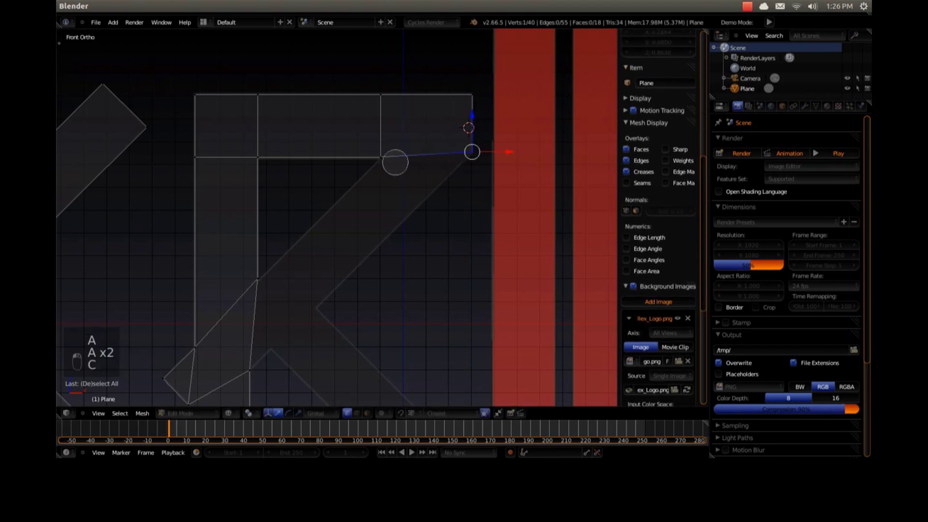
left_click(385, 159)
right_click(385, 160)
scroll(385, 160, "down", 5)
key("e")
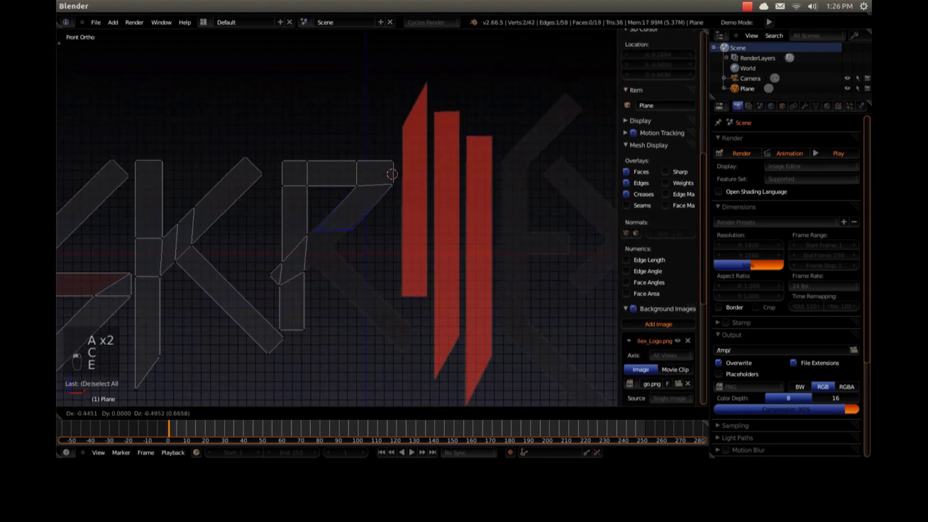
left_click(337, 223)
scroll(336, 222, "up", 6)
scroll(336, 222, "down", 3)
middle_click_drag(336, 222, 406, 194)
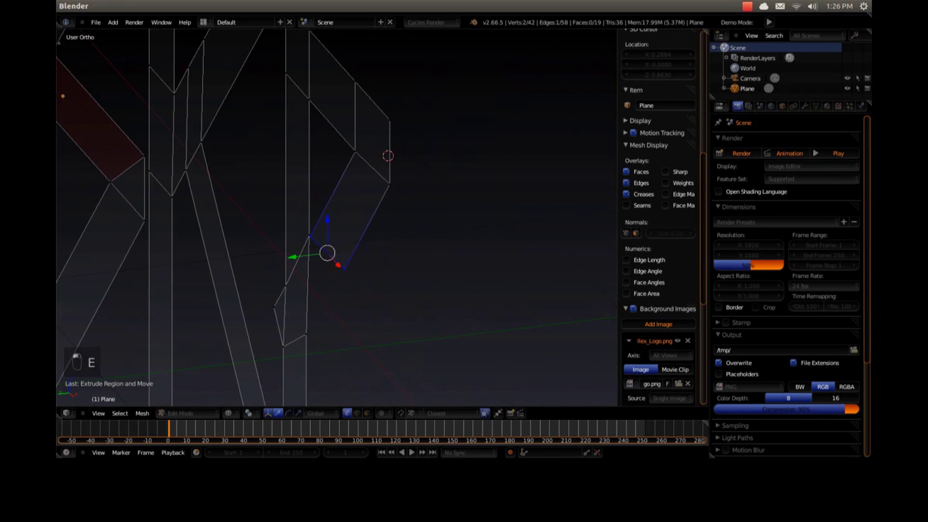
Move the inner vertex of the R's diagonal end onto the junction corner of the stem in front view
key("KP_Decimal")
key("KP_1")
scroll(290, 220, "down", 4)
key("a")
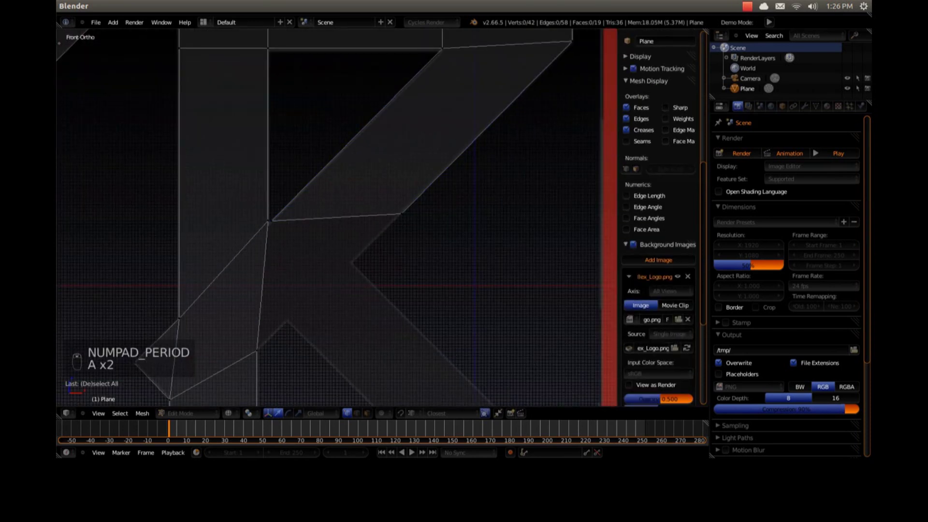
right_click(271, 221)
key("g")
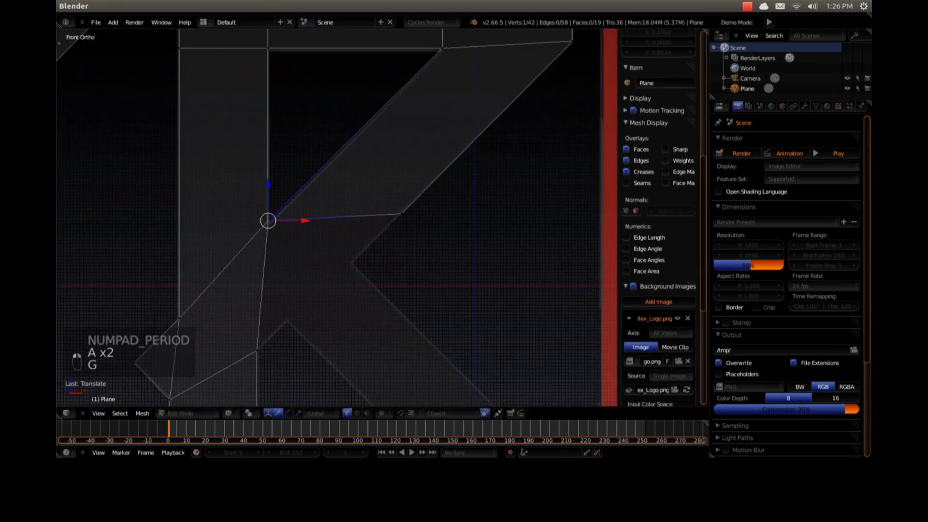
Select the whole mesh and remove its duplicate vertices to weld the diagonal to the stem
key("a")
key("a")
key("a")
key("q")
key("a")
key("q")
key("a")
key("q")
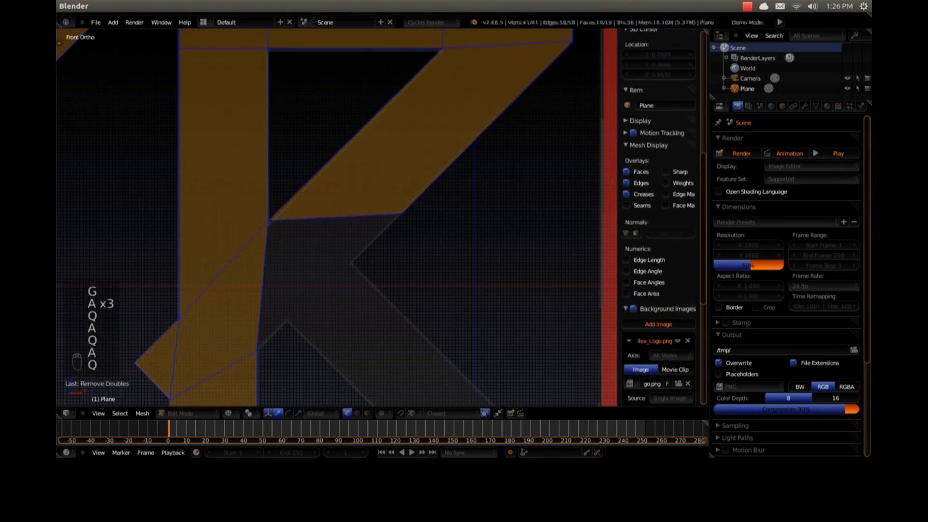
Move the diagonal's outer end vertex to the reference notch of the R and nudge the junction vertex onto its reference corner
key("a")
right_click(402, 214)
key("g")
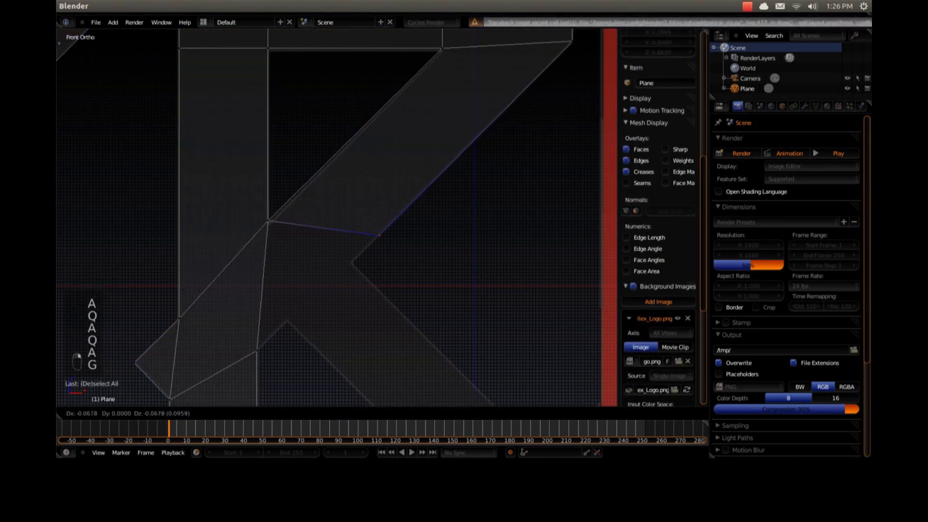
left_click(352, 263)
key("a")
right_click(267, 220)
key("g")
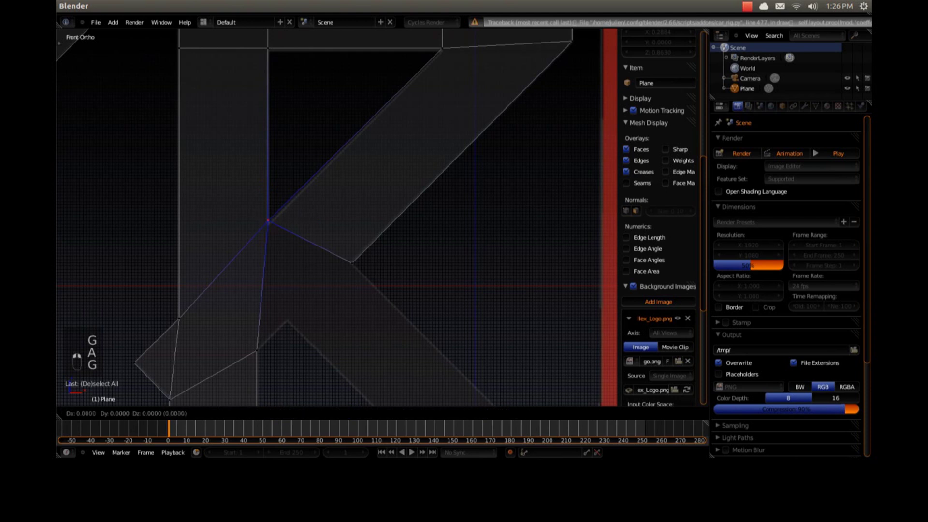
left_click(268, 224)
Select the junction and notch vertices and extrude that edge down so its inner vertex meets the inner corner of the R's stem foot
key("a")
right_click(269, 223)
right_click(257, 351, "shift")
key("a")
right_click(353, 263)
right_click(268, 224, "shift")
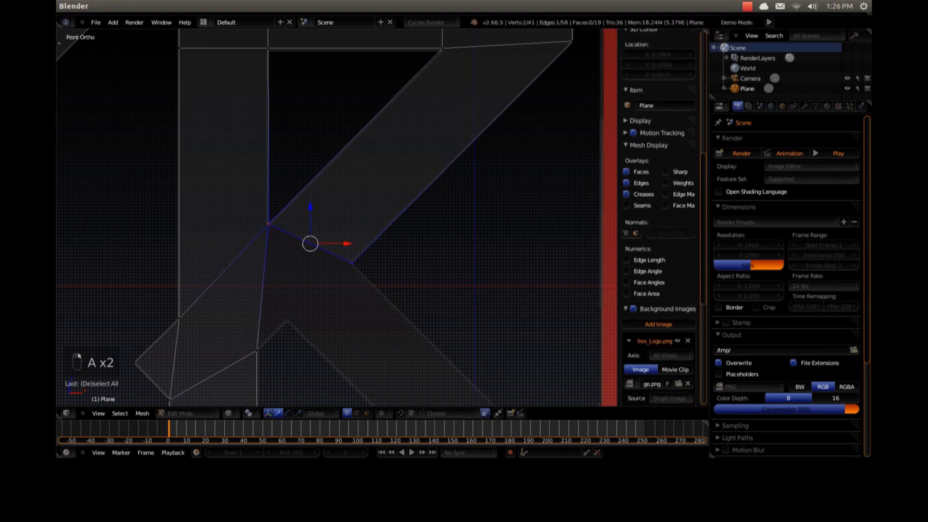
key("e")
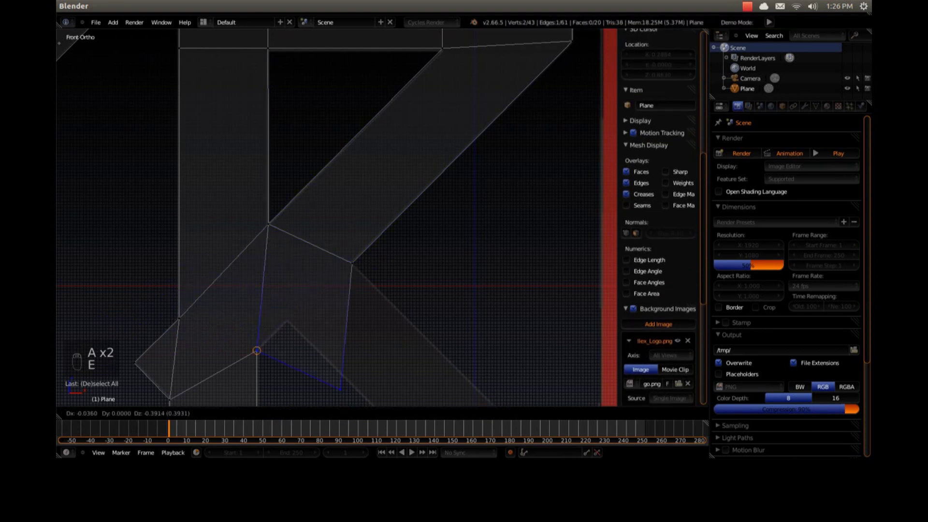
left_click(256, 350)
Place the extruded outer vertex on the reference corner where the R's leg begins and remove duplicate vertices
key("a")
right_click(340, 390)
key("g")
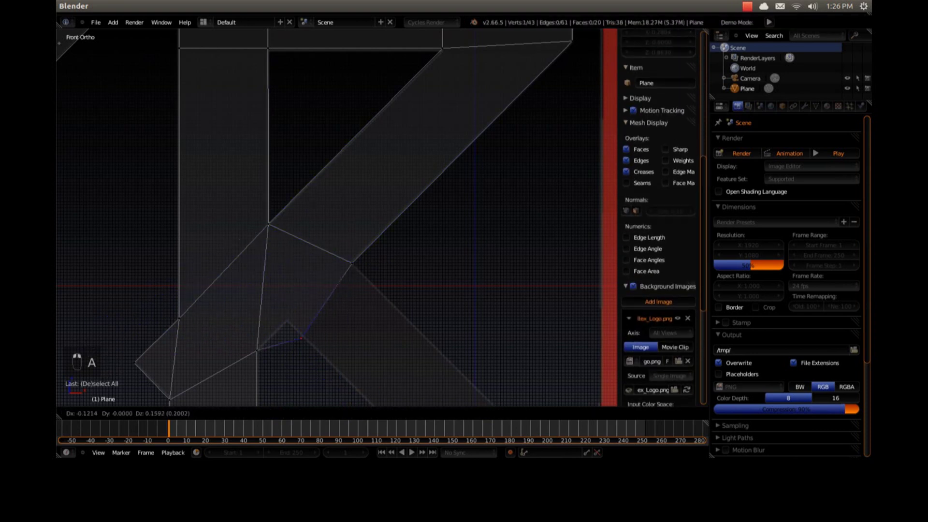
left_click(288, 320)
key("a")
key("a")
key("q")
key("a")
right_click_drag(289, 321, 290, 321)
left_click(290, 321)
Select the two vertices at the root of the R's leg and extrude them diagonally down to the leg's reference end
key("a")
key("c")
left_click(350, 272)
left_click(296, 329)
right_click(296, 329)
middle_click_drag(296, 329, 242, 298, "shift")
key("e")
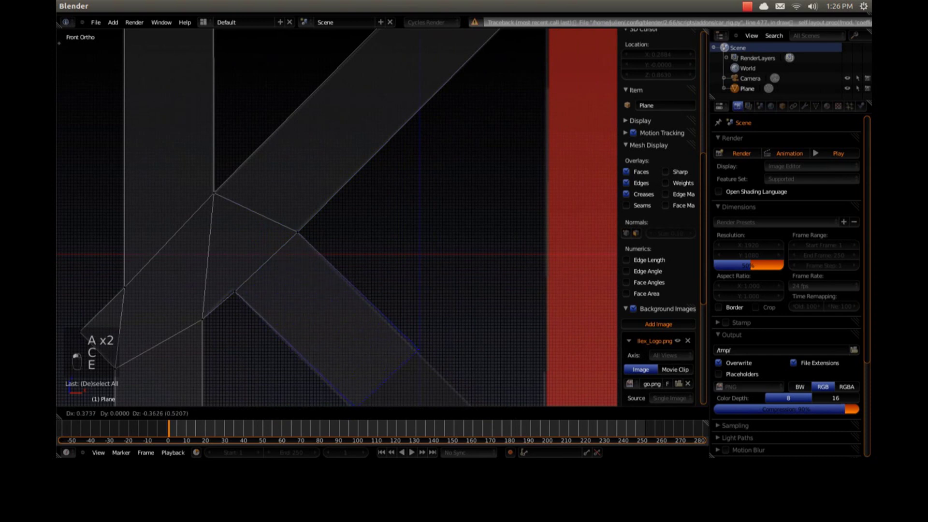
left_click(365, 409)
scroll(388, 380, "down", 4)
key("g")
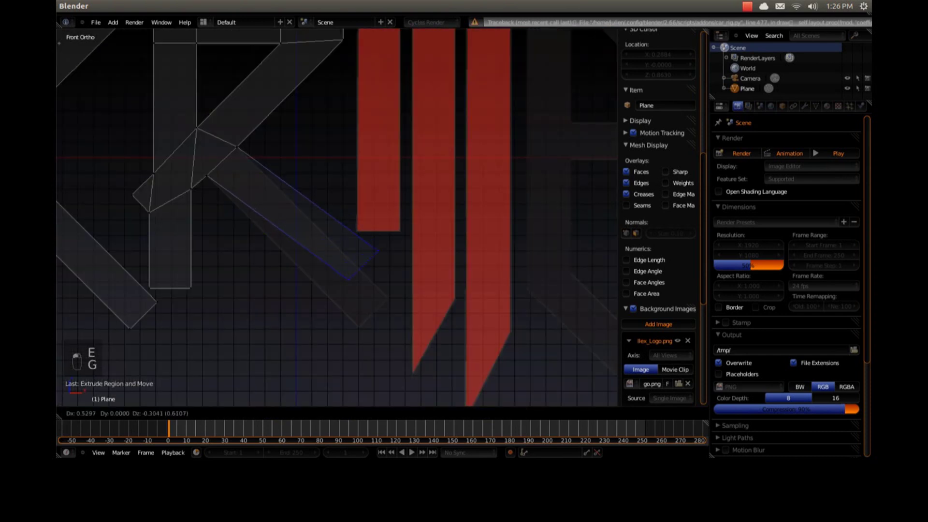
left_click(388, 298)
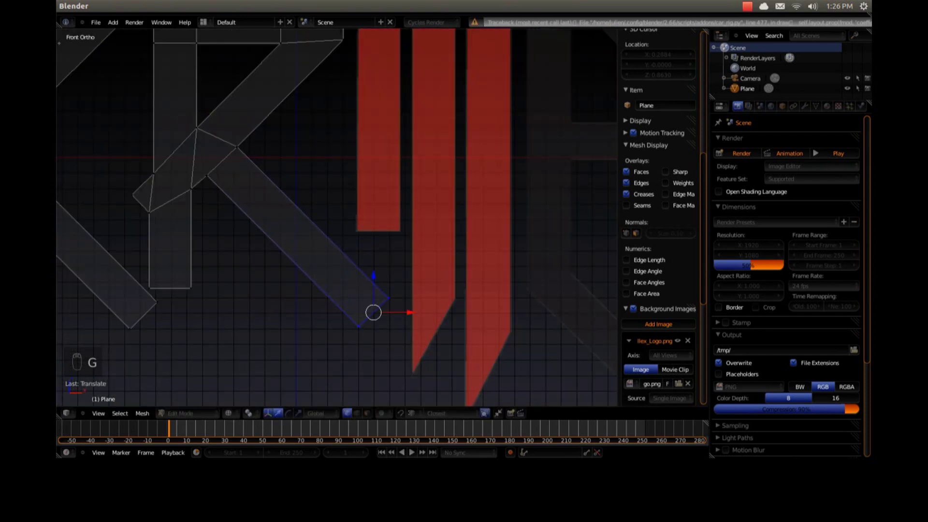
Examine the S, K and R shapes in object mode with solid shading, from an angle and from the front
scroll(372, 310, "down", 3)
key("a")
key("Tab")
key("z")
mouse_move(373, 309)
middle_mouse_down()
mouse_move(399, 325)
mouse_move(483, 329)
mouse_move(387, 319)
mouse_move(388, 328)
middle_mouse_up()
key("z")
key("KP_1")
scroll(387, 319, "down", 8)
key("z")
mouse_move(388, 290)
middle_mouse_down()
mouse_move(341, 338)
mouse_move(384, 285)
middle_mouse_up()
key("KP_1")
key("Tab")
scroll(384, 285, "up", 6)
scroll(401, 187, "up", 3)
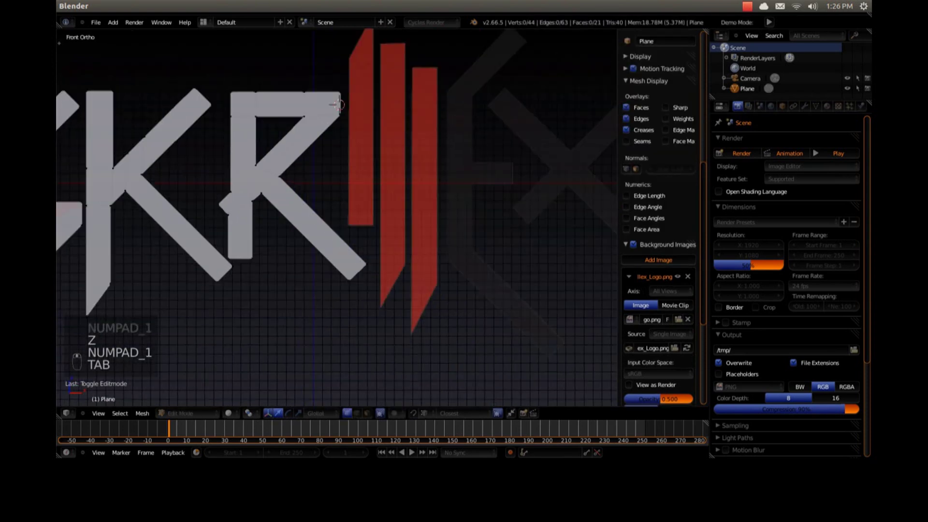
Add a plane to the mesh, rotate it about X to face the front, and scale it down to a small square
scroll(401, 186, "down", 3)
key("shift+a")
left_click(401, 187)
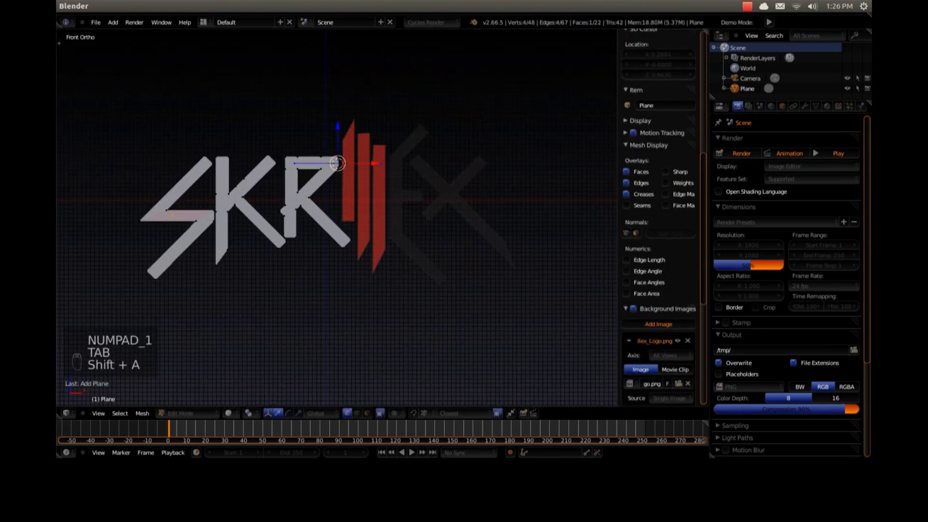
key("r")
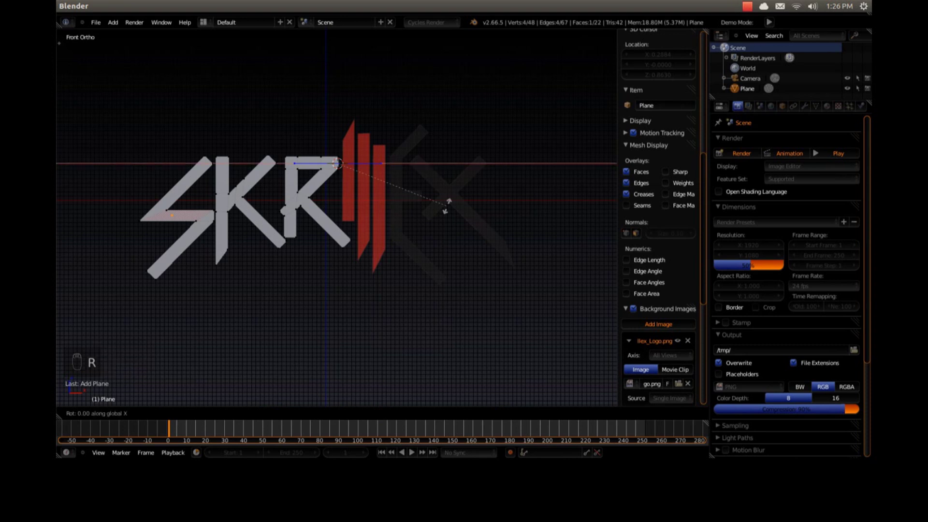
key("s")
left_click(366, 173)
Move the small square onto the E's stem where the crossbar starts and switch to wireframe shading
key("g")
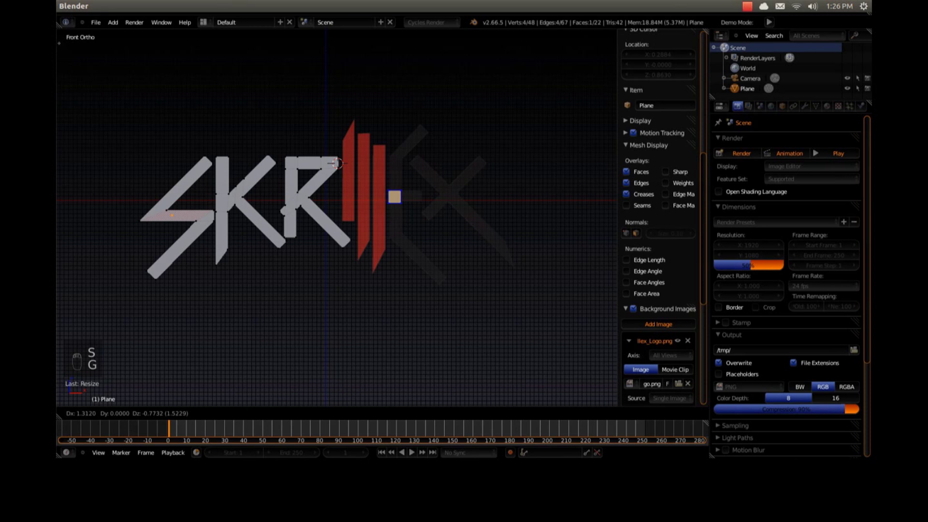
left_click(422, 205)
key("KP_Decimal")
scroll(173, 122, "down", 10)
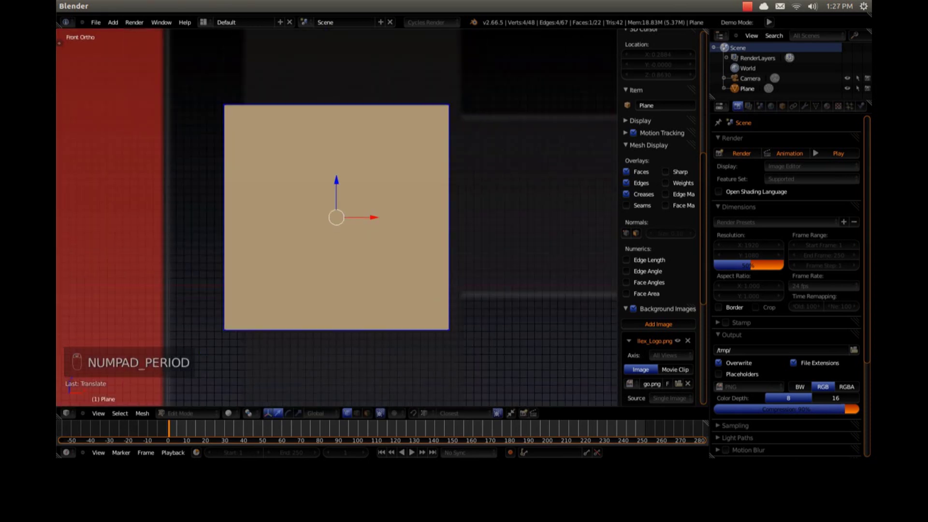
key("g")
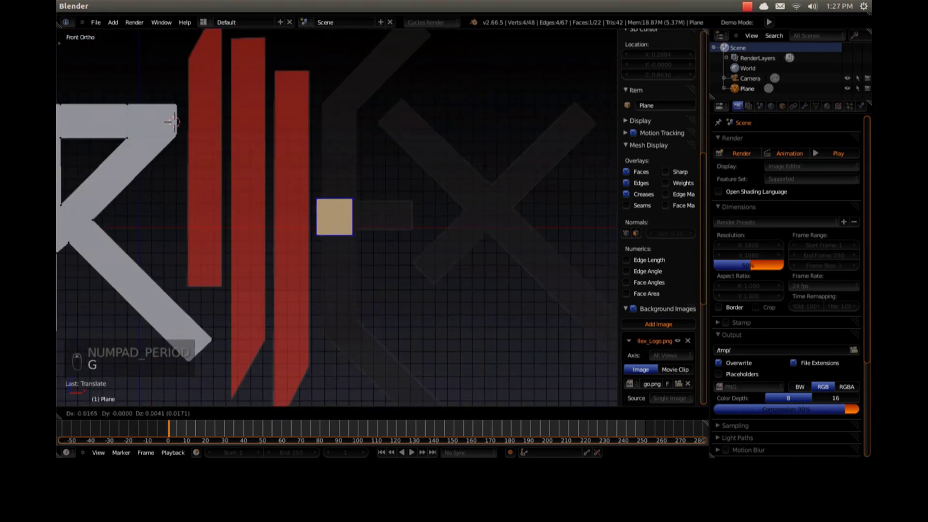
key("z")
left_click(173, 122)
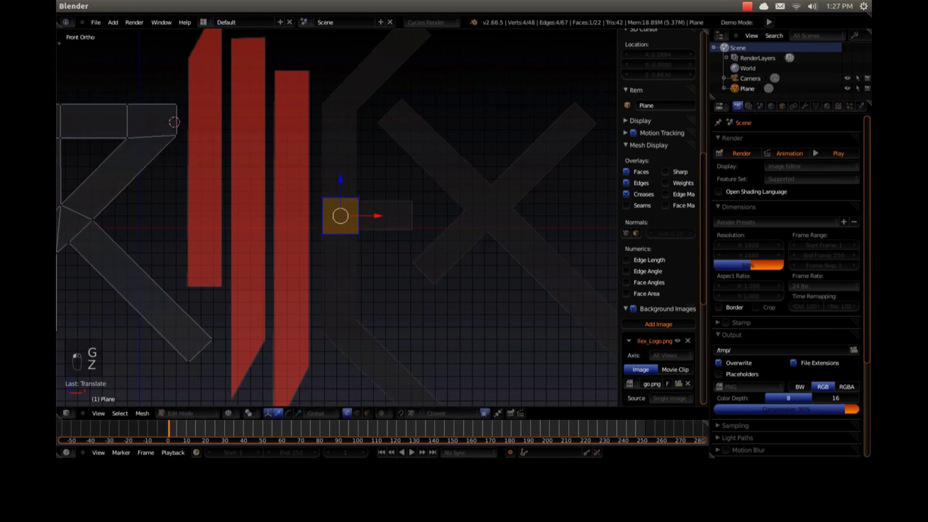
Scale the square to about the E's stem width, then scale it along Z to match the crossbar's height
key("KP_Decimal")
key("s")
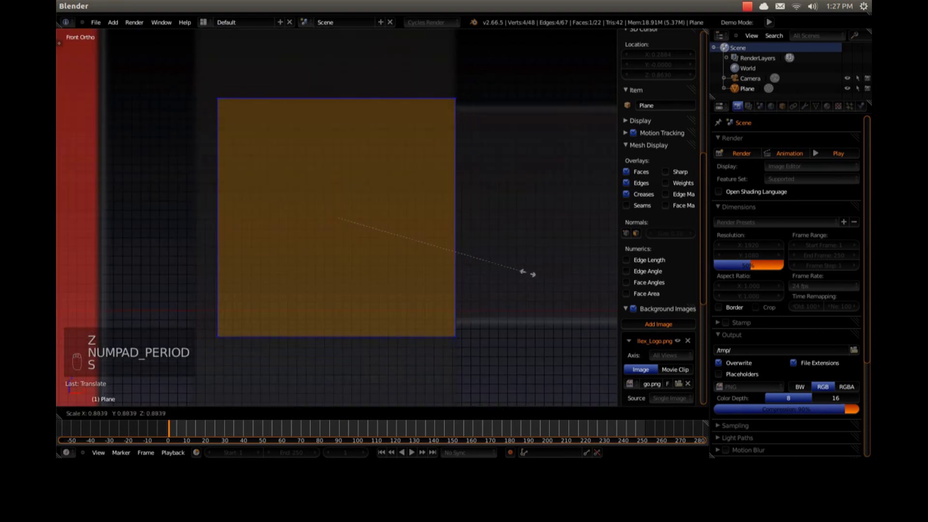
left_click(541, 272)
scroll(541, 271, "down", 5)
key("s")
key("z")
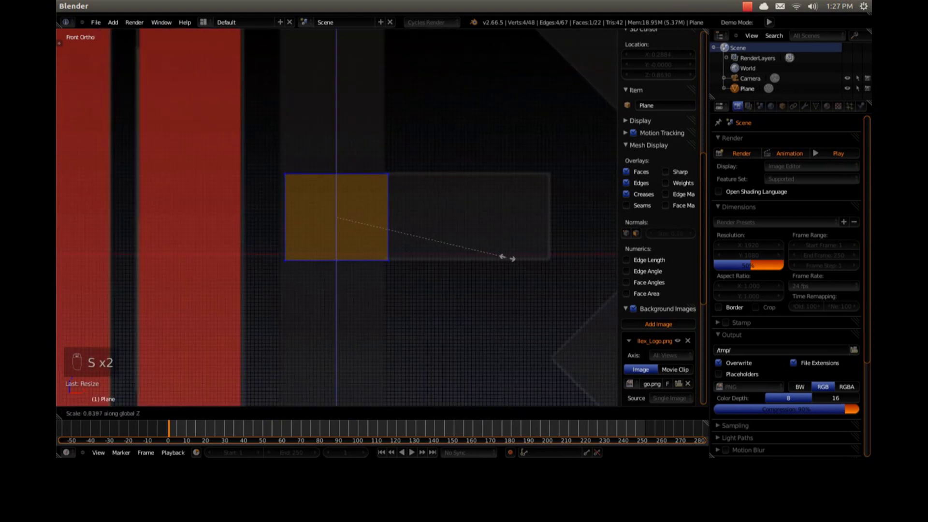
left_click(506, 256)
Select the square's two outer vertices and shift them along X to the outer side of the E's reference stem
key("a")
right_click(285, 174)
right_click(285, 260, "shift")
left_click_drag(322, 217, 318, 218)
key("a")
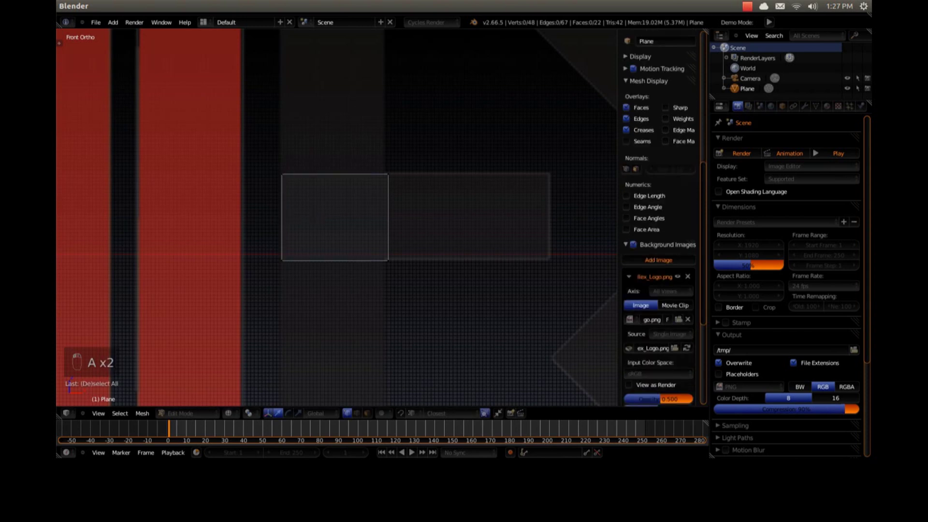
Align the square's inner edge along X with the E's stem and extrude it to the end of the crossbar
key("c")
left_click(383, 261)
left_click(393, 178)
right_click(393, 180)
left_click(411, 214)
left_click_drag(412, 217, 412, 218)
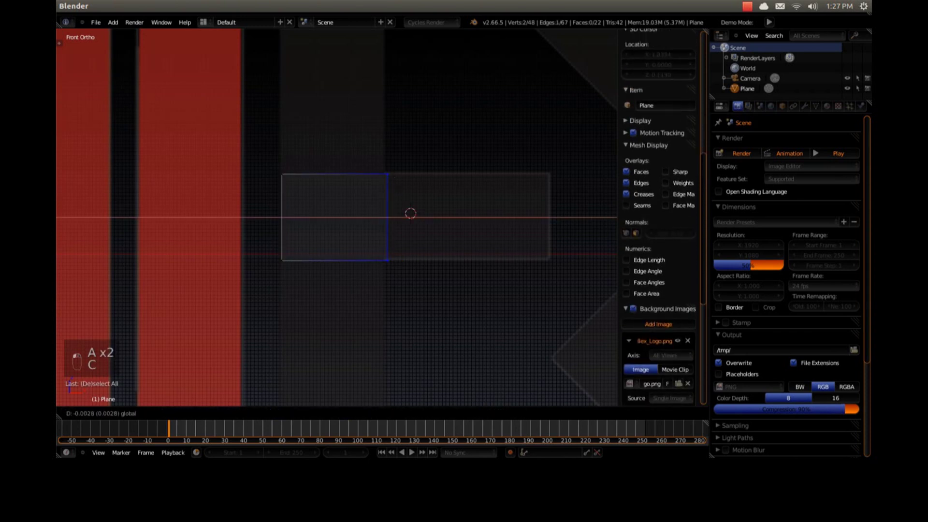
right_click(401, 224)
key("e")
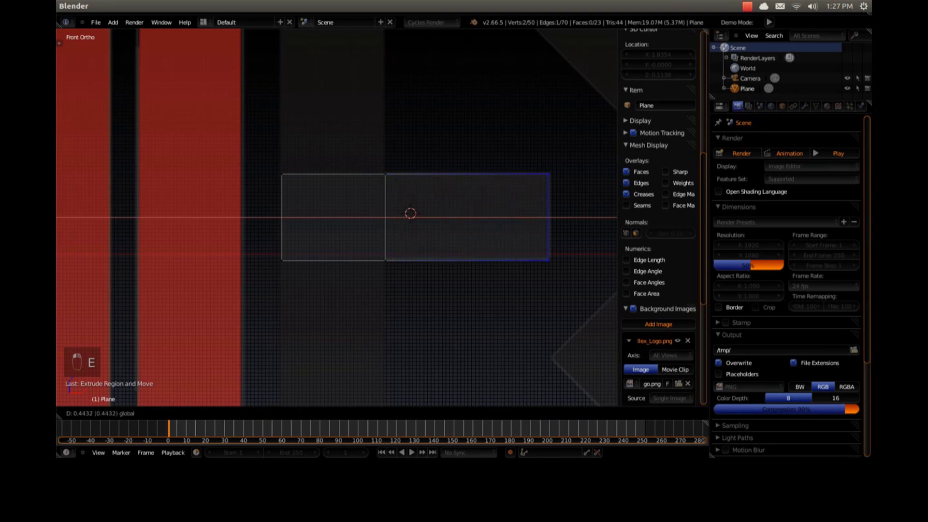
left_click(563, 223)
Extrude the square's two lower vertices down along Z to the E's lower bend and set the outer vertex on its reference corner
scroll(556, 222, "down", 4)
middle_click_drag(484, 228, 492, 183, "shift")
key("a")
key("c")
left_click(370, 195)
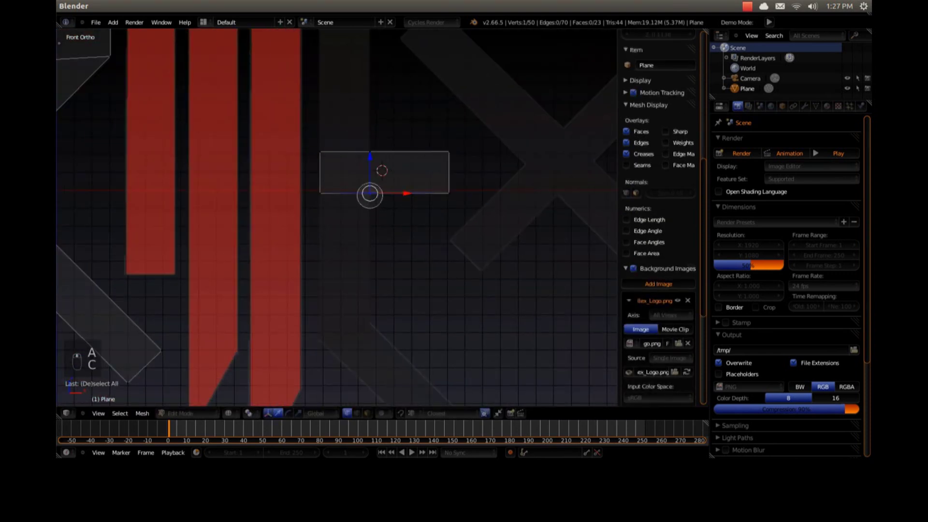
left_click(321, 195)
right_click(323, 198)
middle_click_drag(334, 213, 334, 166, "shift")
key("e")
key("z")
left_click_drag(346, 236, 321, 259)
right_click(321, 276)
Select the two vertices at the stem's lower bend and extrude them diagonally to the end of the E's lower arm
key("a")
key("c")
left_click_drag(371, 276, 323, 293)
right_click(323, 293)
middle_click_drag(395, 310, 302, 205, "shift")
scroll(303, 205, "down", 5)
key("e")
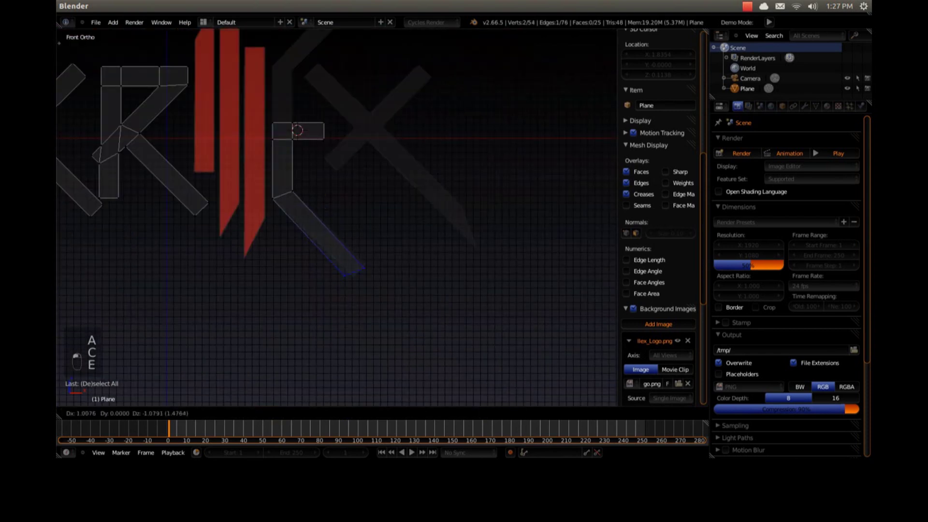
left_click(375, 277)
Move the two end vertices of the E's lower arm onto the corners of the reference
key("KP_Decimal")
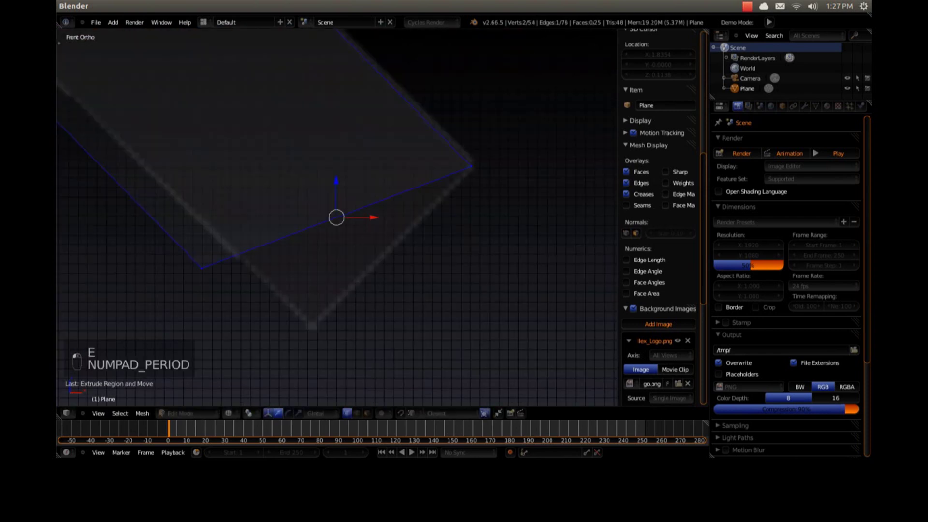
key("a")
right_click_drag(203, 266, 312, 331)
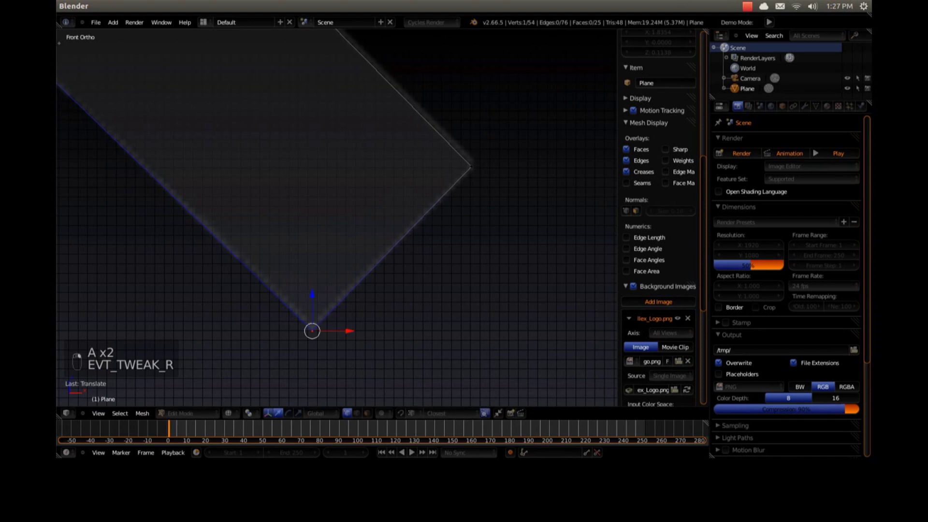
right_click_drag(472, 167, 473, 167)
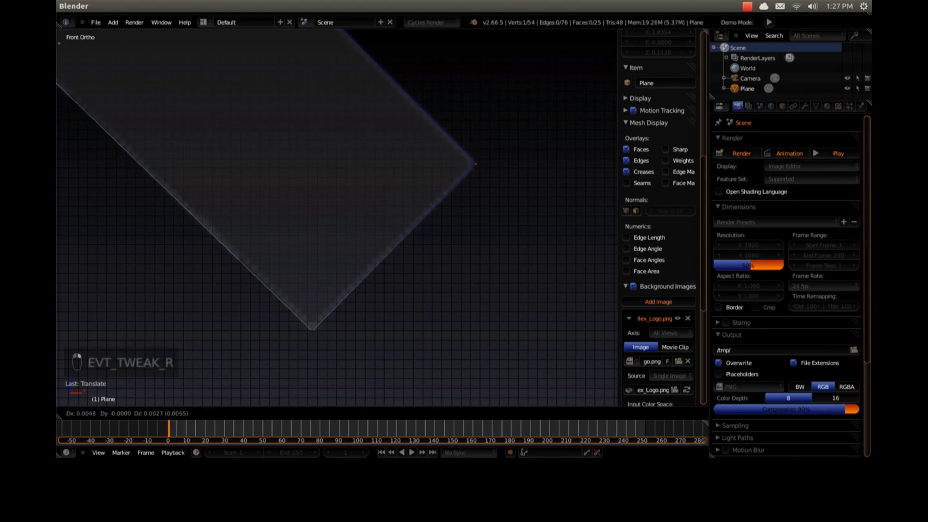
Select the square's two upper vertices and extrude them up along Z toward the E's upper bend
scroll(293, 179, "down", 4)
key("a")
key("c")
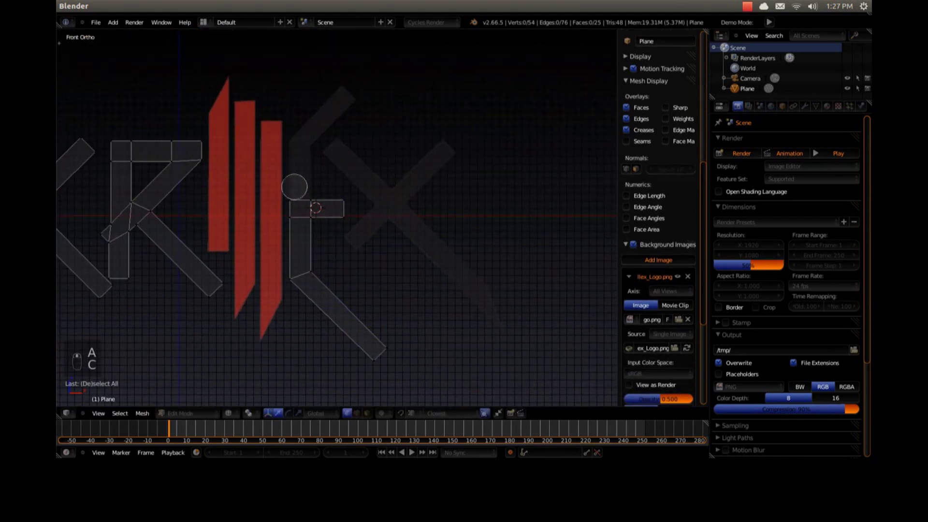
left_click_drag(294, 191, 307, 196)
right_click(307, 195)
middle_click_drag(306, 195, 317, 239, "shift")
key("e")
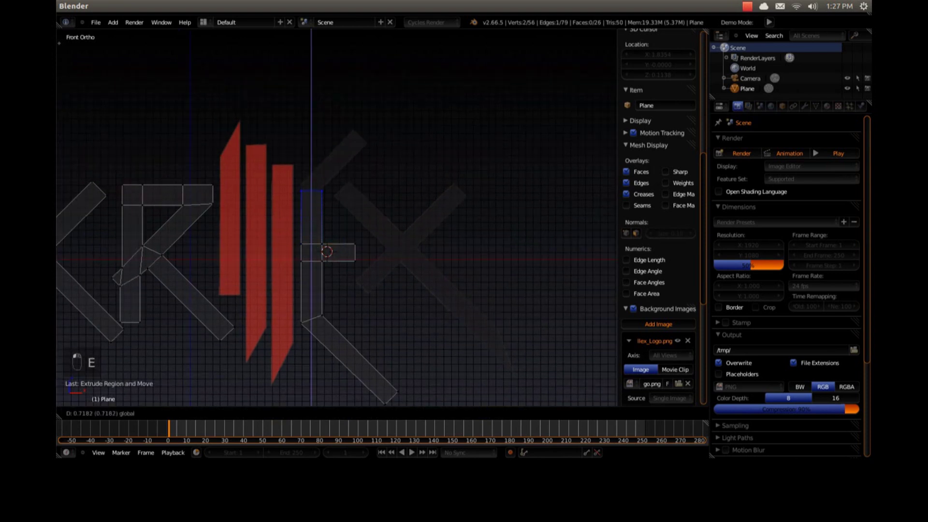
key("ctrl+z")
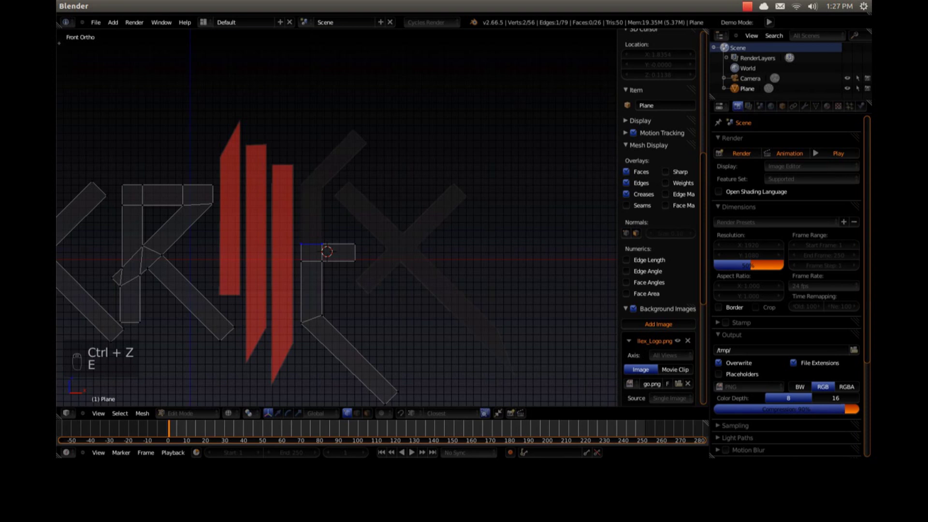
key("e")
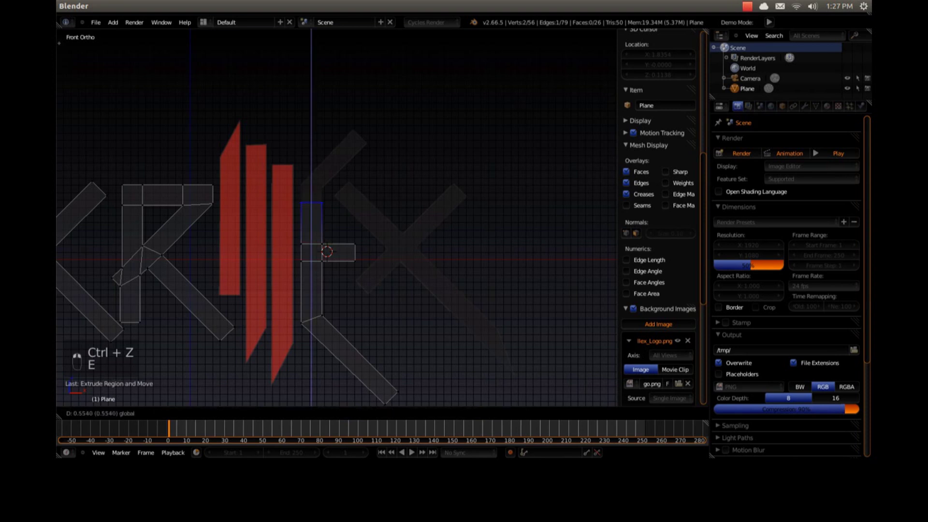
key("Return")
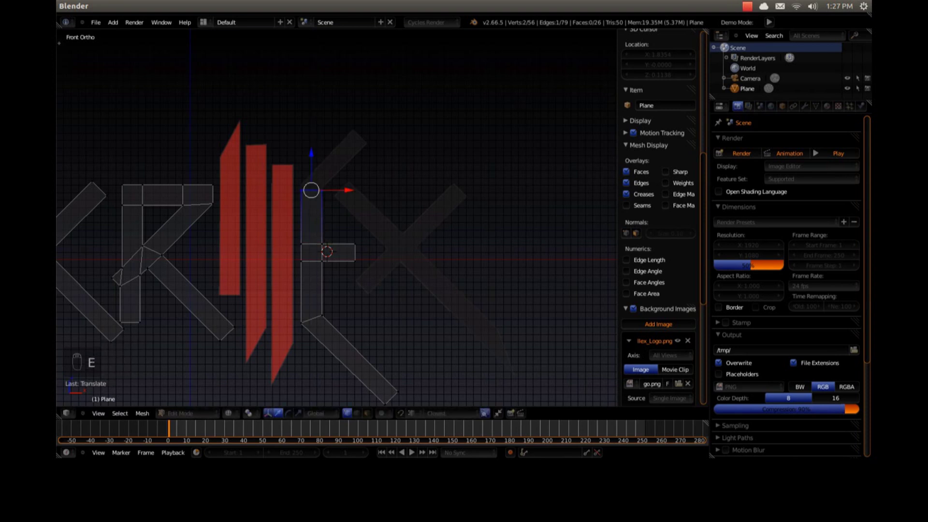
Align the stem's upper edge along Z with the inner bend corner and raise its outer vertex to the outer bend corner
key("KP_Decimal")
key("g")
key("z")
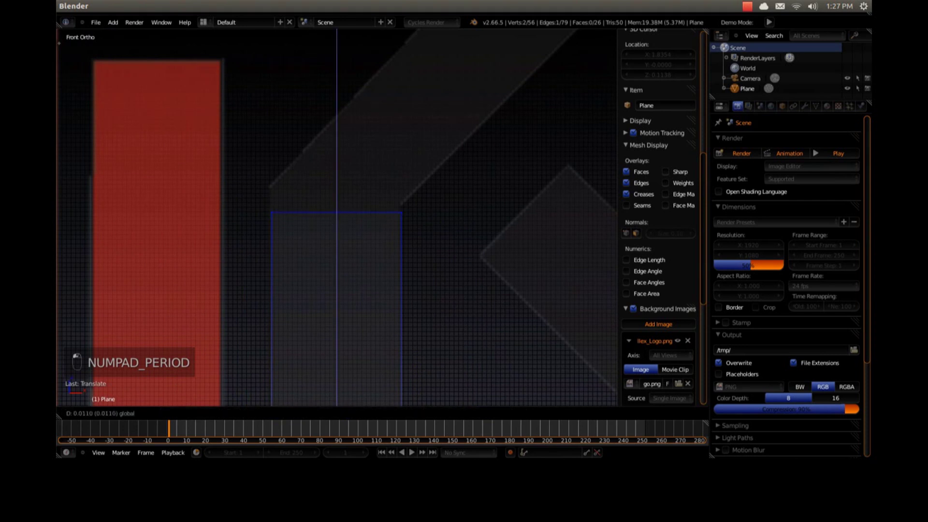
left_click_drag(337, 167, 337, 167)
key("a")
key("a")
right_click(271, 205)
left_click_drag(271, 168, 271, 149)
Select the two vertices at the stem's upper bend and extrude them diagonally toward the end of the E's upper arm
key("a")
key("c")
left_click(401, 204)
left_click(271, 186)
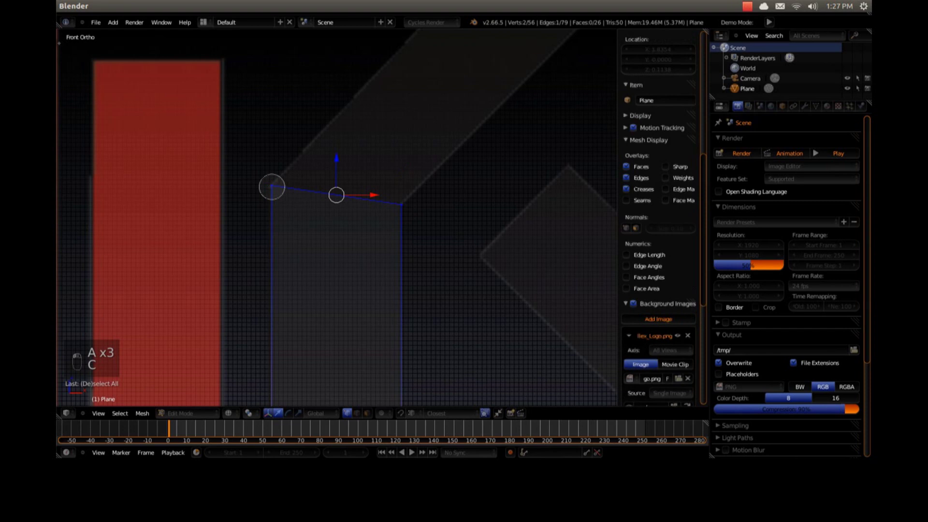
right_click(271, 186)
scroll(271, 187, "down", 5, "shift")
scroll(271, 186, "down", 8)
middle_click_drag(310, 193, 257, 232, "shift")
key("e")
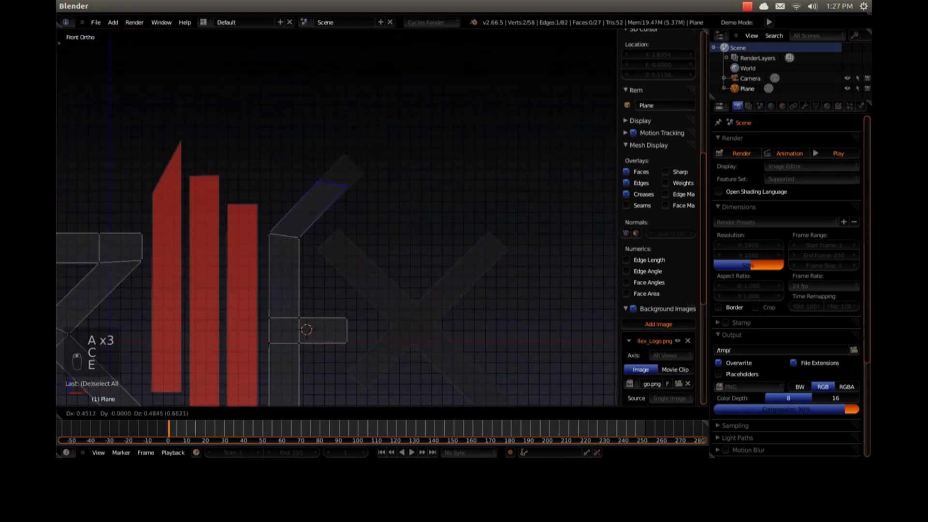
left_click(329, 168)
Move the two end vertices of the E's upper arm onto the reference corners, deselect everything and return to Object Mode
right_click_drag(331, 167, 343, 159)
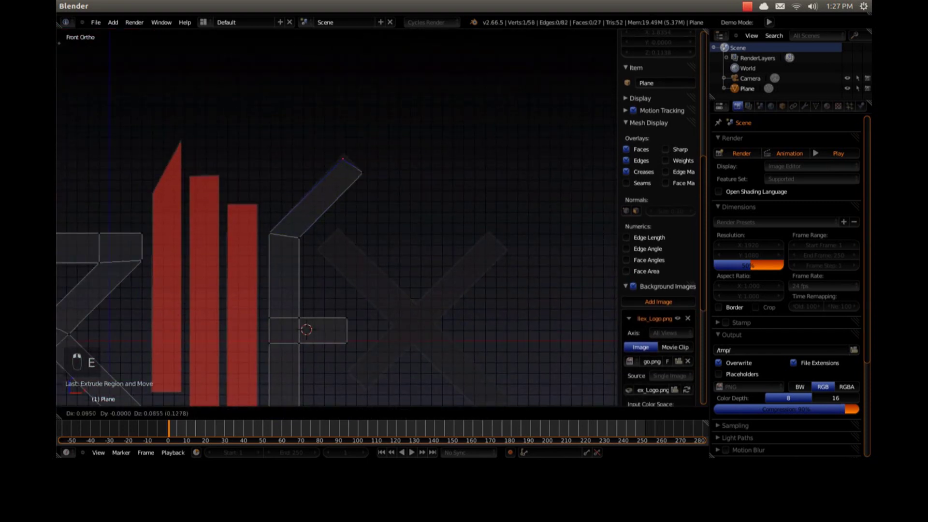
right_click(362, 172)
key("g")
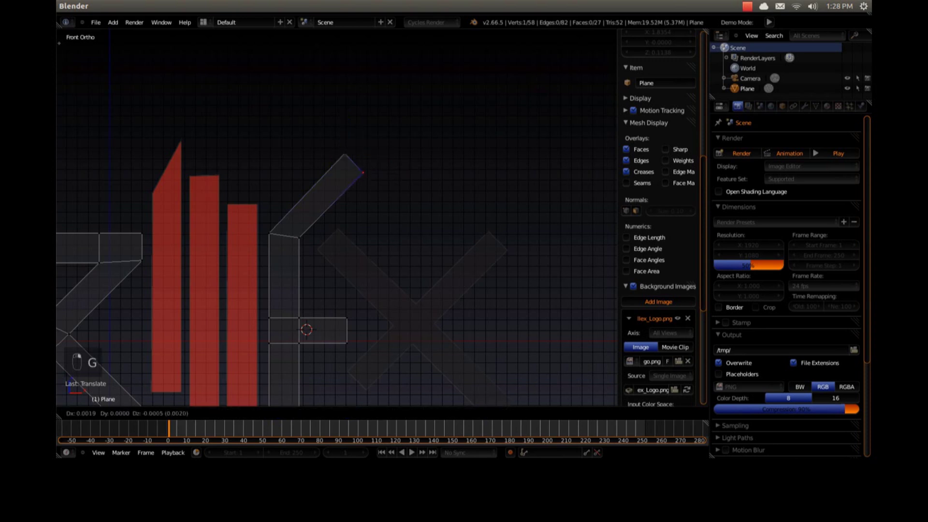
left_click(363, 173)
key("a")
key("Tab")
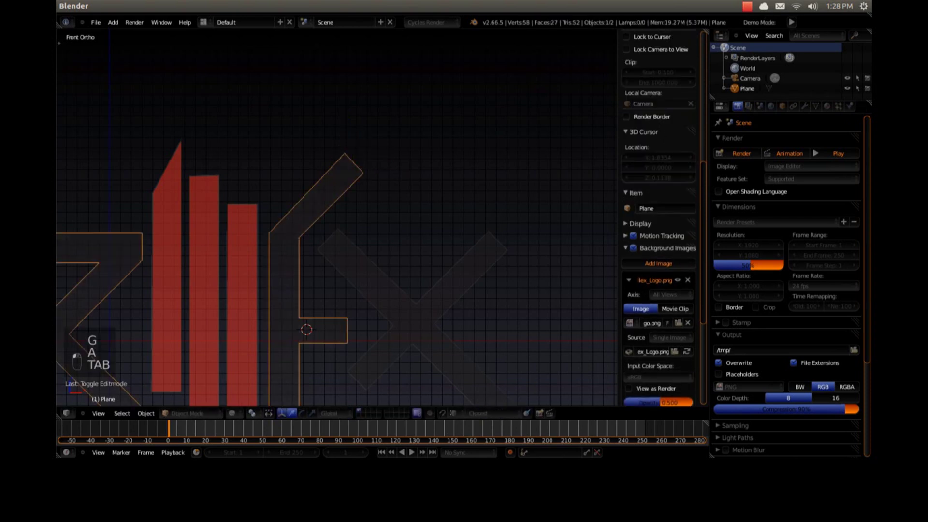
scroll(331, 239, "down", 5)
key("z")
key("z")
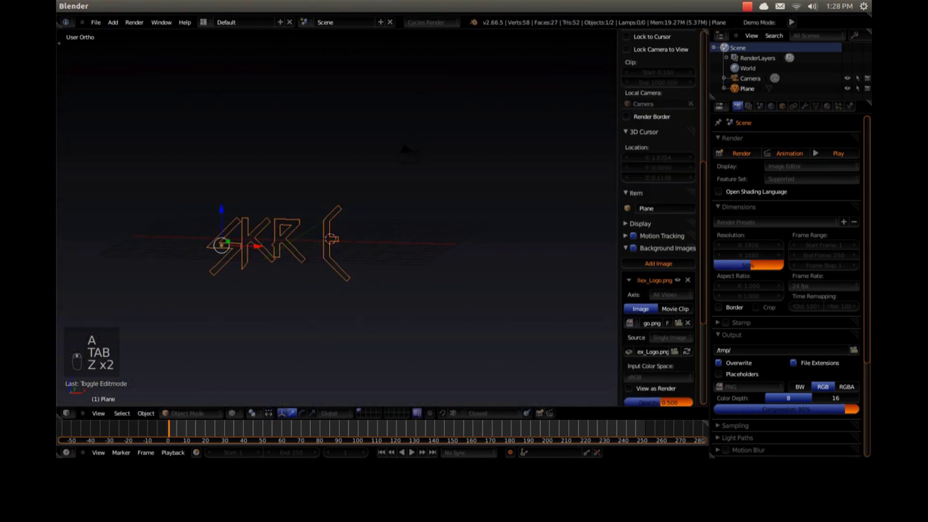
key("KP_2")
key("KP_1")
scroll(331, 238, "up", 2)
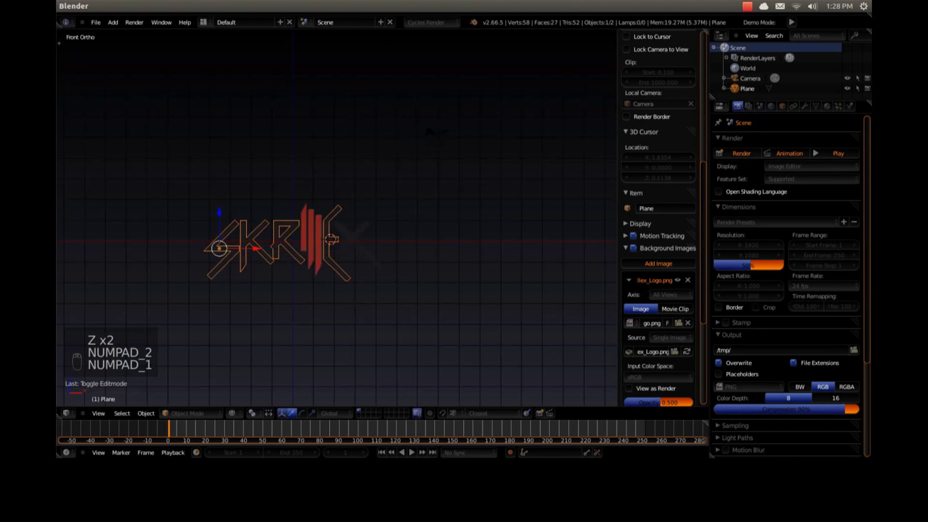
In Edit Mode, add a plane at the 3D cursor and rotate it 90 degrees about the X axis
key("Tab")
scroll(331, 239, "up", 4)
key("shift+a")
left_click(363, 247)
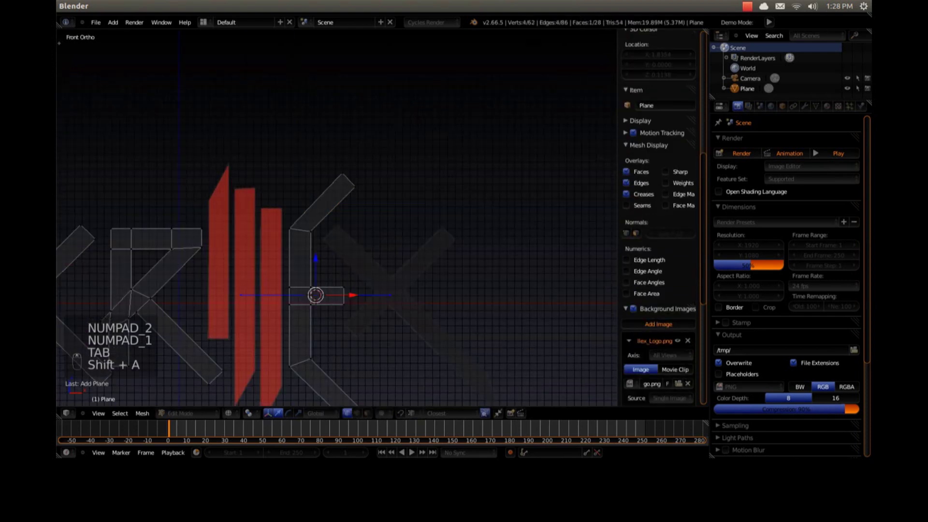
key("r")
key("x")
key("9")
key("0")
key("Return")
Scale the new plane down and move it onto the crossing of the reference X
key("s")
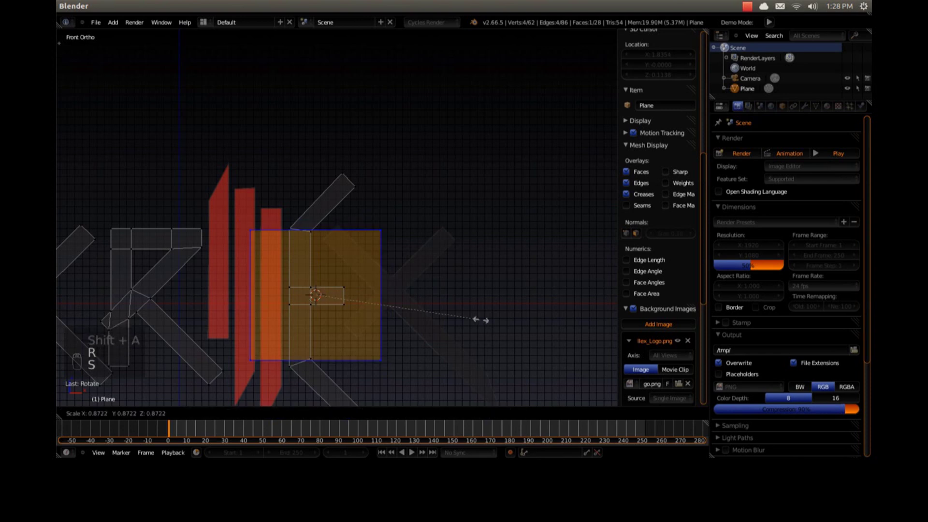
left_click(382, 319)
key("g")
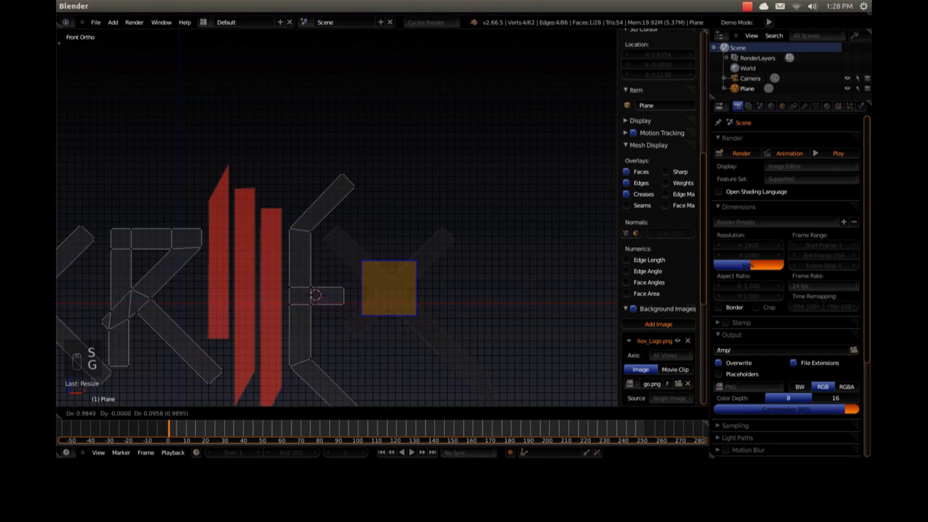
left_click(455, 316)
Shrink the plane further, rotate it into a diamond and scale it to fit the X's crossing
key("KP_Decimal")
key("s")
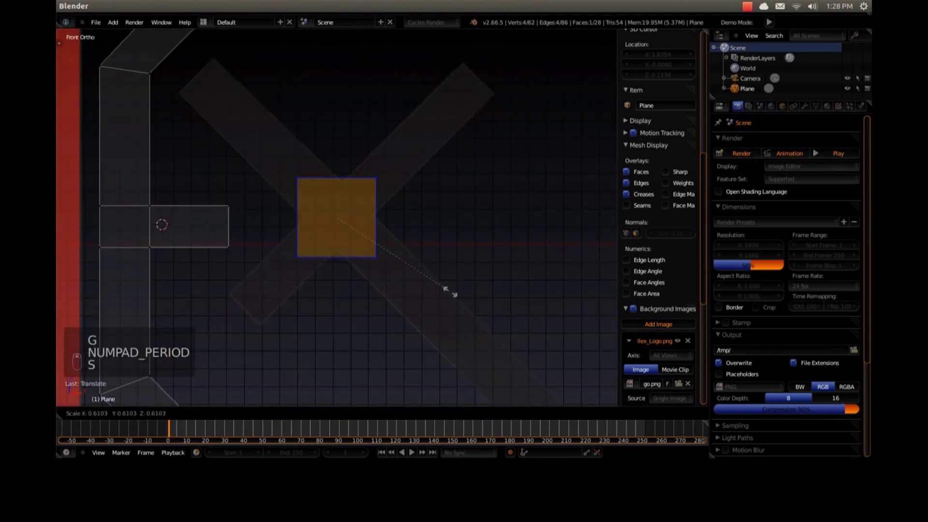
left_click(435, 276)
key("r")
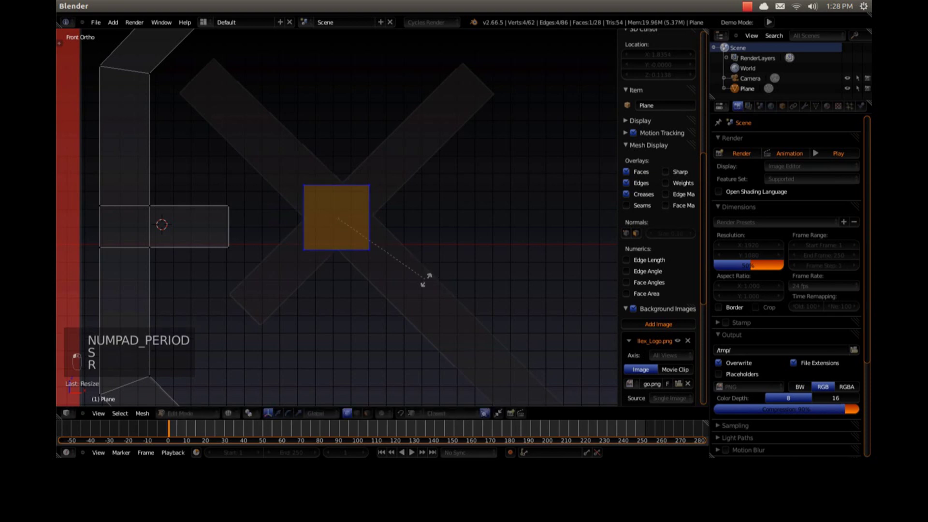
left_click(425, 278)
key("s")
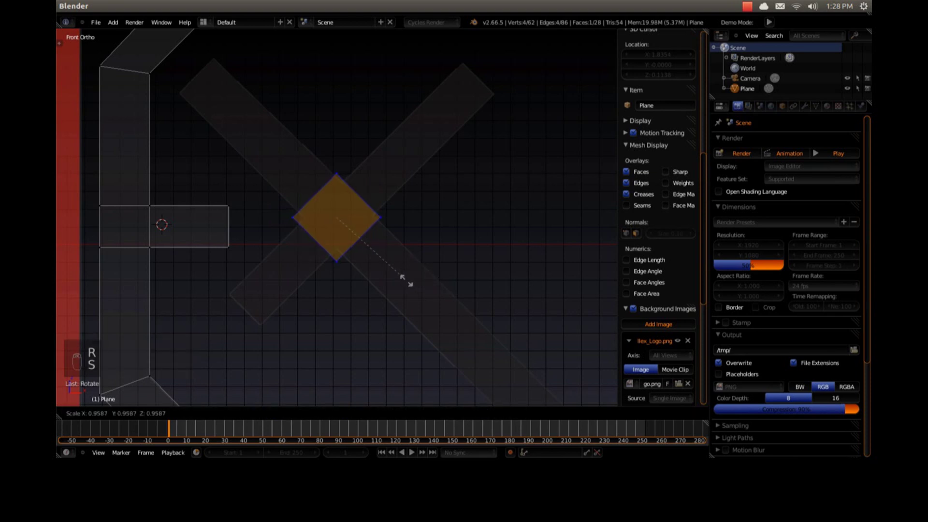
left_click(385, 269)
Move the diamond's four vertices onto the corners where the arms of the reference X meet
right_click_drag(336, 184, 344, 182)
right_click_drag(370, 217, 373, 215)
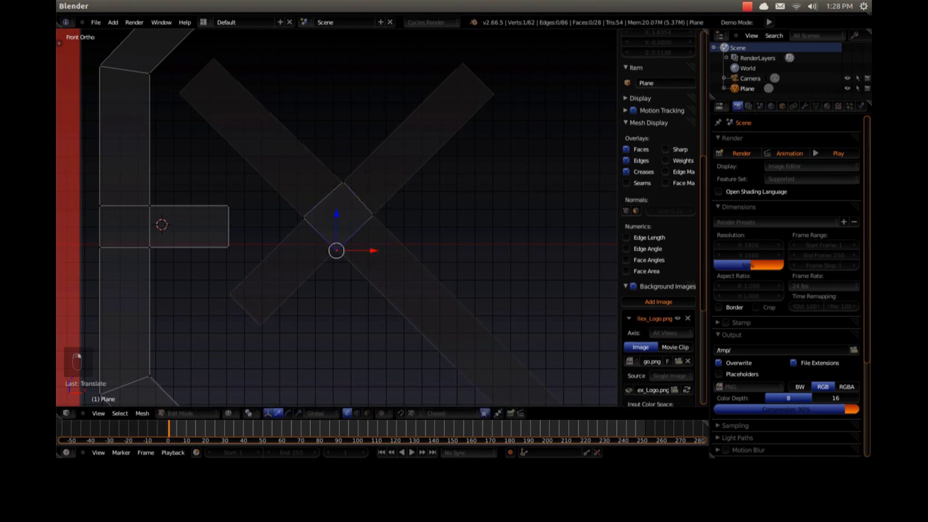
key("KP_Decimal")
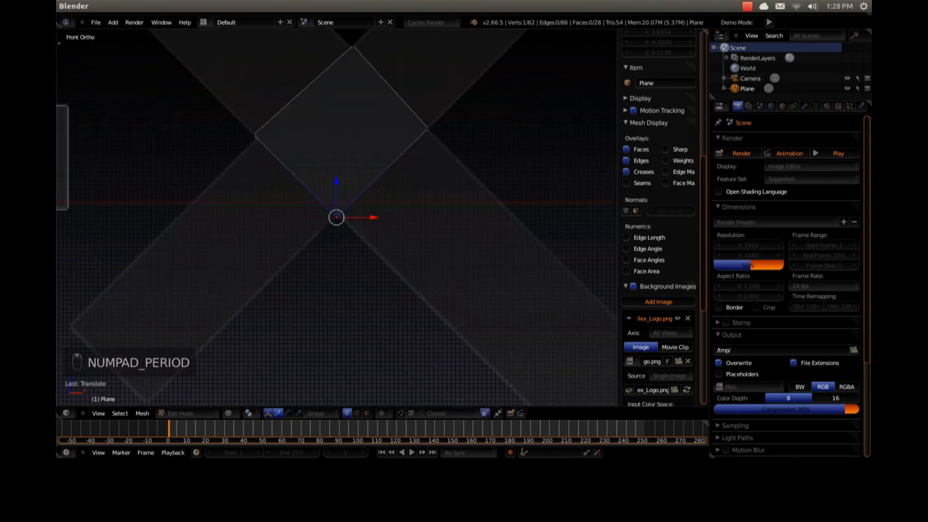
key("g")
left_click(337, 213)
right_click(254, 134)
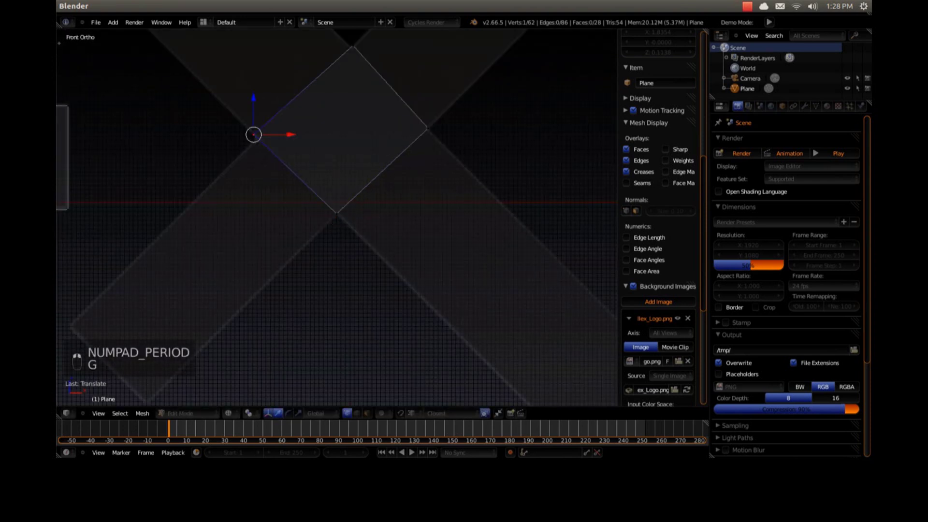
key("g")
left_click(255, 137)
Select the diamond's two upper-left vertices and extrude them diagonally to the end of the X's upper-left arm
scroll(337, 217, "down", 6)
key("shift+a")
left_click(329, 167)
key("a")
key("c")
left_click_drag(337, 159, 309, 189)
right_click(309, 189)
middle_click_drag(309, 189, 367, 273, "shift")
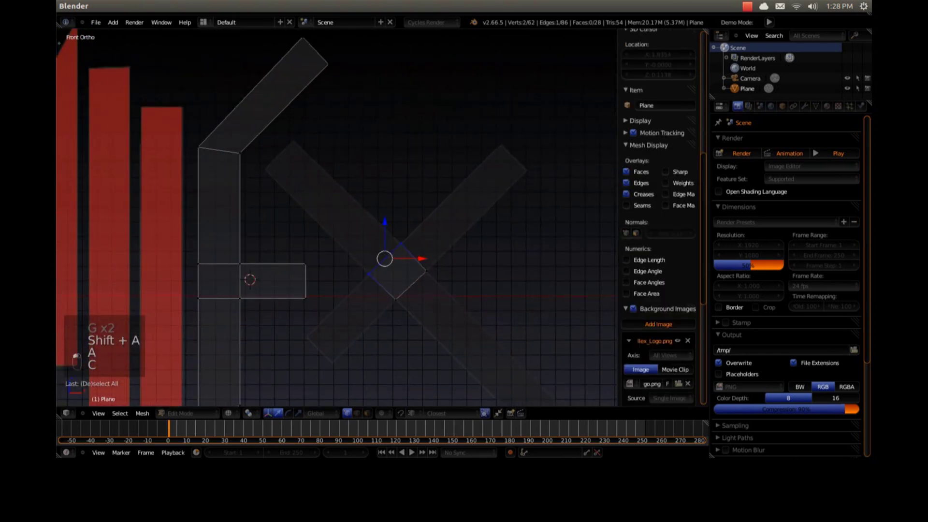
key("e")
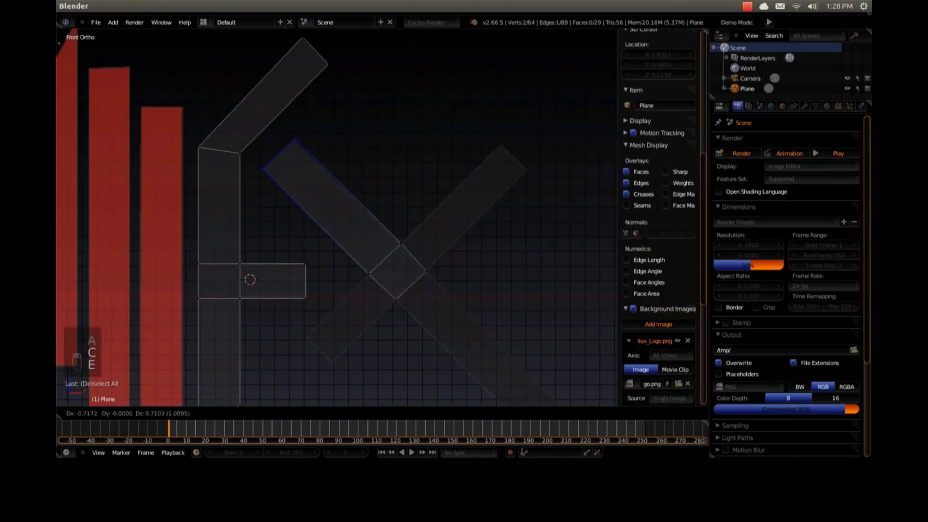
left_click(339, 146)
Rotate, scale and move the end edge of the X's upper-left arm to match the reference corners
key("r")
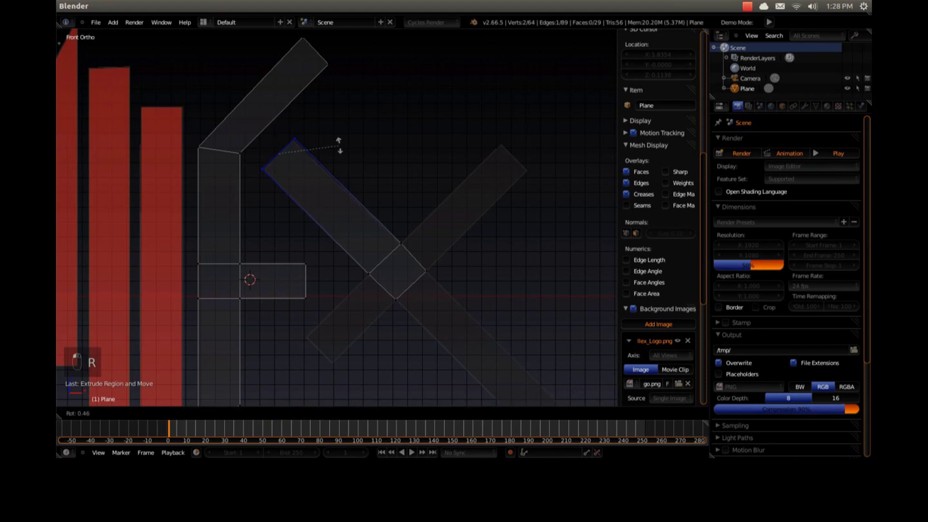
left_click(295, 90)
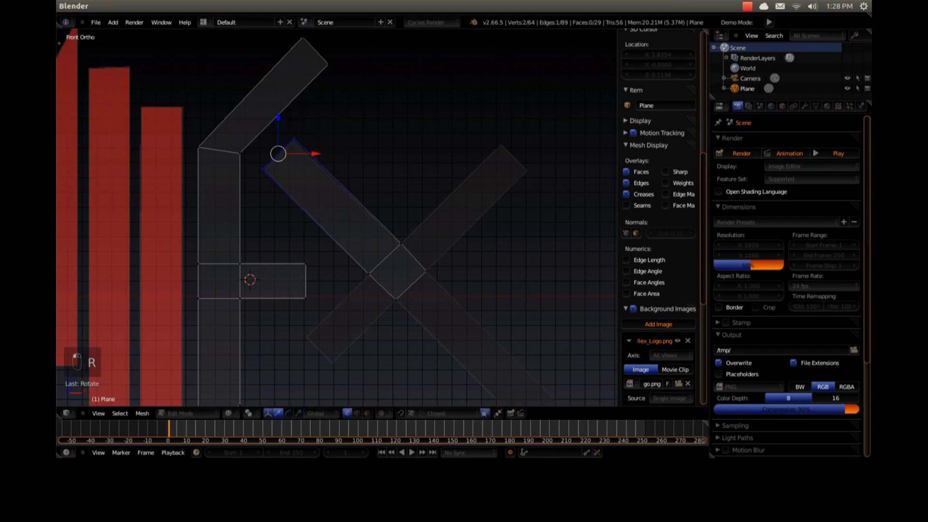
key("s")
left_click(403, 131)
key("g")
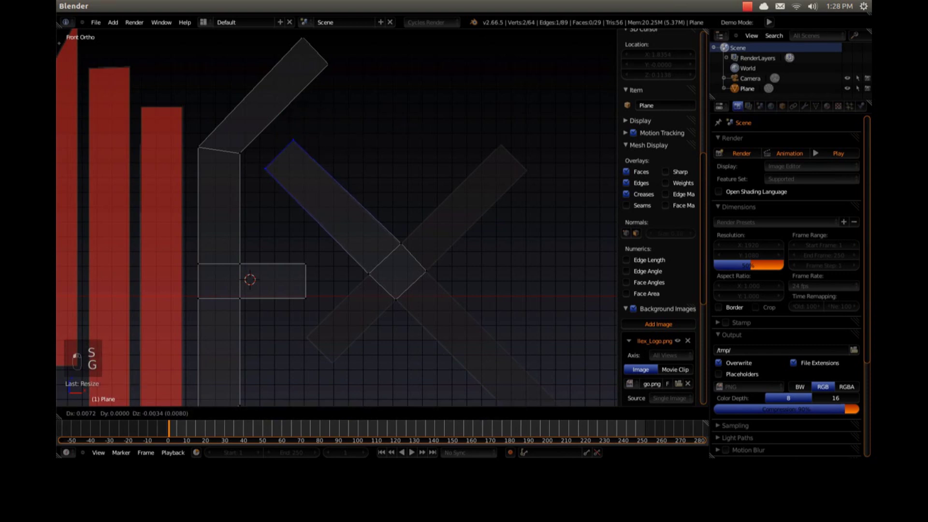
left_click(405, 133)
Select the diamond's two upper-right vertices, extrude them to the end of the X's upper-right arm and rotate the end edge to match
key("a")
key("c")
left_click_drag(400, 251, 420, 266)
right_click(422, 265)
key("e")
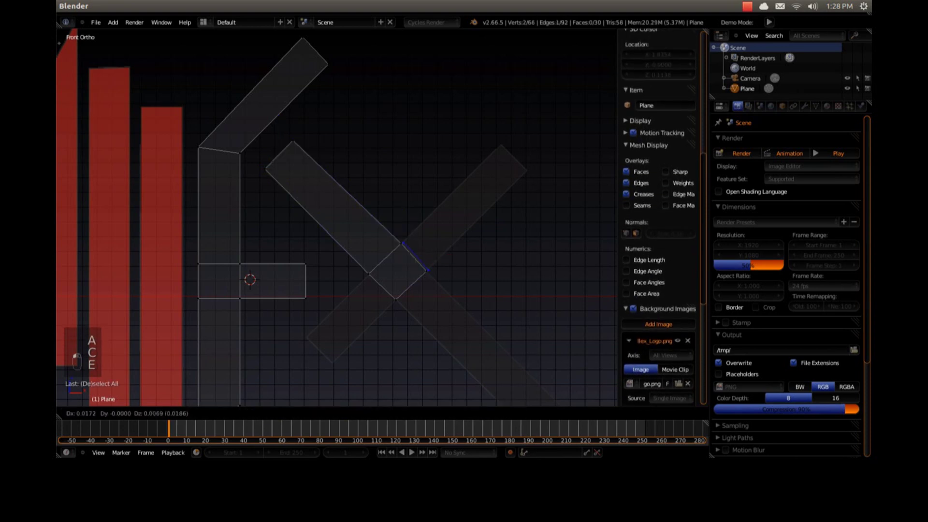
left_click(548, 166)
key("r")
left_click(550, 163)
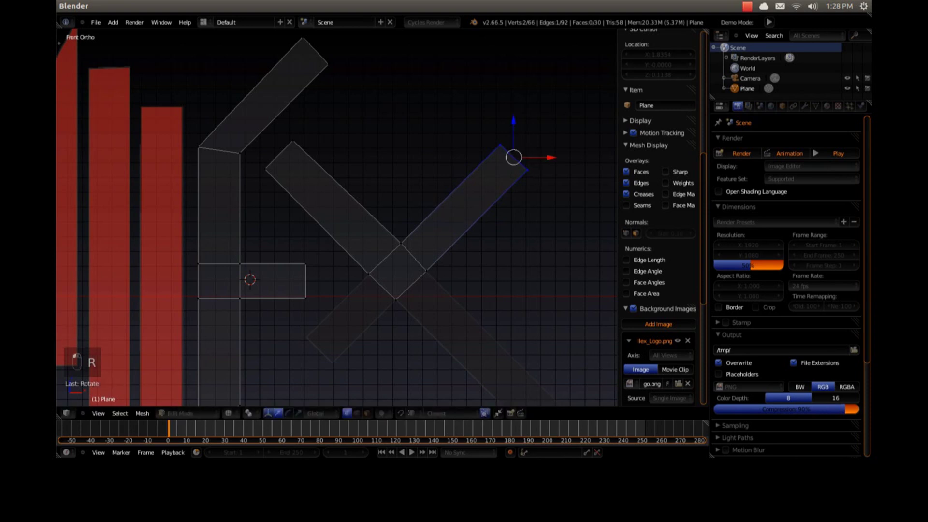
Move the diamond's top vertex onto the inner corner between the X's two upper arms
key("shift+a")
scroll(550, 164, "up", 4)
middle_click_drag(501, 273, 407, 223, "shift")
scroll(407, 222, "up", 3)
key("a")
right_click(407, 223)
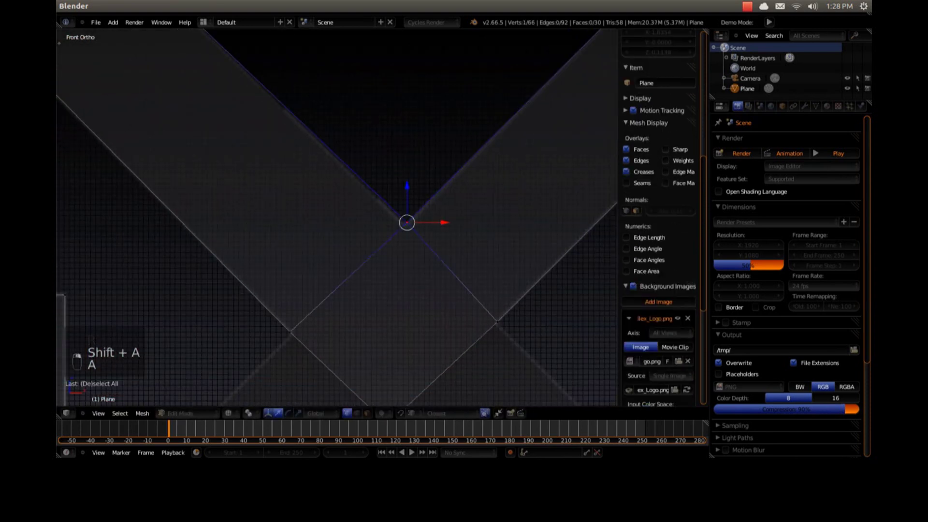
key("g")
left_click(405, 224)
scroll(405, 224, "down", 6)
Select the diamond's two lower-right vertices and extrude them along the X's lower-right arm to where its pointed tip starts
key("a")
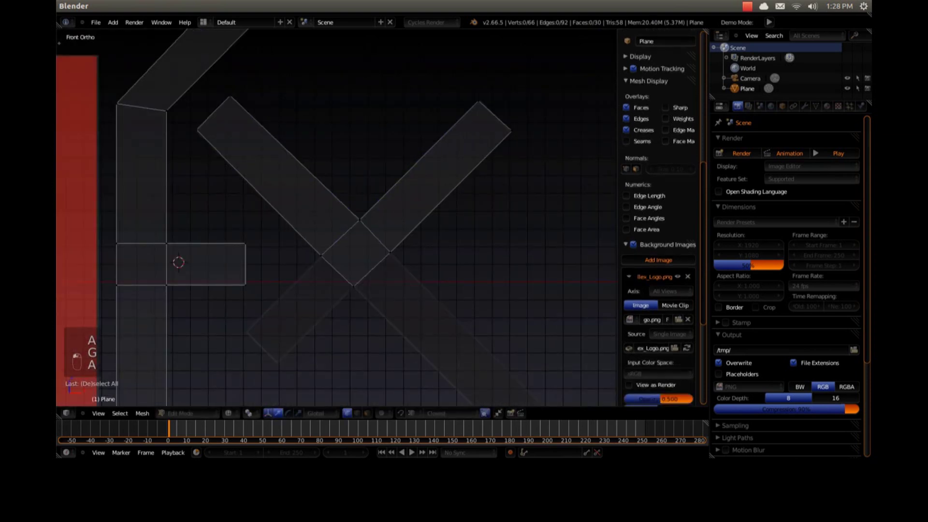
key("c")
left_click_drag(393, 250, 348, 288)
right_click(348, 288)
middle_click_drag(348, 288, 284, 202, "shift")
scroll(284, 201, "down", 6)
key("e")
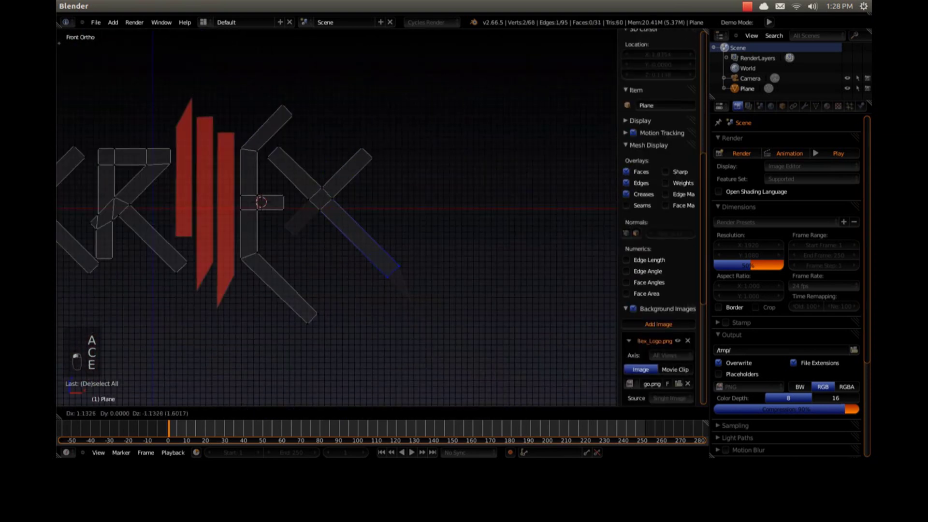
left_click(390, 266)
key("KP_Decimal")
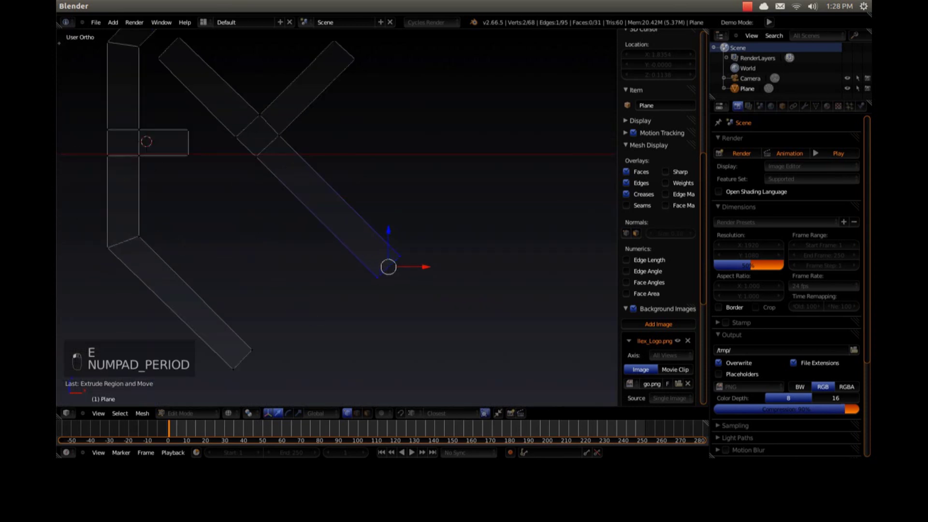
key("a")
key("a")
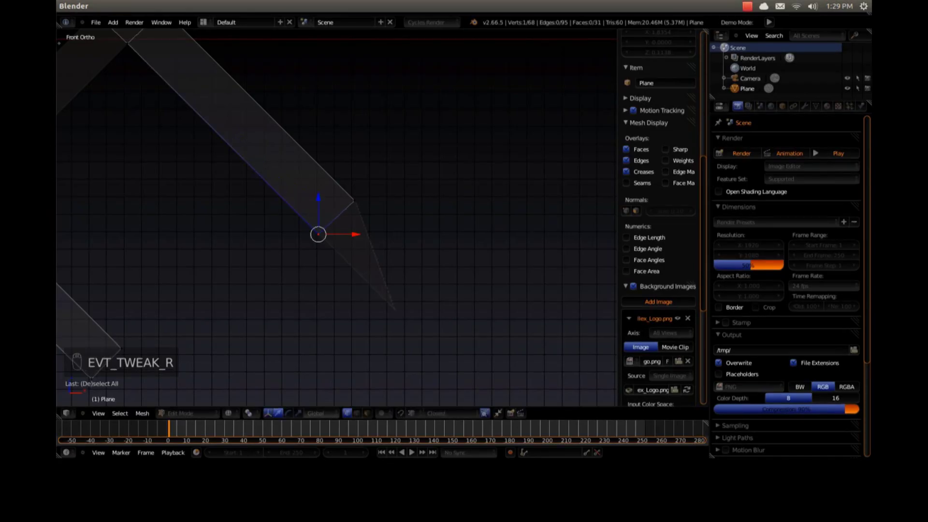
left_click(315, 413)
left_click(316, 369)
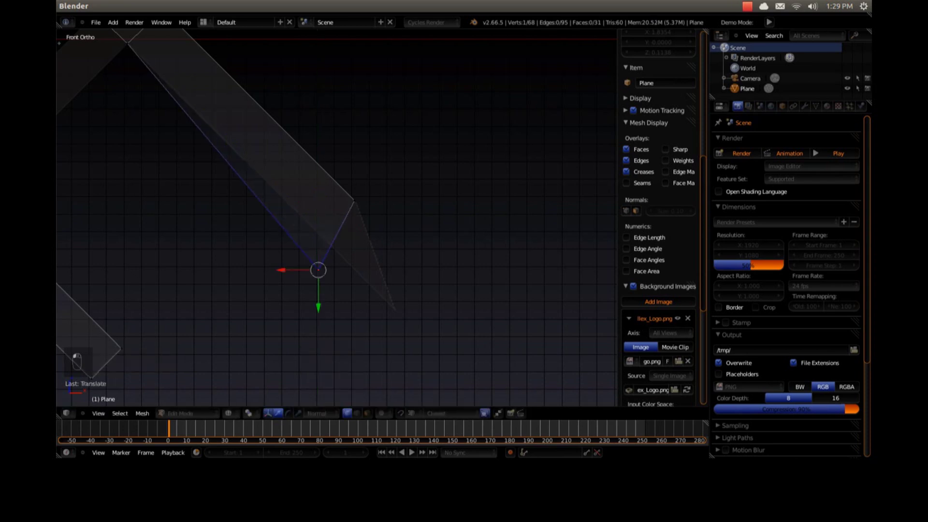
key("ctrl+z")
left_click(317, 413)
left_click(315, 403)
left_click(314, 392)
left_click(317, 414)
left_click(316, 381)
left_click(317, 413)
left_click(316, 370)
left_click(317, 413)
left_click(317, 393)
left_click(317, 414)
left_click(316, 408)
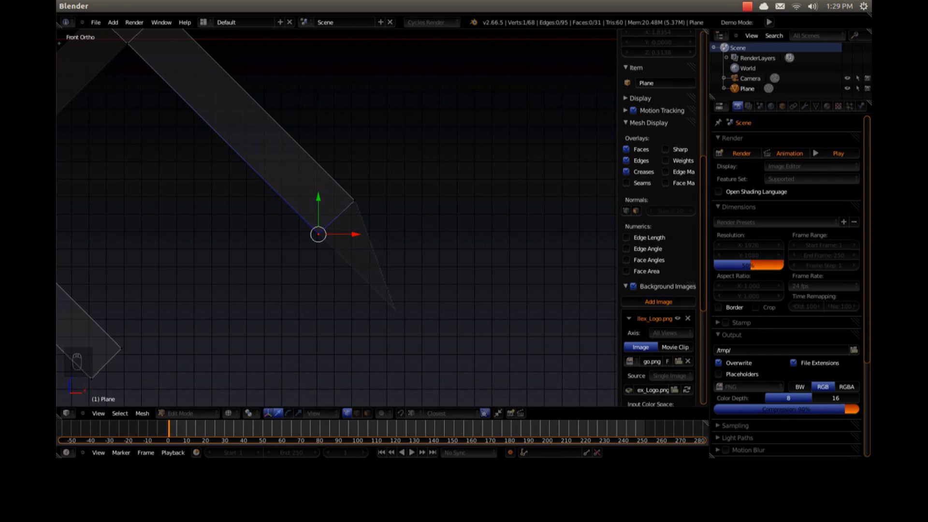
key("ctrl+z")
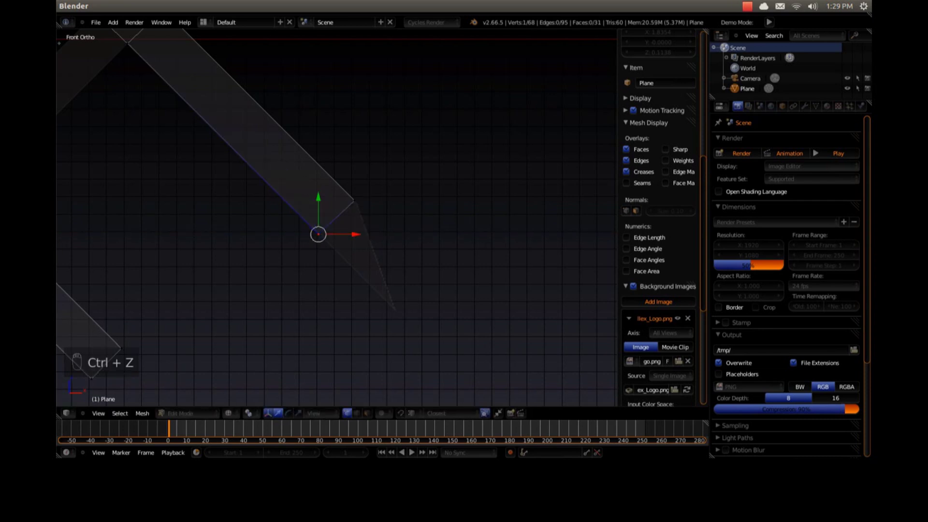
left_click(316, 413)
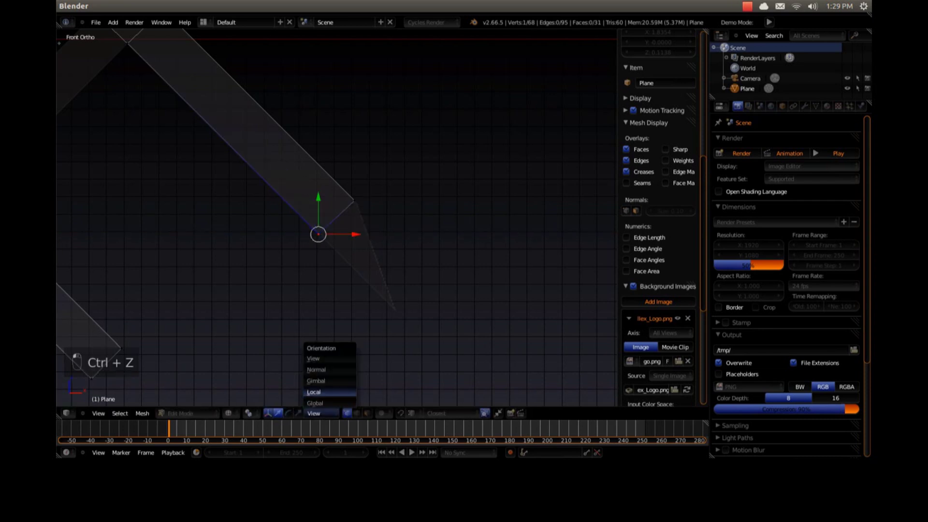
left_click(317, 381)
Move the lower end vertex of the X's lower-right arm onto the pointed tip of the reference
key("g")
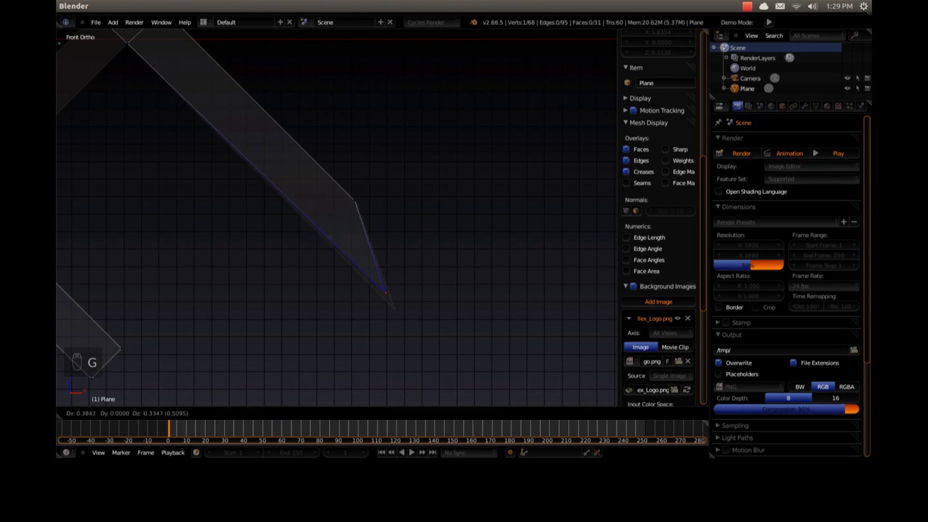
left_click(396, 310)
scroll(396, 310, "down", 7)
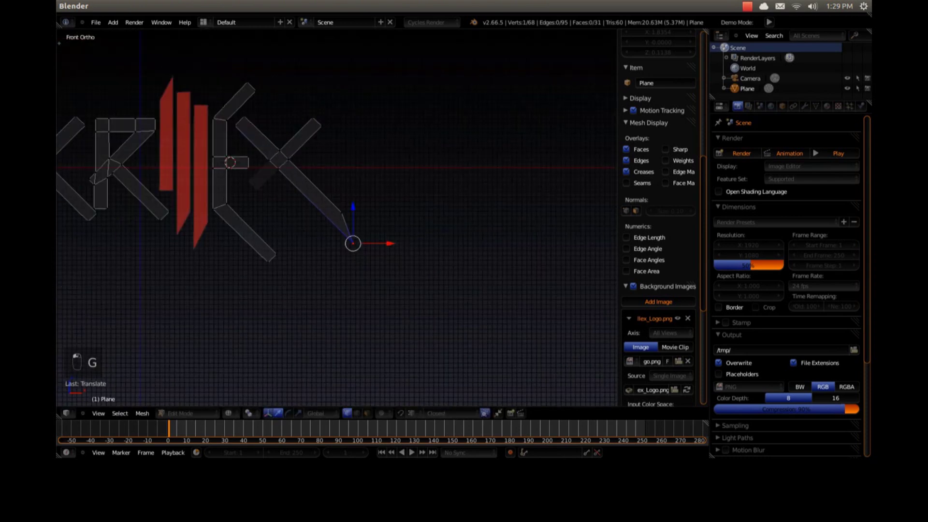
Select the diamond's two lower-left vertices, extrude them to the end of the X's lower-left arm and rotate the end edge to match
middle_click_drag(395, 310, 431, 380, "shift")
key("a")
scroll(431, 380, "up", 6)
key("c")
left_click(265, 282)
left_click(241, 261)
right_click(240, 261)
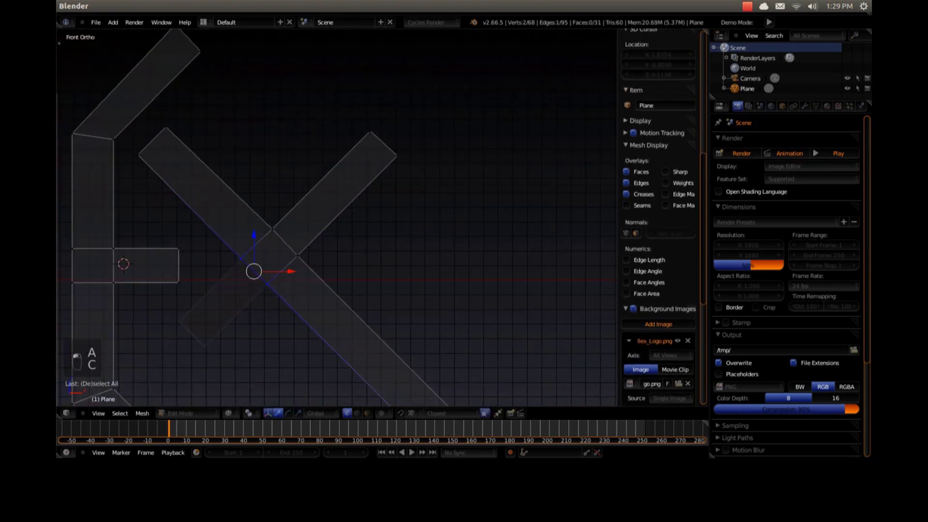
scroll(240, 261, "down", 3)
key("e")
left_click(344, 284)
key("r")
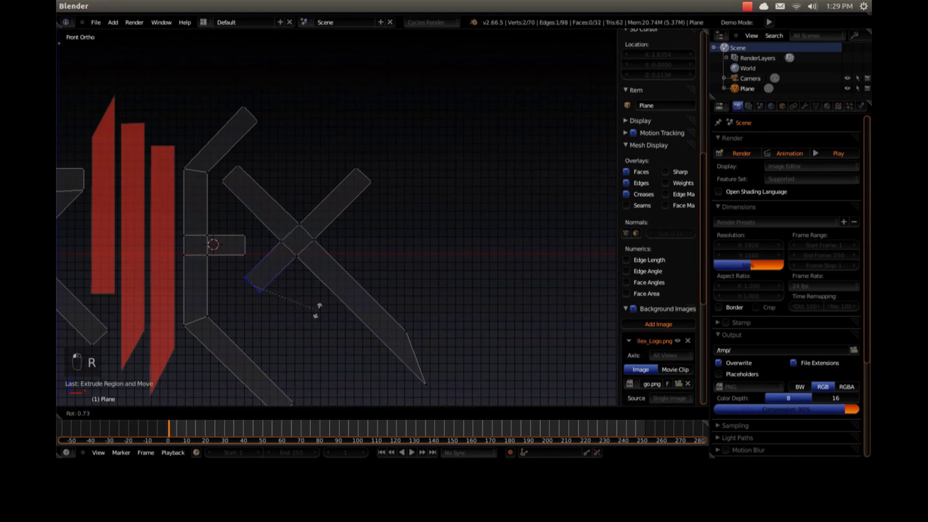
left_click(279, 345)
Move the two end vertices of the X's lower-left arm onto the corners of the reference image
key("a")
key("Tab")
key("Tab")
scroll(242, 300, "up", 4)
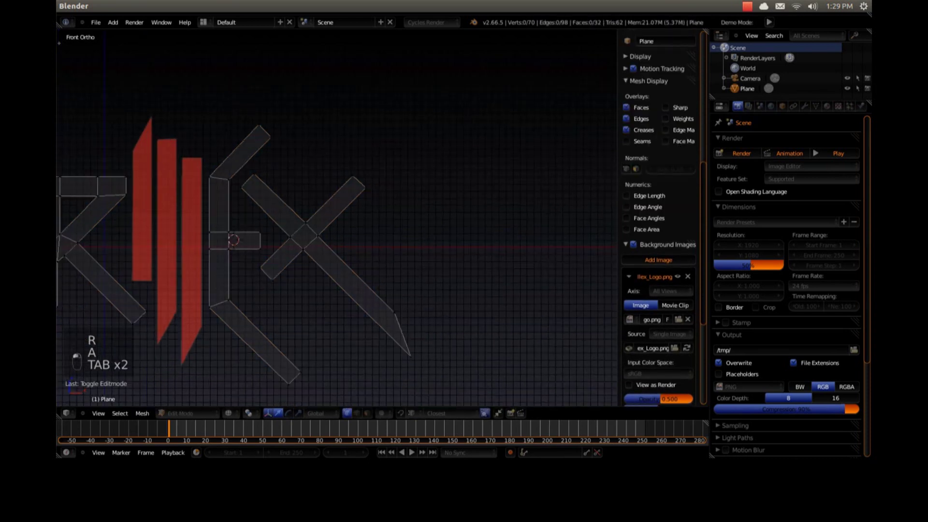
scroll(242, 290, "up", 6)
middle_click_drag(174, 387, 370, 272, "shift")
right_click(358, 297)
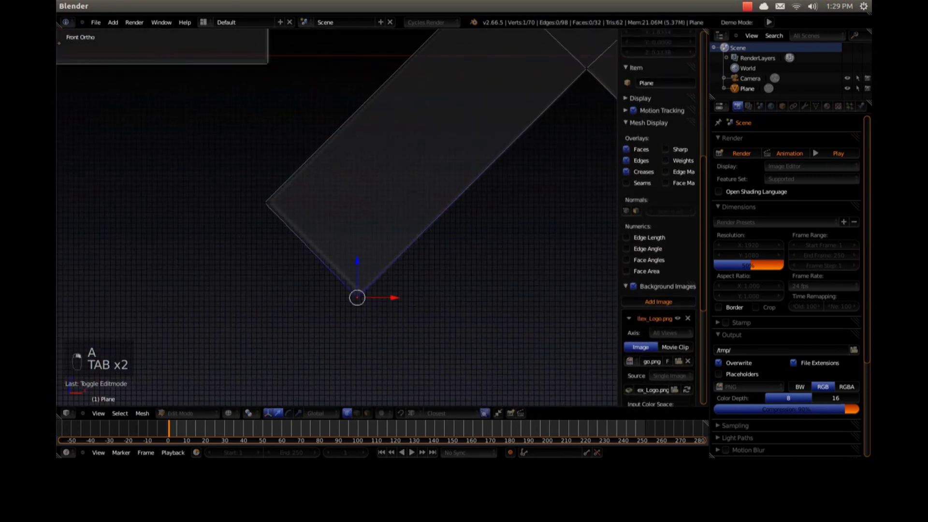
key("g")
left_click(361, 295)
right_click(266, 203)
key("g")
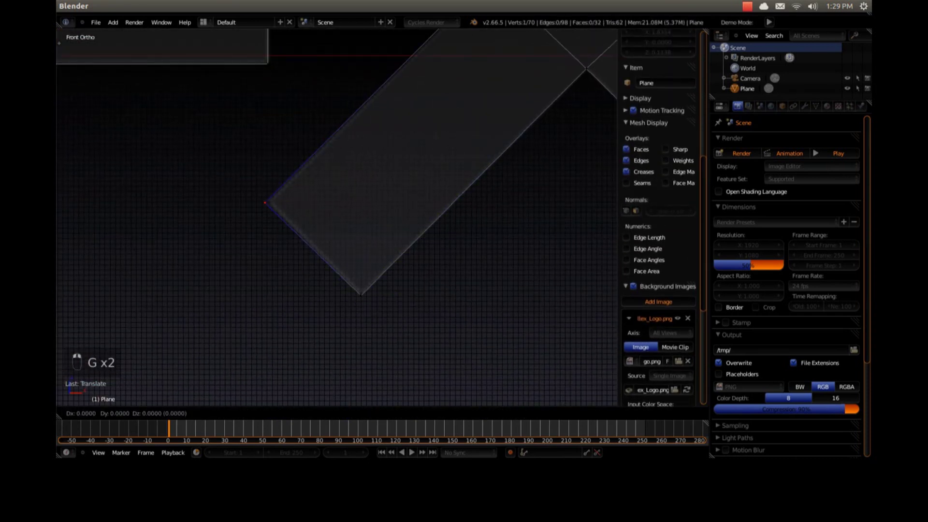
left_click(270, 201)
Return to Object Mode and display the traced letters with solid shading
scroll(269, 201, "down", 11)
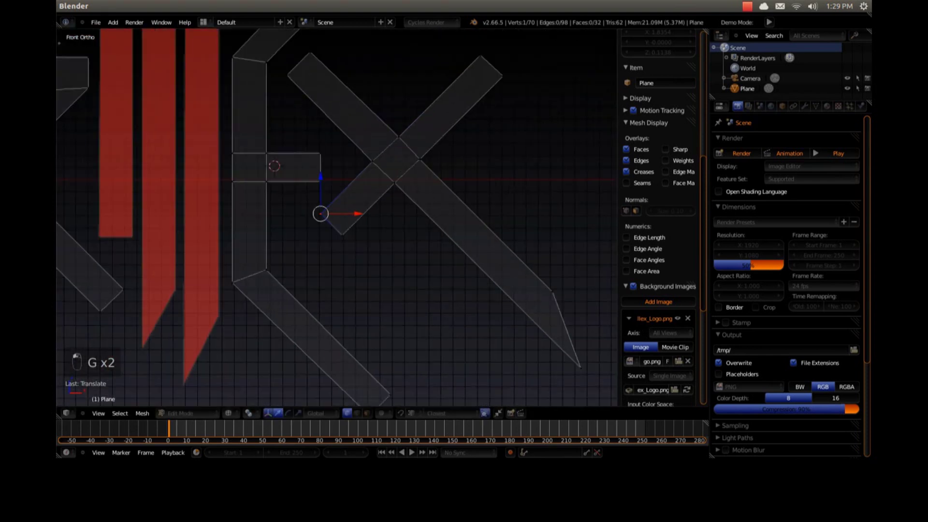
key("a")
key("Tab")
scroll(269, 201, "down", 6)
key("z")
mouse_move(270, 201)
middle_mouse_down()
mouse_move(187, 234)
mouse_move(233, 225)
mouse_move(268, 202)
middle_mouse_up()
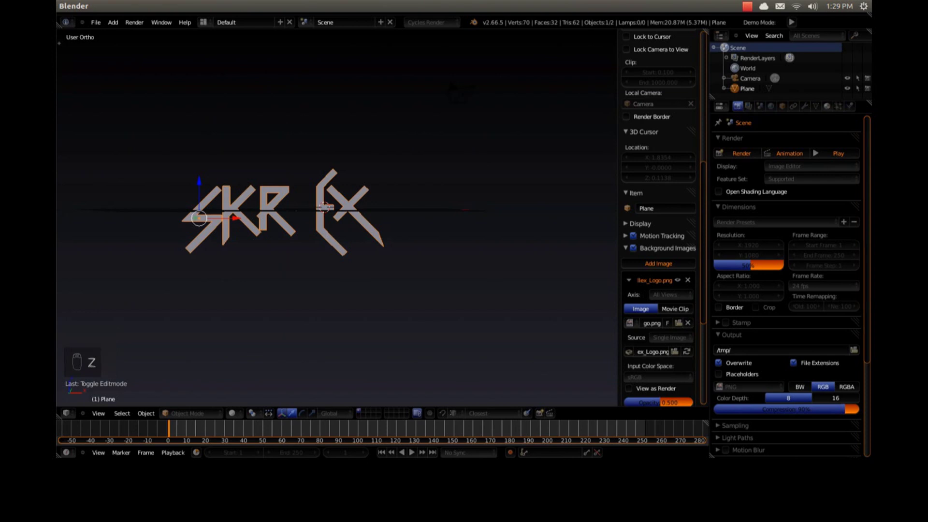
Create a new material for the letters and name it Skrex
left_click(827, 106)
left_click(764, 174)
double_click(754, 174)
type("s")
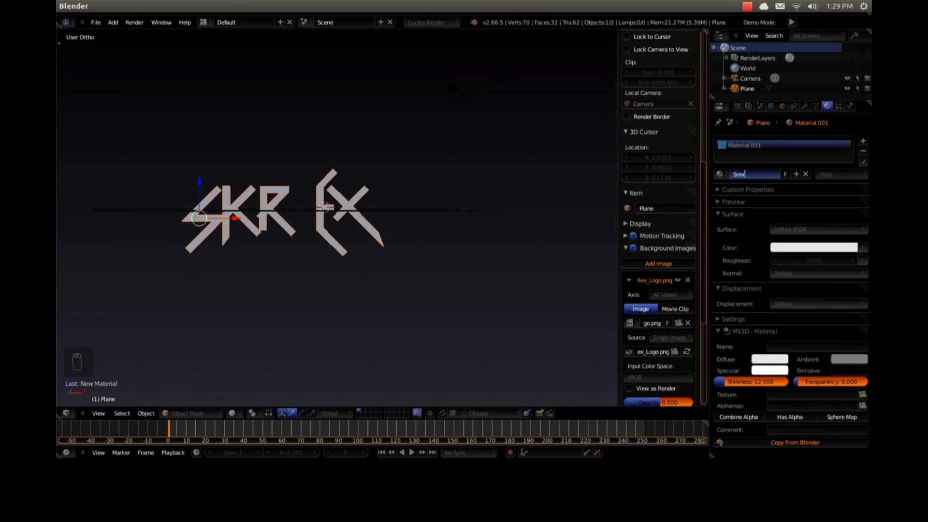
key("Return")
key("Return")
Expand the material preview and return to the front view with the viewport's properties sidebar hidden
left_click(748, 189)
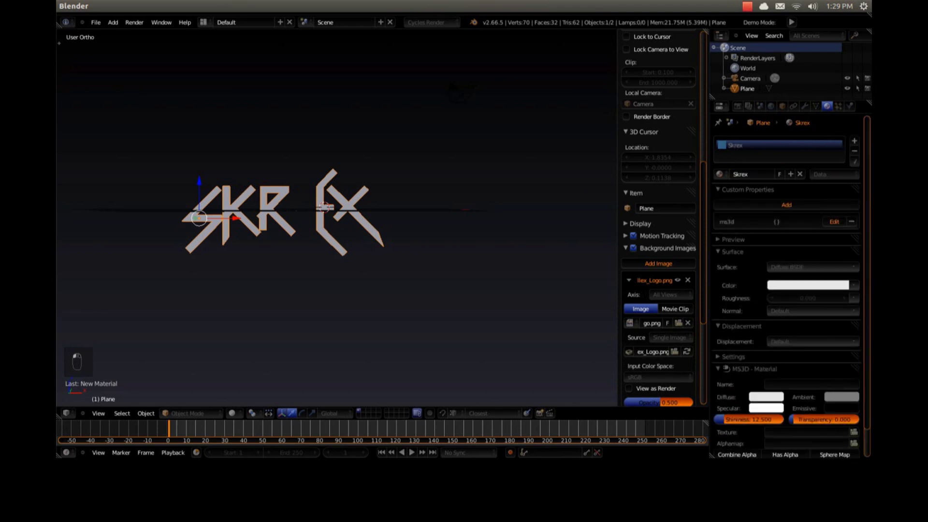
left_click(747, 190)
left_click(735, 202)
scroll(745, 205, "down", 1)
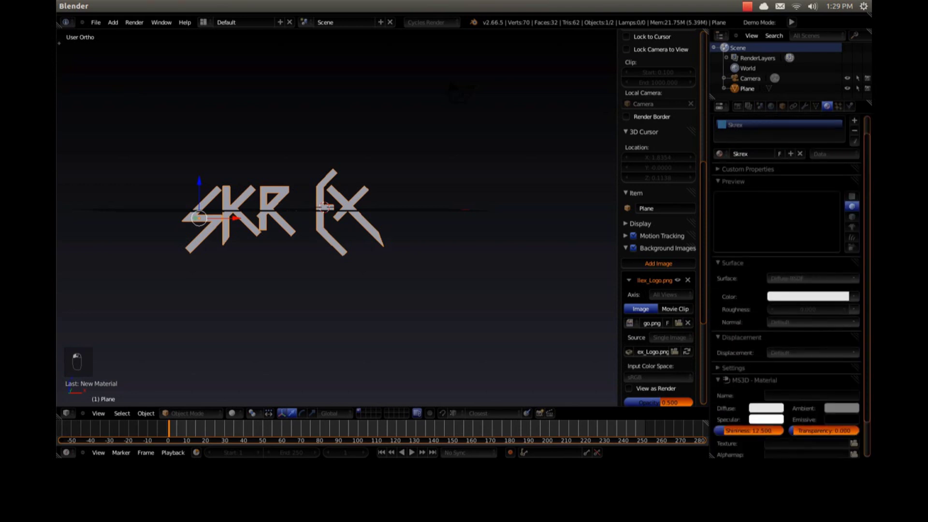
key("n")
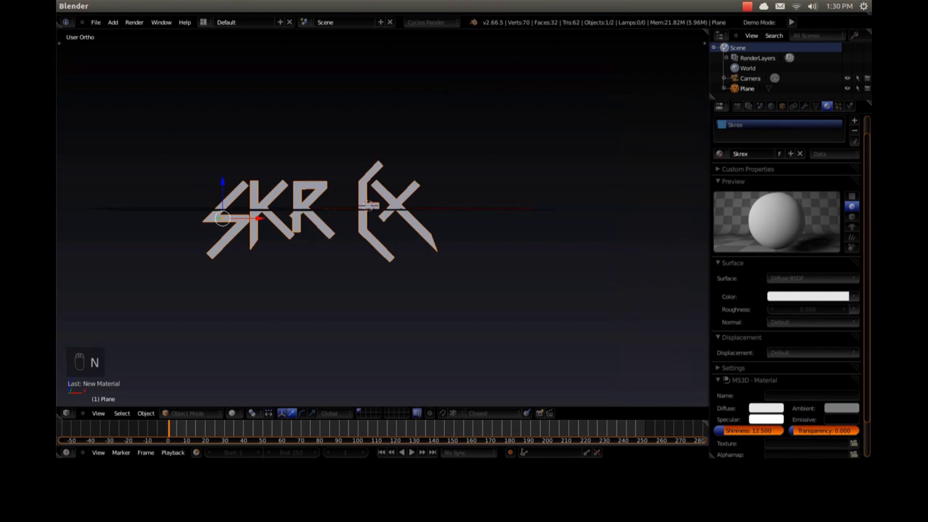
key("KP_1")
scroll(347, 184, "up", 7)
key("shift+a")
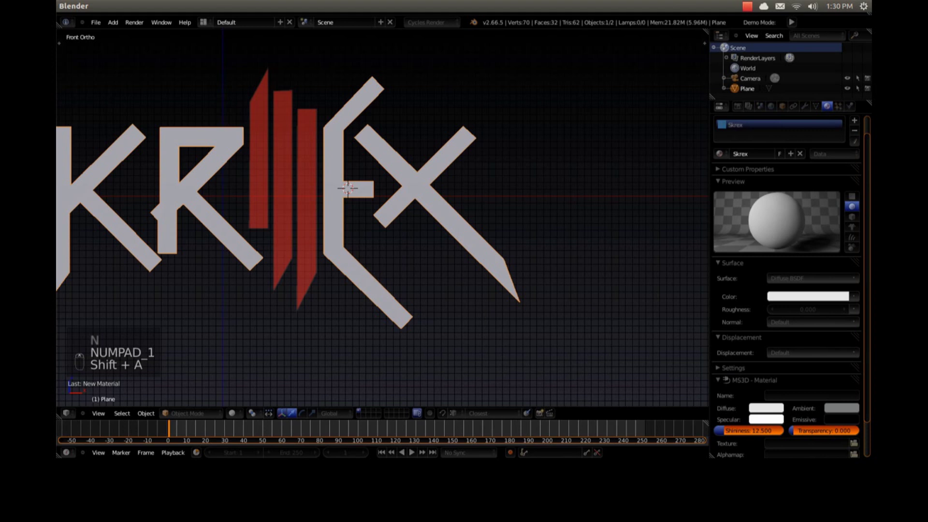
key("Tab")
key("a")
key("a")
key("a")
key("Tab")
key("a")
key("a")
Add a separate plane mesh and rotate it 90 degrees so that it faces the front view
key("shift+a")
mouse_move(252, 177)
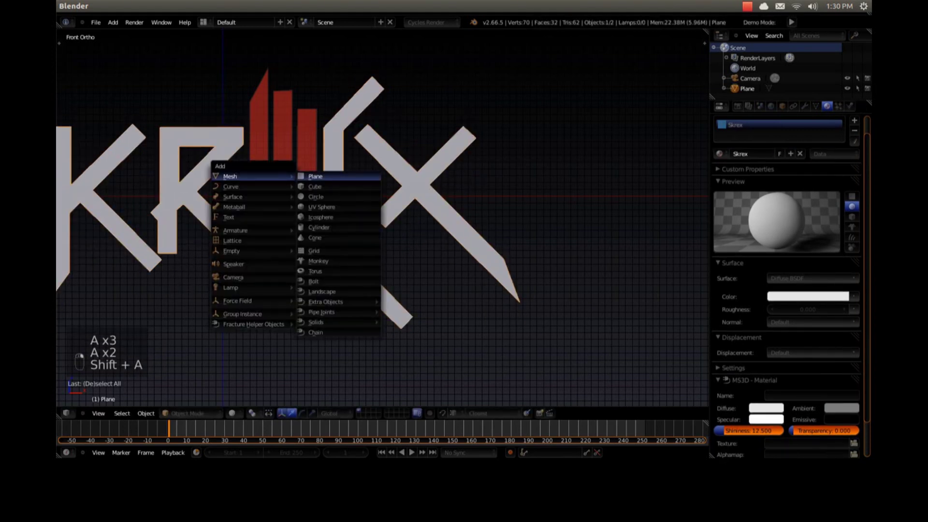
left_click(319, 176)
type("r90")
key("Return")
Scale the new plane down and move it over the lower part of the left red bar
key("s")
left_click(362, 189)
key("g")
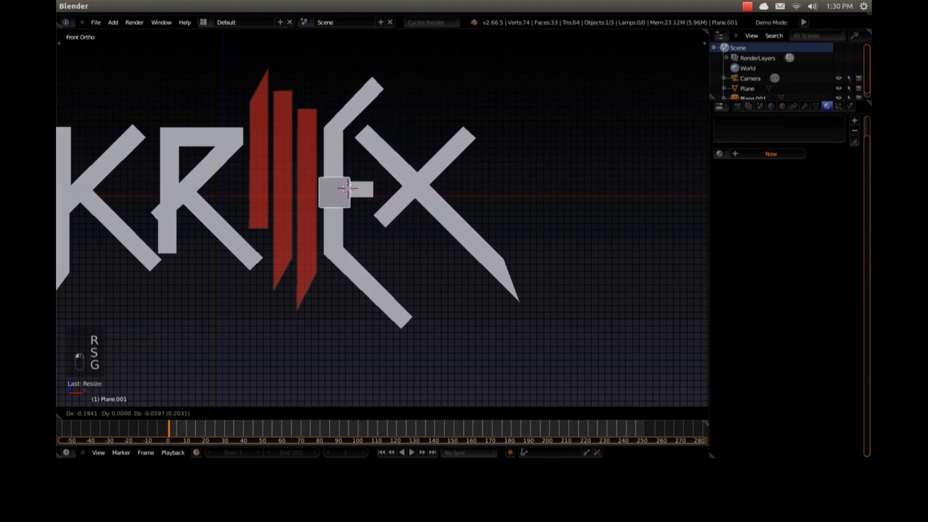
key("Return")
key("KP_Decimal")
key("KP_1")
key("KP_Decimal")
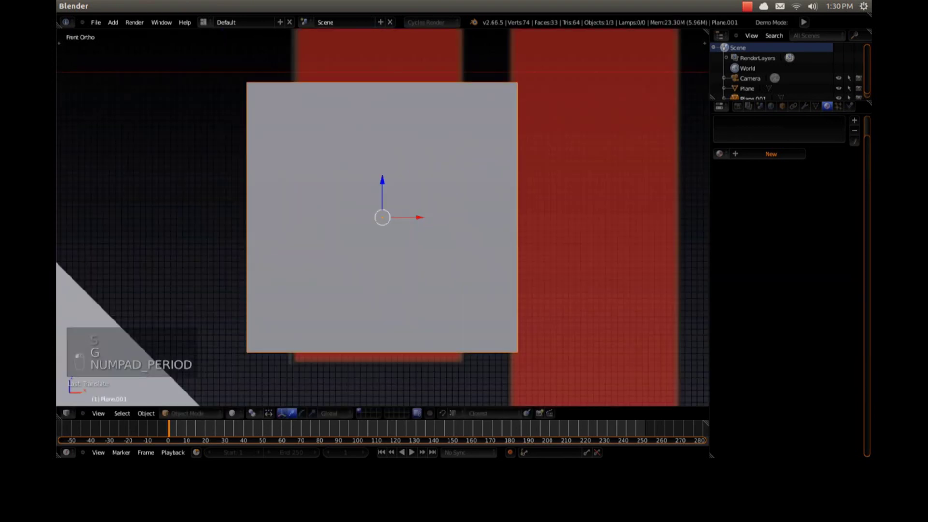
Scale the plane to the left red bar's width and align it with the bar's bottom end
scroll(382, 217, "down", 4)
key("s")
left_click(504, 290)
key("g")
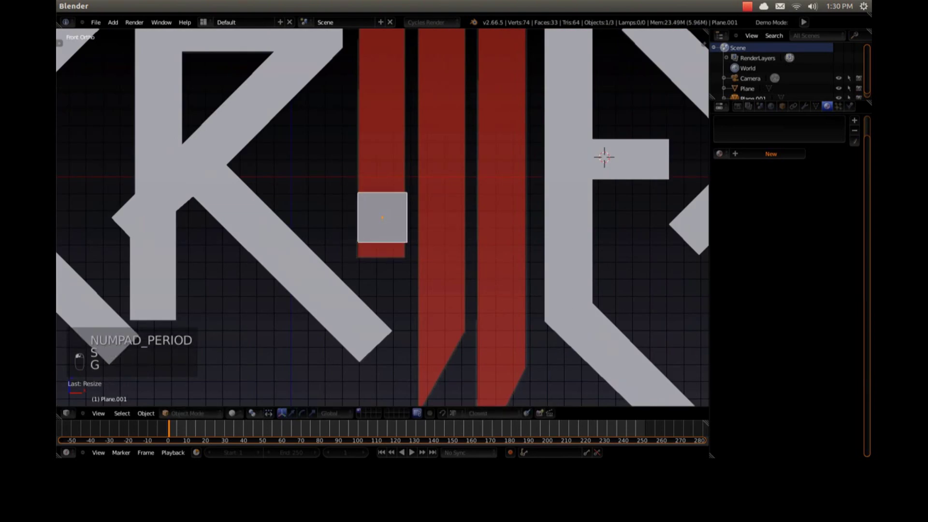
left_click(526, 290)
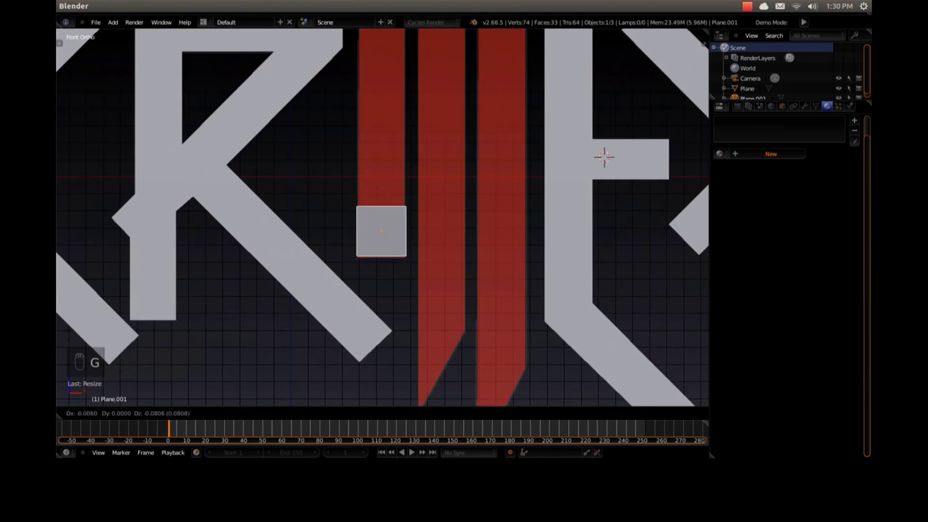
key("s")
left_click(526, 290)
key("g")
key("z")
key("Return")
In wireframe, select the plane's two upper vertices and move them up to where the left red bar's slanted top starts
key("z")
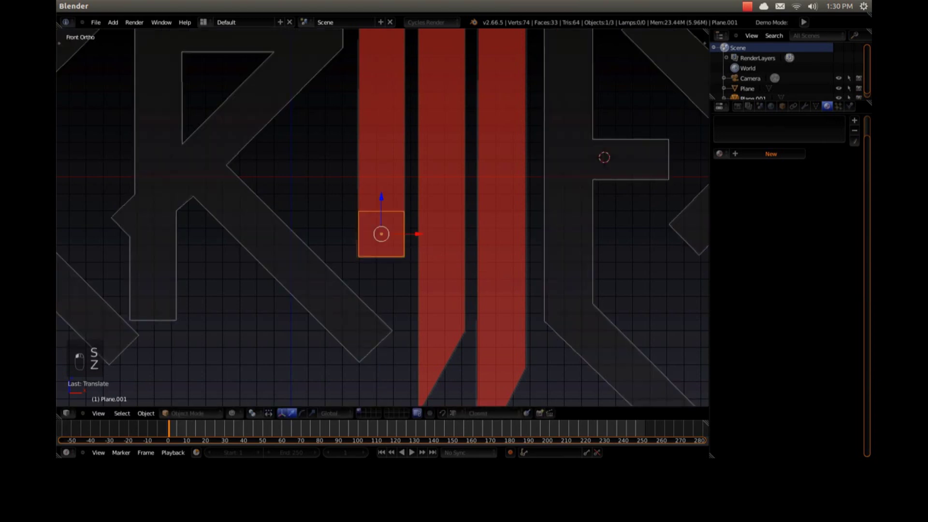
scroll(382, 217, "up", 4)
key("Tab")
key("a")
key("c")
left_click_drag(419, 239, 310, 239)
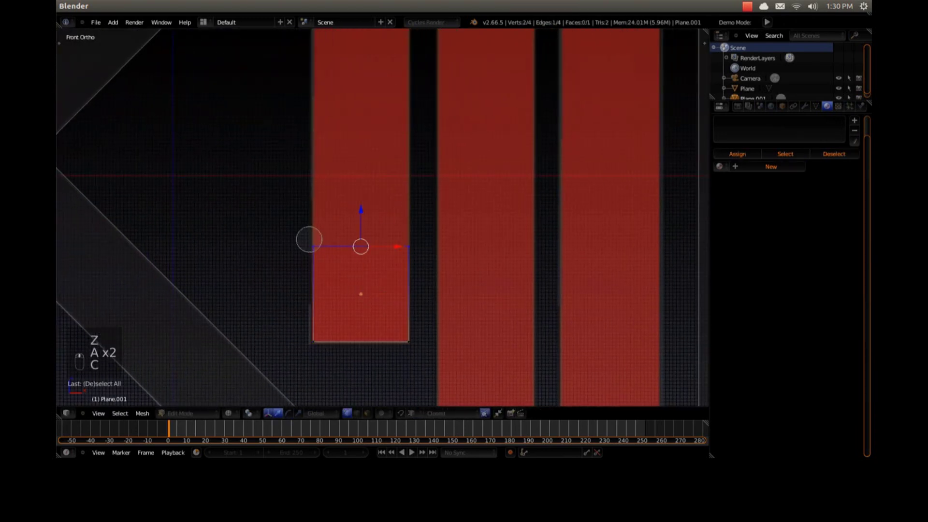
right_click(310, 239)
scroll(339, 223, "down", 5)
left_click_drag(374, 194, 374, 68)
middle_click_drag(374, 68, 374, 231, "shift")
left_click_drag(374, 231, 394, 104)
Move the bar's upper-right vertex up to the pointed tip of the reference and leave Edit Mode
right_click(394, 167)
left_click(394, 99)
key("a")
key("Tab")
scroll(382, 217, "down", 8)
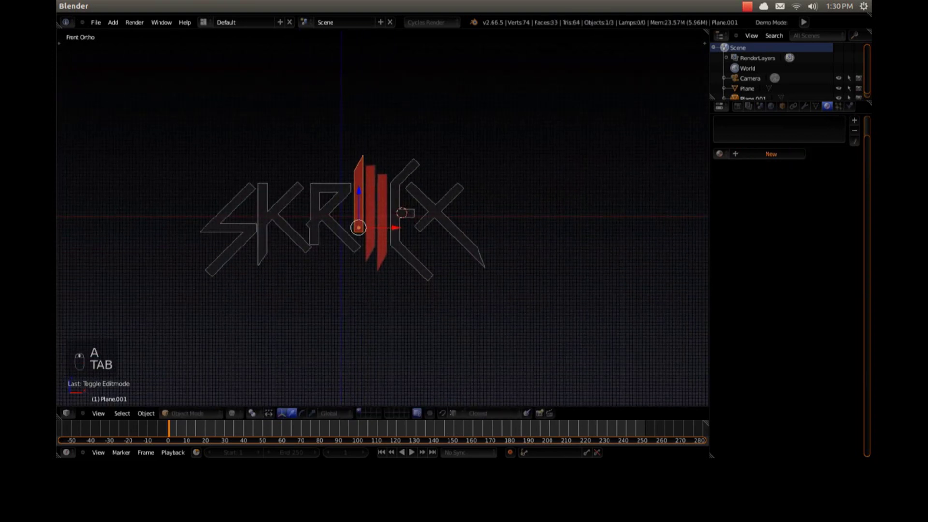
Duplicate the finished left bar within its mesh and rotate the copy 180 degrees in the front view
scroll(384, 216, "up", 3)
key("Tab")
key("a")
key("a")
key("a")
key("a")
key("a")
key("shift+d")
type("rz180")
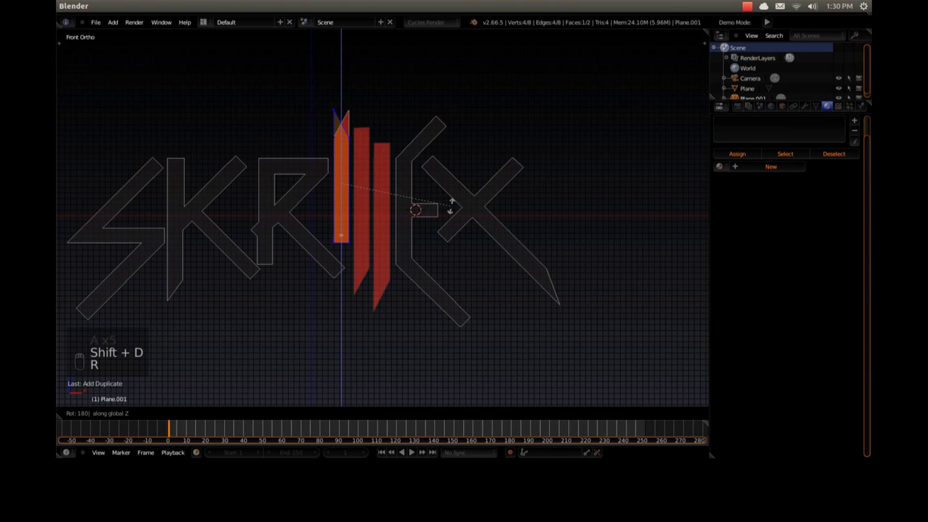
type("r1")
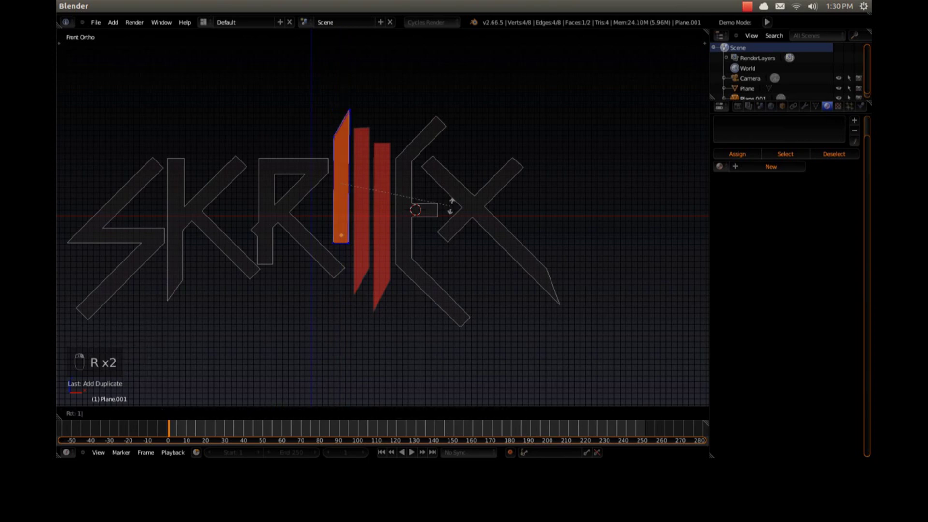
type("80")
key("Return")
Move the copied bar onto the middle red bar's upper end and align its upper-left vertex with the reference corner
key("g")
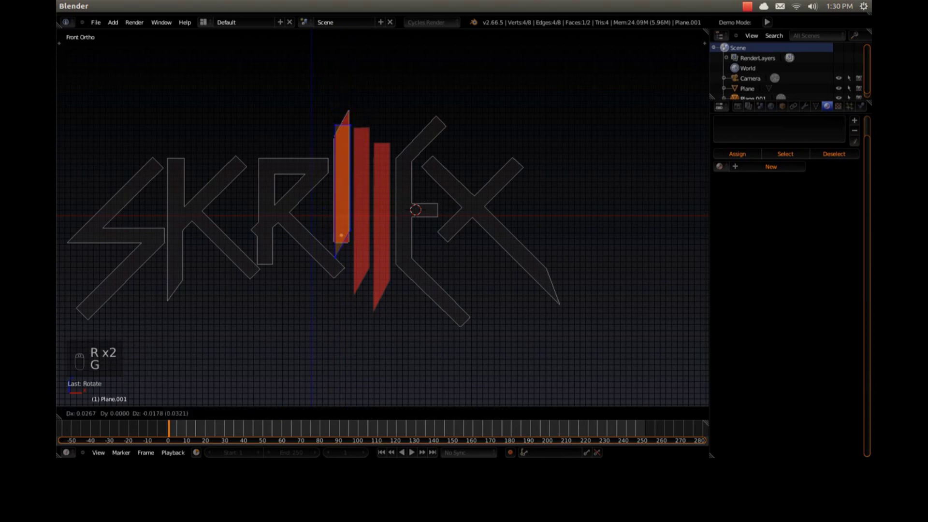
left_click(398, 133)
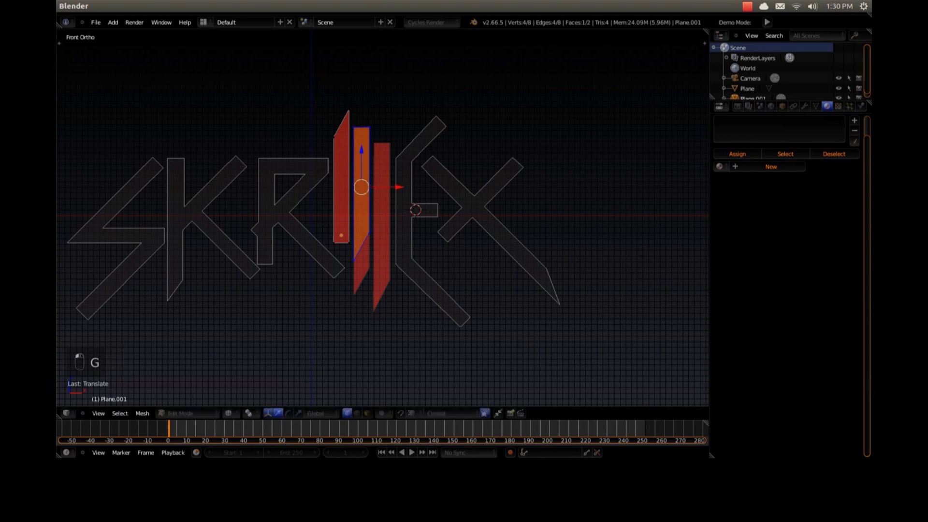
scroll(398, 134, "up", 7)
middle_click_drag(398, 134, 457, 187, "shift")
scroll(276, 131, "up", 5)
right_click_drag(329, 218, 329, 220)
left_click(327, 222)
scroll(327, 222, "down", 8)
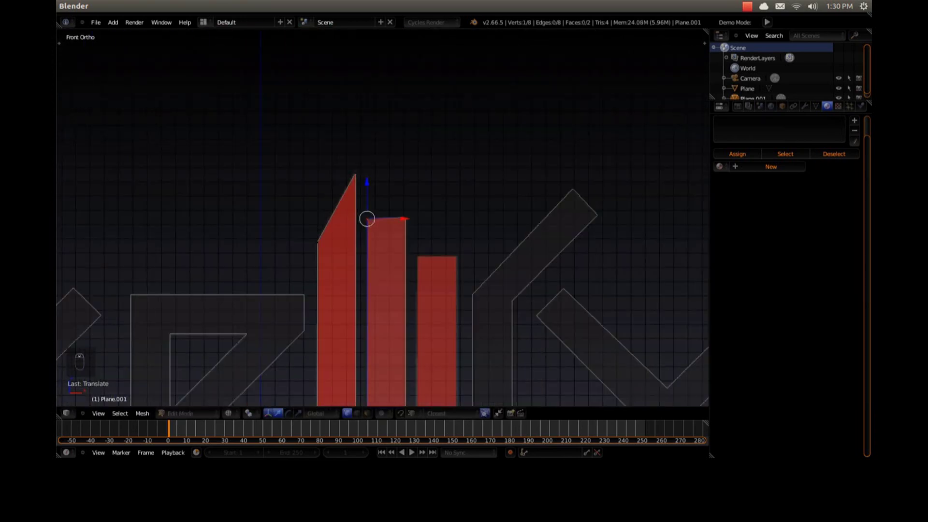
Select the middle bar's two lower vertices and move them straight down to the slanted bottom of the reference
key("a")
middle_click_drag(407, 397, 396, 203, "shift")
key("c")
left_click(395, 243)
left_click(359, 295)
right_click(359, 295)
left_click_drag(373, 235, 373, 285)
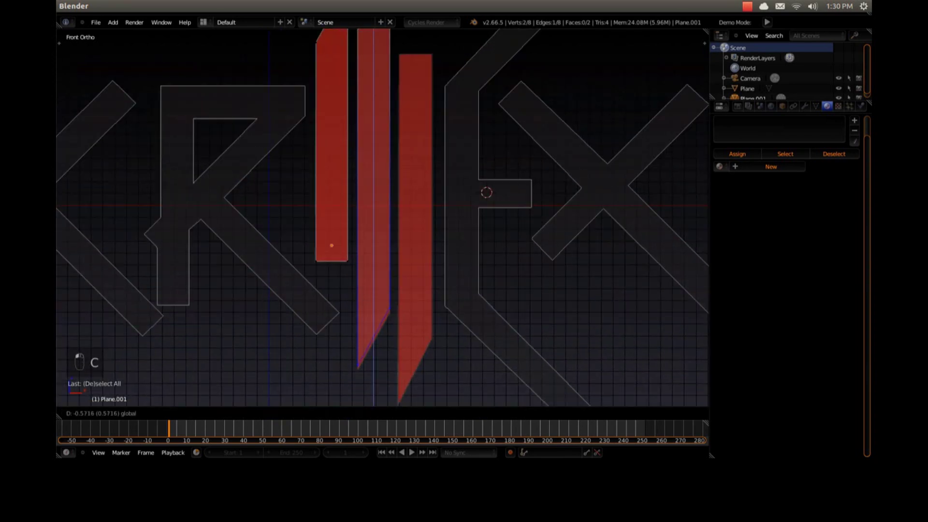
key("Return")
Select the whole middle bar, duplicate it and place the copy over the right red bar
key("a")
key("l")
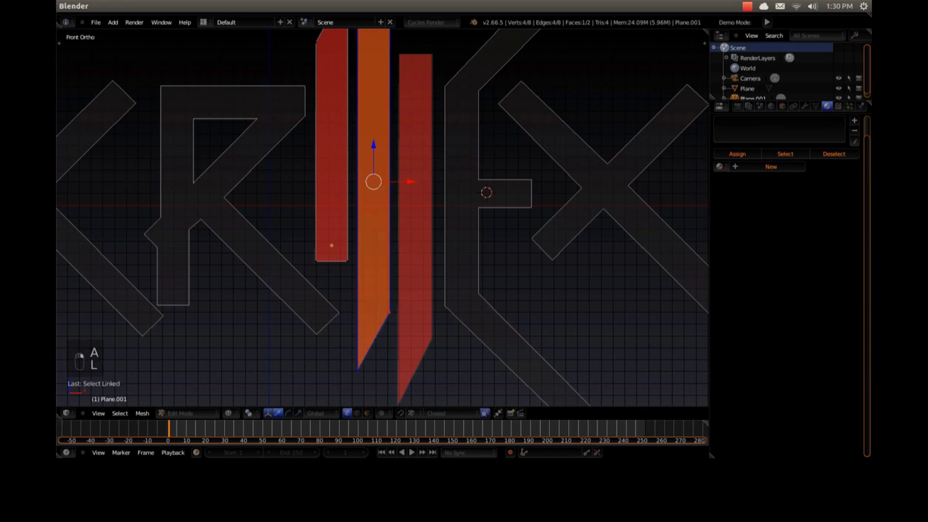
scroll(383, 217, "down", 4)
key("a")
key("a")
key("a")
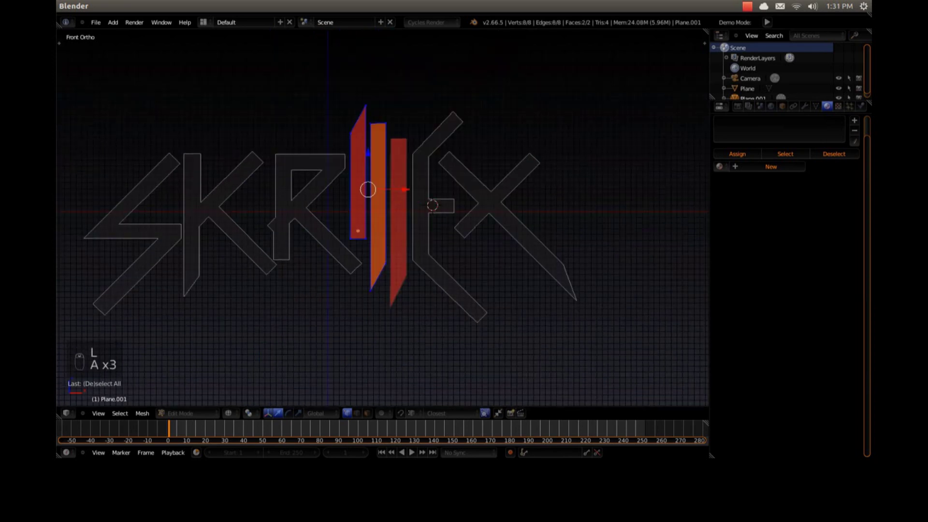
key("a")
key("a")
right_click(386, 264)
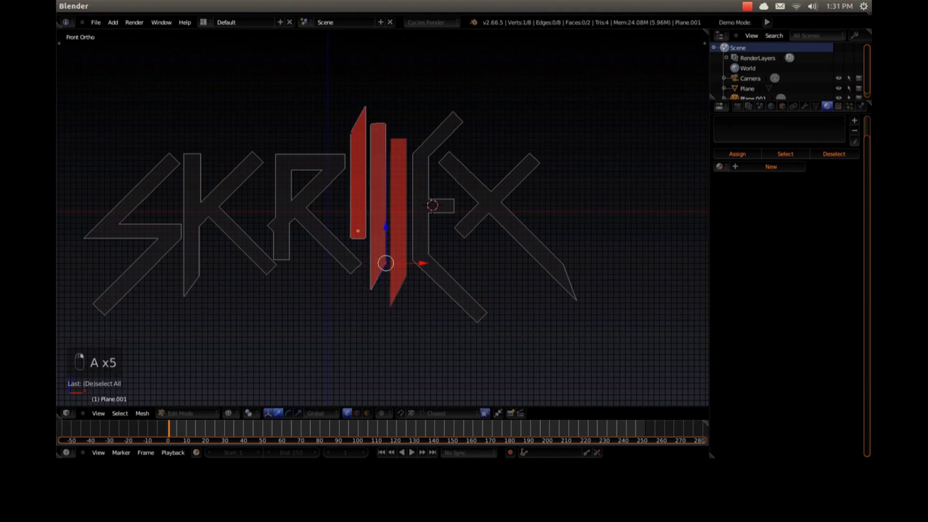
key("l")
key("shift+d")
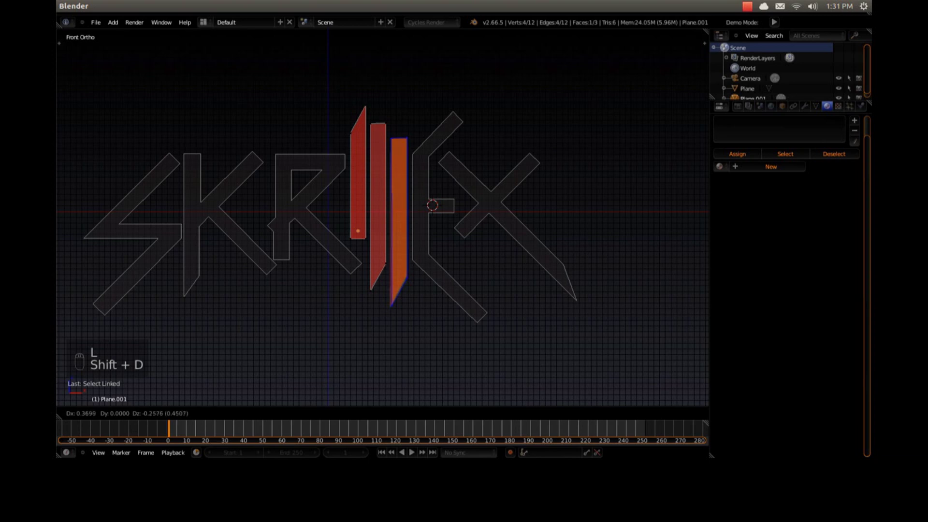
left_click(406, 279)
Move the right bar's lower tip vertex and lower-right vertex onto the slanted bottom of the reference
scroll(406, 279, "up", 5)
middle_click_drag(407, 279, 370, 126, "shift")
scroll(370, 125, "up", 5)
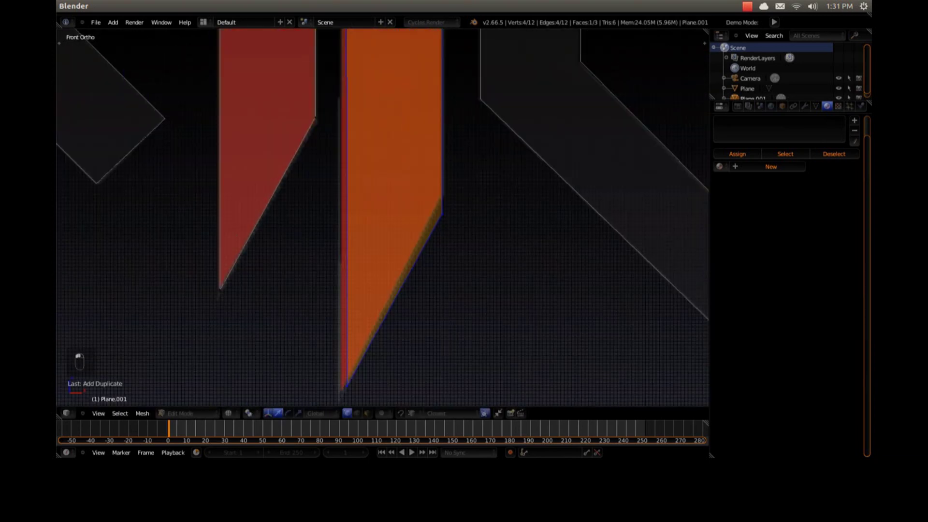
middle_click_drag(343, 387, 386, 282, "shift")
right_click(386, 282)
key("g")
left_click(385, 289)
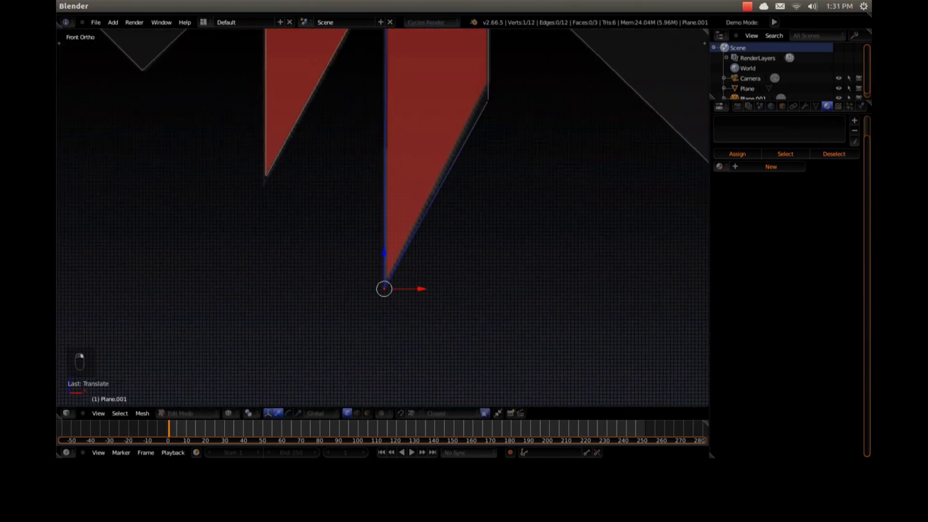
right_click_drag(488, 100, 488, 87)
left_click(488, 87)
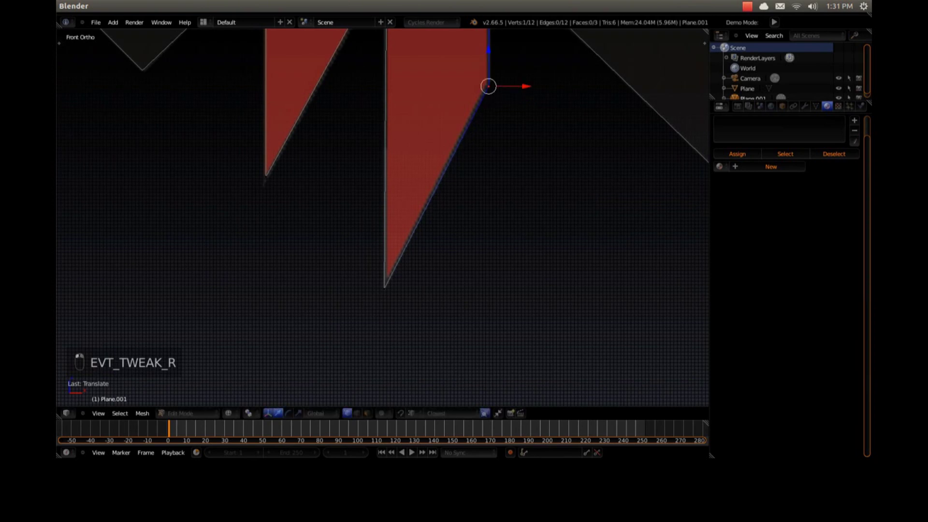
Move a vertex at the right bar's upper end slightly upward to fit the reference
scroll(488, 87, "down", 5)
middle_click_drag(417, 116, 425, 309, "shift")
middle_click_drag(406, 82, 410, 304, "shift")
key("a")
key("a")
right_click(398, 237)
left_click_drag(399, 200, 399, 198)
Leave Edit Mode on the three bars and show the complete logo with solid shading
key("a")
key("Tab")
scroll(399, 198, "down", 11)
key("z")
middle_click_drag(464, 164, 429, 212)
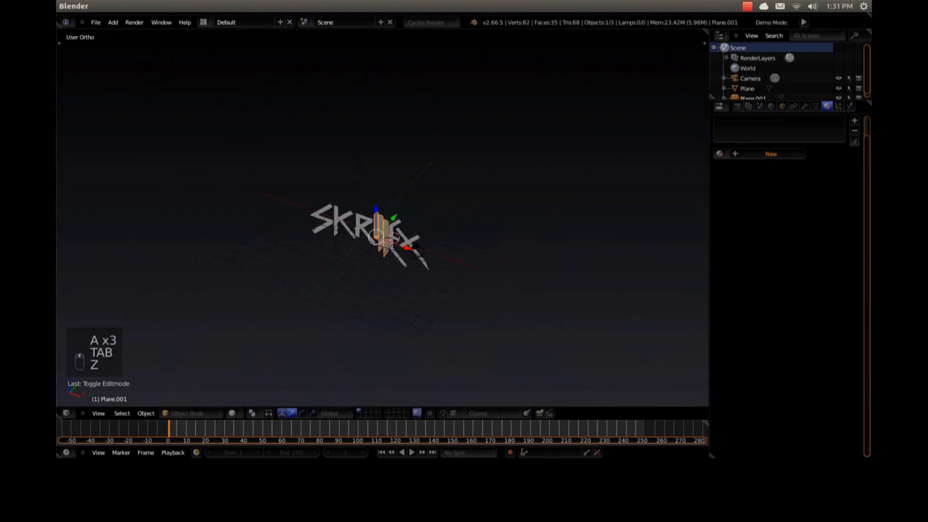
scroll(382, 228, "up", 6)
key("z")
key("z")
key("a")
middle_click_drag(377, 237, 426, 213)
Create a new material named ILL for the three bars
right_click(413, 275)
right_click(393, 272)
left_click(760, 154)
left_click(755, 154)
type("ILL")
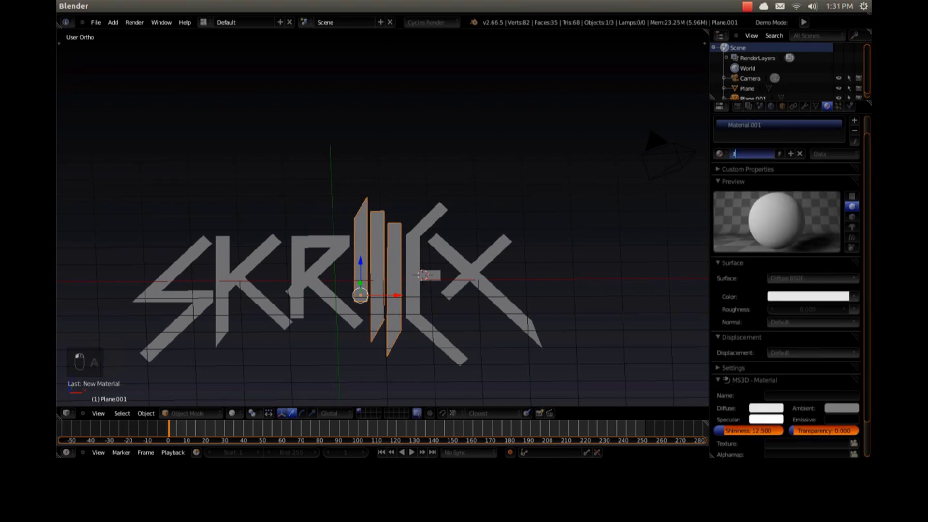
key("Return")
key("a")
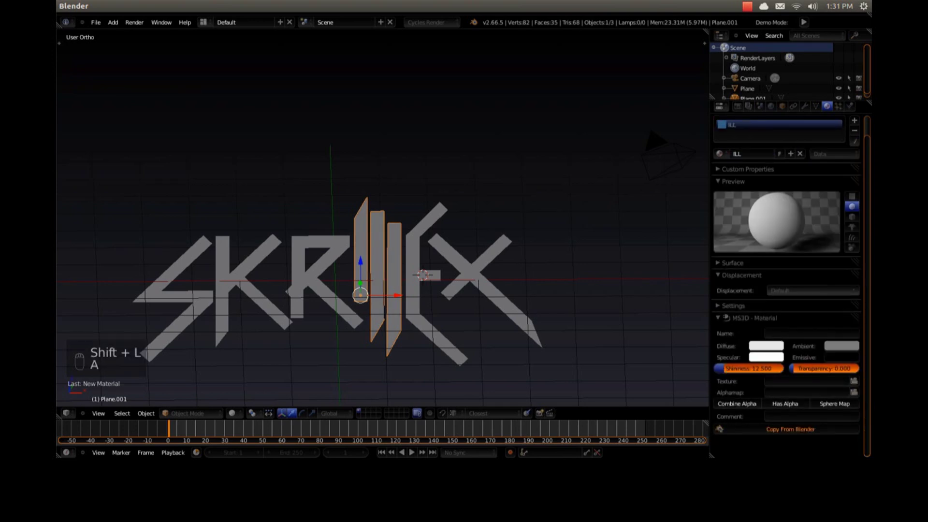
Extrude the whole letter mesh about 0.34 along the Y axis and return to Object Mode with solid shading
key("a")
scroll(382, 227, "down", 2)
key("a")
middle_click_drag(387, 232, 337, 222)
key("a")
right_click(380, 247)
right_click(358, 251, "shift")
key("KP_3")
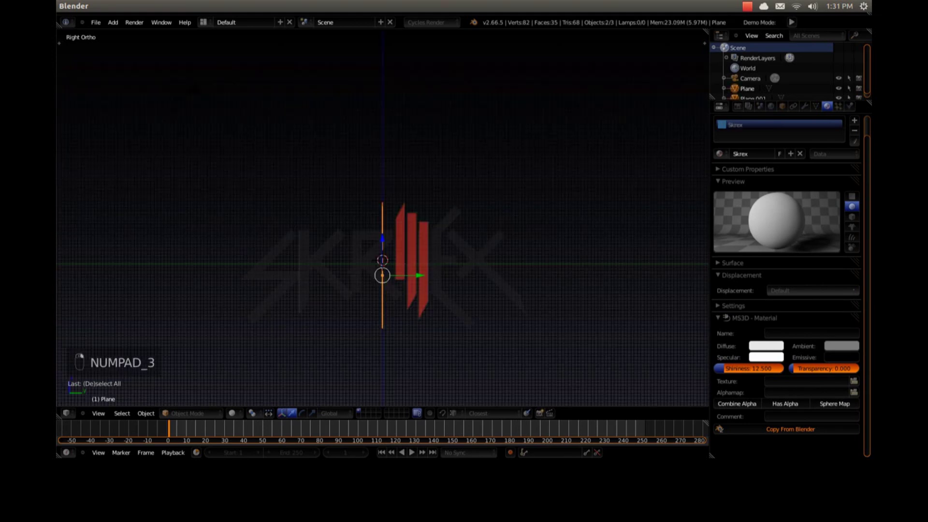
key("Tab")
key("a")
key("a")
key("e")
key("y")
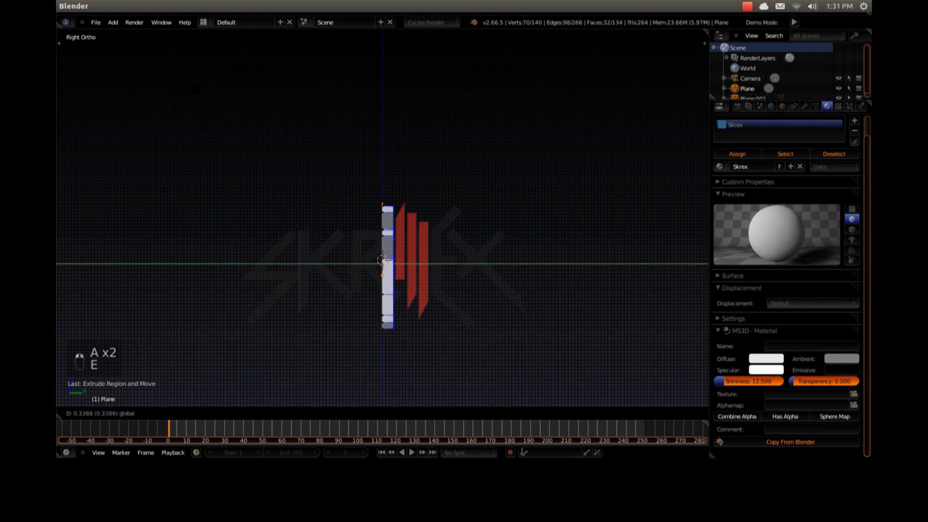
left_click(394, 263)
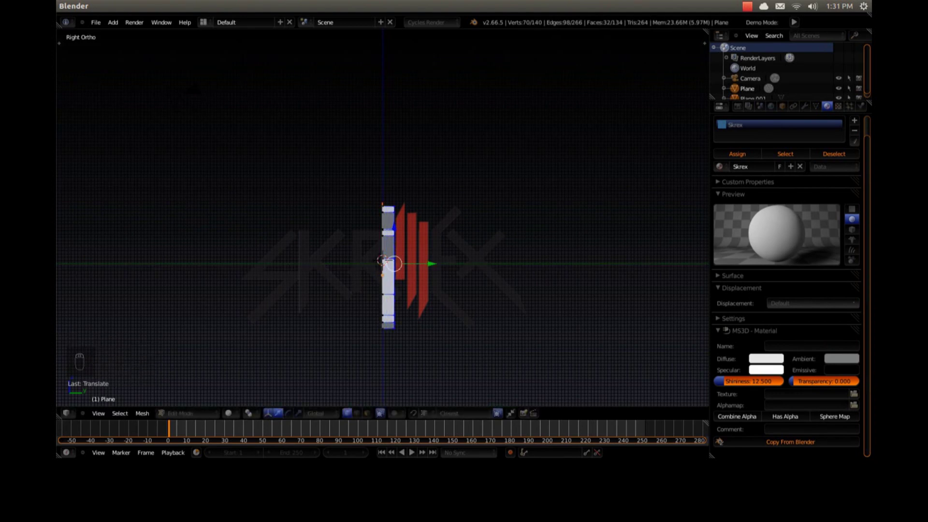
key("a")
key("Tab")
key("z")
middle_click_drag(394, 264, 488, 290)
key("z")
middle_click_drag(489, 218, 379, 229)
key("a")
right_click(383, 224)
key("KP_1")
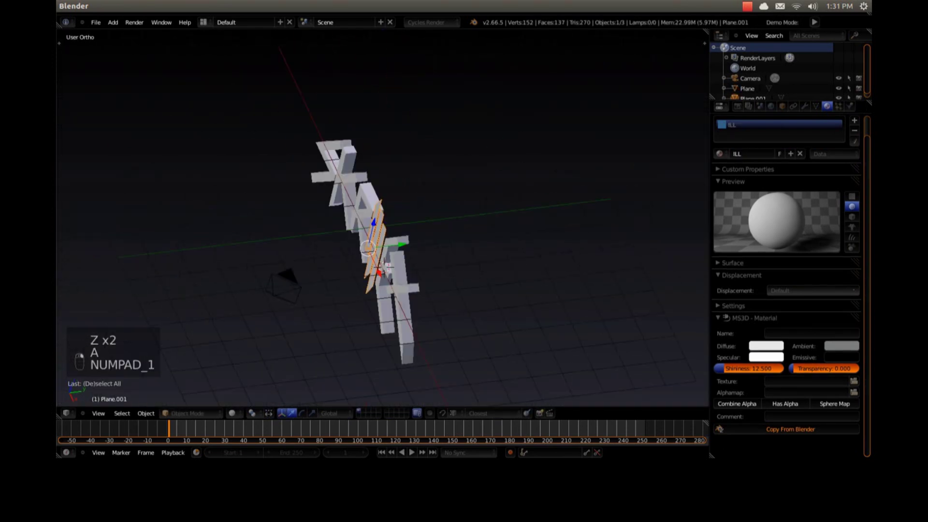
key("KP_3")
key("ctrl+s")
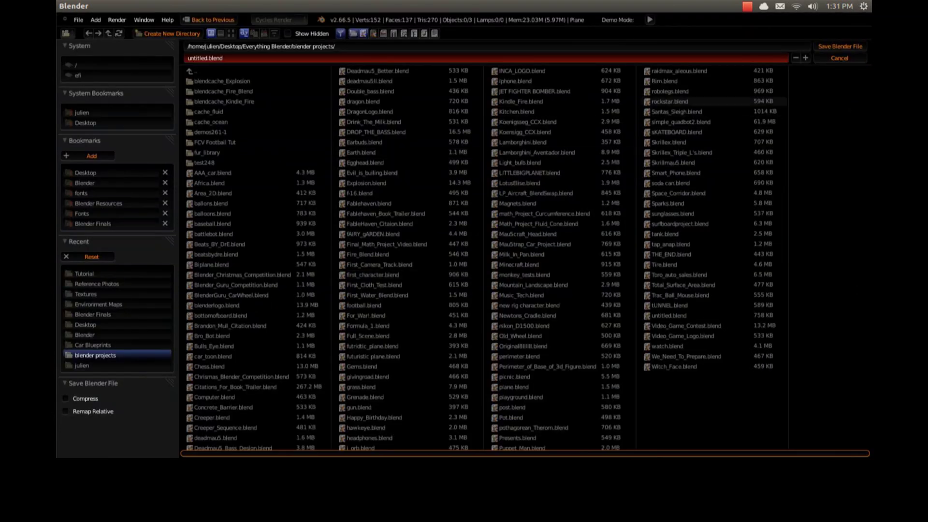
left_click(840, 57)
key("KP_1")
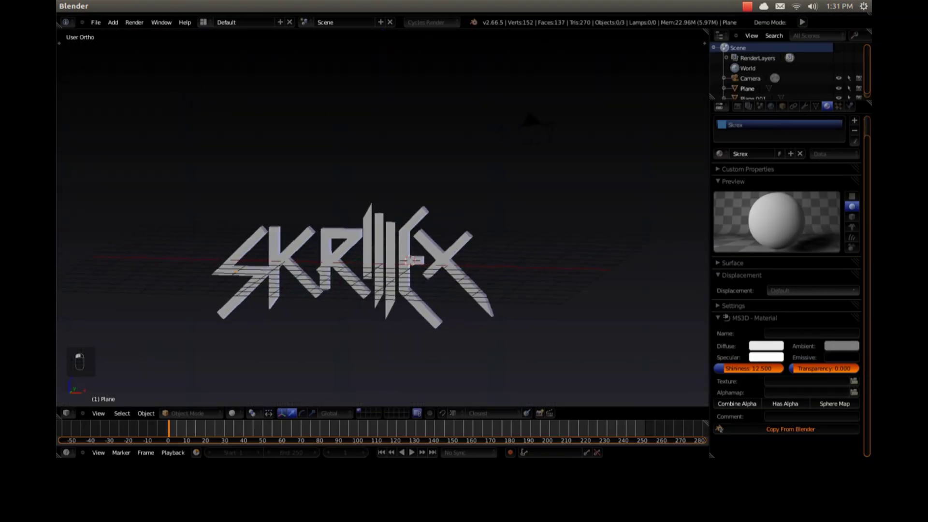
Save the project as Tutorial_Skilly.blend in the blender projects folder and save over it once more
key("ctrl+s")
type("Tutorial_Skilly")
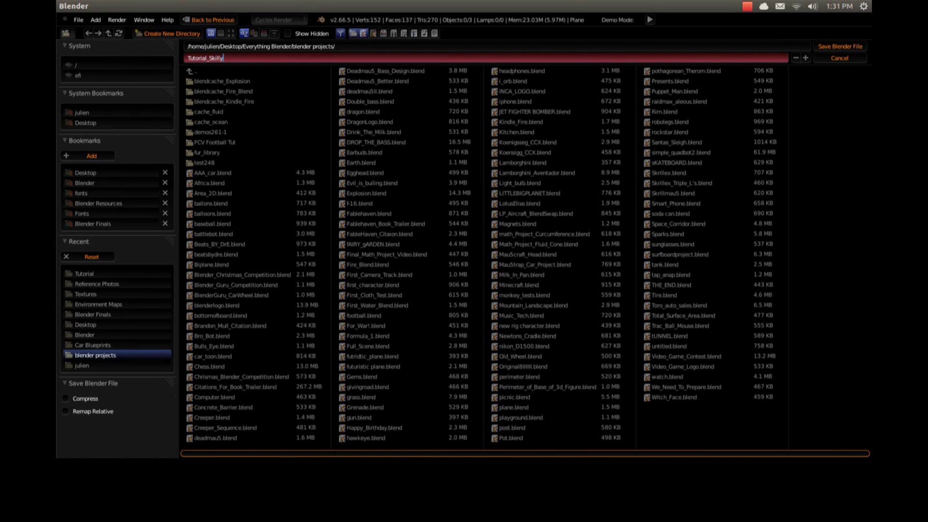
key("Return")
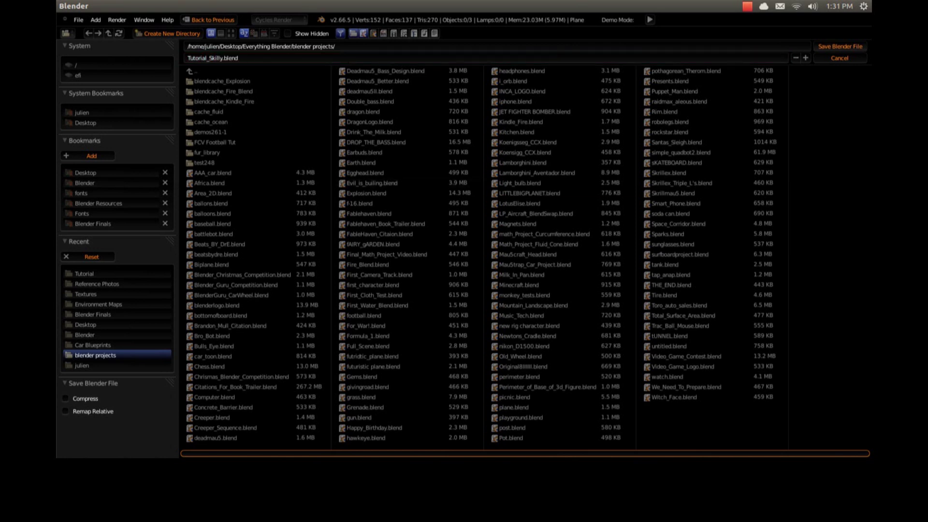
key("Return")
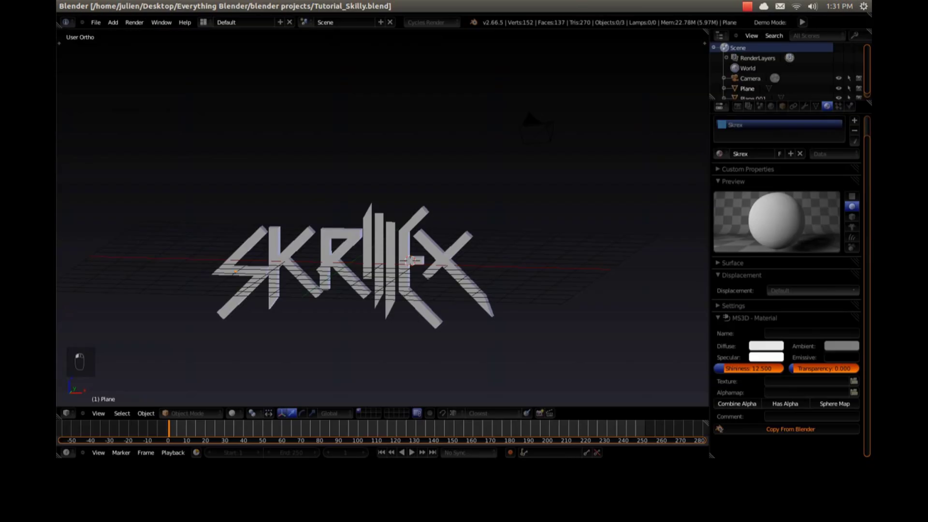
key("ctrl+s")
key("ctrl+s")
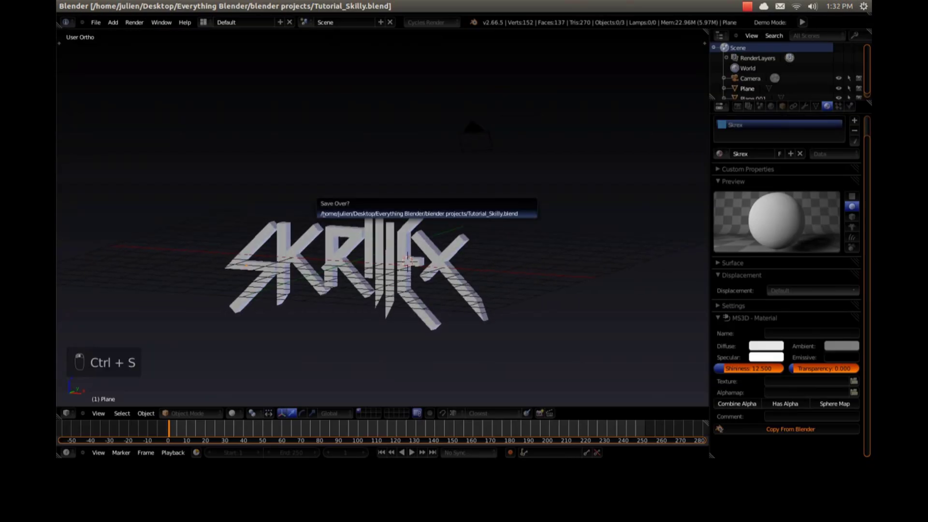
key("Return")
key("ctrl+s")
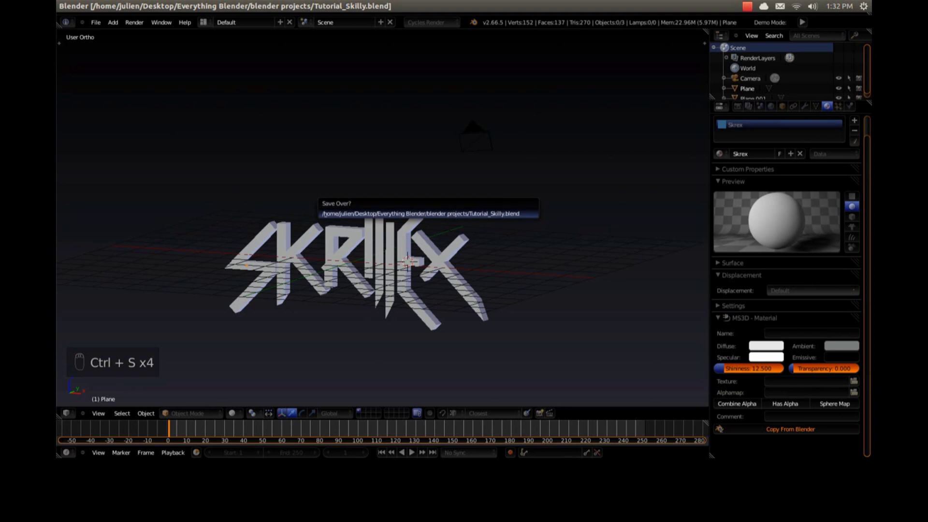
Undo the Y-axis extrusion of the letters and the selection changes around it
right_click(380, 252)
key("ctrl+z")
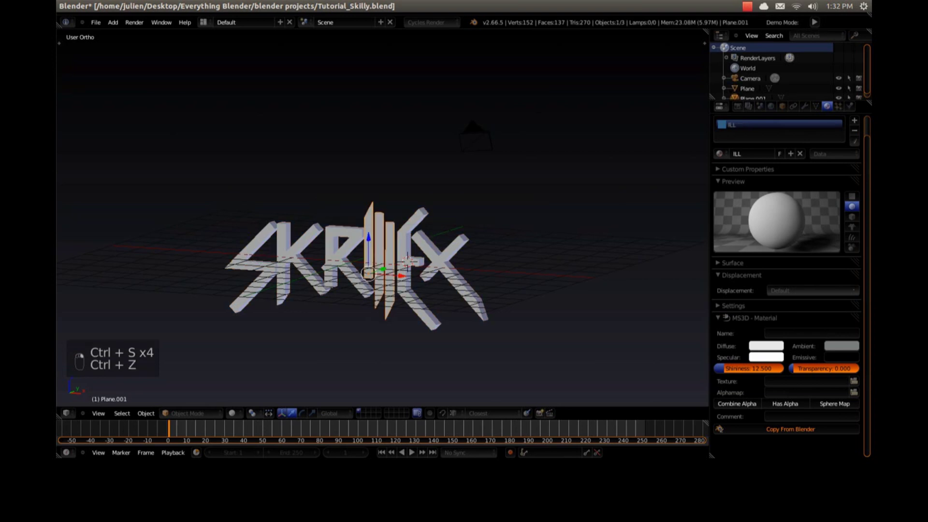
key("ctrl+z")
key("ctrl+z")
key("ctrl+z")
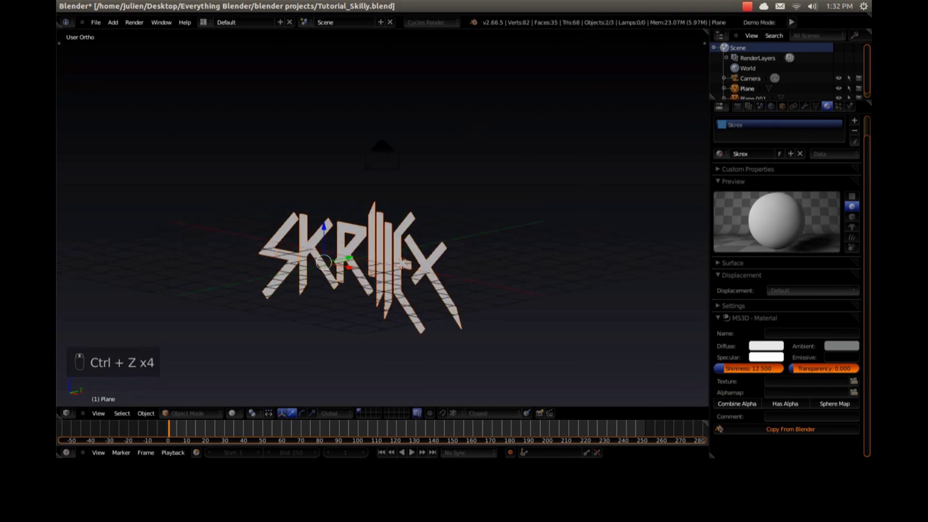
key("ctrl+z")
Select all geometry of the three bars in Edit Mode and return to Object Mode
key("KP_3")
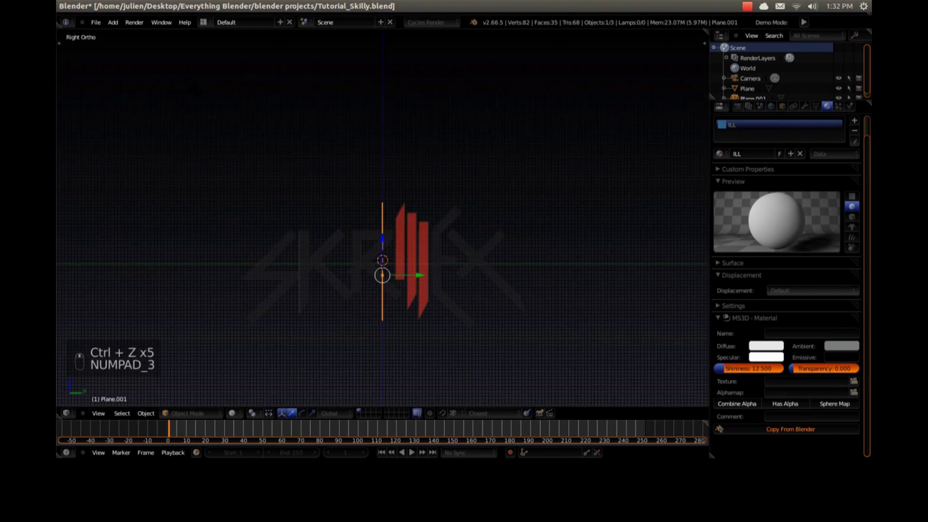
key("Tab")
key("a")
key("a")
middle_click_drag(368, 290, 403, 297)
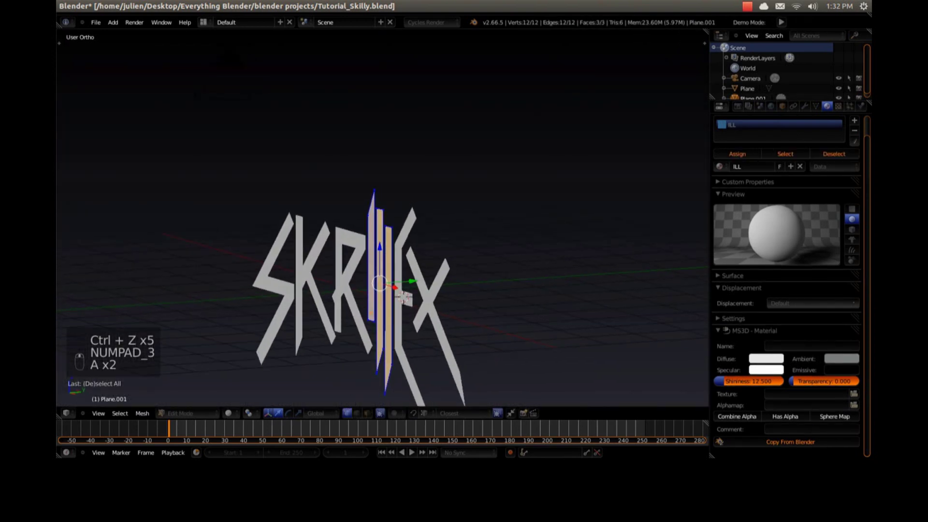
key("Tab")
Try to extrude the whole letter mesh by 1 along its normals, then undo it
right_click(342, 285)
key("Tab")
key("a")
key("KP_3")
key("e")
key("1")
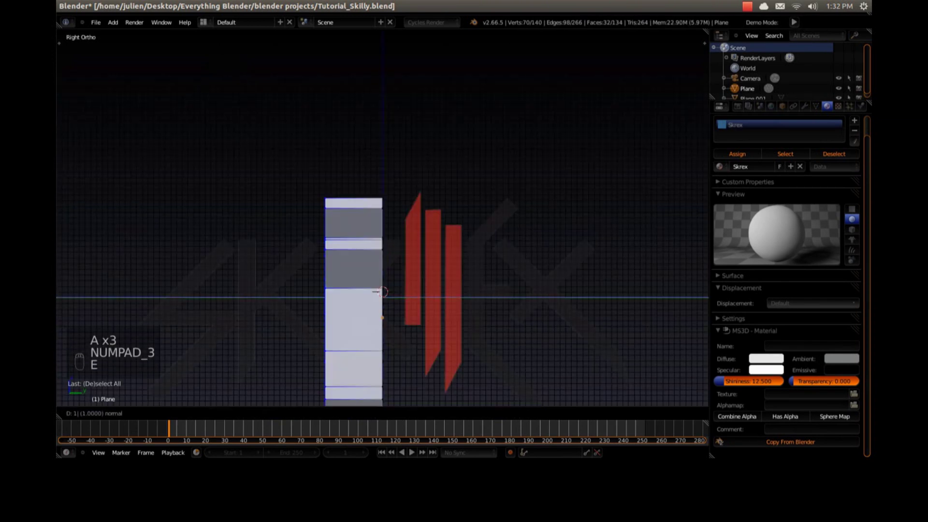
left_click(379, 292)
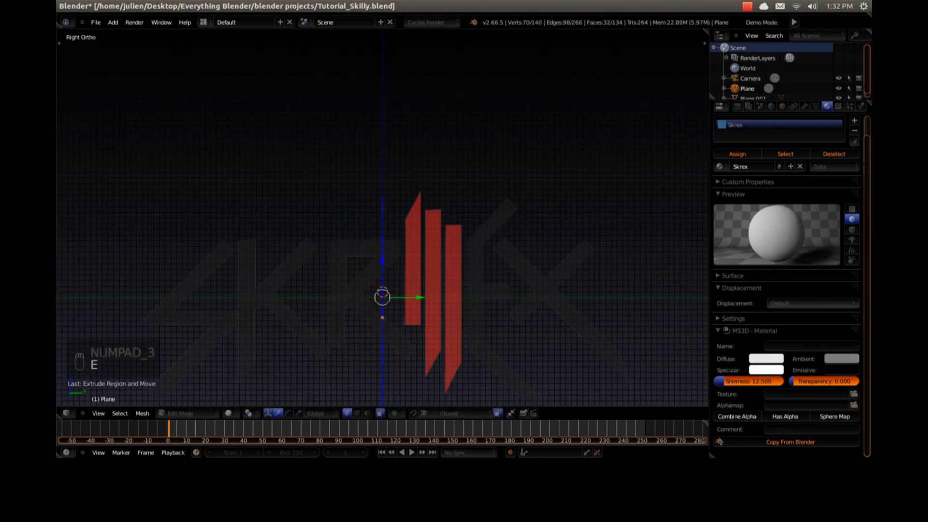
key("ctrl+z")
Extrude the whole letter mesh by 0.5 and check the thickness in Object Mode from an angle
key("e")
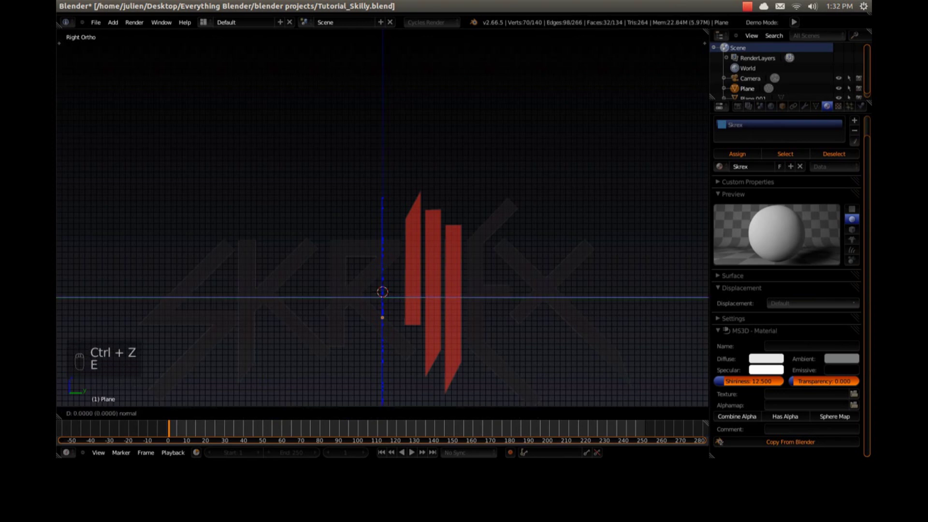
type("0.5")
key("Return")
key("a")
middle_click_drag(380, 292, 408, 317)
key("z")
key("z")
key("Tab")
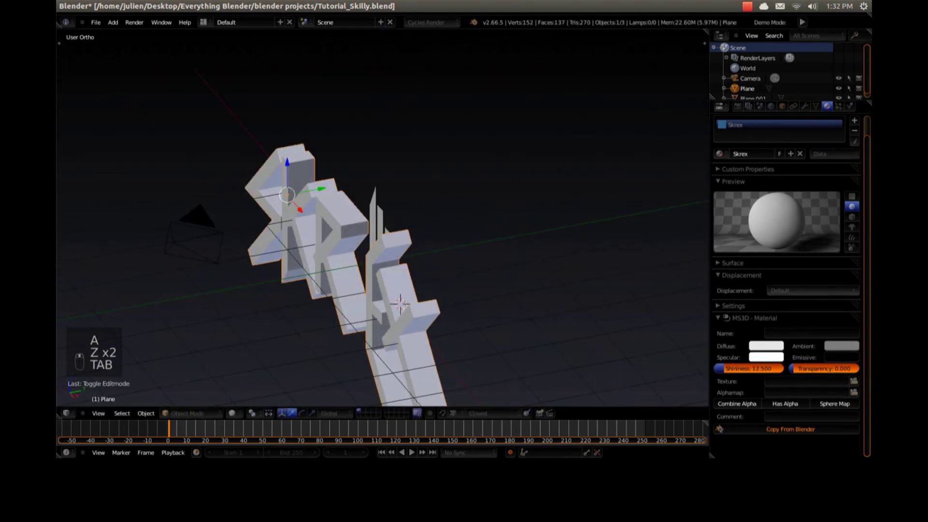
Undo the 0.5 extrusion of the letters
key("KP_1")
key("Tab")
key("Tab")
key("ctrl+shift+z")
key("ctrl+z")
key("ctrl+z")
Select the whole letter mesh, extrude it to another depth and inspect the thickness from an angle
key("Tab")
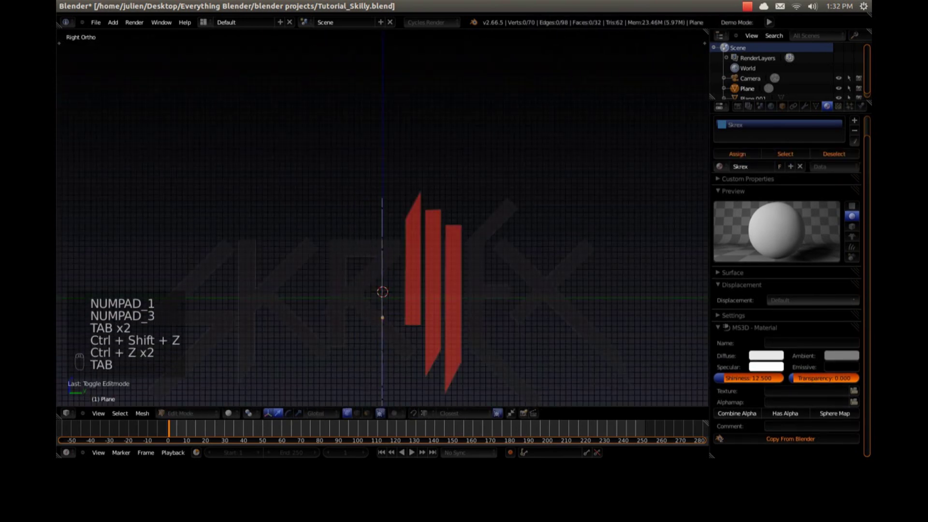
key("a")
key("a")
key("e")
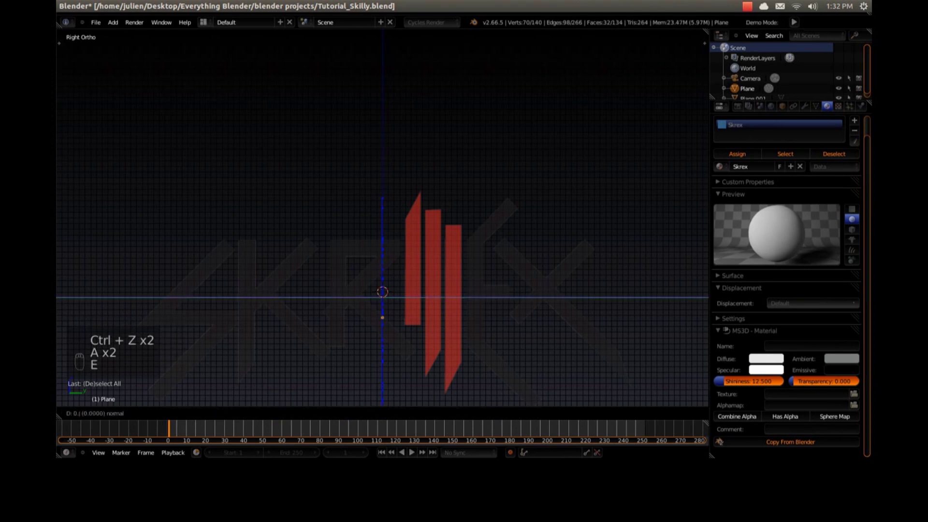
left_click(371, 295)
key("a")
key("Tab")
middle_click_drag(371, 295, 438, 327)
mouse_move(424, 293)
middle_mouse_down()
mouse_move(465, 296)
mouse_move(416, 296)
middle_mouse_up()
Undo the second trial extrusion depth of the letters
key("KP_3")
key("Tab")
key("Tab")
key("ctrl+z")
key("ctrl+z")
Extrude the whole letter mesh to a thin depth toward negative Y and return to Object Mode
key("Tab")
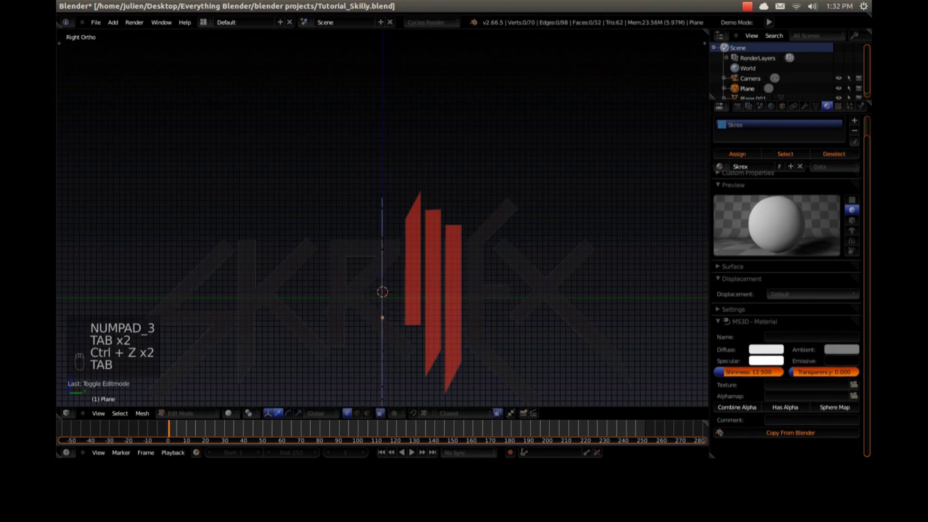
key("a")
key("a")
key("e")
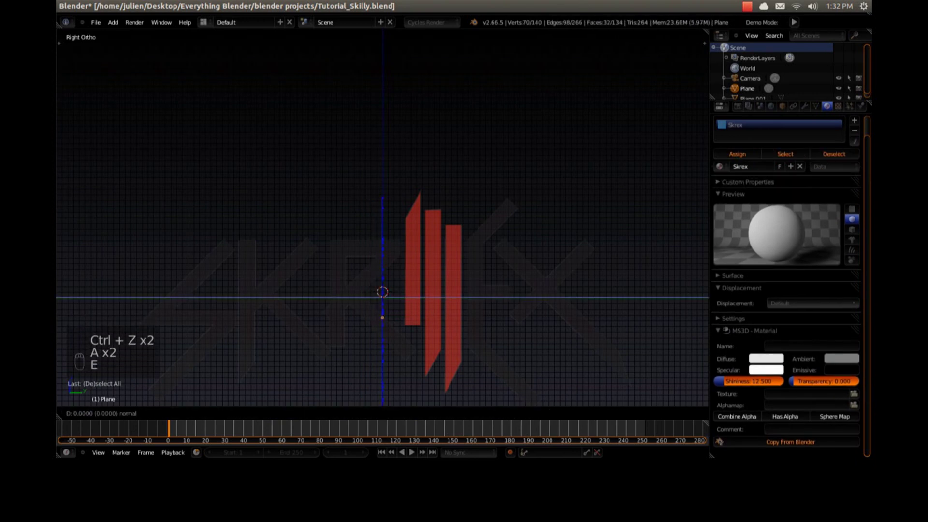
left_click(368, 290)
key("a")
key("Tab")
middle_click_drag(368, 290, 464, 295)
middle_click_drag(309, 237, 381, 251)
Extrude the three flat bars along their normals to give them thickness, and show the solid logo with nothing selected
right_click(380, 237)
key("KP_3")
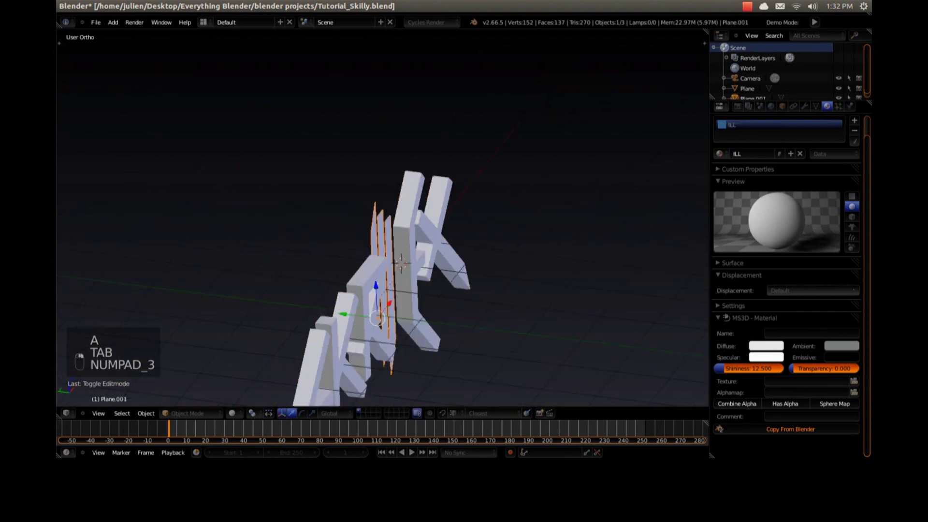
key("Tab")
key("e")
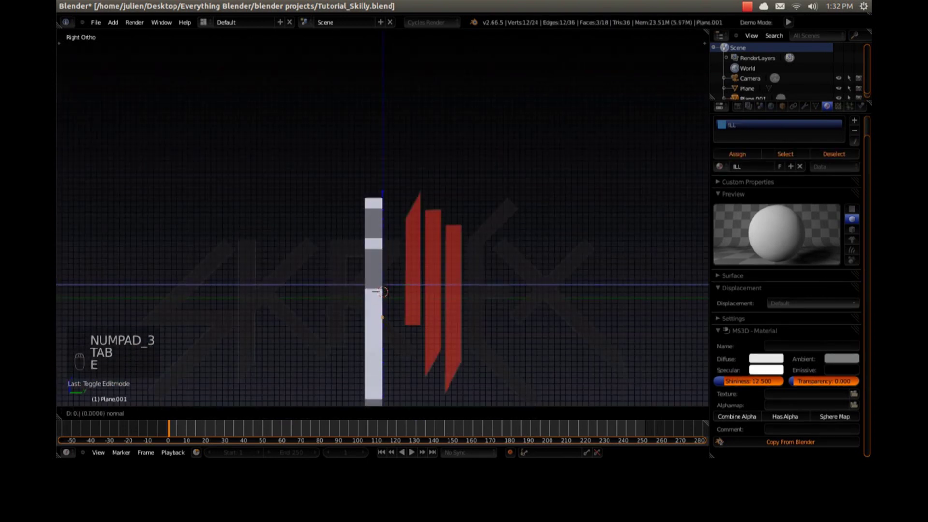
left_click(382, 292)
key("a")
key("Tab")
key("z")
mouse_move(382, 292)
middle_mouse_down()
mouse_move(424, 295)
mouse_move(466, 266)
mouse_move(416, 266)
mouse_move(382, 295)
middle_mouse_up()
key("a")
key("z")
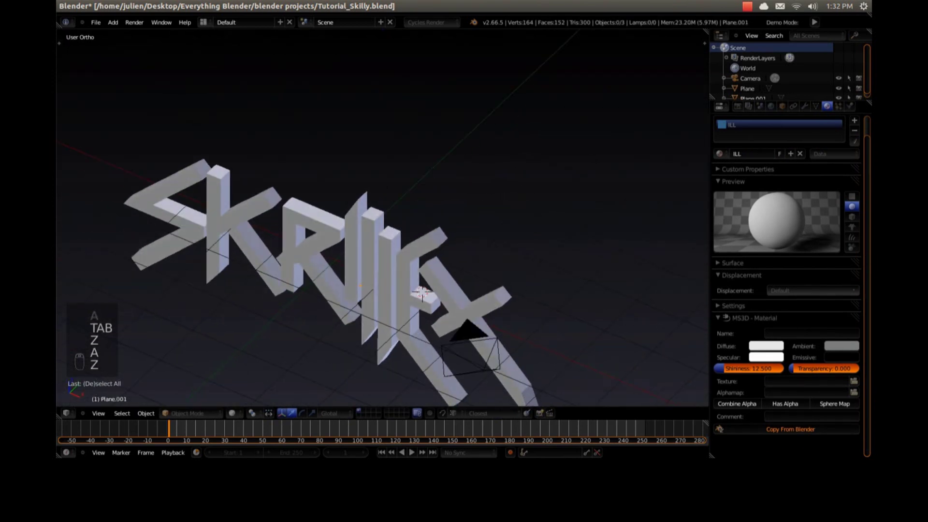
Add a Bevel modifier to the letters and set its width to 0.25
right_click(306, 225)
left_click(790, 141)
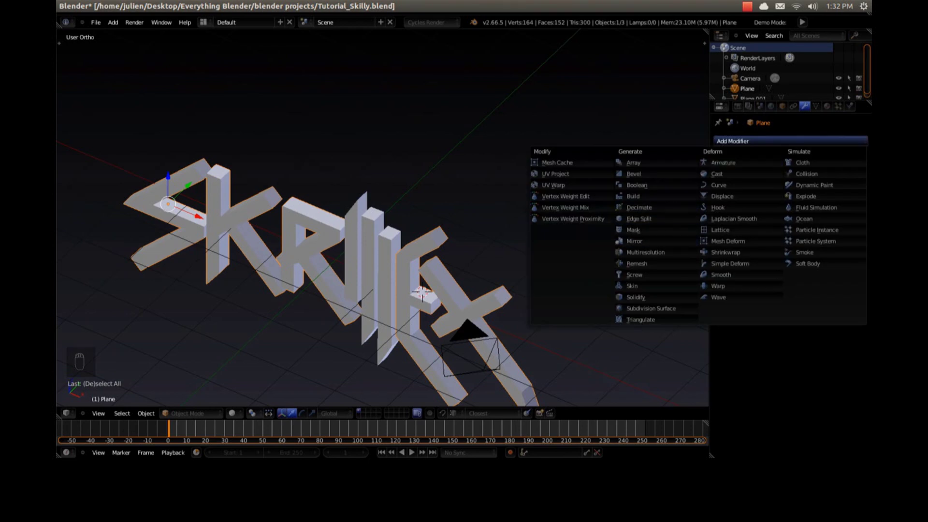
left_click(634, 174)
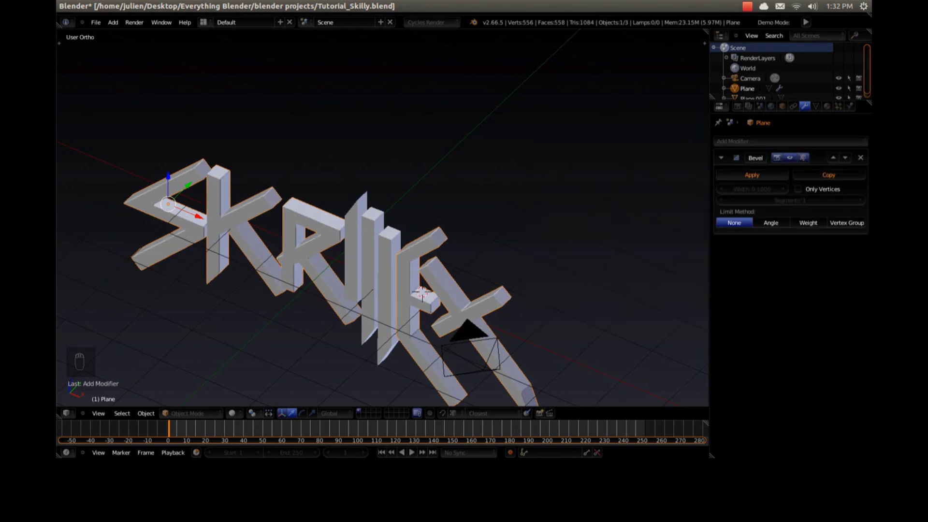
left_click_drag(753, 189, 773, 189)
left_click(753, 189)
type(".25")
key("Return")
Set the letters' bevel to 5 segments and deselect the letters
scroll(382, 217, "up", 5)
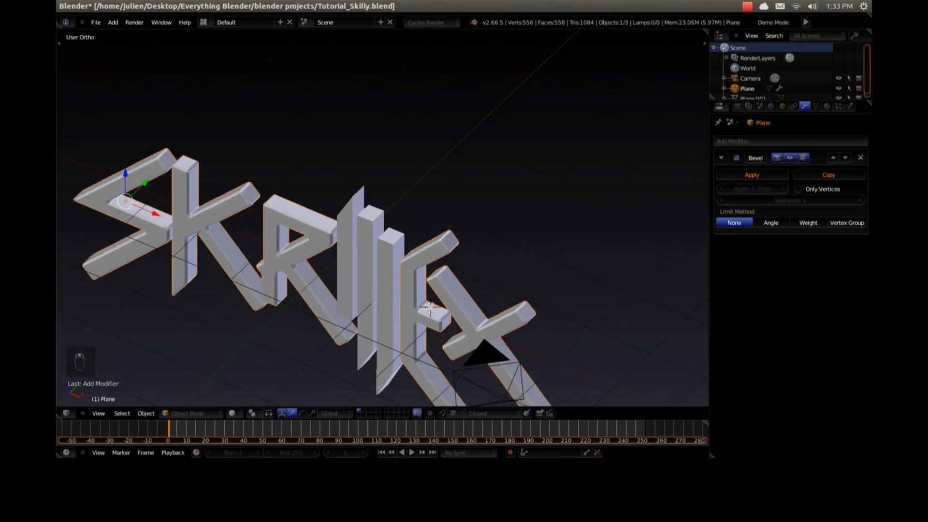
left_click(791, 200)
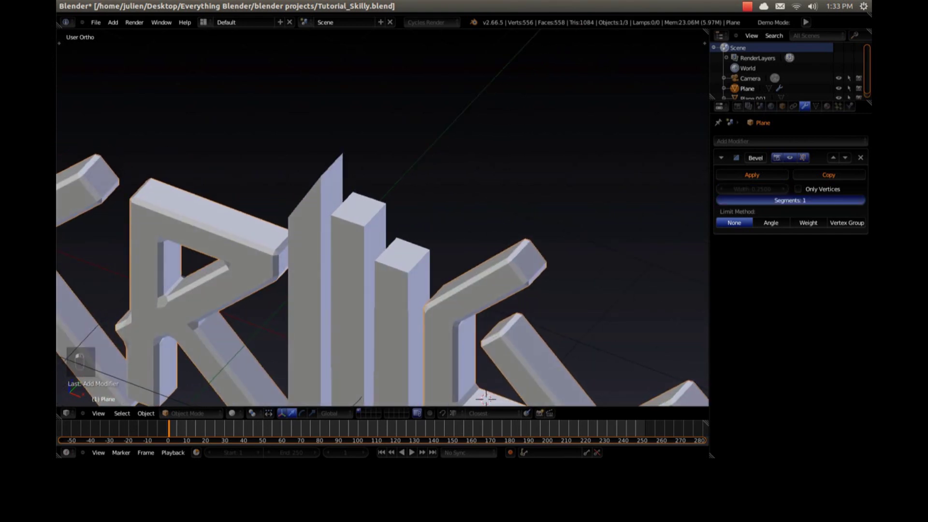
key("Return")
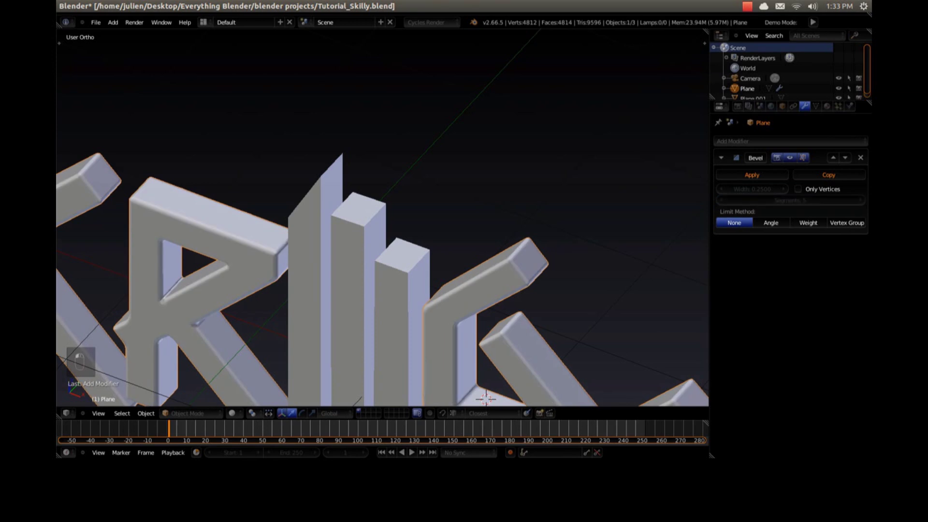
scroll(382, 218, "down", 3)
key("a")
middle_click_drag(382, 217, 370, 201)
middle_click_drag(435, 220, 438, 220)
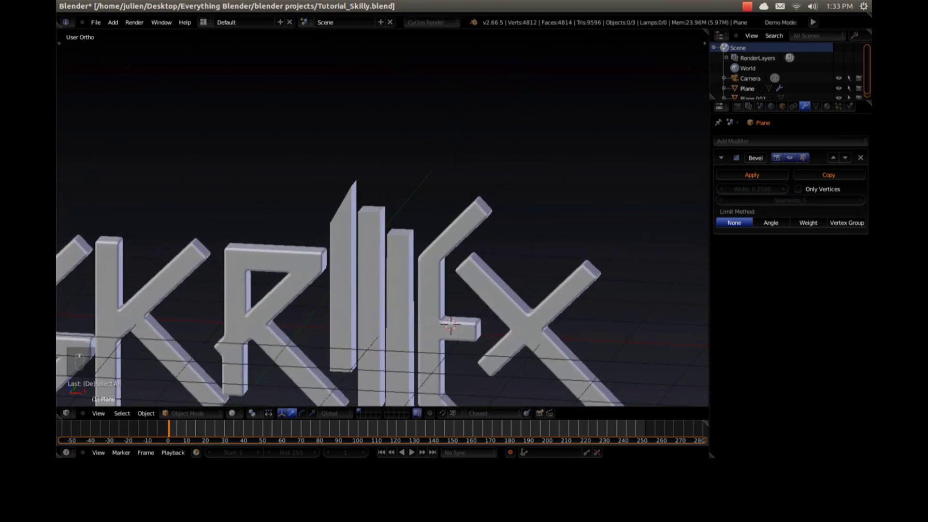
Apply smooth shading to the letters
key("t")
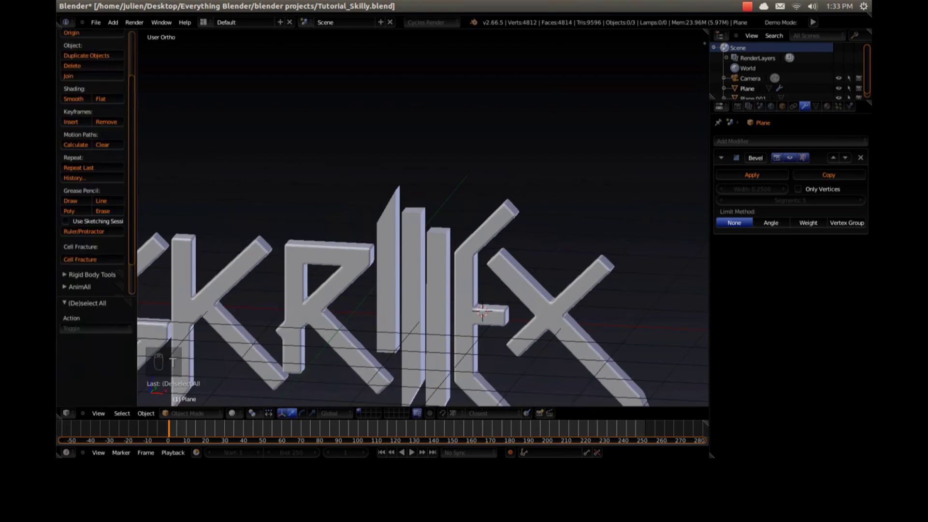
key("t")
right_click(251, 290)
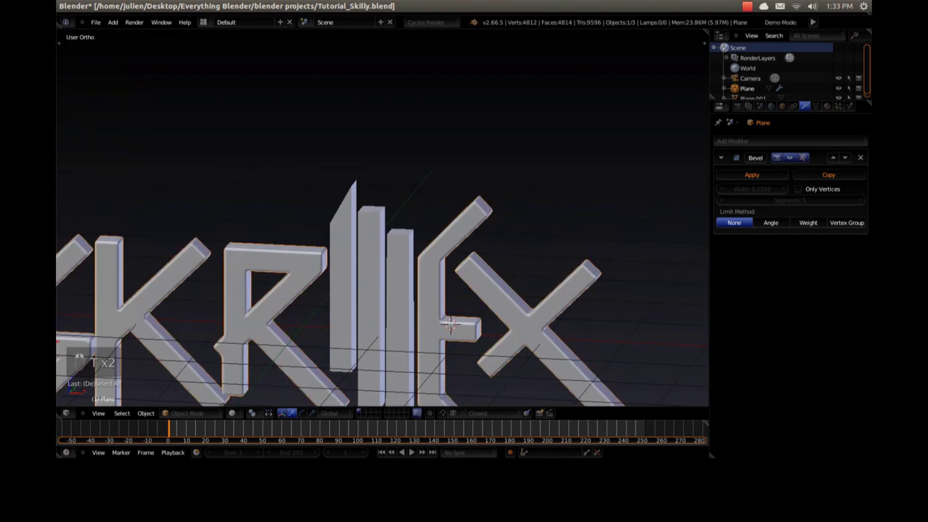
key("t")
left_click(74, 98)
key("t")
middle_click_drag(338, 241, 397, 264)
Add an Edge Split modifier to the letters
left_click(774, 141)
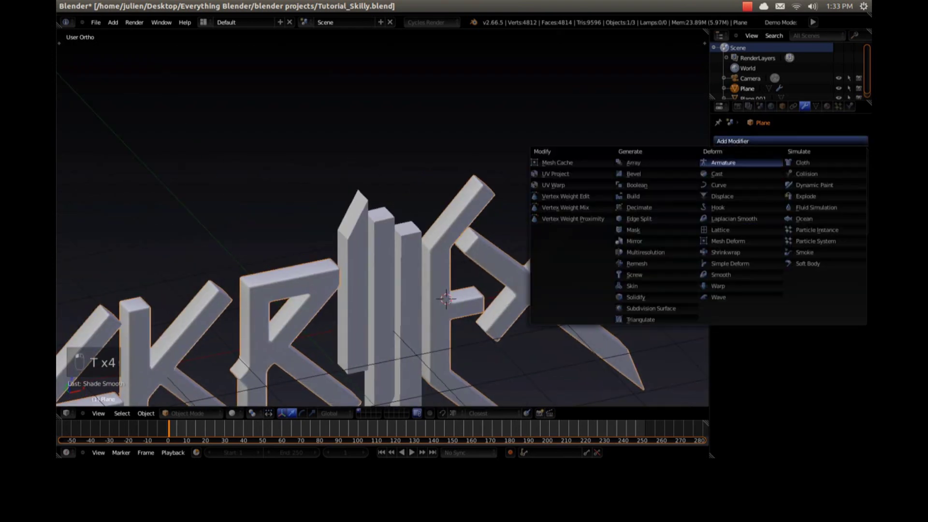
left_click(657, 219)
middle_click_drag(464, 252, 350, 252)
Select the three bars between the R and the E of the logo
right_click(363, 261)
right_click(303, 216)
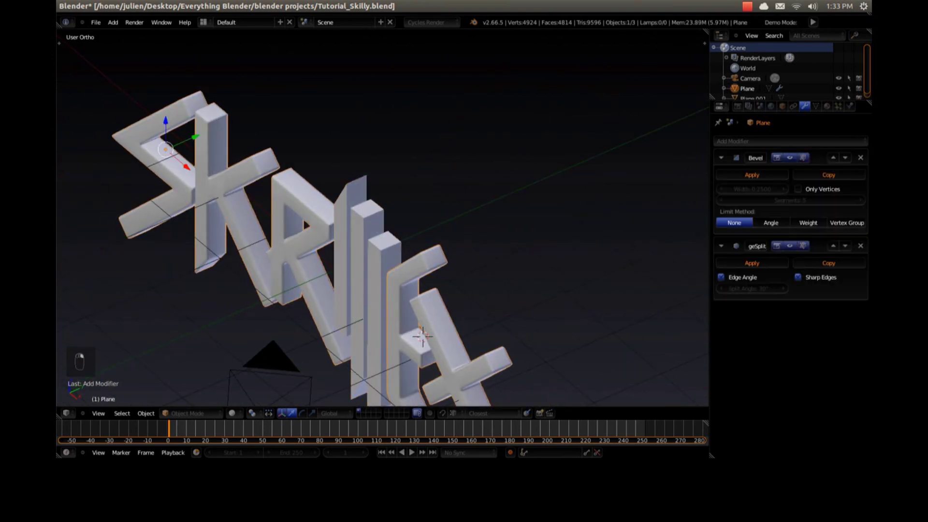
right_click(303, 217)
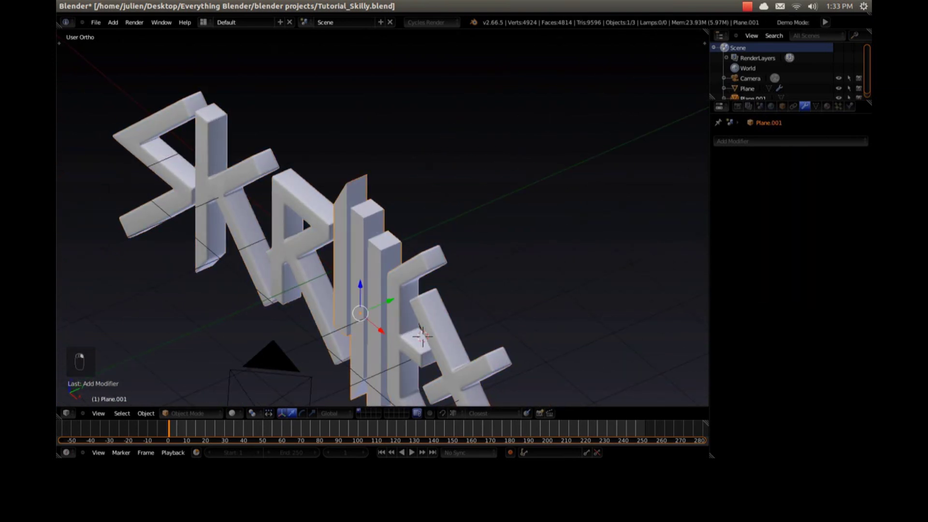
Add a Bevel modifier to the three-bar object with a width of 0.25 and 5 segments
left_click(739, 141)
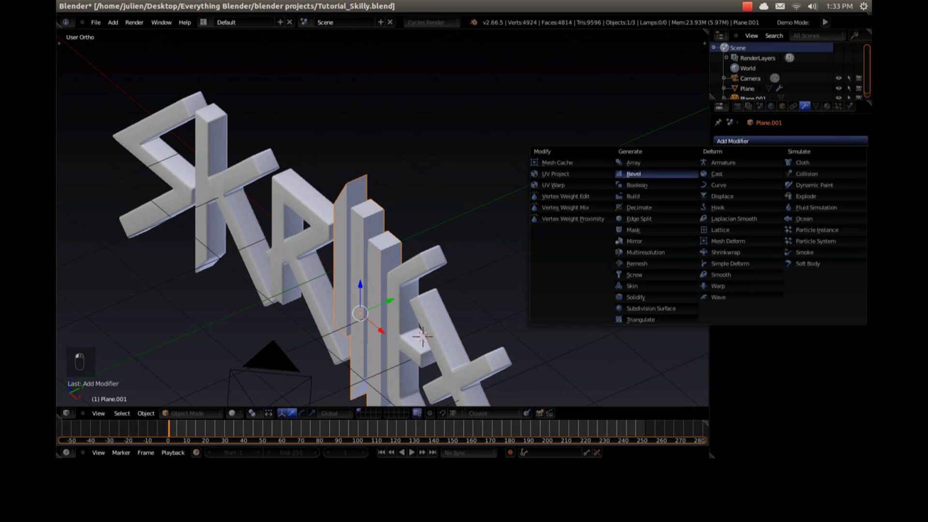
left_click(633, 173)
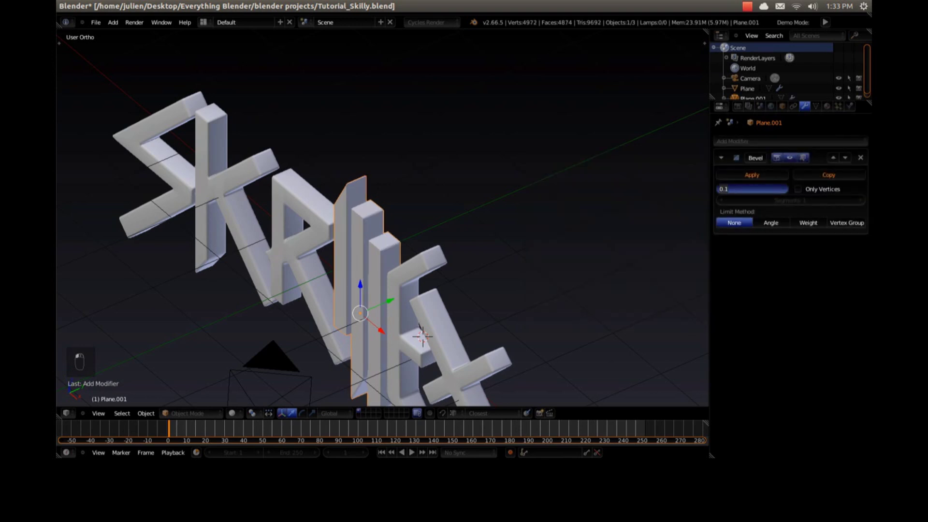
left_click(774, 200)
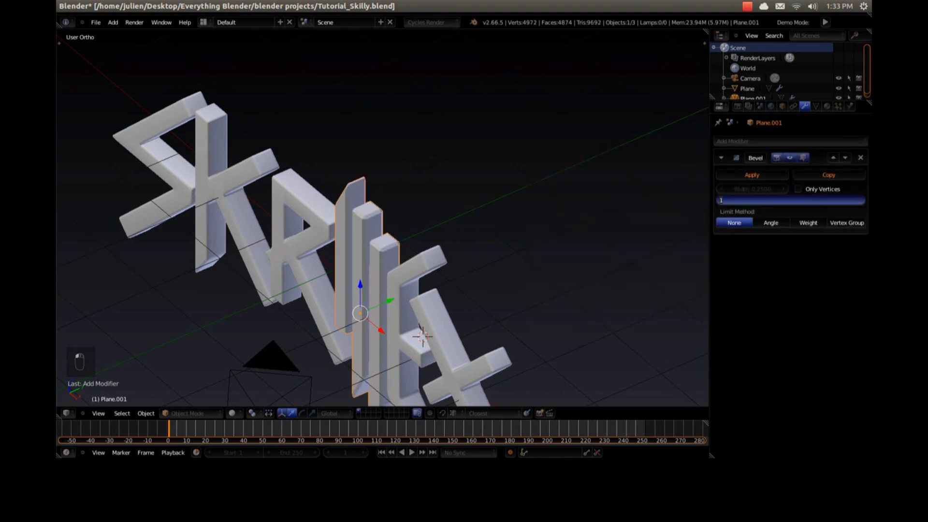
type("5")
key("Return")
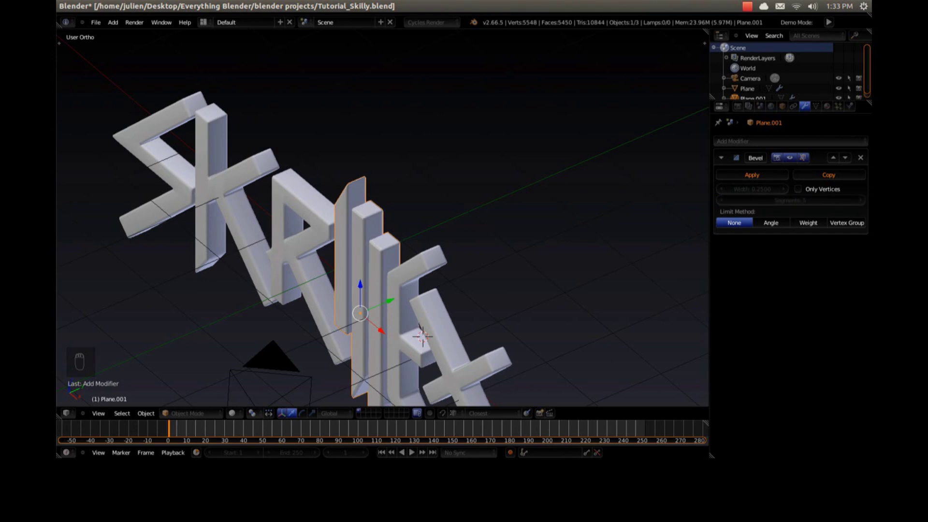
Apply smooth shading to the three-bar object and add an Edge Split modifier to it
key("t")
left_click(73, 99)
key("t")
left_click(773, 141)
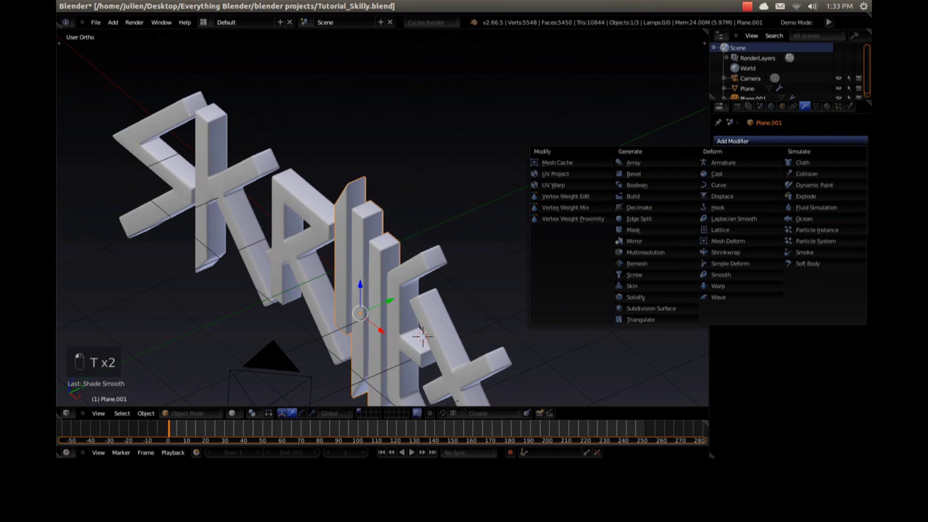
left_click(639, 219)
Inspect the bevelled logo letters and bars from several angles and through the camera
middle_click_drag(484, 252, 452, 232)
key("a")
scroll(565, 237, "down", 3)
right_click(411, 285)
right_click_drag(393, 285, 392, 318)
right_click(393, 316)
right_click(411, 307)
scroll(411, 307, "down", 1)
key("a")
scroll(411, 307, "down", 2)
middle_click_drag(411, 307, 358, 295)
key("KP_0")
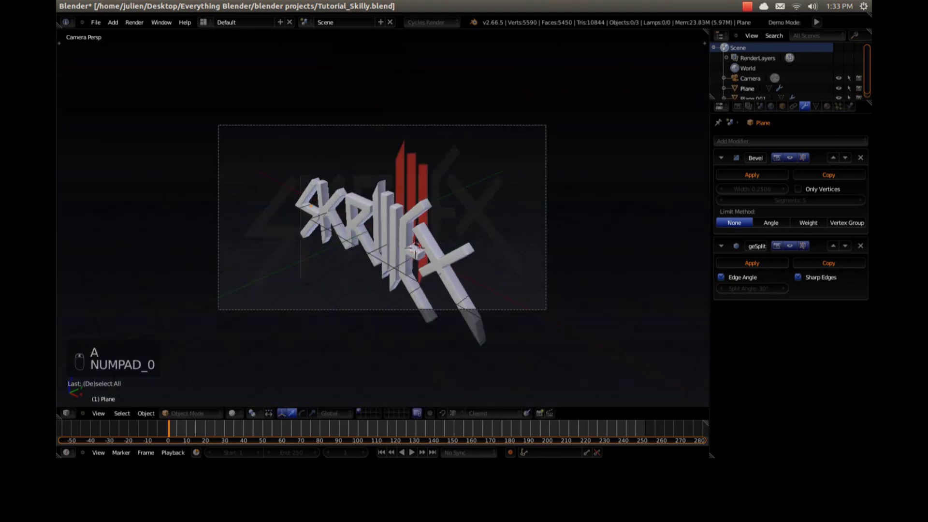
key("KP_0")
Show the empty second layer in front view and reset the 3D cursor to the world origin
key("KP_1")
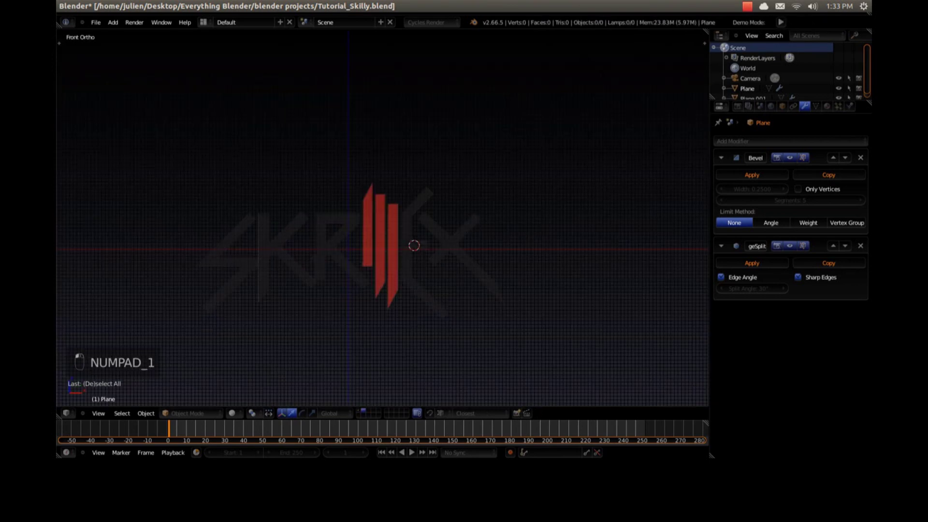
key("shift+c")
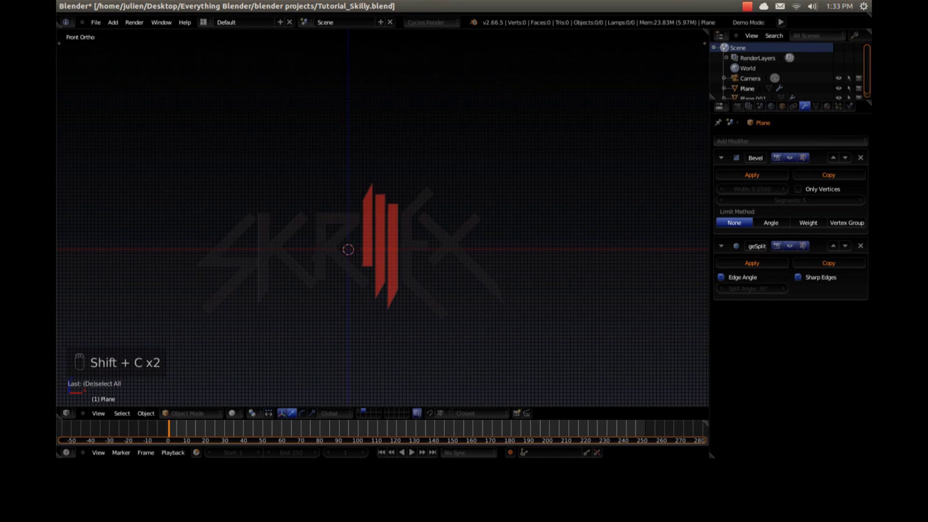
left_click(301, 186)
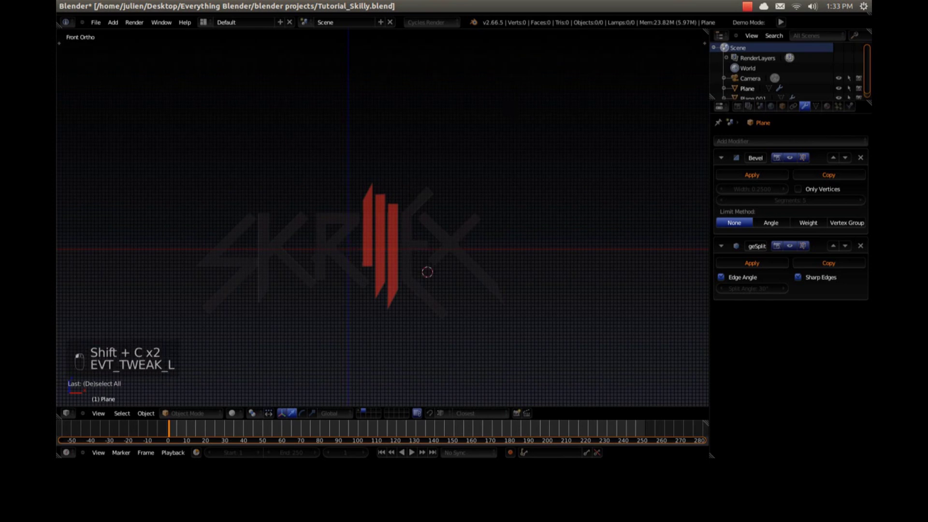
key("shift+c")
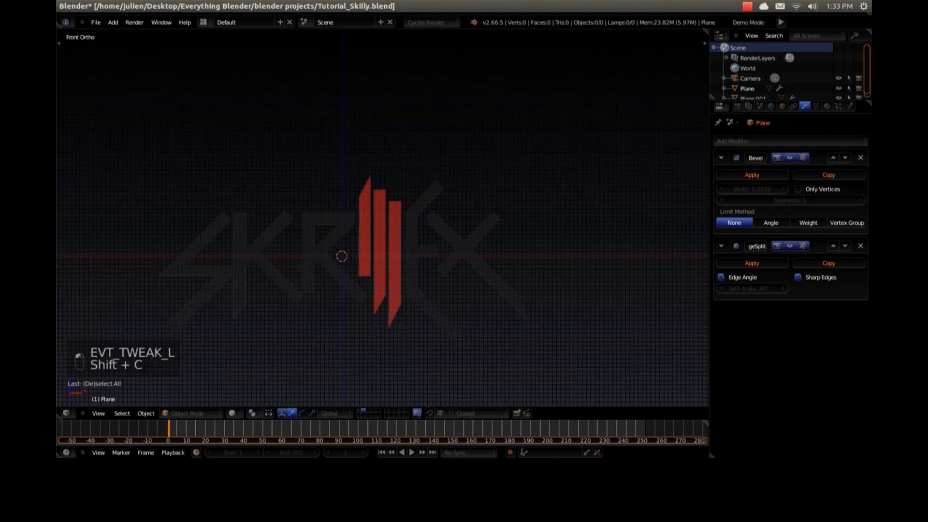
Hide the Skrillex_Logo.png background image in the viewport and collapse its settings
key("t")
key("t")
key("t")
key("n")
key("n")
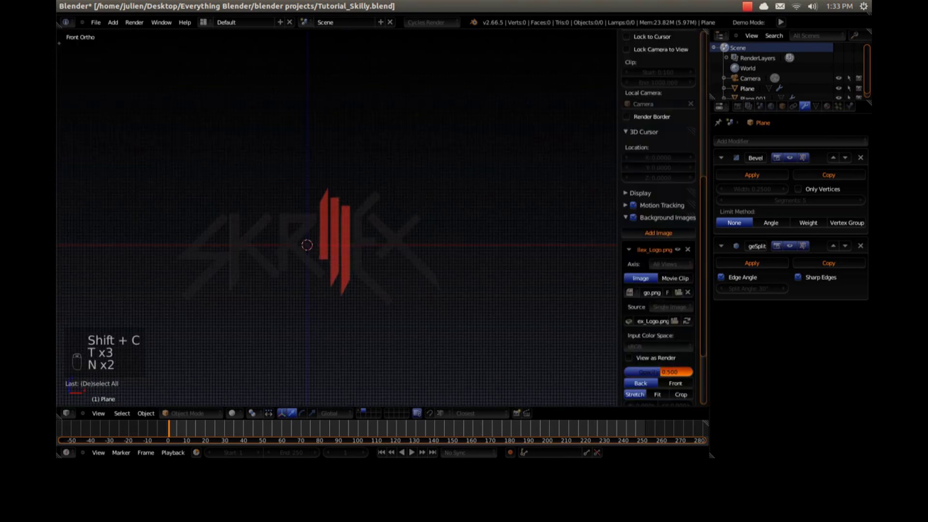
scroll(672, 218, "down", 2)
left_click(678, 209)
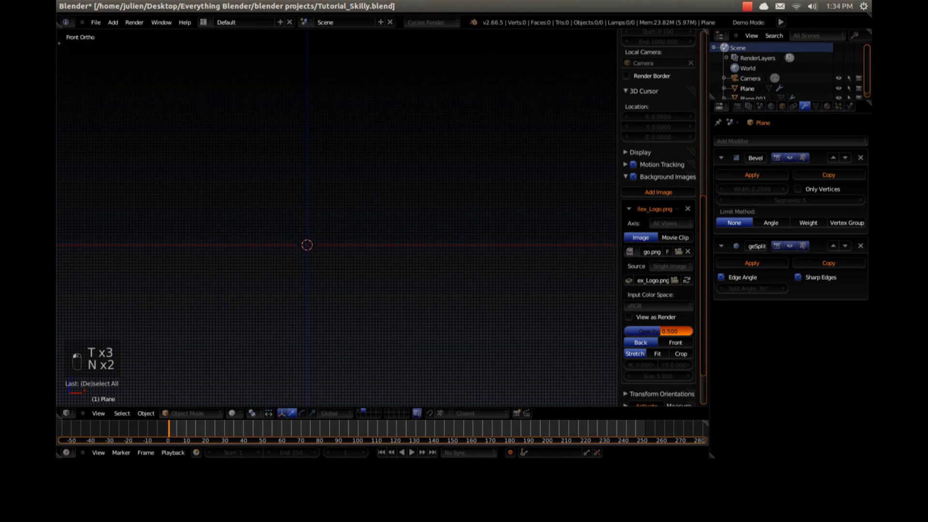
left_click(629, 209)
Add a second background image from the Tutorial folder on the Desktop, using skrillex_logo_fan_art_by_devevo-d49hvgm.jpg
left_click(659, 193)
left_click(674, 285)
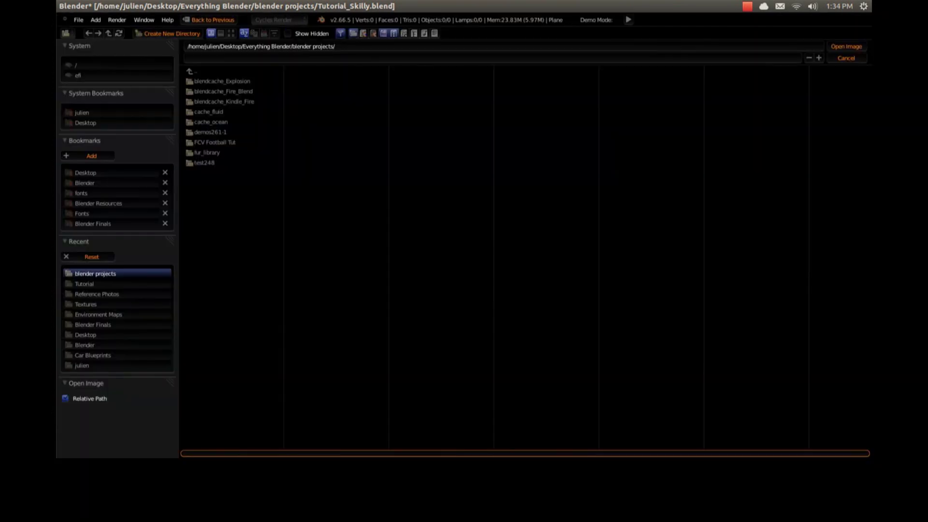
left_click(86, 173)
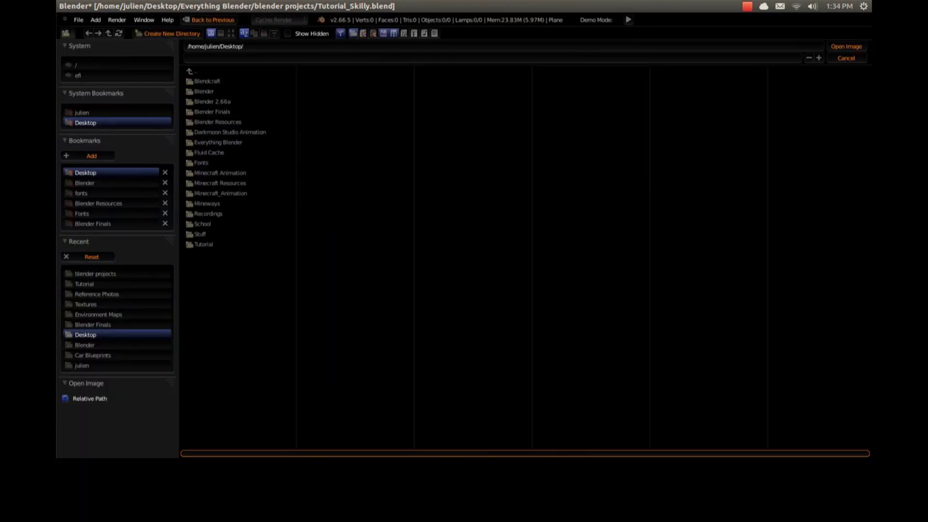
left_click(203, 244)
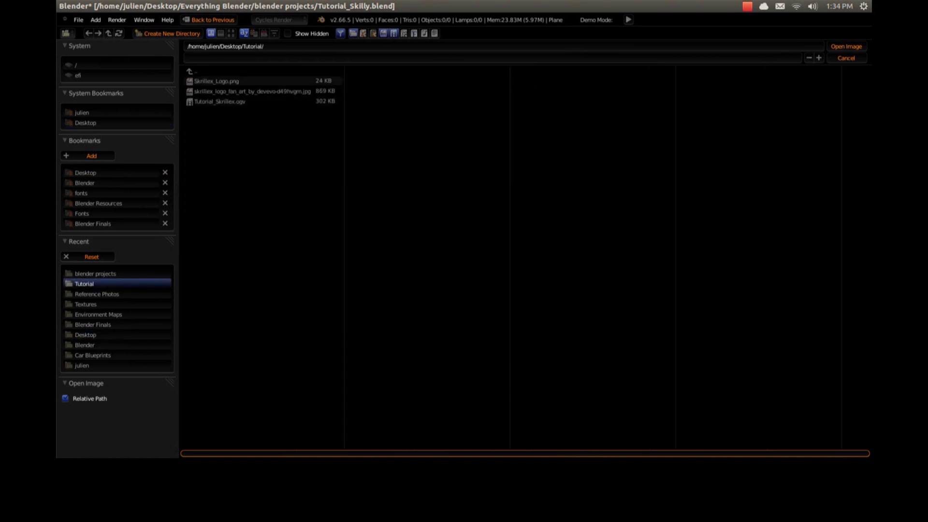
left_click(231, 34)
left_click(333, 100)
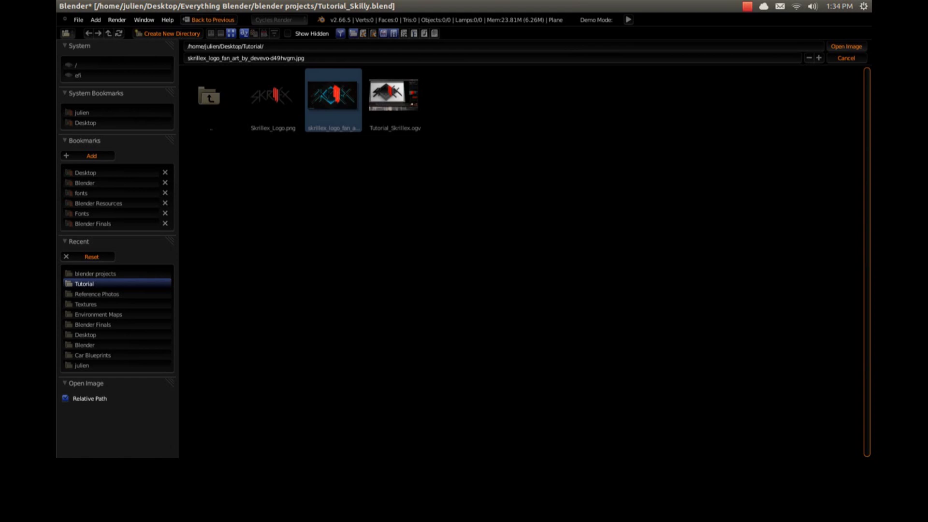
left_click(847, 46)
scroll(337, 217, "up", 2)
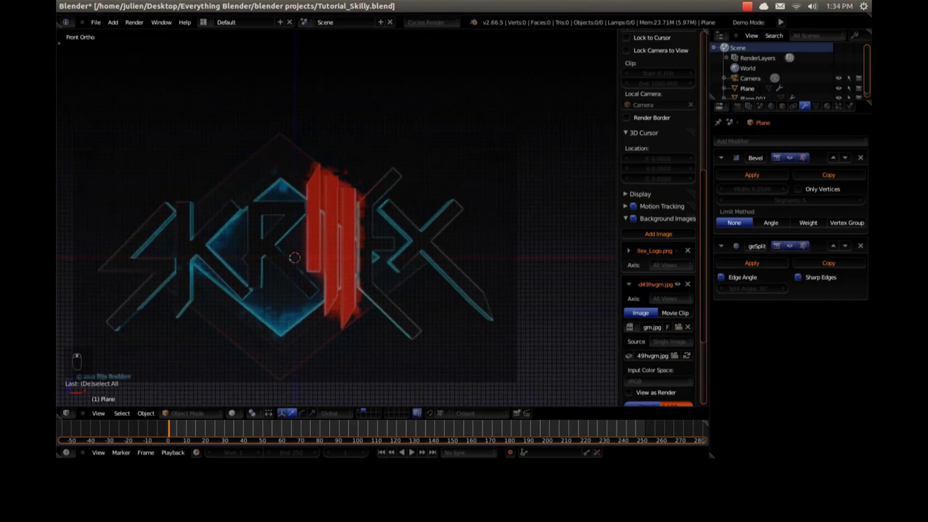
Add a plane at the origin, rotate it 90° about the X axis, and turn it 45° in front view into a diamond
middle_click_drag(319, 251, 334, 250, "shift")
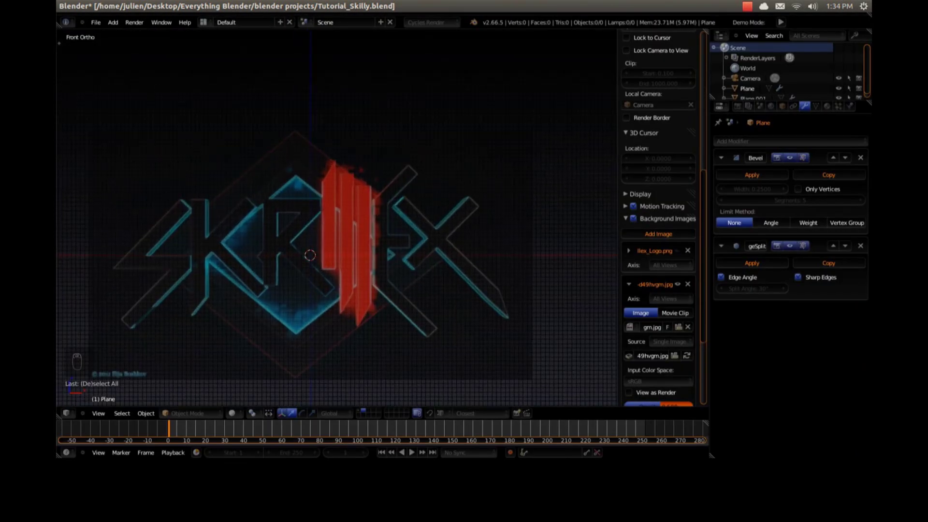
middle_click_drag(335, 250, 392, 236, "shift")
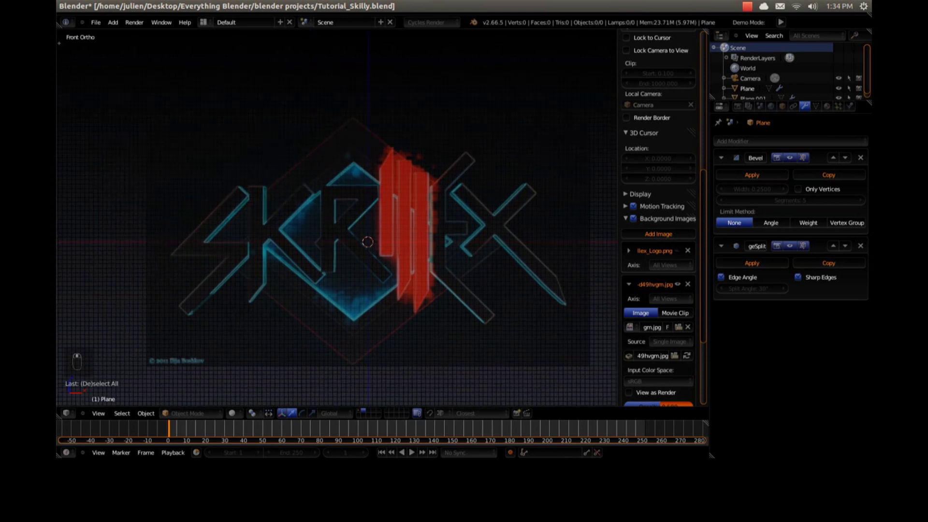
key("shift+a")
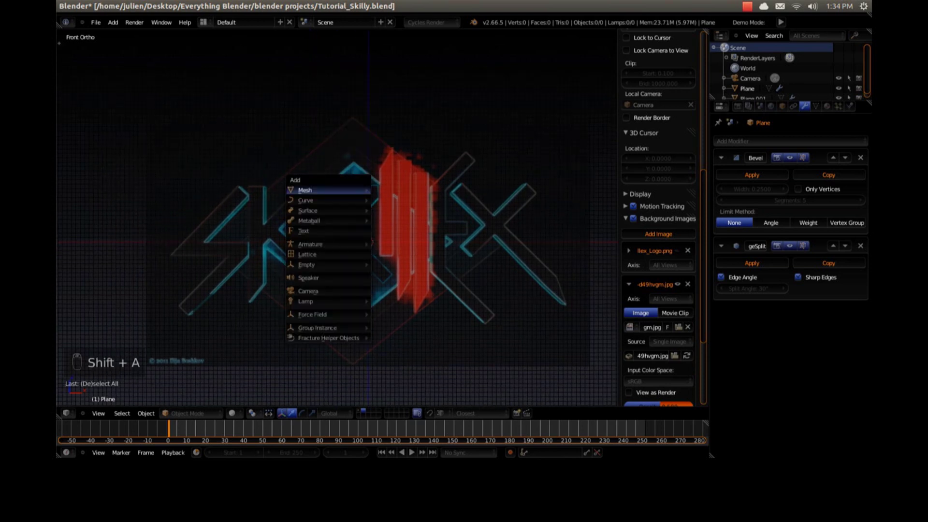
mouse_move(353, 190)
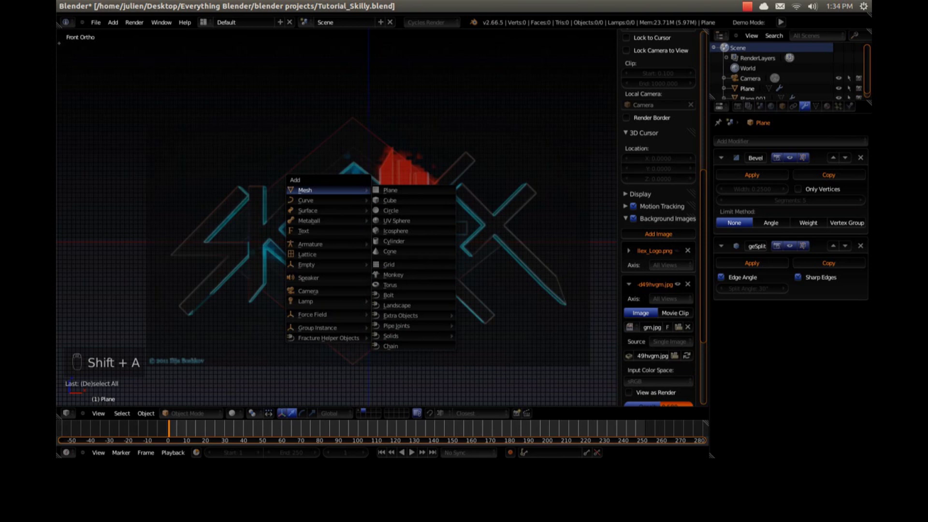
left_click(389, 190)
type("rx")
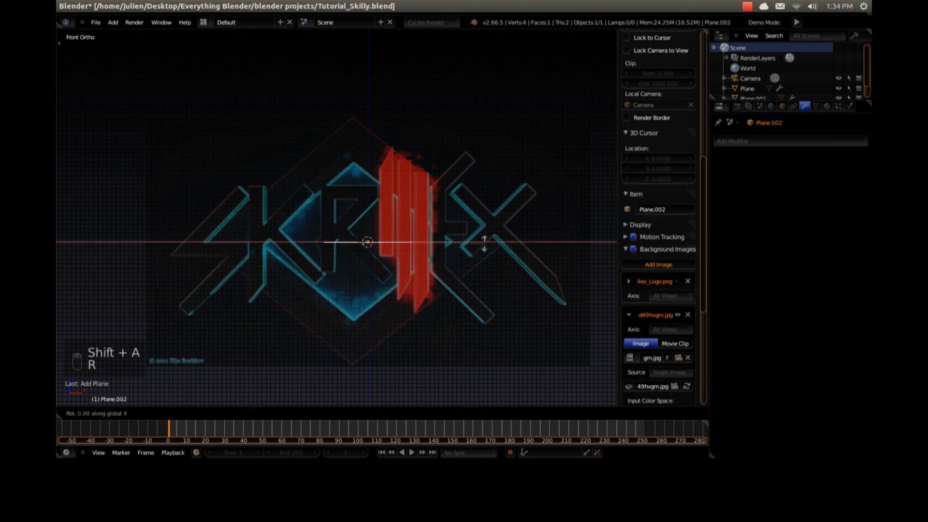
type("90")
key("Return")
type("r4")
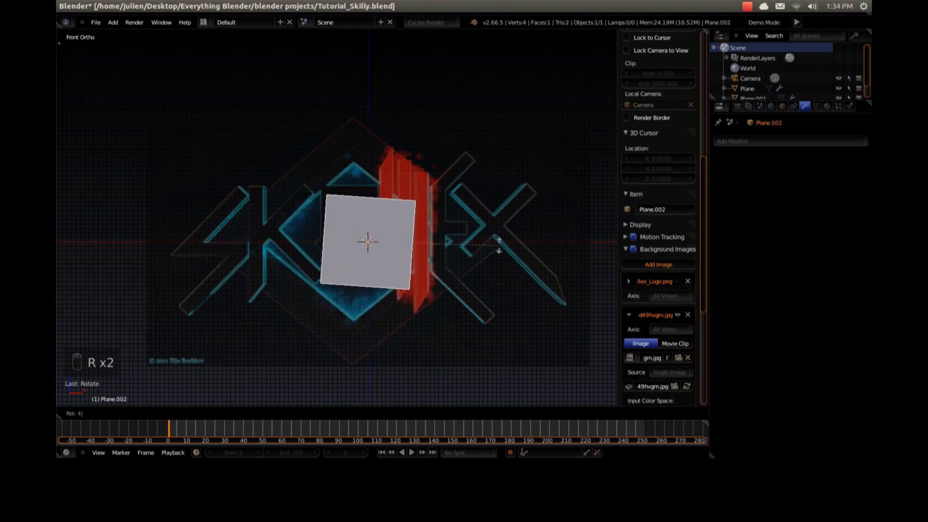
type("5")
key("Return")
Centre the plane on the reference diamond and scale it about 1.98 times to match the outer outline's height
key("g")
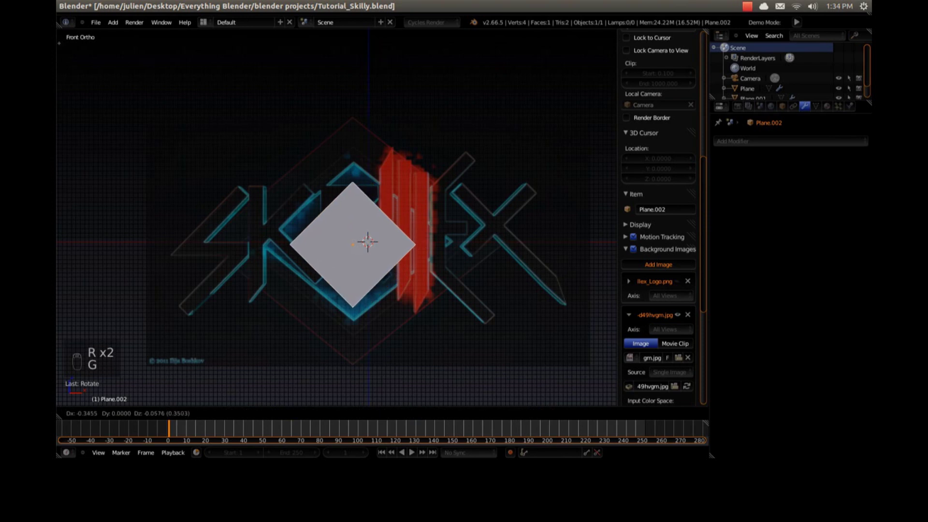
left_click(484, 235)
key("s")
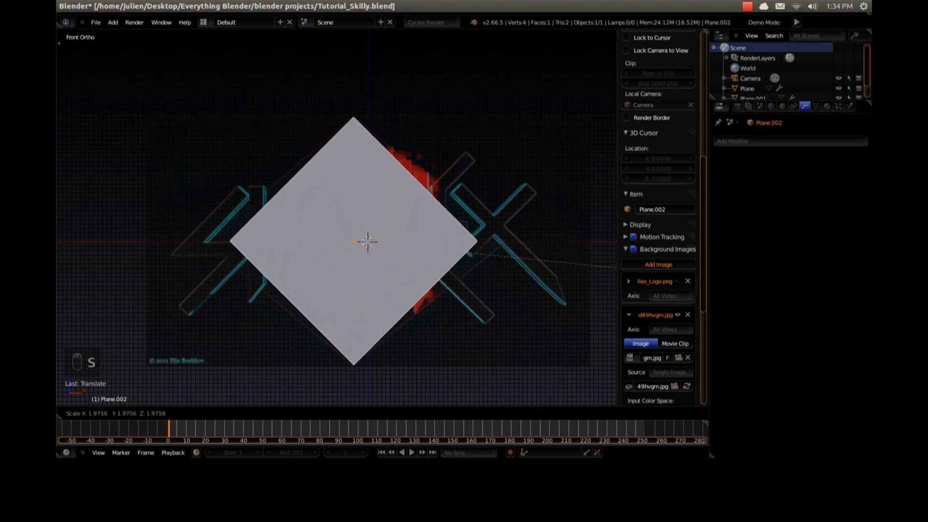
left_click(600, 266)
Edit the plane's mesh in wireframe and move its right corner vertex outward to the reference diamond's right tip
key("z")
key("Tab")
key("a")
key("a")
right_click(478, 241)
left_click_drag(518, 241, 543, 241)
Move the plane's left corner vertex outward to the reference diamond's left tip and clear the selection
key("a")
right_click(230, 241)
left_click(250, 251)
left_click_drag(264, 240, 240, 241)
key("a")
key("a")
key("a")
right_click(201, 241)
key("a")
Set the opacity of the fan-art background image to 0.6
key("ctrl+r")
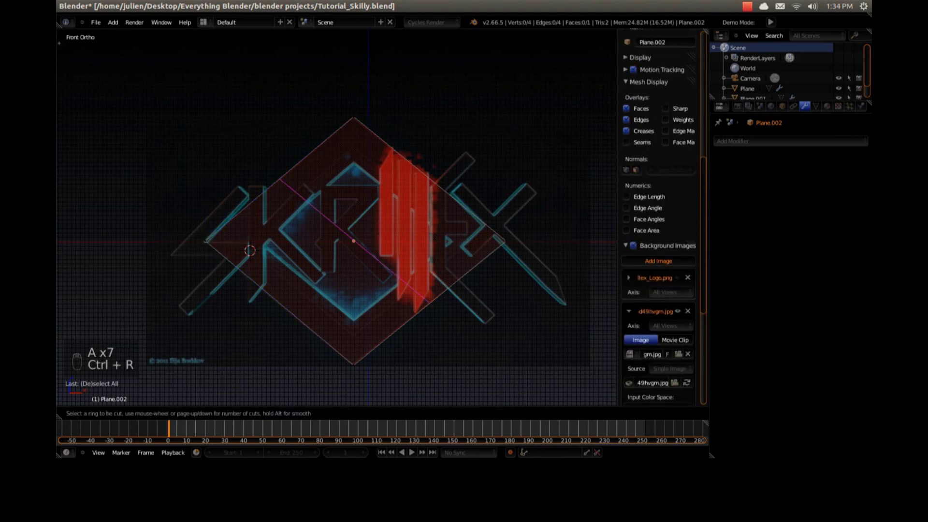
left_click(249, 250)
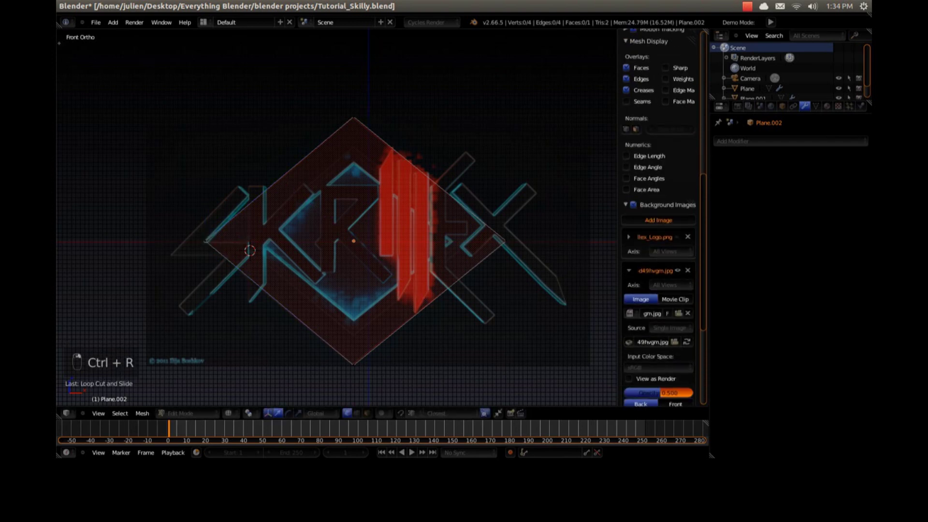
scroll(658, 218, "down", 3)
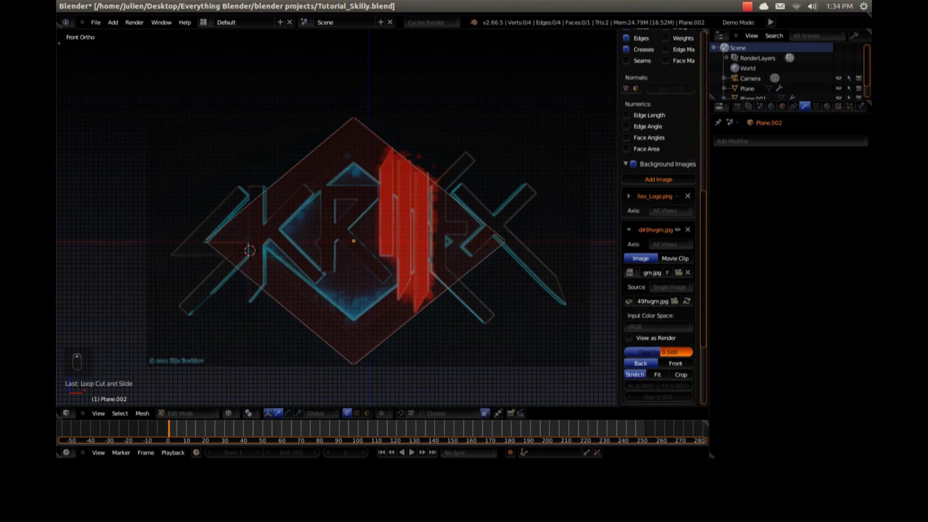
mouse_move(659, 332)
left_mouse_down()
mouse_move(678, 331)
mouse_move(636, 332)
mouse_move(658, 332)
left_mouse_up()
left_click(659, 332)
type(".0.6")
key("Return")
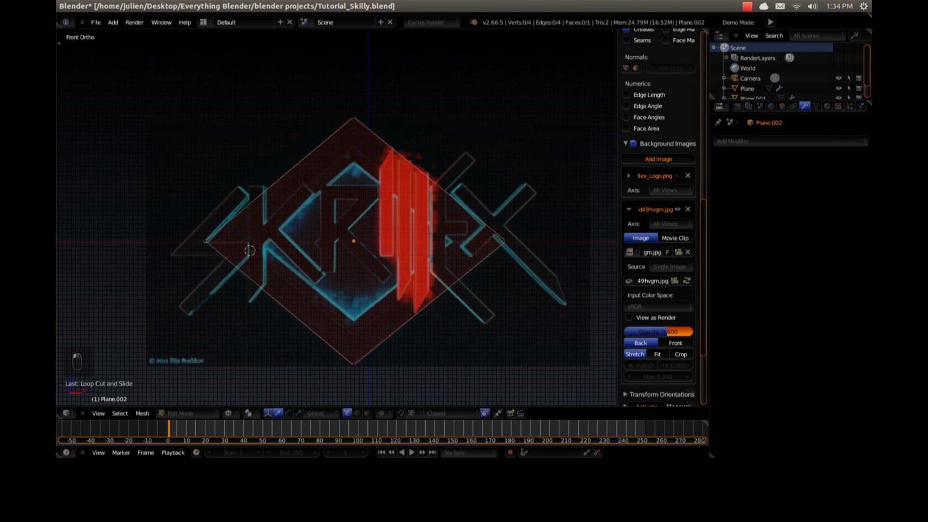
Cut an edge loop into the diamond and slide it close to the lower-left edge
key("ctrl+r")
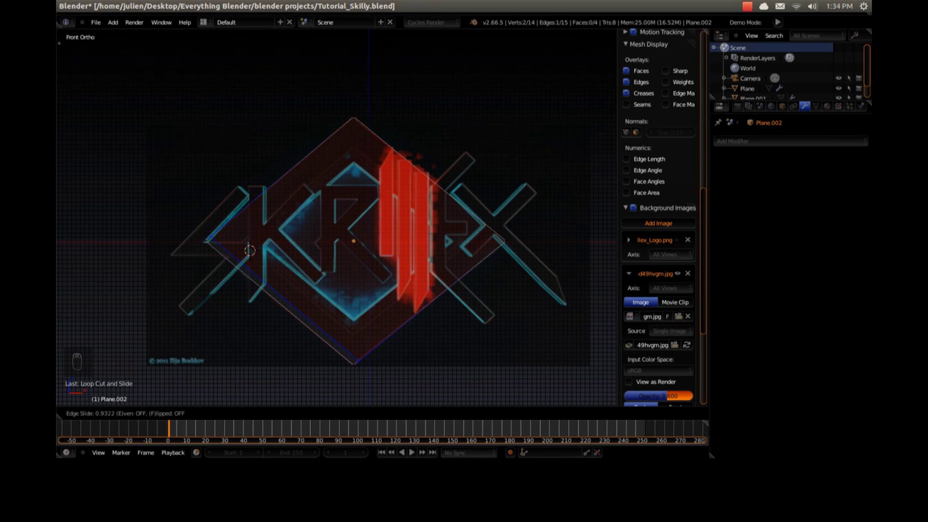
left_click(283, 301)
key("a")
key("ctrl+t")
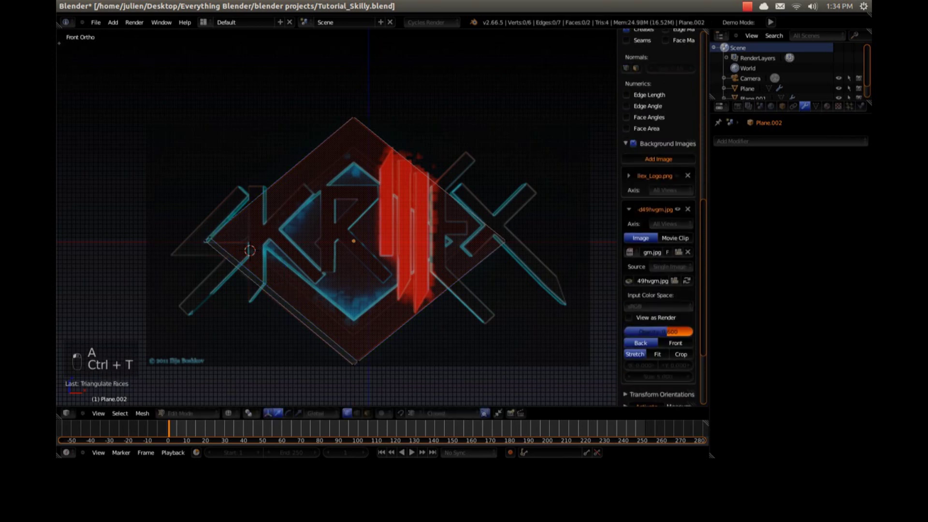
Cut two more edge loops into the diamond, sliding one close to the lower-right edge and one close to the upper-right edge
key("ctrl+r")
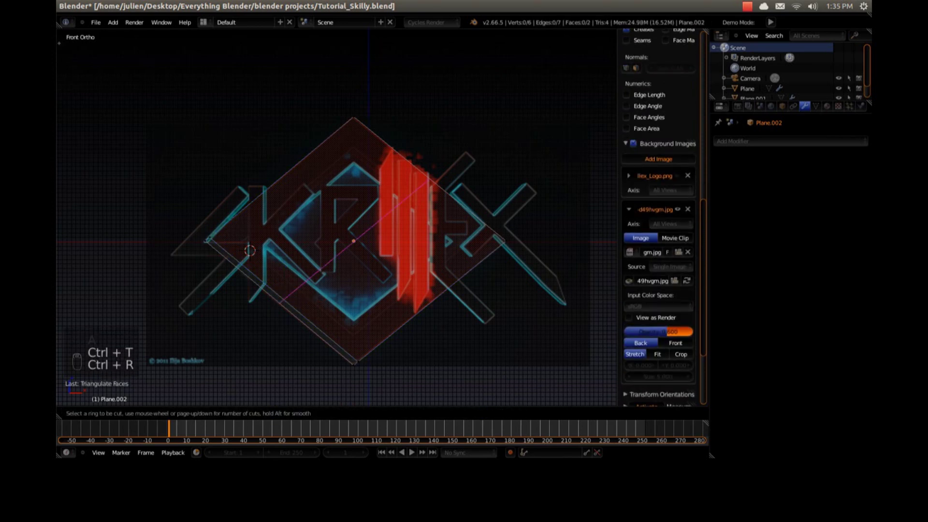
left_click(283, 302)
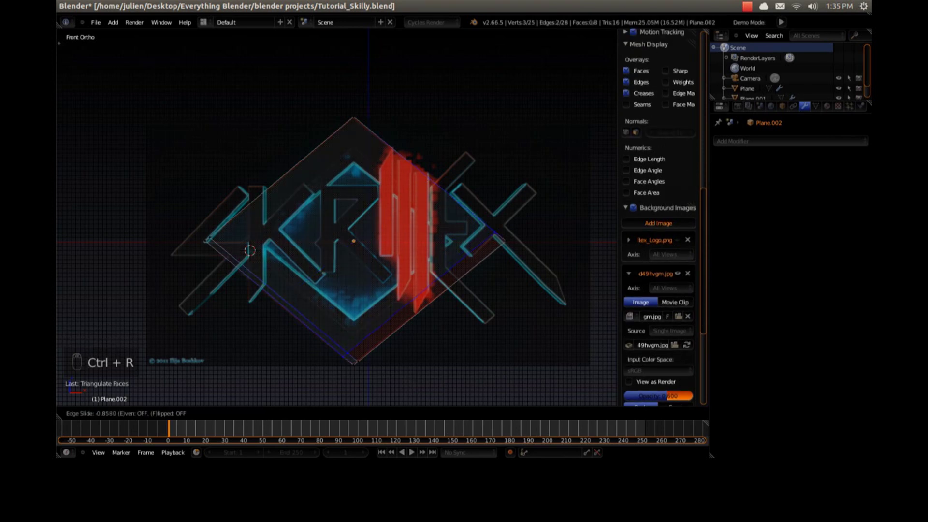
left_click(360, 357)
key("a")
key("ctrl+r")
left_click(430, 299)
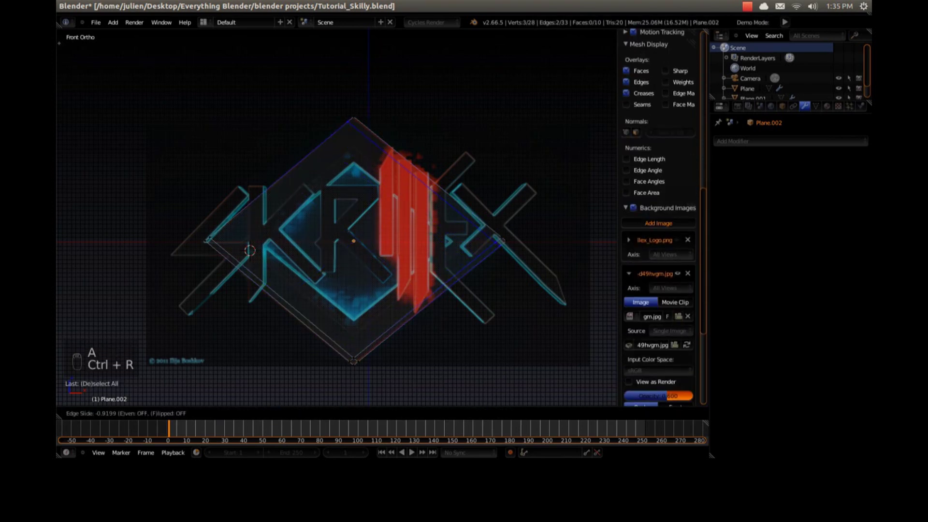
key("a")
key("ctrl+t")
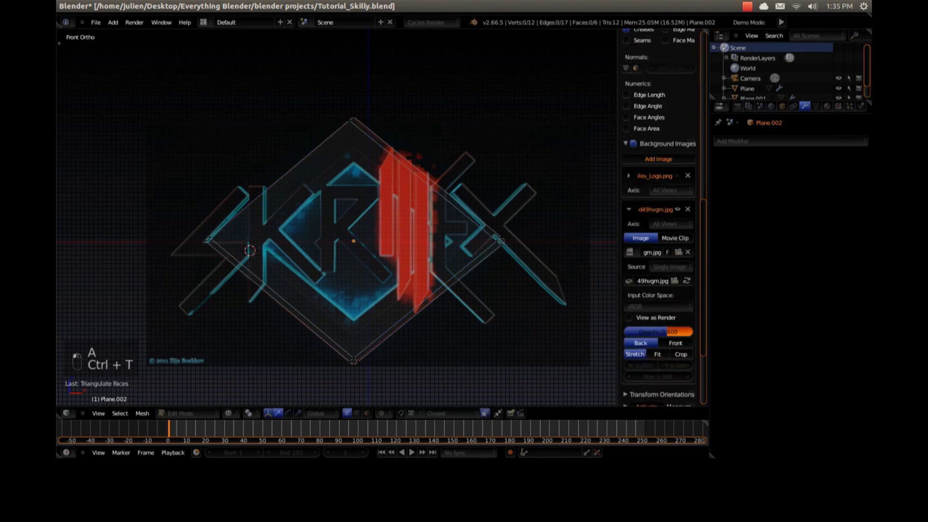
Cut an edge loop into the diamond, slide it close to the upper-left edge, and clear the selection
key("ctrl+r")
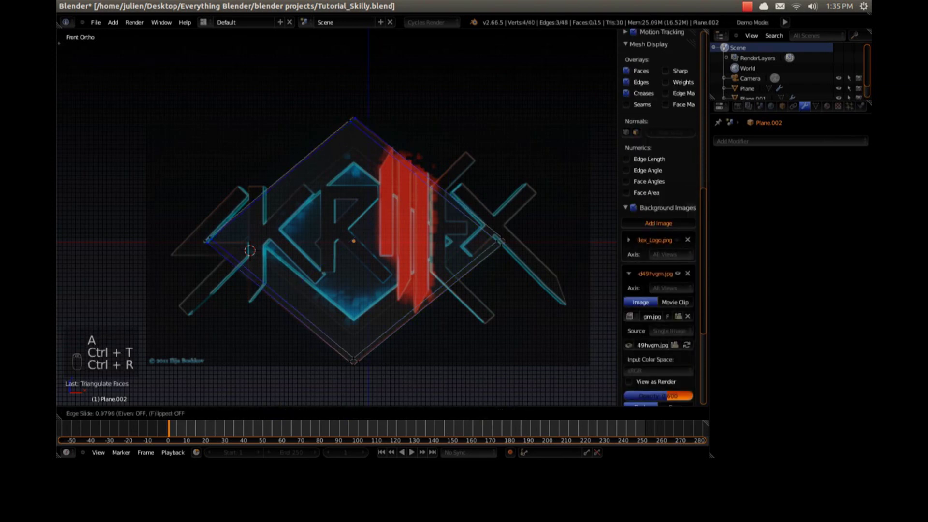
left_click(309, 194)
key("a")
key("z")
mouse_move(310, 194)
middle_mouse_down()
mouse_move(176, 303)
mouse_move(150, 300)
mouse_move(243, 279)
mouse_move(262, 308)
middle_mouse_up()
key("Tab")
key("KP_1")
key("Tab")
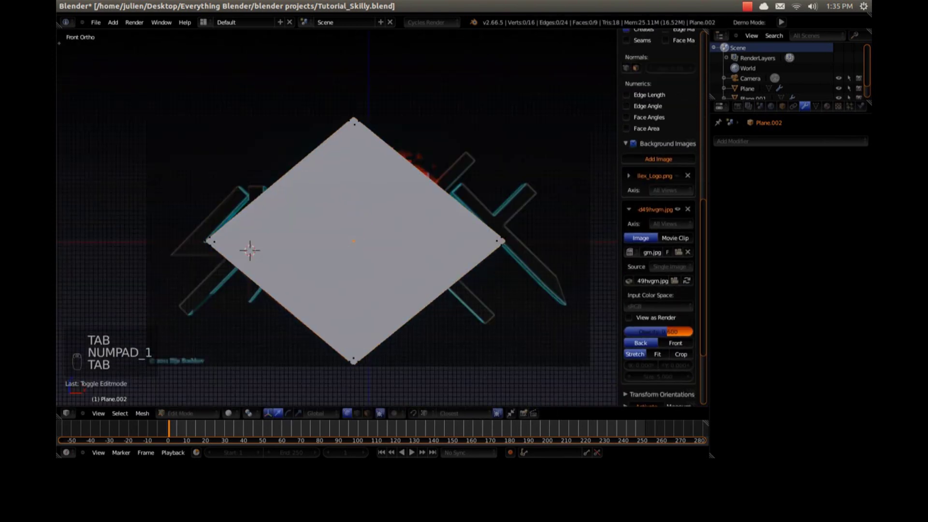
Cut two more edge loops, placing them a little further inside the diamond's upper-left and lower-right edges
key("z")
key("ctrl+e")
key("ctrl+r")
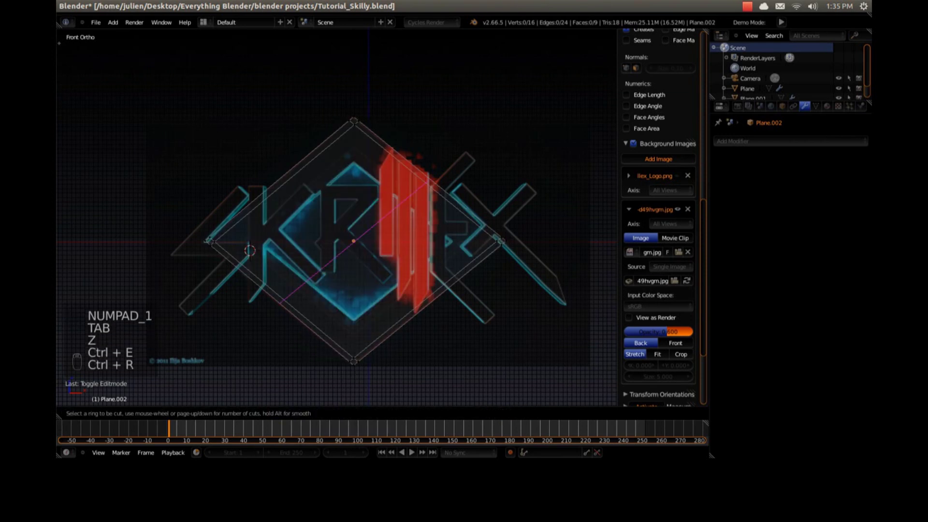
left_click(296, 194)
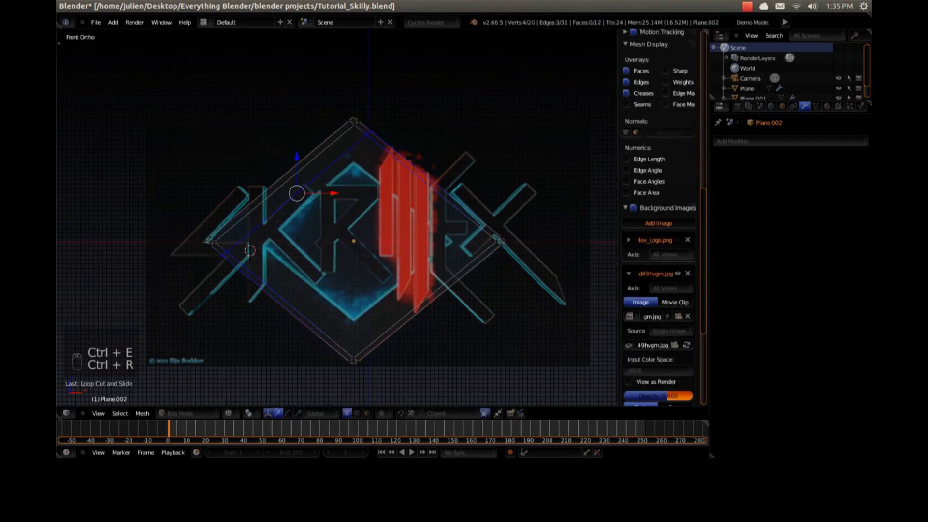
key("ctrl+t")
key("ctrl+r")
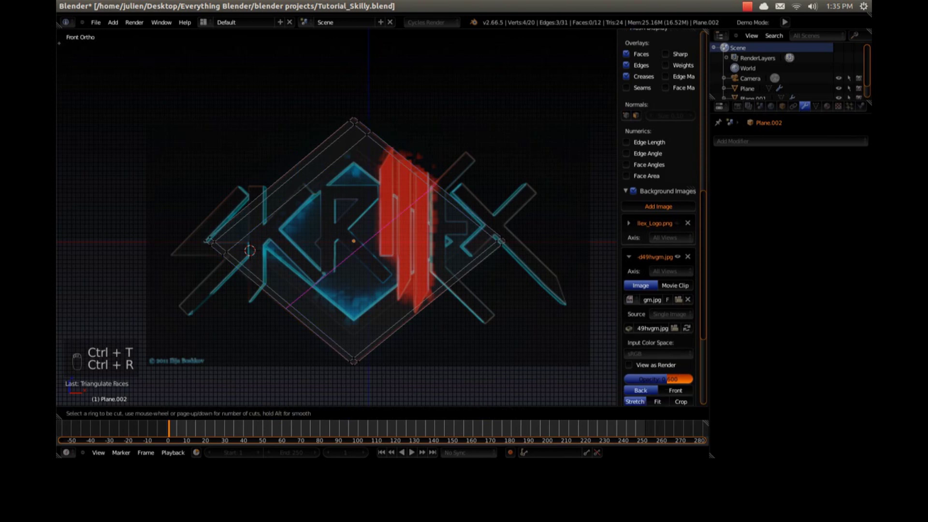
left_click(412, 286)
Cut two matching inner edge loops along the diamond's upper-right and lower-left sides and clear the selection
key("ctrl+r")
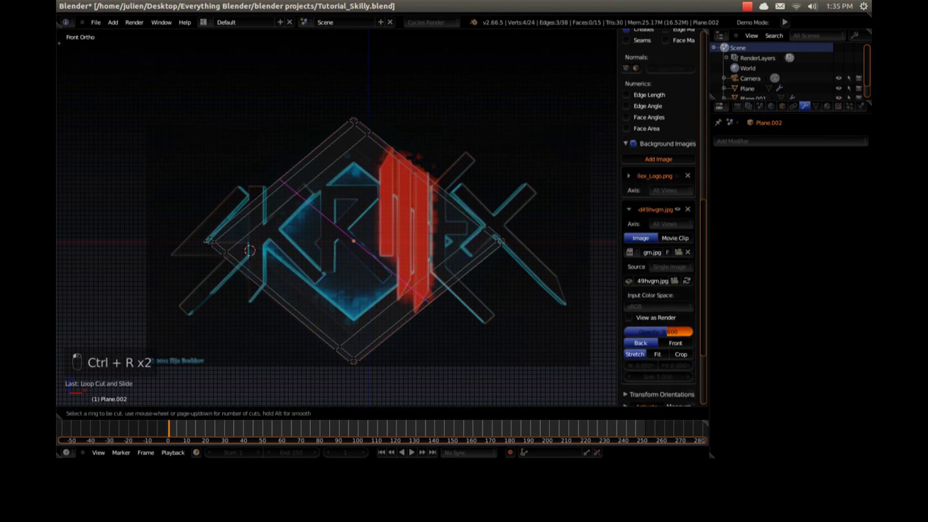
left_click(301, 197)
left_click(242, 237)
key("a")
key("ctrl+t")
key("ctrl+r")
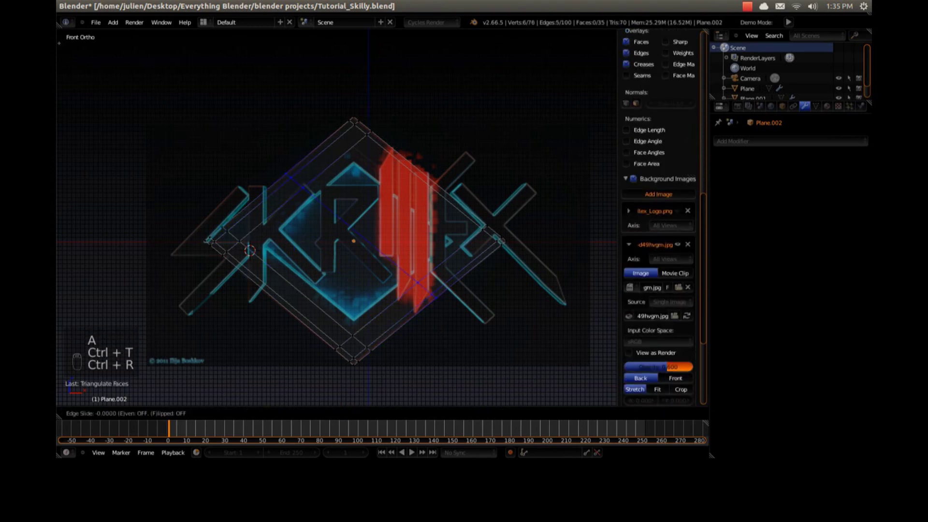
key("a")
key("Tab")
key("Tab")
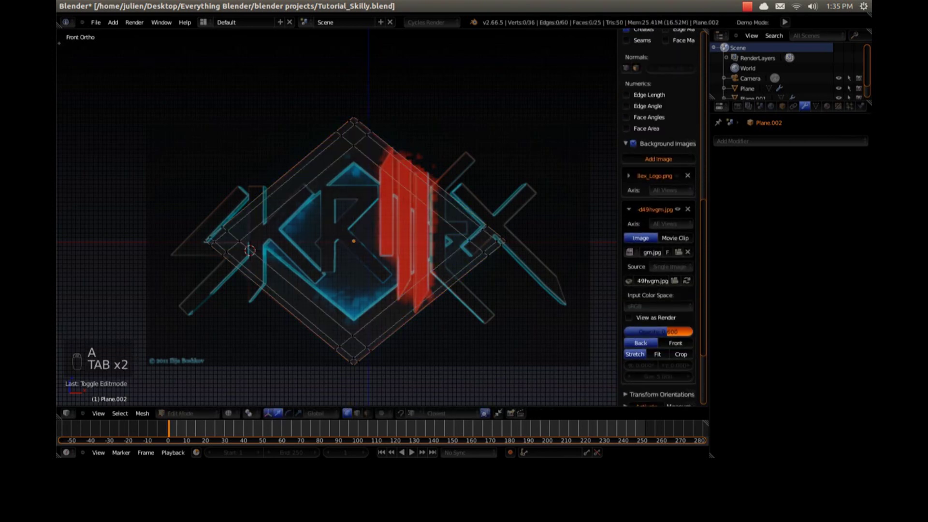
Switch to face selection and circle-select the entire outermost ring of narrow faces around the diamond
left_click(367, 413)
right_click(369, 133, "alt")
right_click(348, 130, "alt")
right_click(354, 121)
key("c")
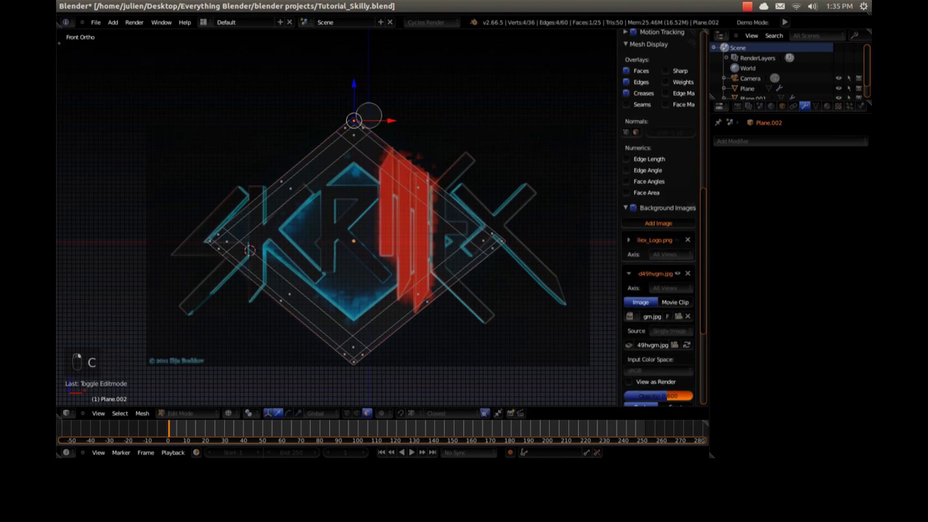
mouse_move(377, 121)
left_mouse_down()
mouse_move(503, 223)
mouse_move(512, 249)
mouse_move(501, 256)
left_mouse_up()
left_click_drag(459, 301, 358, 373)
mouse_move(338, 361)
left_mouse_down()
mouse_move(225, 273)
mouse_move(209, 244)
mouse_move(325, 126)
left_mouse_up()
right_click(338, 121)
key("z")
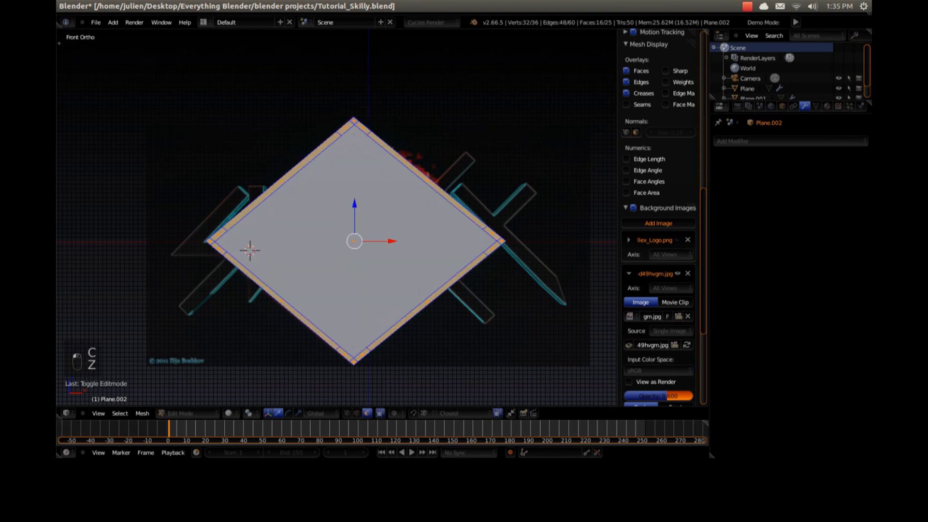
Extrude the selected outer ring of faces along its normal to form a raised rim, and clear the selection
middle_click_drag(338, 122, 277, 172)
key("z")
key("e")
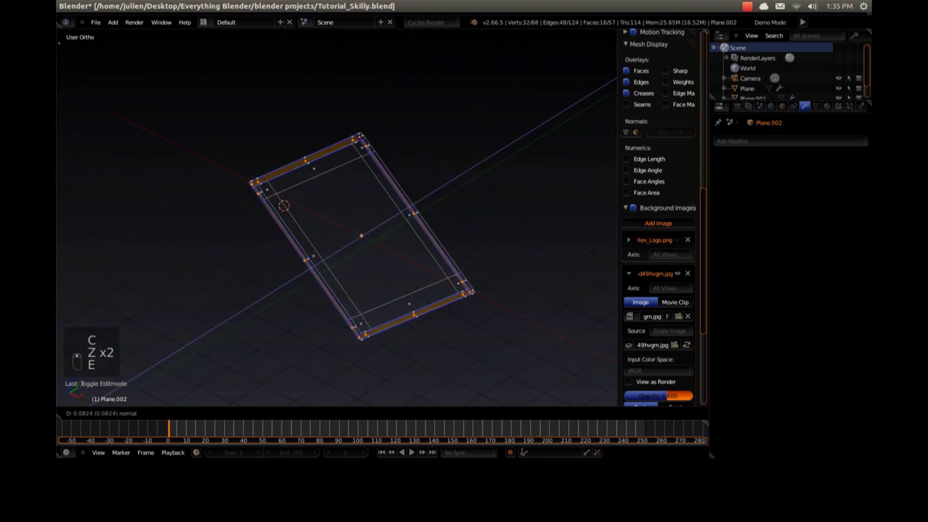
left_click(269, 177)
key("a")
Examine the extruded diamond rim from several angles in solid shading
key("Tab")
key("z")
middle_click_drag(339, 217, 398, 218)
key("Tab")
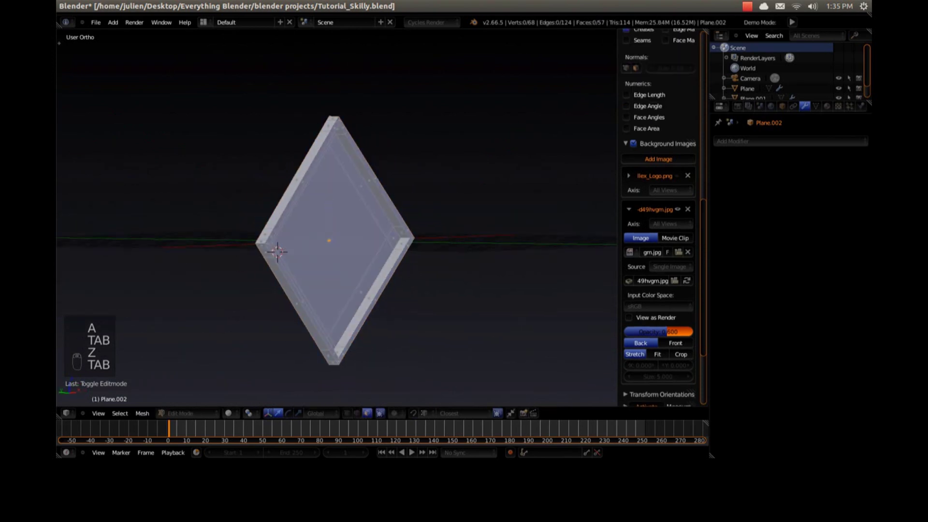
key("a")
key("a")
middle_click_drag(367, 218, 292, 218)
key("a")
key("a")
key("Tab")
key("Tab")
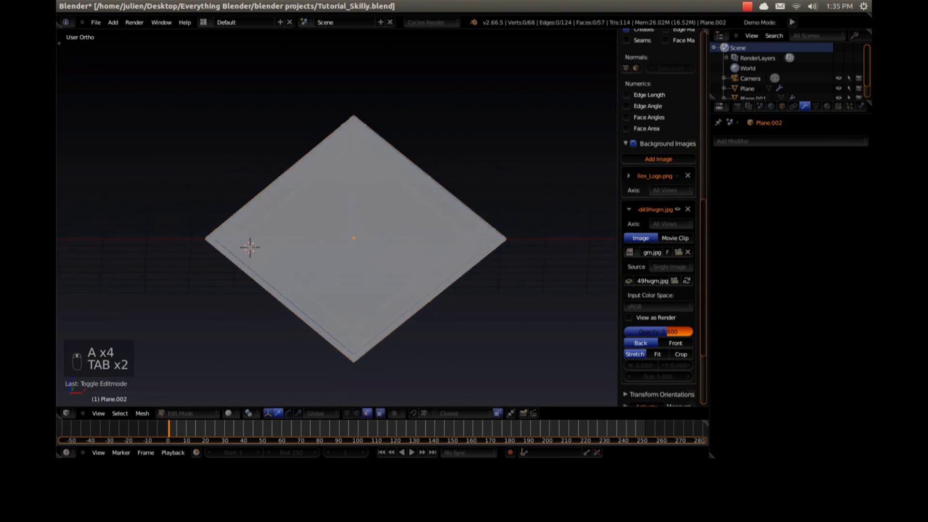
Undo the recent selection toggles back to the extruded outer ring being selected
key("ctrl+z")
key("ctrl+z")
key("ctrl+z")
key("ctrl+z")
key("ctrl+z")
key("ctrl+z")
key("ctrl+z")
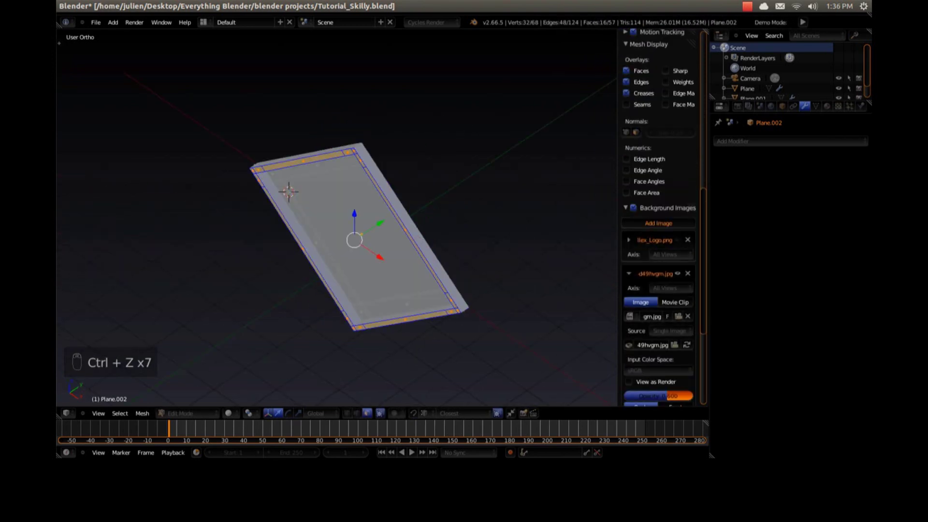
In front wireframe view, cut an edge loop parallel to the diamond's upper-right edge, further inward than the existing loops
key("a")
key("Tab")
key("q")
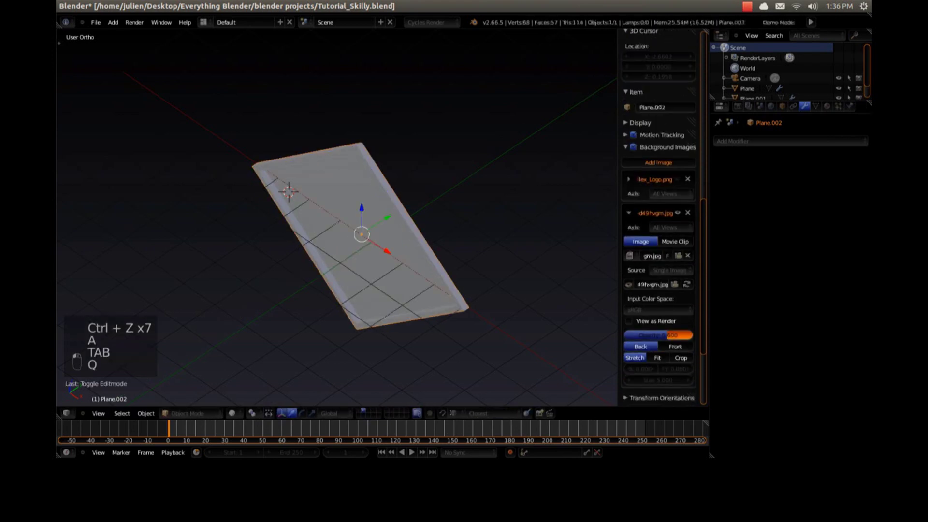
key("KP_1")
key("Tab")
key("z")
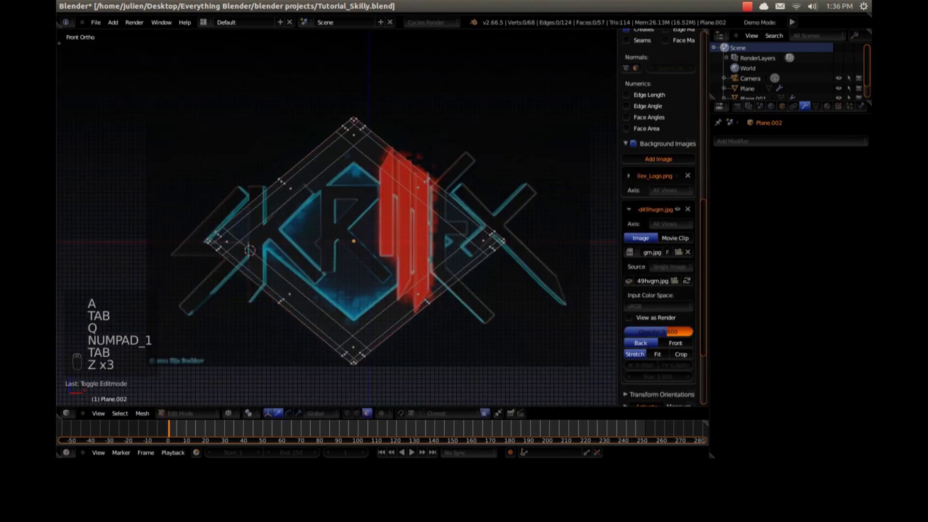
key("ctrl+t")
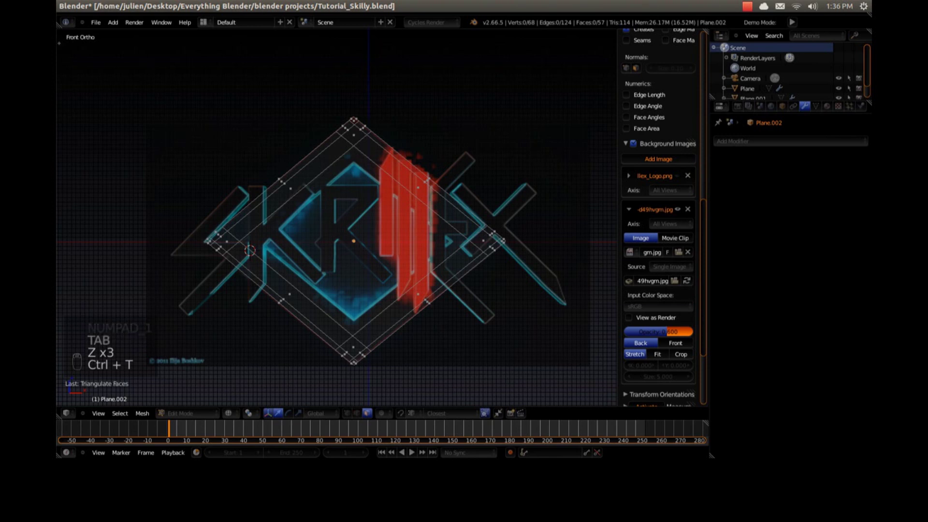
key("ctrl+r")
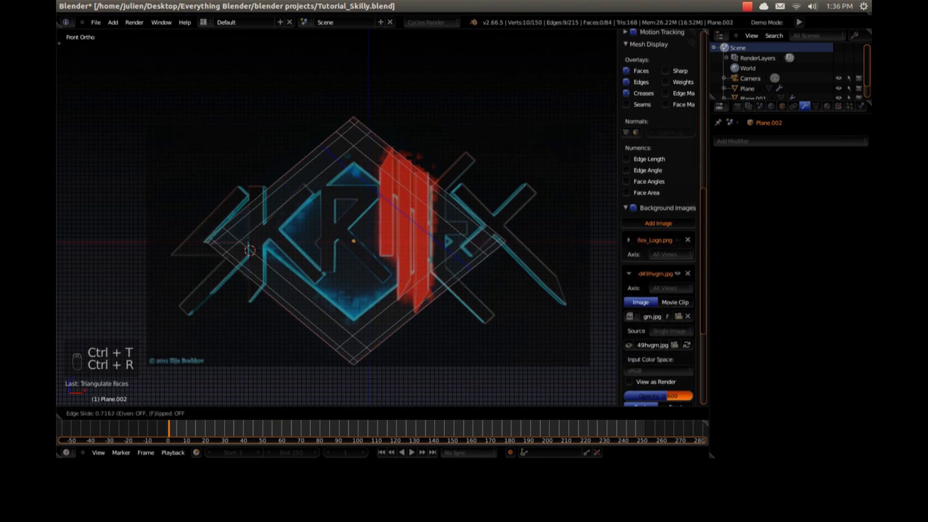
left_click(404, 203)
key("a")
Cut two more inward edge loops, one parallel to the diamond's upper-left edge and one parallel to its lower-left edge
key("ctrl+t")
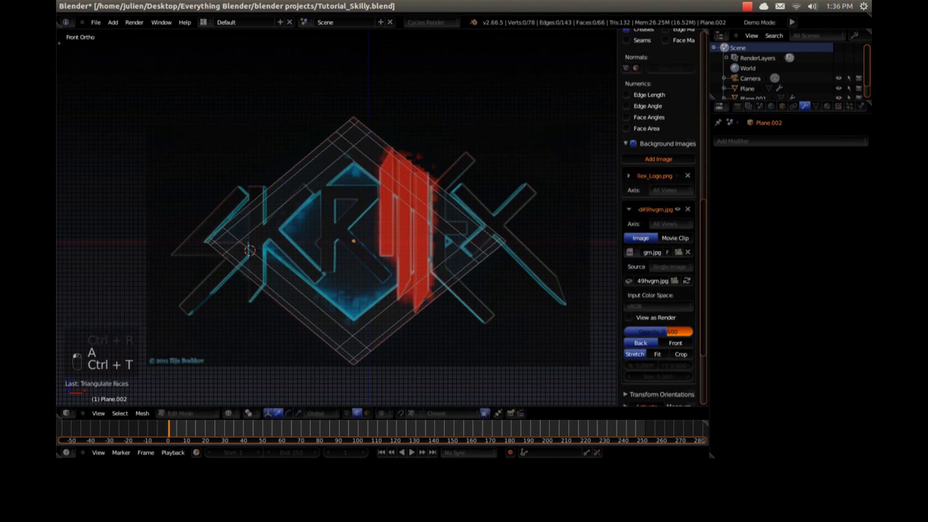
key("ctrl+r")
left_click(403, 201)
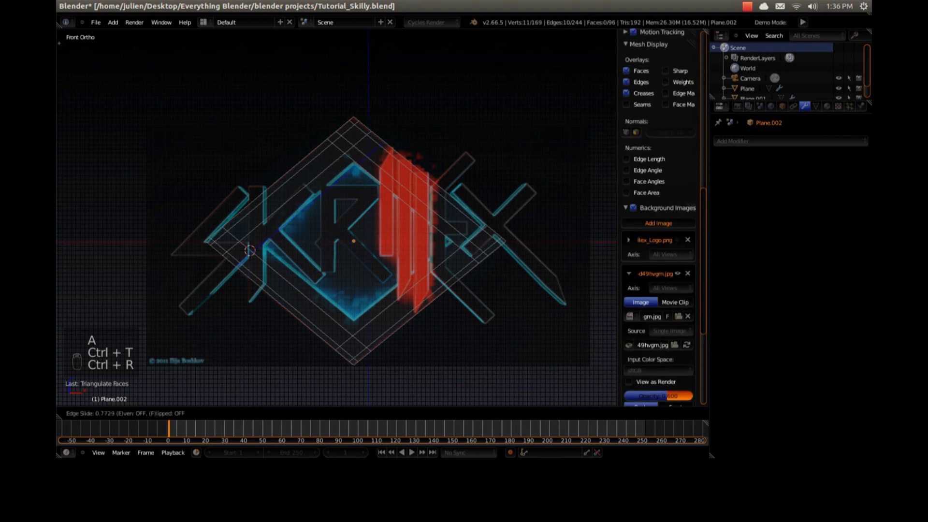
left_click(358, 164)
key("a")
key("ctrl+t")
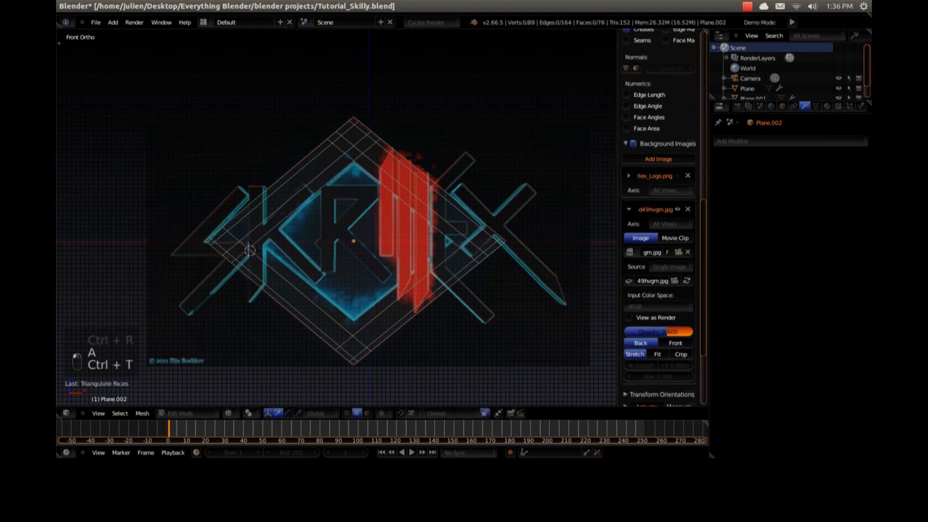
key("ctrl+r")
left_click(303, 207)
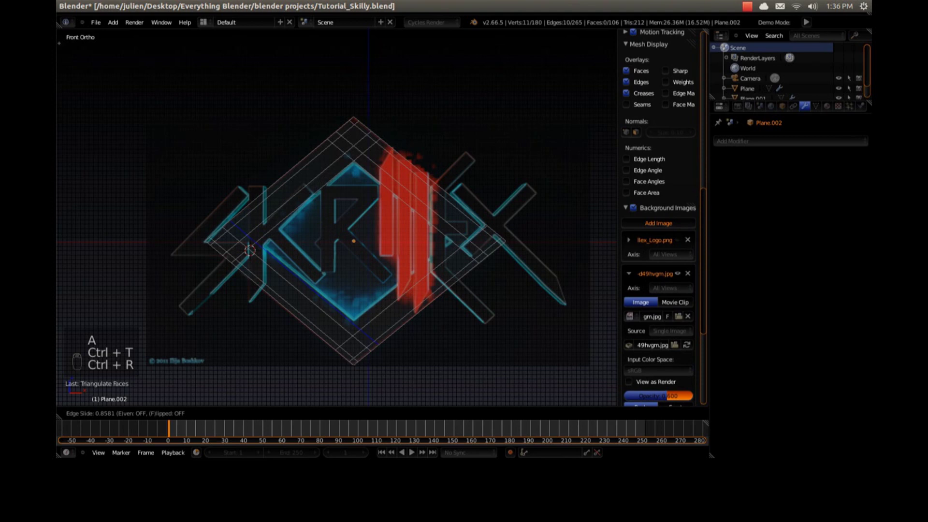
key("Escape")
scroll(658, 218, "down", 3)
key("a")
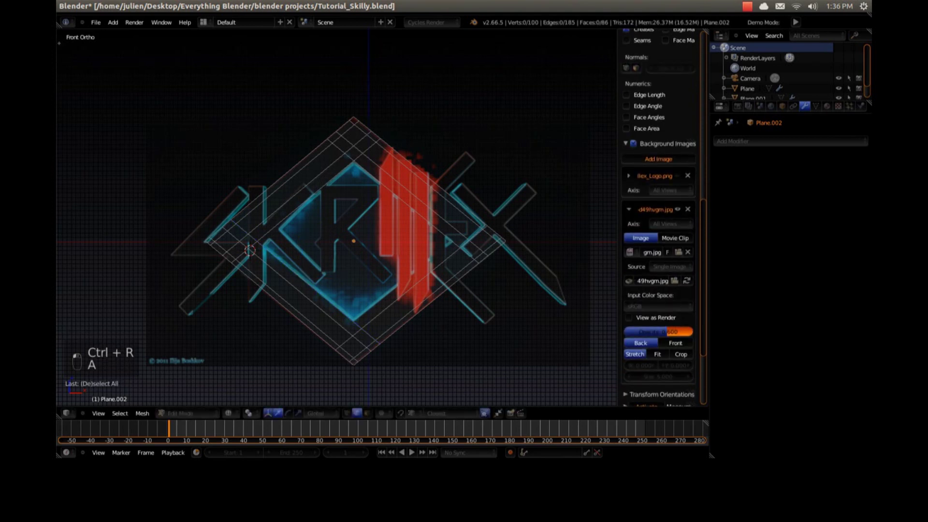
Cut the remaining inward edge loop parallel to the diamond's lower-right edge, completing the inner band outline
key("ctrl+r")
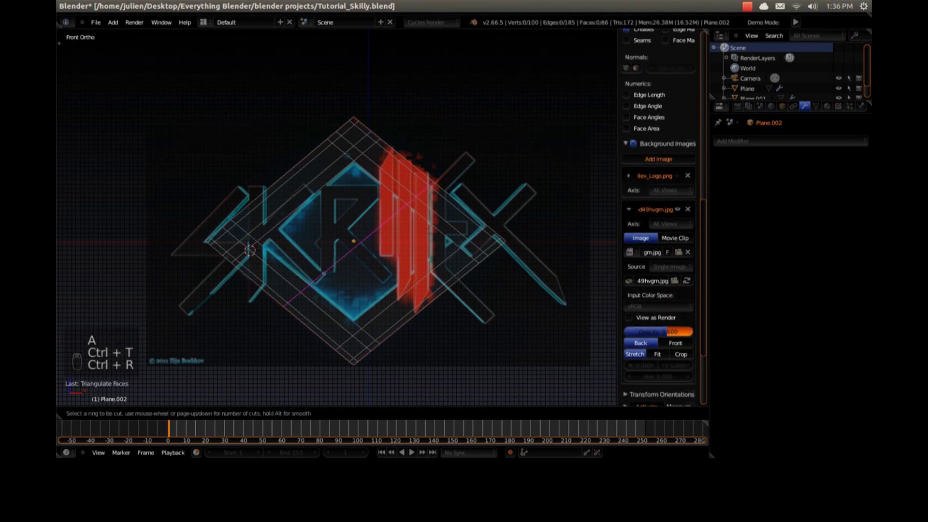
scroll(659, 217, "up", 3)
left_click(354, 240)
left_click(403, 281)
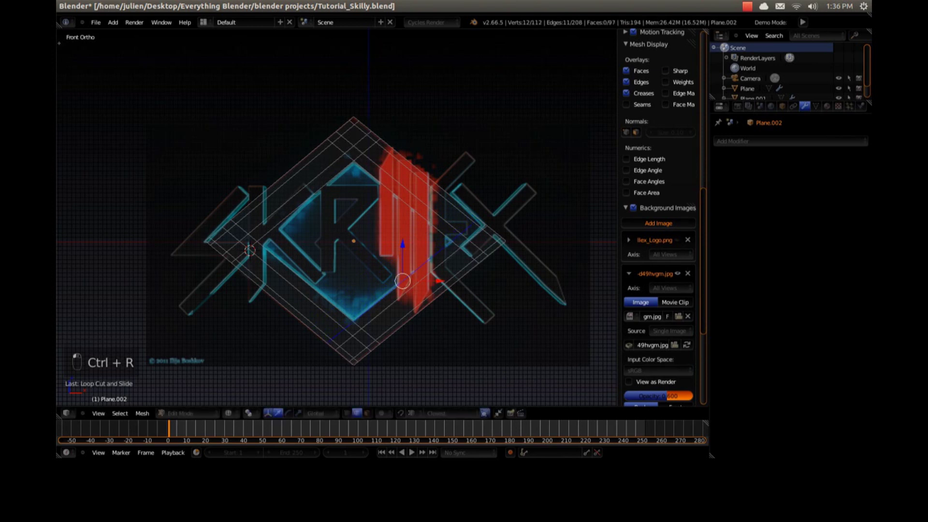
scroll(658, 217, "down", 2)
key("a")
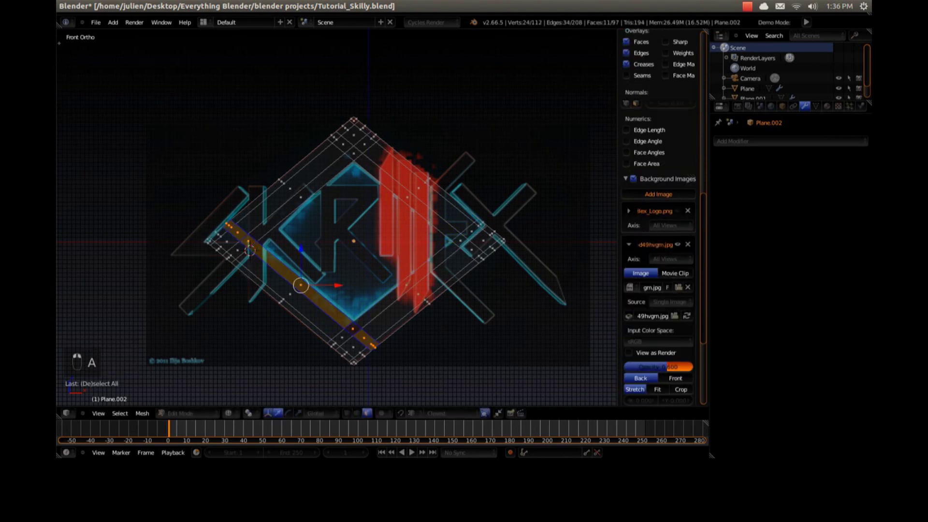
Circle-select the ring of faces directly surrounding the diamond's central face
key("a")
key("c")
mouse_move(352, 320)
left_mouse_down()
mouse_move(266, 237)
mouse_move(252, 237)
mouse_move(355, 163)
mouse_move(429, 234)
mouse_move(404, 281)
left_mouse_up()
right_click(404, 280)
key("z")
middle_click_drag(404, 280, 376, 320)
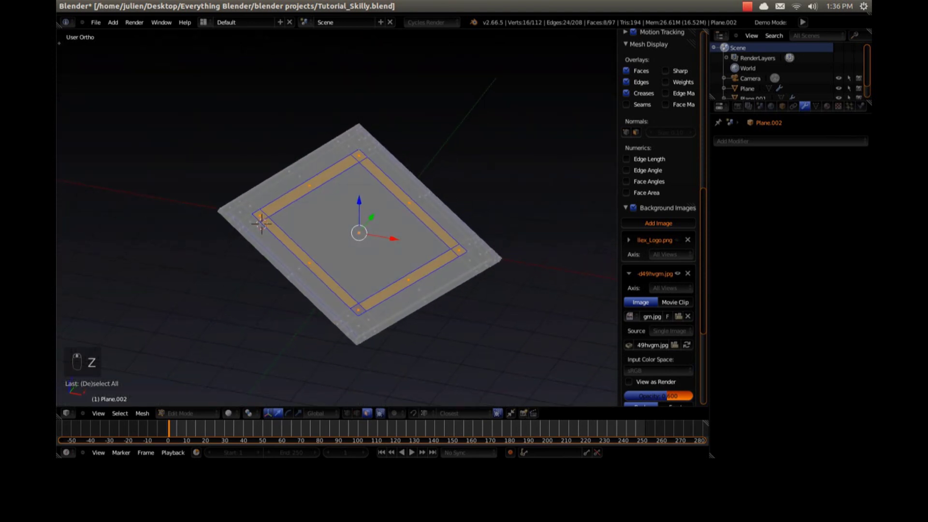
Extrude the selected inner ring of faces about 0.23 along its normal and clear the selection
key("e")
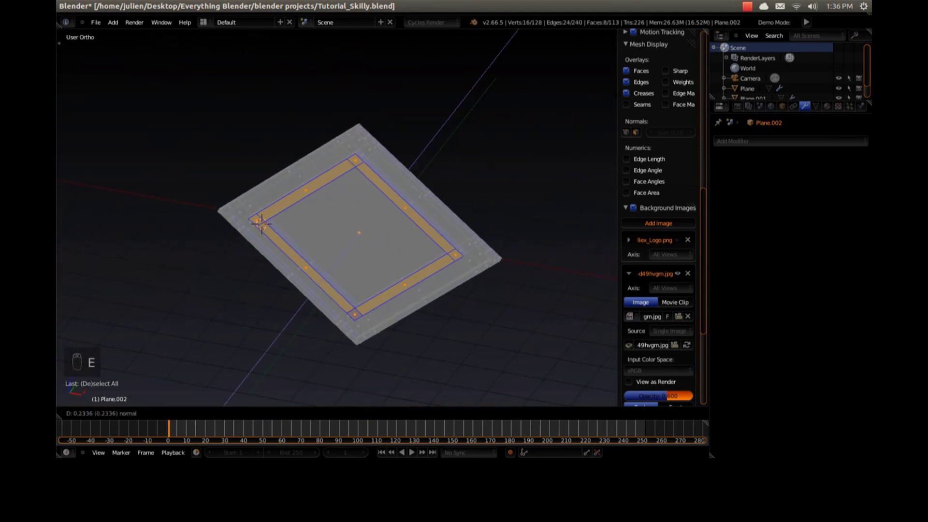
left_click(262, 223)
middle_click_drag(262, 224, 368, 193)
key("a")
In front wireframe view, cut an edge loop across the central face and slide it close to its upper-left side
key("KP_1")
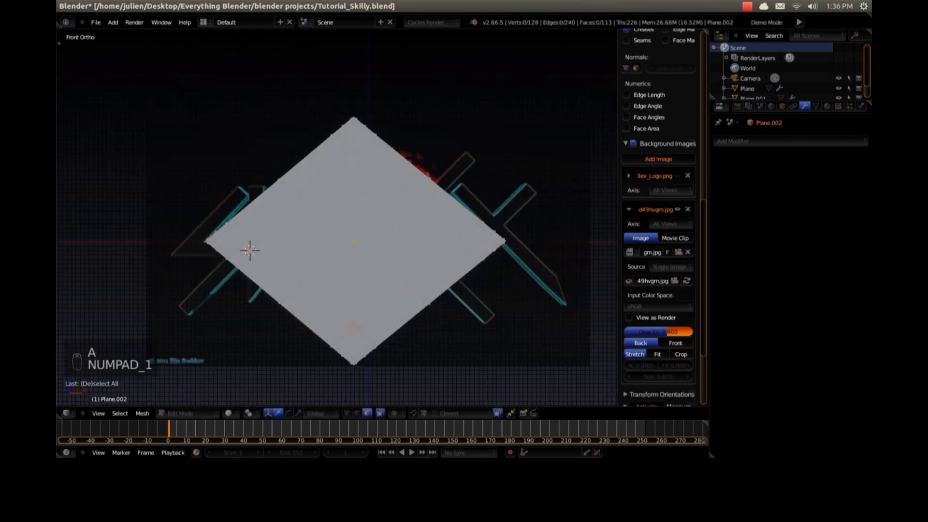
key("z")
key("ctrl+r")
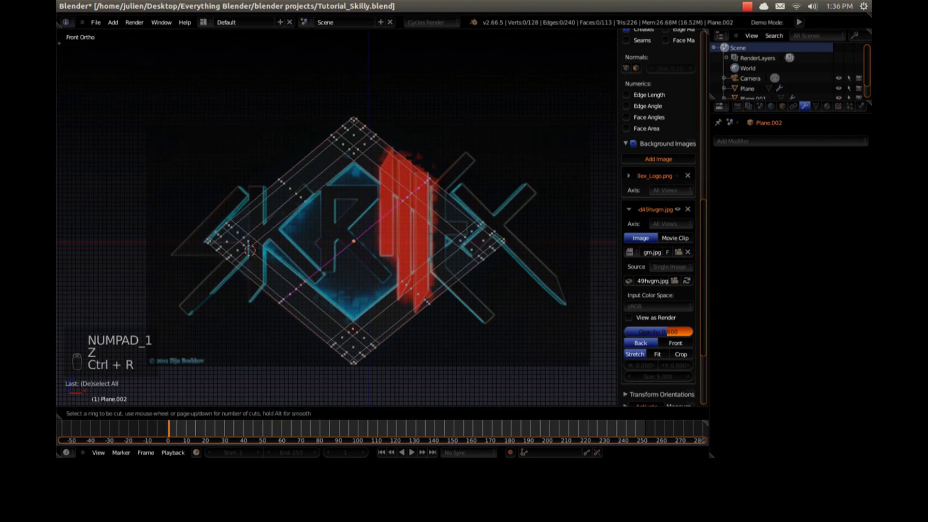
left_click(411, 187)
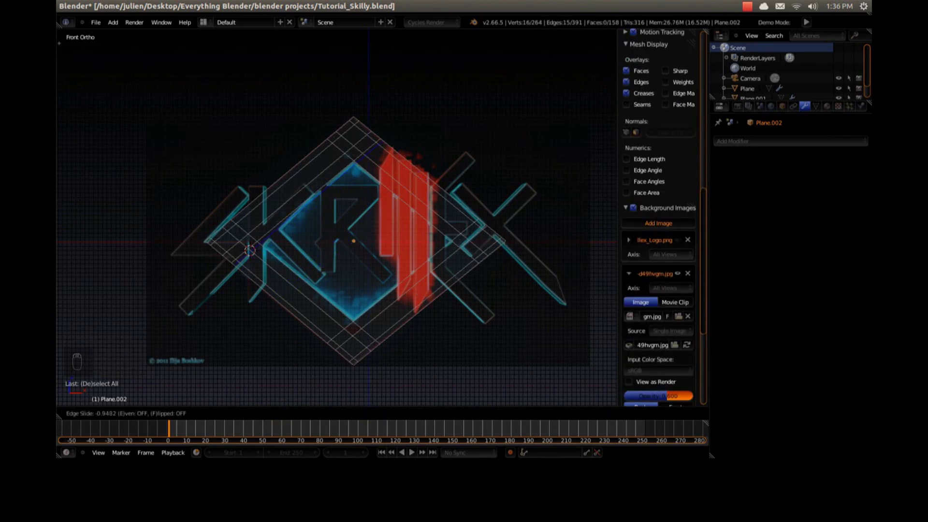
left_click(370, 150)
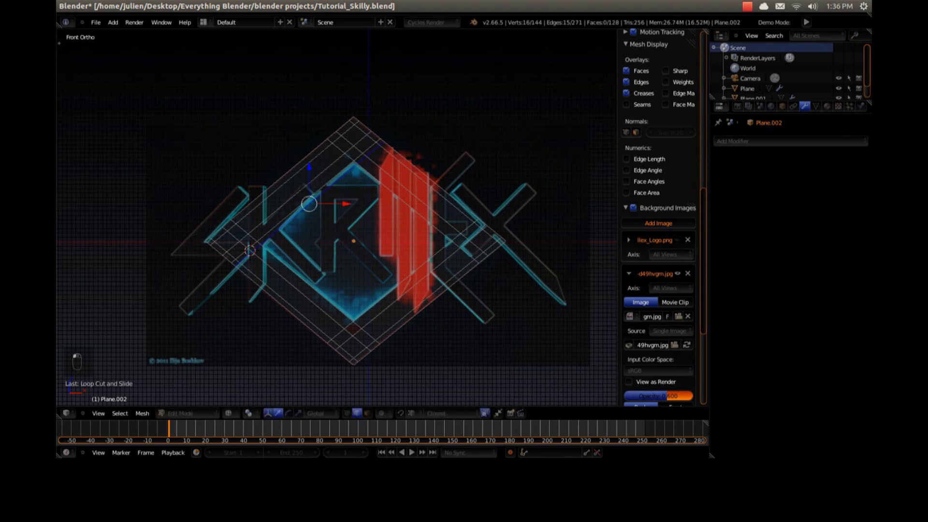
Cut two more edge loops across the central face, placing one near its upper-right side and one near its lower-right side
key("a")
scroll(658, 242, "down", 2)
key("ctrl+r")
left_click(339, 150)
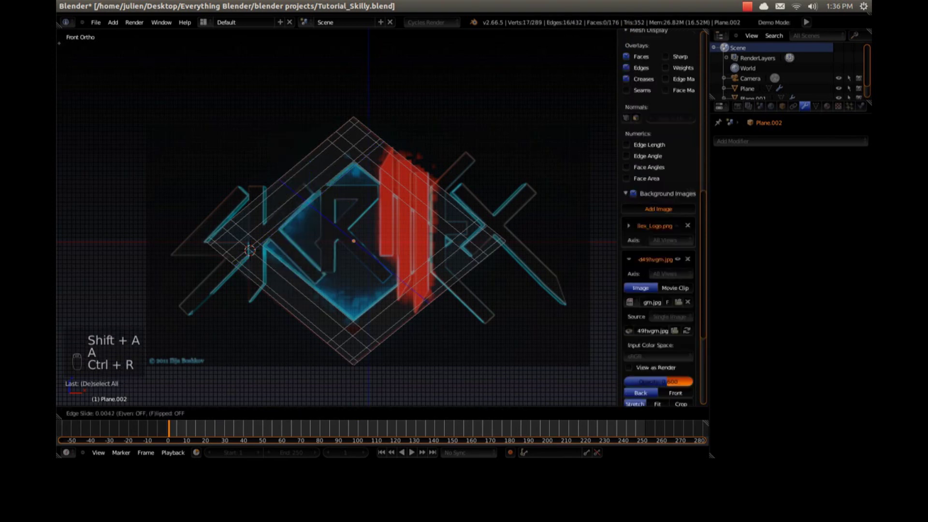
left_click(338, 150)
key("a")
scroll(659, 241, "down", 2)
key("ctrl+t")
key("ctrl+r")
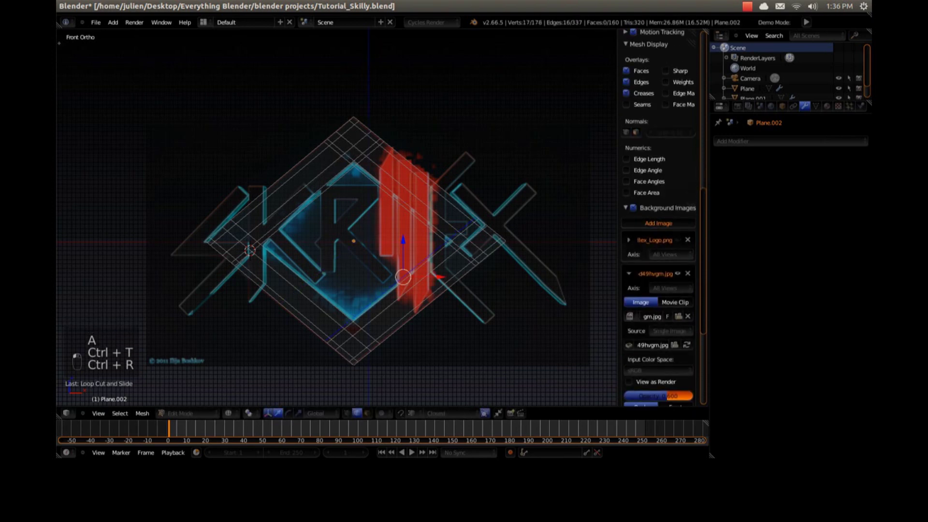
Cut a fourth edge loop across the central face near its lower-left side and clear the selection
key("a")
key("ctrl+t")
key("ctrl+r")
left_click(305, 280)
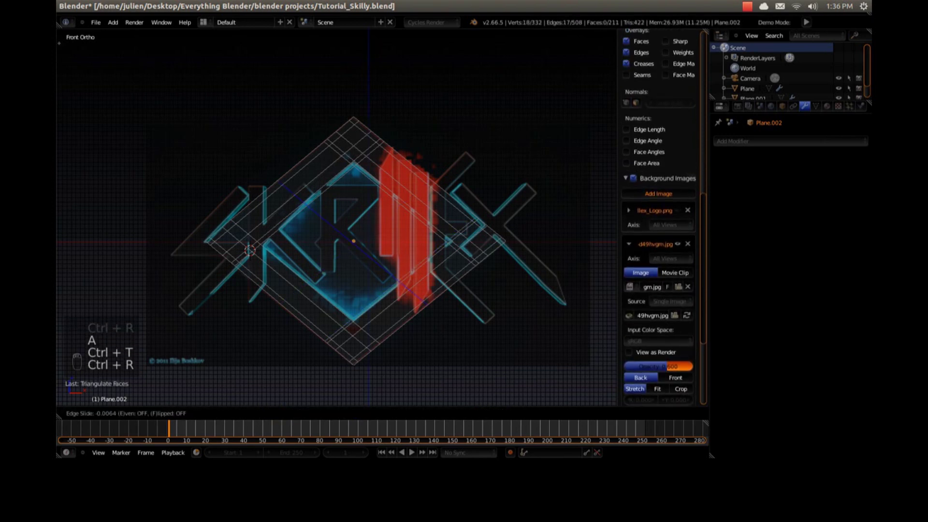
left_click(250, 250)
key("a")
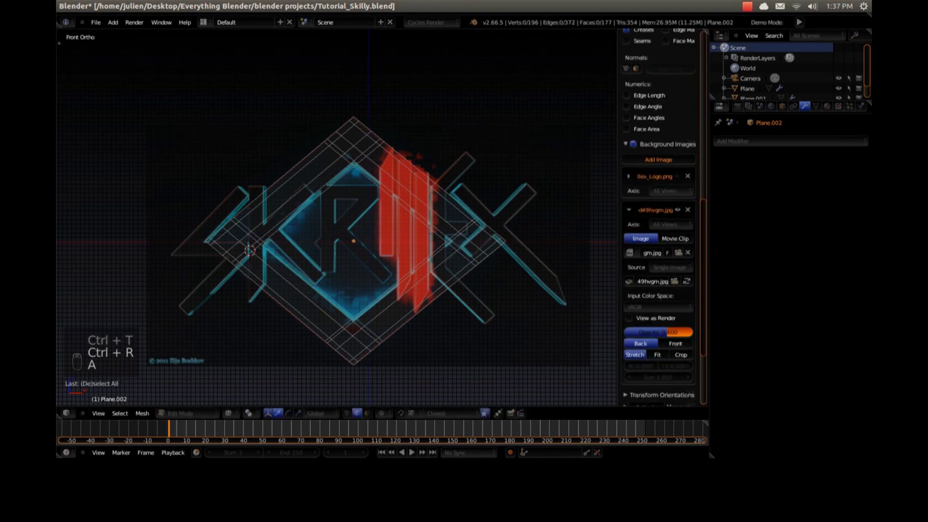
Select the narrow ring of faces running along all four sides of the central face
right_click(353, 320)
right_click(307, 281, "shift")
right_click(261, 242, "shift")
right_click(307, 202, "shift")
right_click(354, 164, "shift")
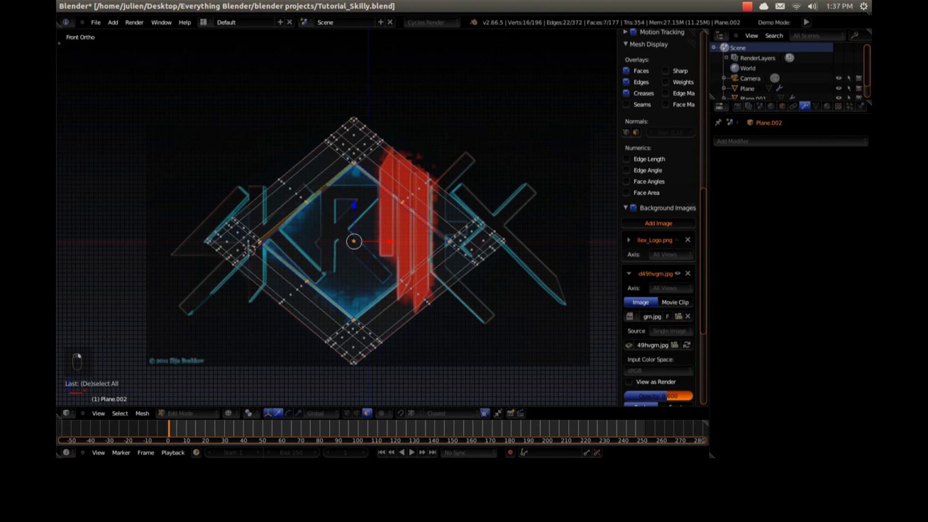
key("ctrl+z")
scroll(387, 242, "up", 10)
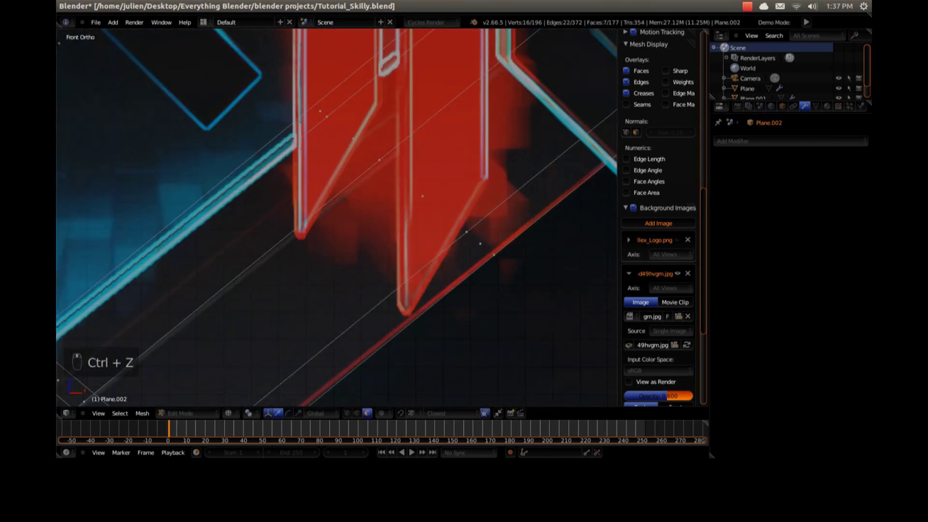
right_click(321, 112, "shift")
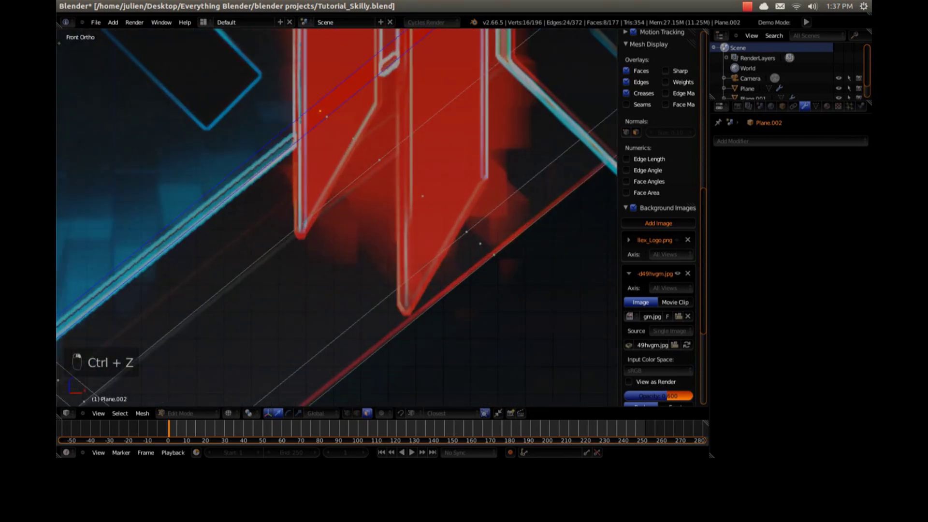
Extrude the selected narrow ring of faces and scale it down slightly
scroll(321, 112, "down", 7)
key("z")
middle_click_drag(321, 116, 278, 174)
key("e")
key("z")
key("Return")
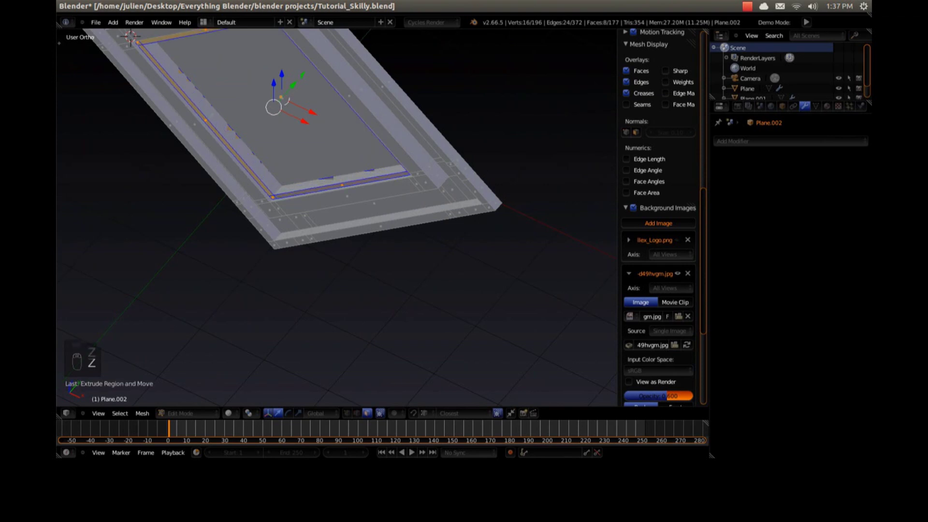
key("e")
key("s")
left_click(274, 107)
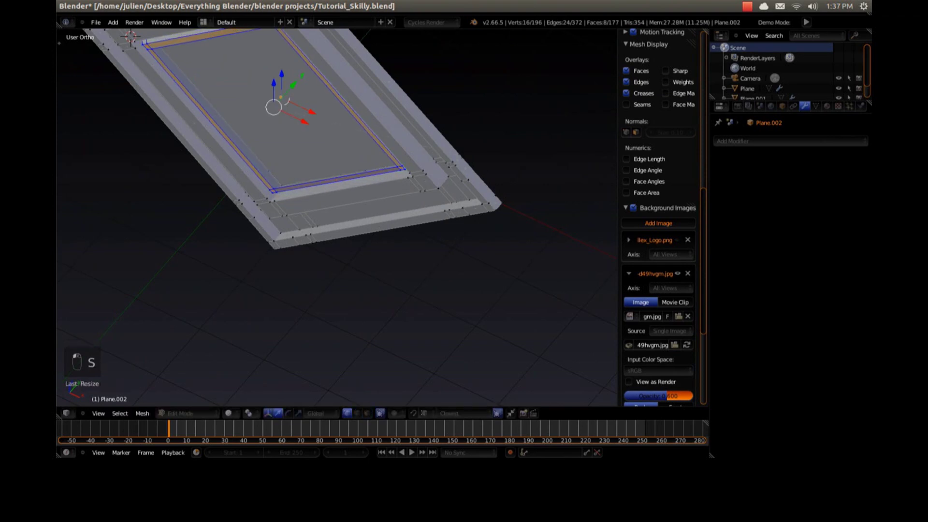
Select the four inner corners of the extruded narrow ring, fill them with a face, and return to Object Mode
right_click(209, 119, "alt")
middle_click_drag(211, 120, 239, 135)
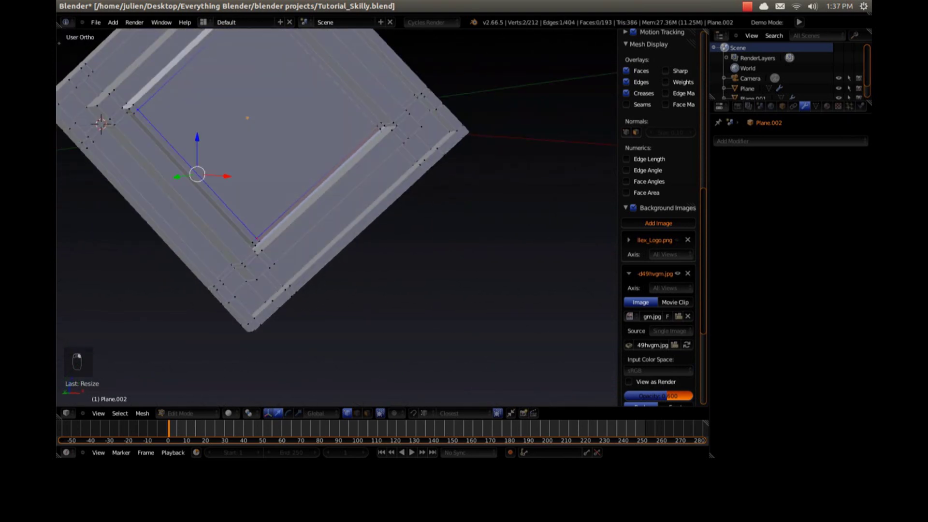
right_click(379, 127, "shift")
middle_click_drag(379, 128, 459, 251, "shift")
right_click(338, 120, "shift")
key("f")
key("a")
key("Tab")
key("z")
key("z")
middle_click_drag(338, 193, 365, 215)
scroll(375, 220, "down", 1)
scroll(338, 227, "down", 3)
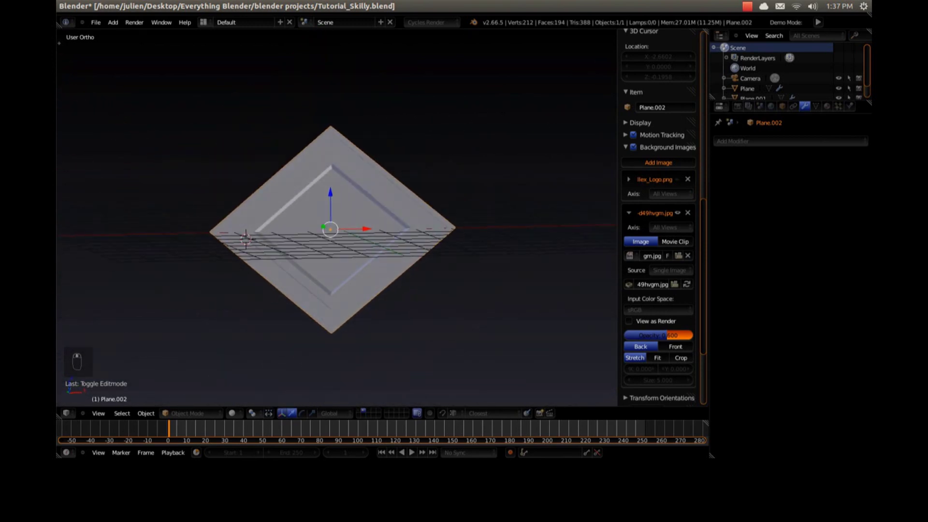
Create a new material named Backdrop for the diamond
left_click(828, 106)
left_click(779, 154)
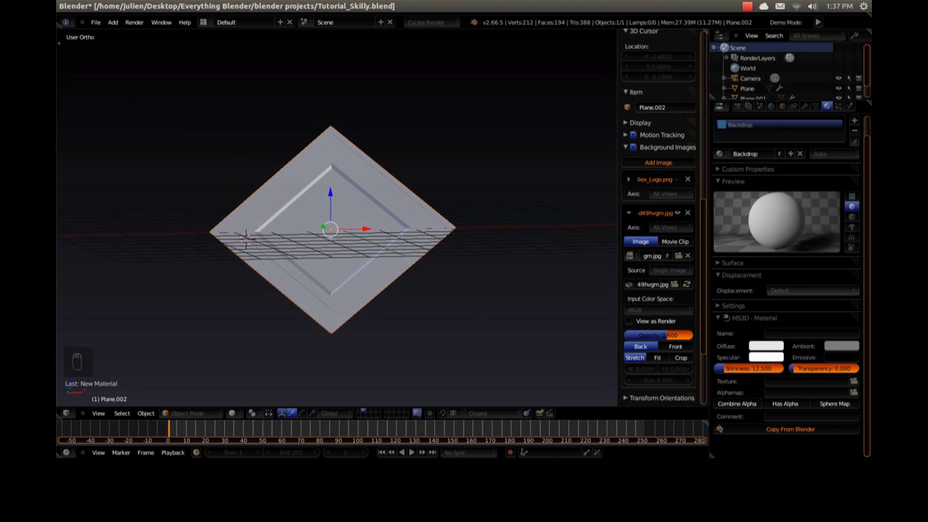
middle_click_drag(358, 222, 335, 225)
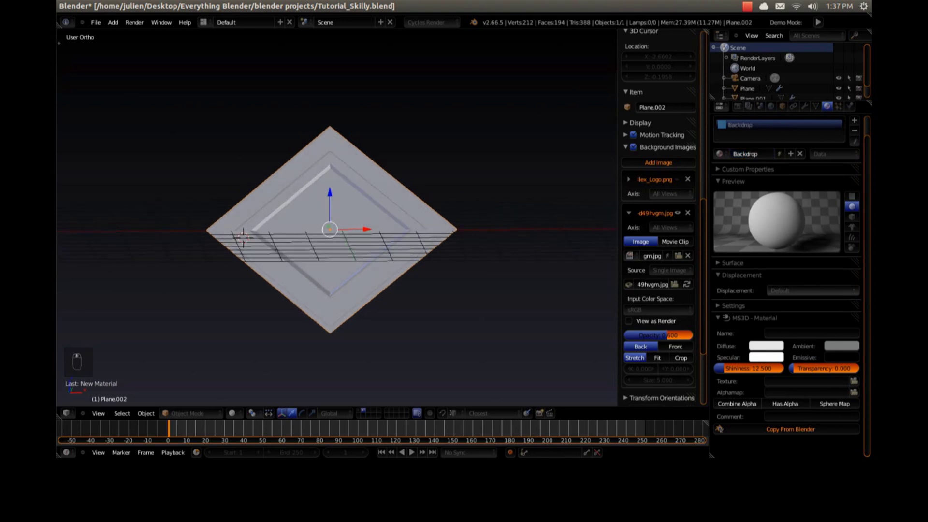
key("Tab")
key("Tab")
In front view, circle-select all faces of the diamond's outermost ring
key("KP_1")
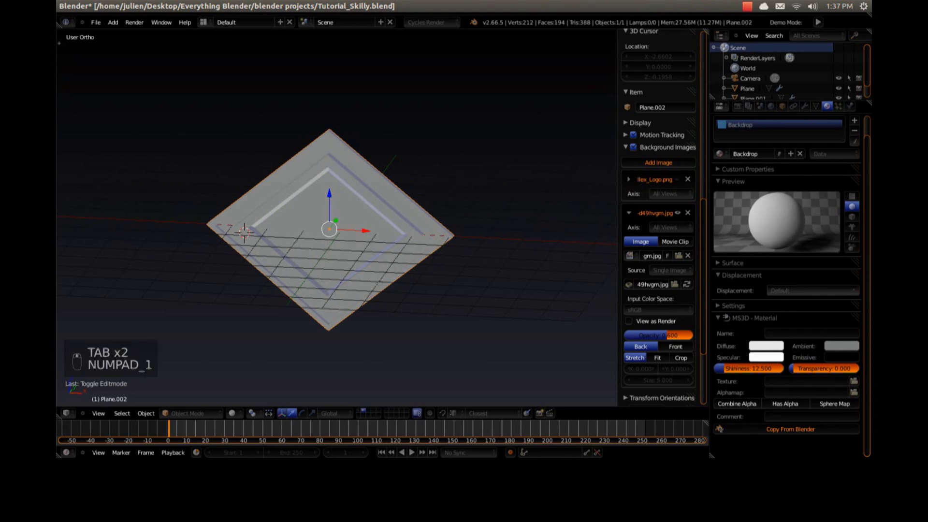
key("a")
key("a")
key("Tab")
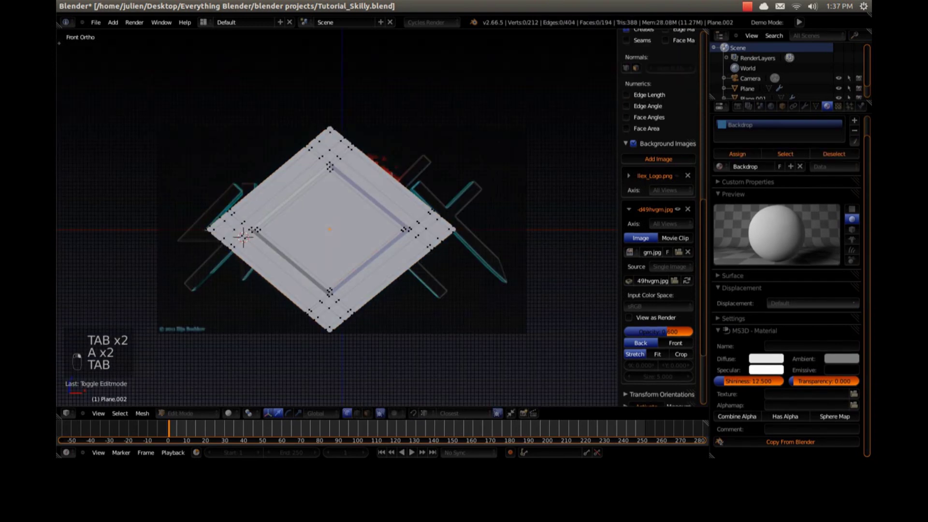
key("c")
left_click_drag(459, 228, 360, 133)
key("z")
mouse_move(464, 234)
left_mouse_down()
mouse_move(325, 129)
mouse_move(211, 227)
mouse_move(283, 302)
mouse_move(339, 334)
mouse_move(454, 228)
left_mouse_up()
right_click(454, 228)
key("z")
mouse_move(454, 227)
middle_mouse_down()
mouse_move(375, 275)
mouse_move(380, 213)
mouse_move(515, 218)
mouse_move(416, 240)
middle_mouse_up()
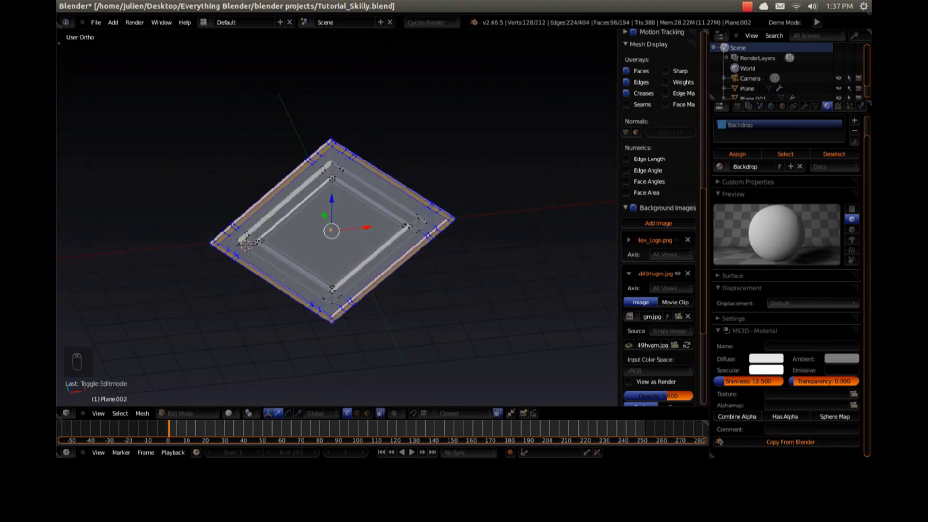
middle_click_drag(522, 174, 527, 178)
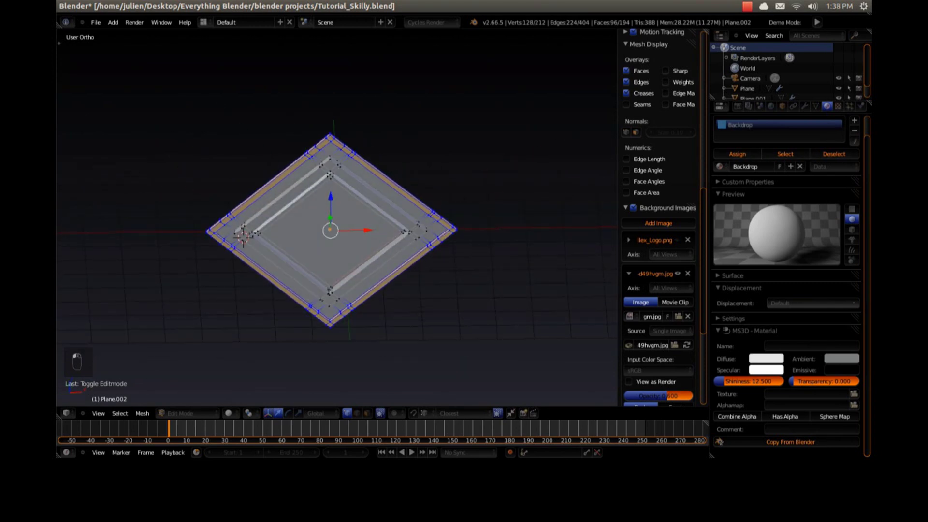
Add a second material named Outer Ring, assign it to the selected faces, and check the assignment
left_click(855, 121)
left_click(771, 166)
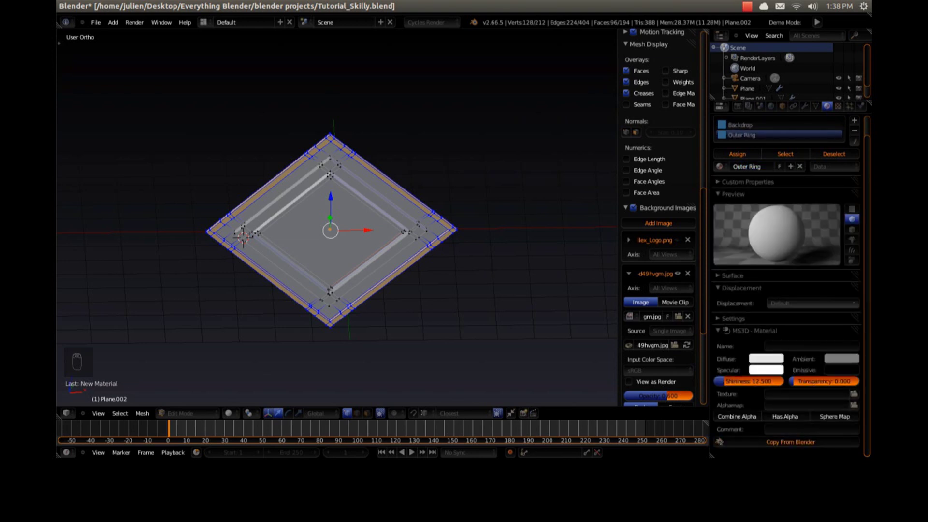
mouse_move(522, 194)
middle_mouse_down()
mouse_move(500, 175)
mouse_move(537, 182)
middle_mouse_up()
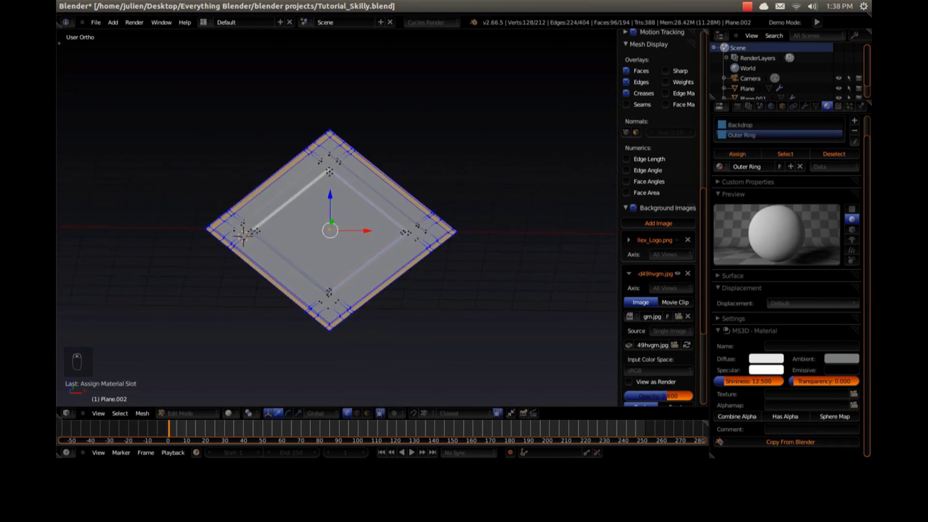
key("a")
scroll(658, 218, "down", 2)
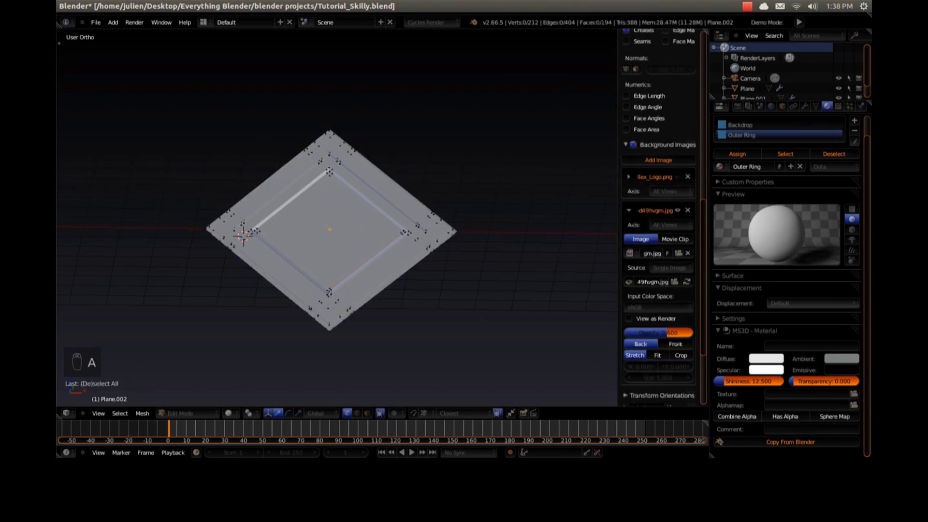
left_click(785, 154)
mouse_move(484, 218)
middle_mouse_down()
mouse_move(462, 215)
mouse_move(551, 242)
mouse_move(496, 215)
middle_mouse_up()
key("a")
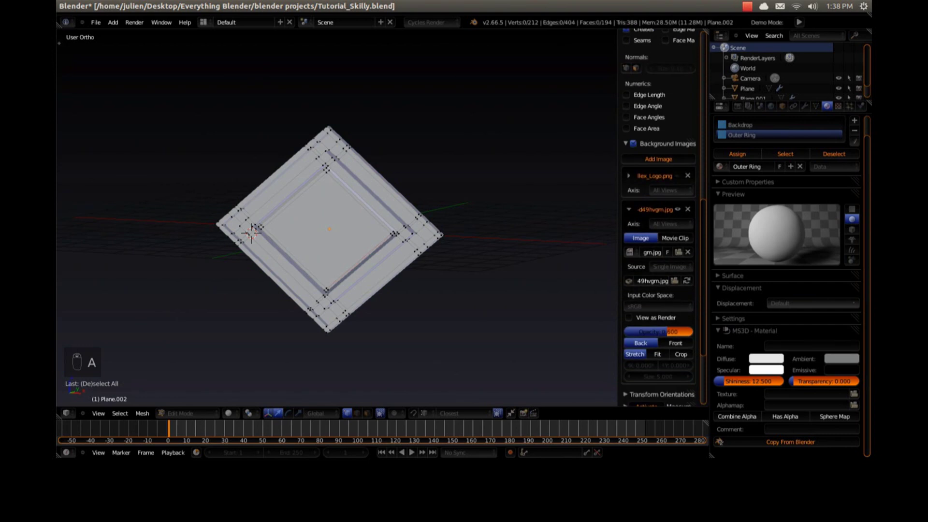
Set the Outer Ring material's viewport color to black
left_click(749, 343)
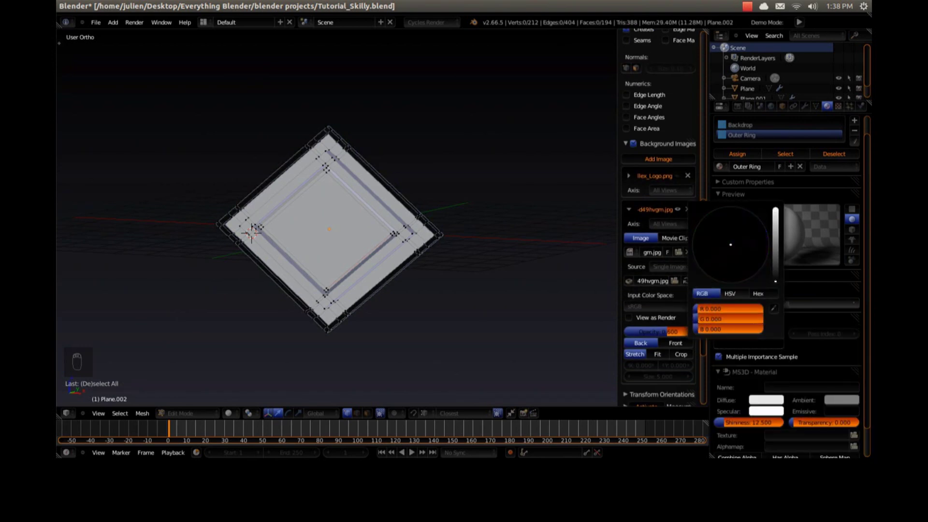
key("Tab")
key("Tab")
Restore the Outer Ring viewport color by setting red, green and blue each to 0.8
left_click(749, 344)
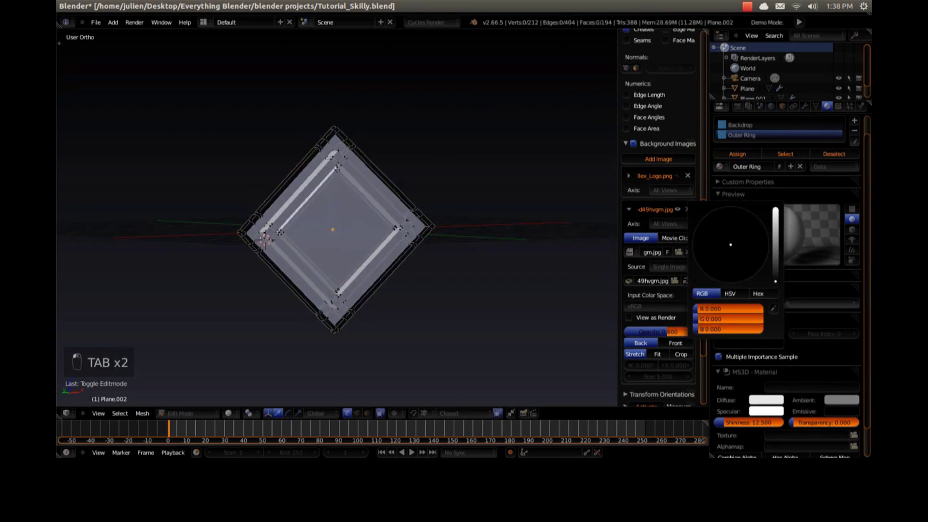
left_click(738, 309)
type(".8")
key("Tab")
type(".8")
key("Tab")
type(".8")
key("Return")
middle_click_drag(367, 218, 478, 237)
key("a")
key("a")
key("a")
key("Tab")
key("Tab")
key("a")
key("a")
key("a")
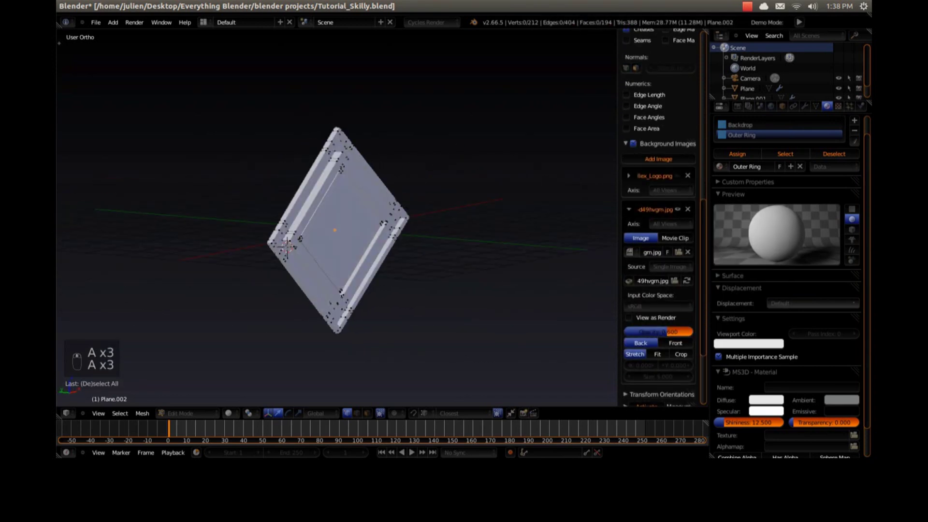
In front wireframe view, circle-select the raised inner ring of faces around the diamond's center
key("KP_1")
scroll(337, 217, "up", 3)
key("z")
key("c")
mouse_move(345, 117)
left_mouse_down()
mouse_move(319, 101)
mouse_move(317, 115)
left_mouse_up()
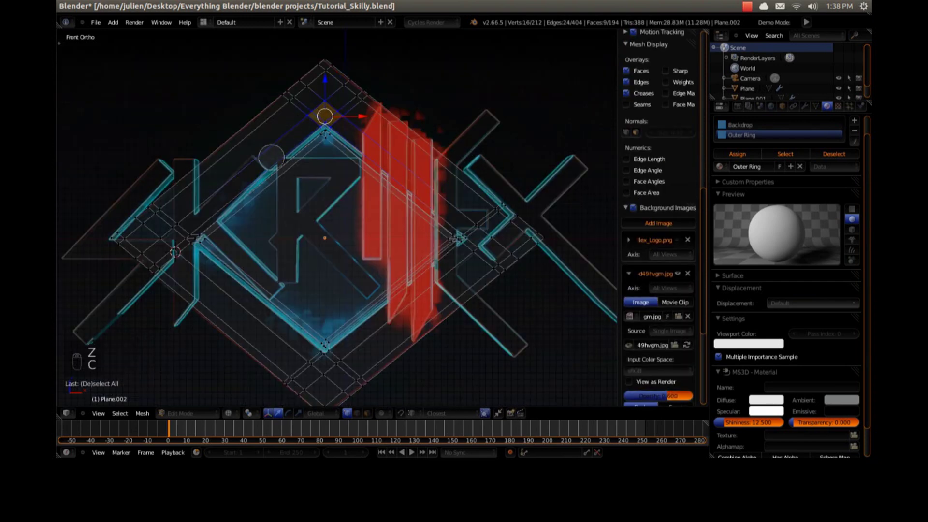
left_click(176, 228)
left_click_drag(177, 228, 186, 252)
mouse_move(286, 344)
left_mouse_down()
mouse_move(312, 358)
mouse_move(359, 345)
mouse_move(446, 272)
mouse_move(472, 230)
left_mouse_up()
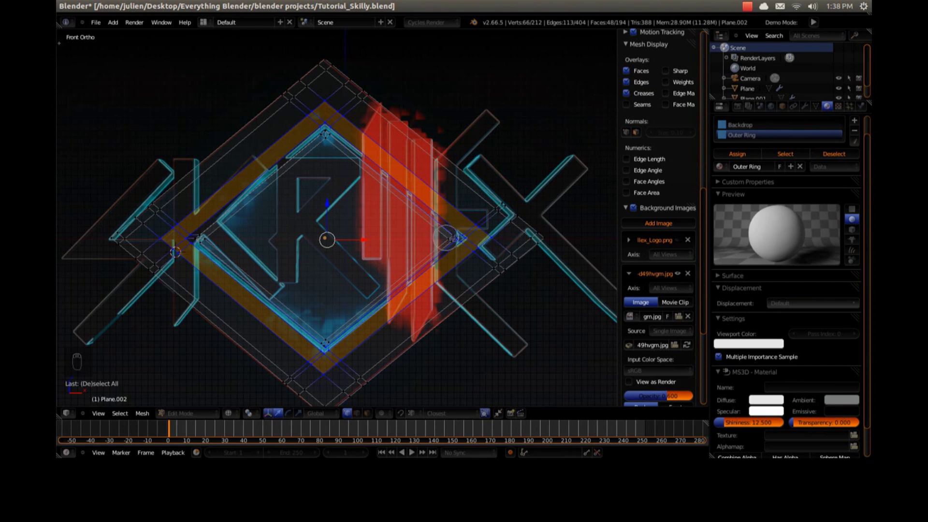
mouse_move(337, 307)
middle_mouse_down()
mouse_move(317, 382)
mouse_move(370, 358)
mouse_move(431, 348)
mouse_move(420, 347)
middle_mouse_up()
left_click(342, 357)
right_click(337, 357)
key("z")
scroll(337, 357, "down", 3)
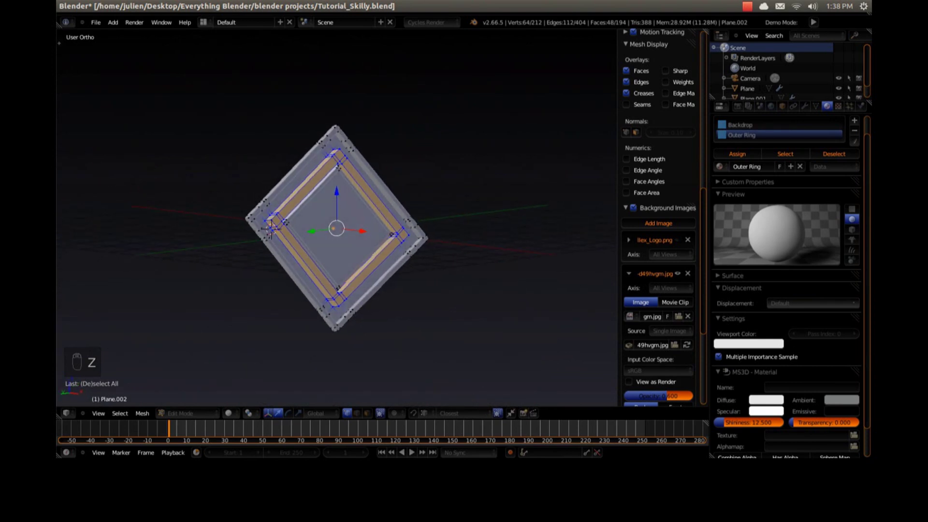
Add a third material named Inner Ring for the selected faces, return to Object Mode and go through the three material slots
left_click(855, 121)
left_click(771, 173)
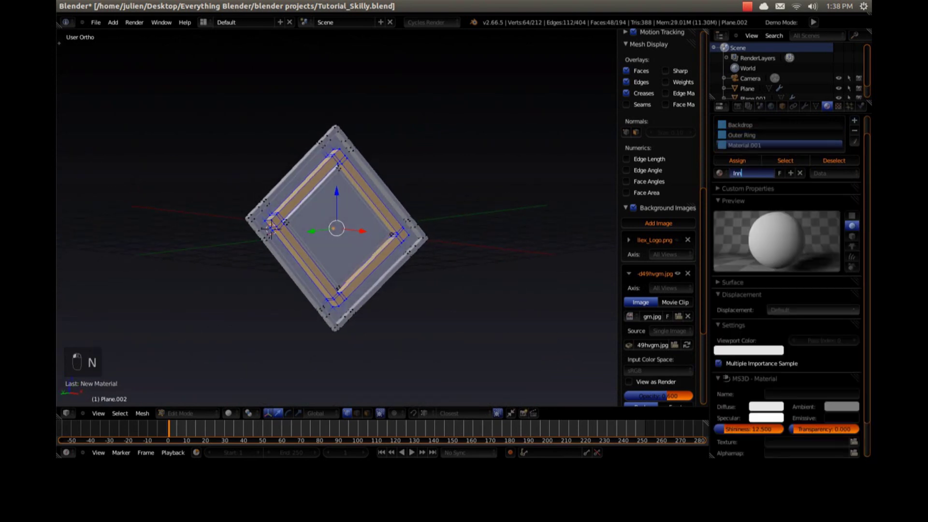
middle_click_drag(474, 232, 406, 243)
key("a")
key("Tab")
scroll(426, 262, "up", 4)
key("a")
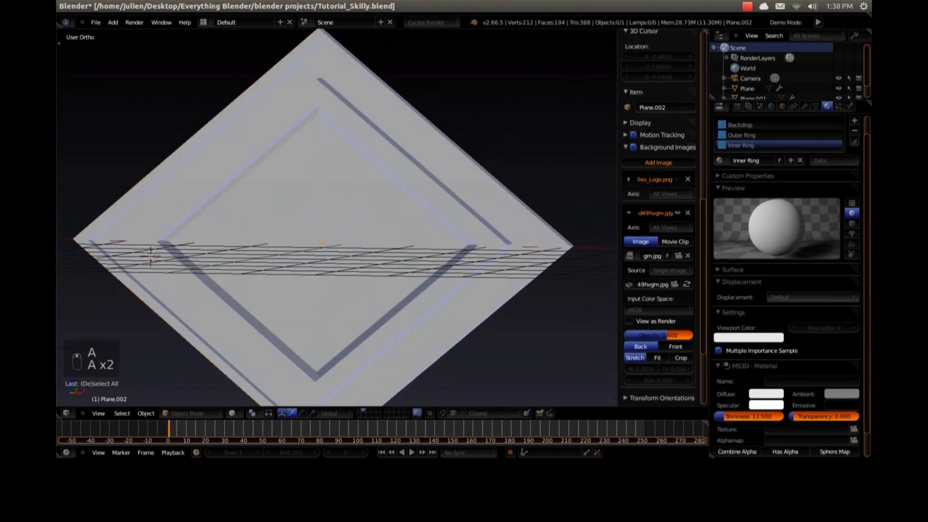
middle_click_drag(416, 346, 438, 359)
key("a")
left_click(769, 125)
left_click(769, 135)
left_click(769, 145)
key("a")
Show the layer containing the logo lettering together with the diamond
scroll(436, 251, "down", 5)
middle_click_drag(435, 251, 408, 244)
left_click(359, 411, "shift")
middle_click_drag(348, 290, 494, 291)
key("a")
key("a")
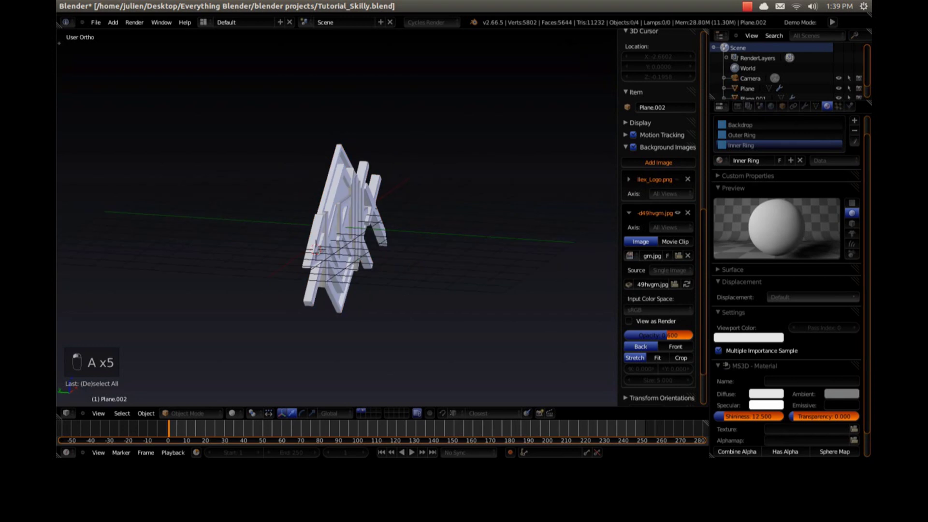
Move the diamond along the Y axis so it sits behind the lettering, and deselect it
middle_click_drag(291, 208, 353, 239)
right_click(351, 203)
middle_click_drag(339, 227, 357, 212)
scroll(333, 227, "up", 3)
key("g")
key("y")
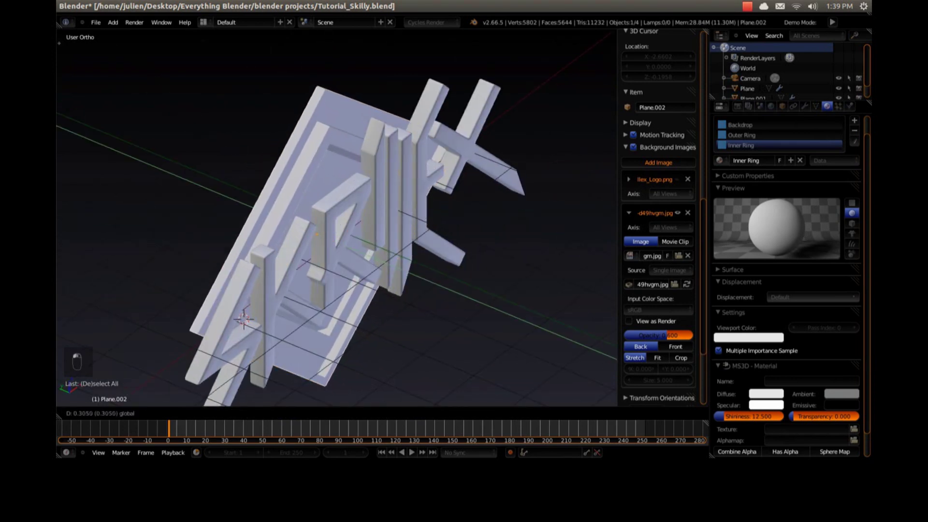
left_click(319, 232)
key("a")
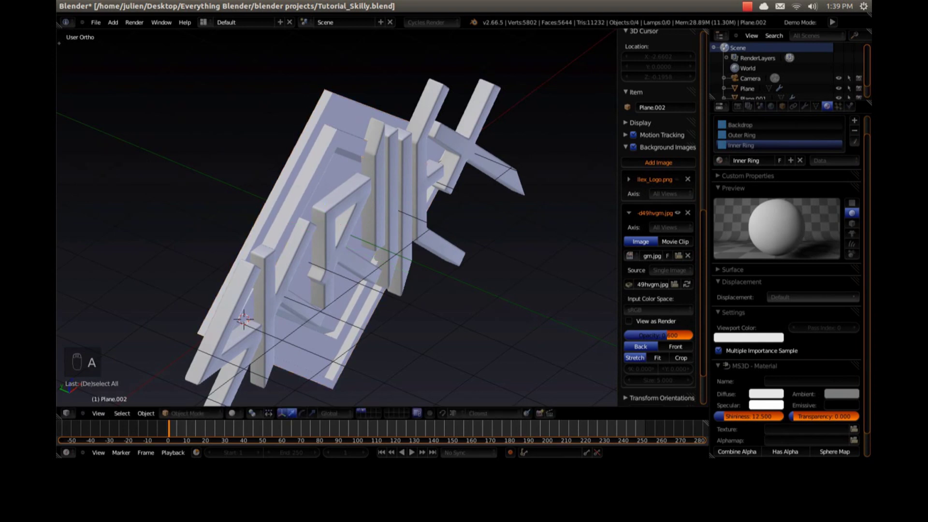
Select the object forming the three vertical ILL bars and remove its Bevel modifier
right_click(319, 232)
middle_click_drag(319, 232, 176, 251)
middle_click_drag(358, 198, 309, 229)
key("a")
right_click_drag(307, 232, 315, 234)
right_click(319, 232)
right_click(375, 227)
right_click(375, 227)
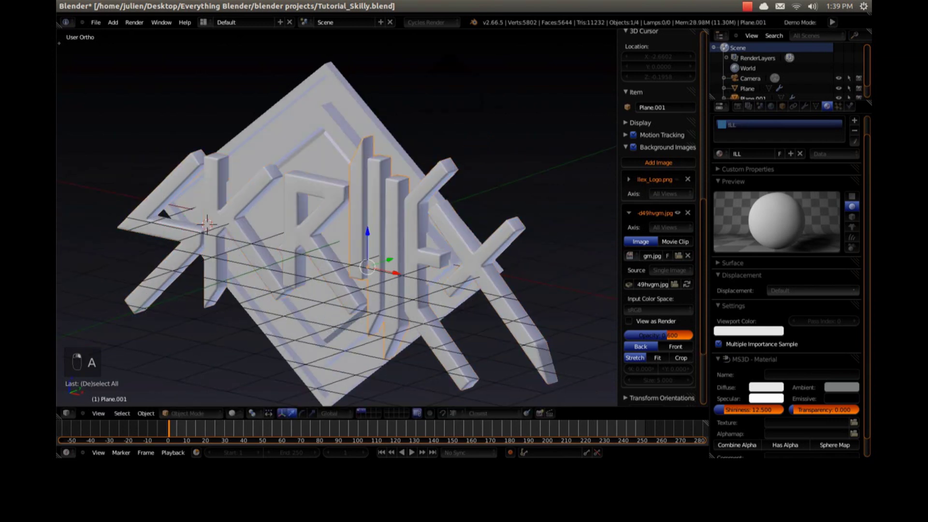
left_click(805, 106)
left_click(860, 158)
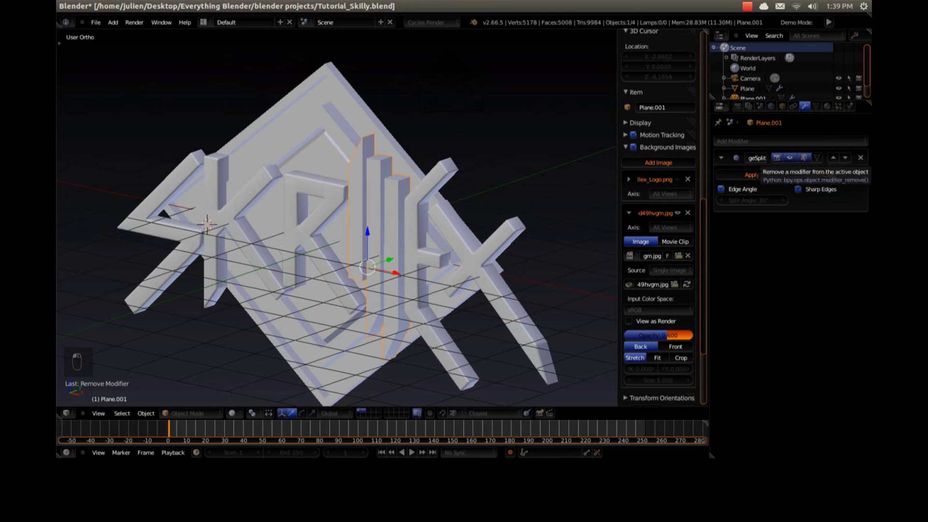
Remove the ILL bars' Edge Split modifier, add a new Edge Split modifier, and select the remaining lettering
left_click(861, 158)
left_click(791, 140)
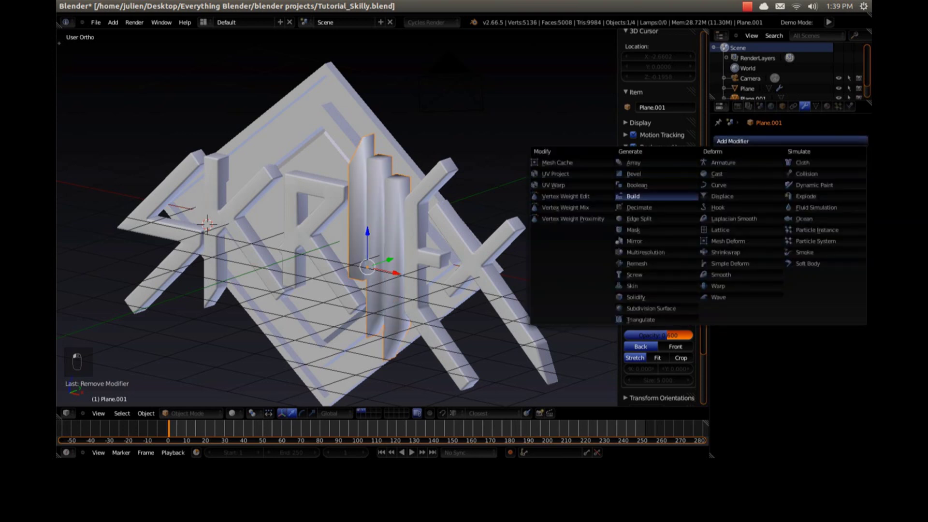
left_click(639, 219)
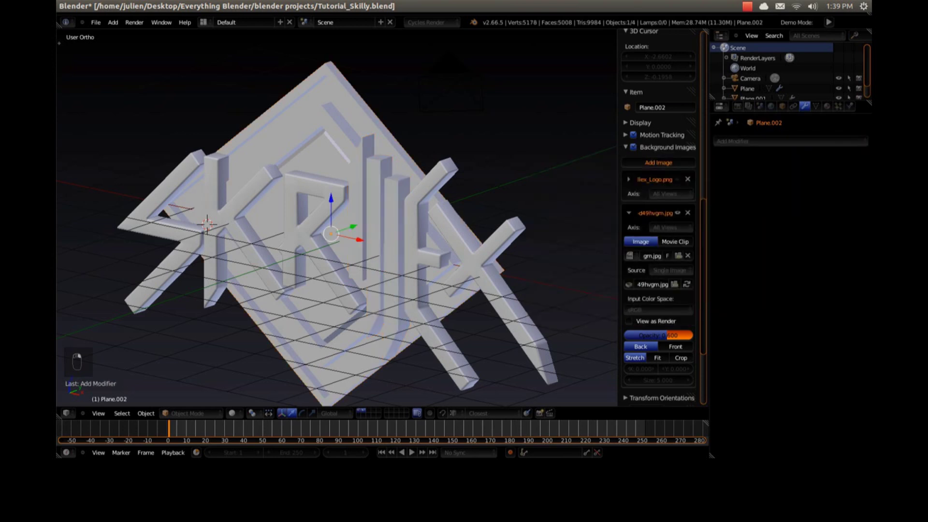
right_click(292, 222)
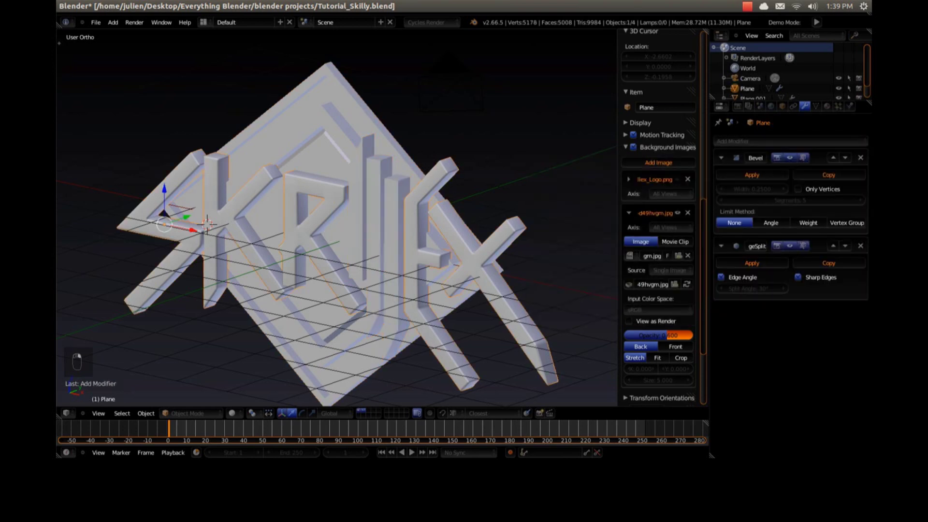
left_click(860, 158)
key("a")
middle_click_drag(150, 194, 301, 158)
middle_click_drag(454, 203, 527, 178)
key("ctrl+z")
key("ctrl+z")
key("ctrl+z")
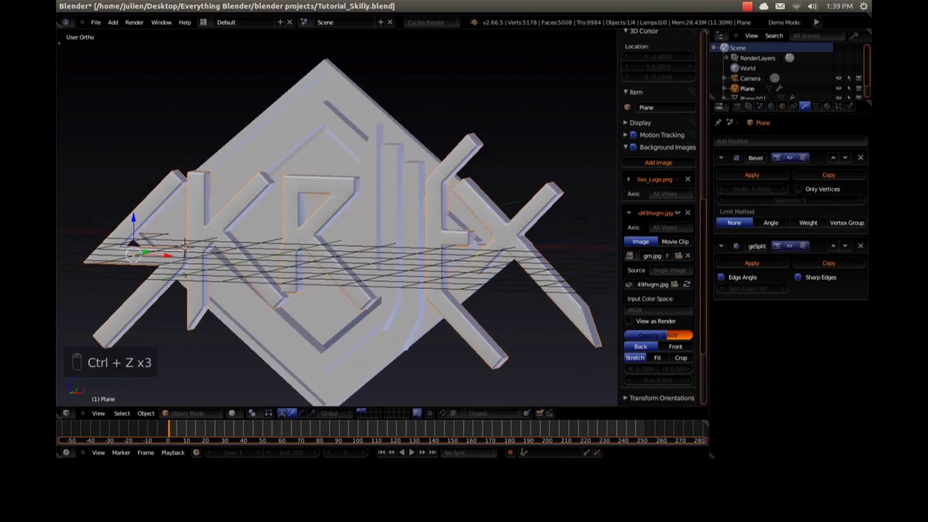
Adjust the Bevel modifier's width on the lettering around the ILL bars, trying 0.2 first
left_click(752, 189)
type(".2")
key("Return")
left_click(752, 189)
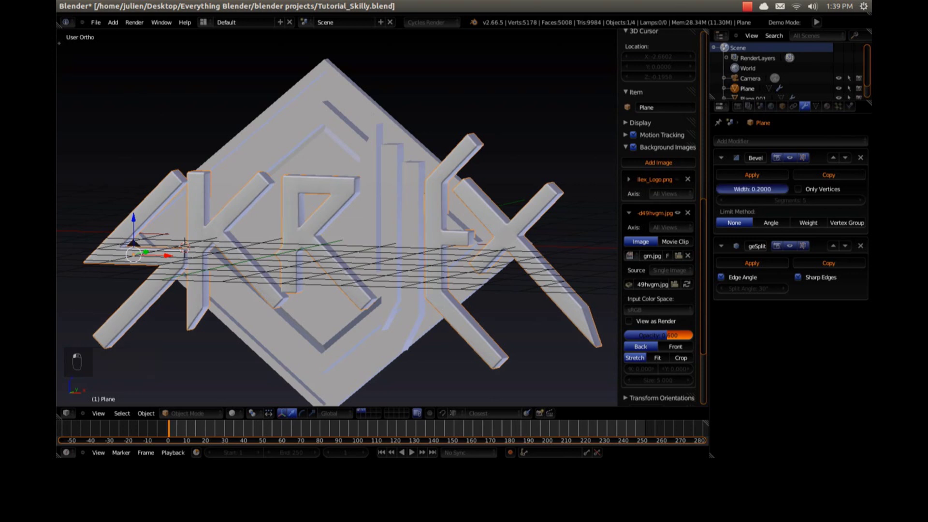
key("Return")
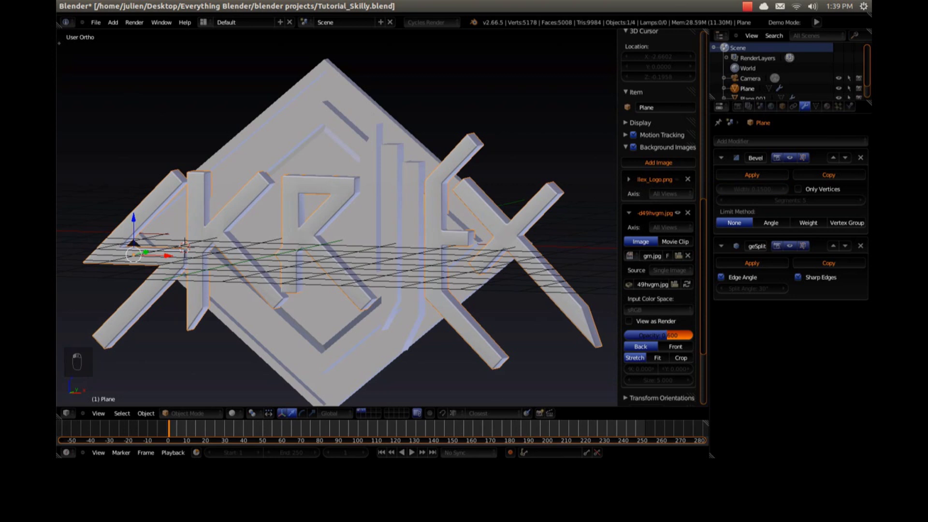
Add a Bevel modifier to the ILL bars with adjusted width and segments, placed above the Edge Split modifier in the stack
right_click(393, 206)
left_click(790, 141)
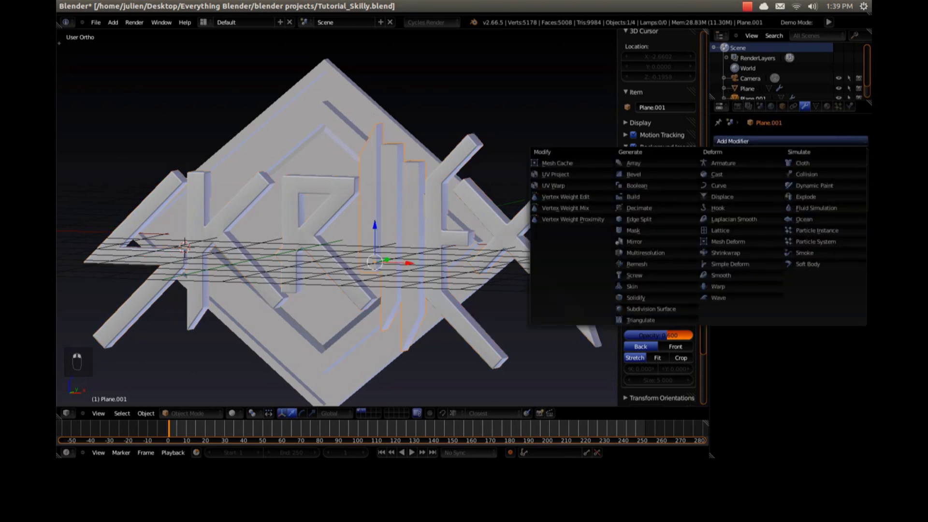
left_click(634, 174)
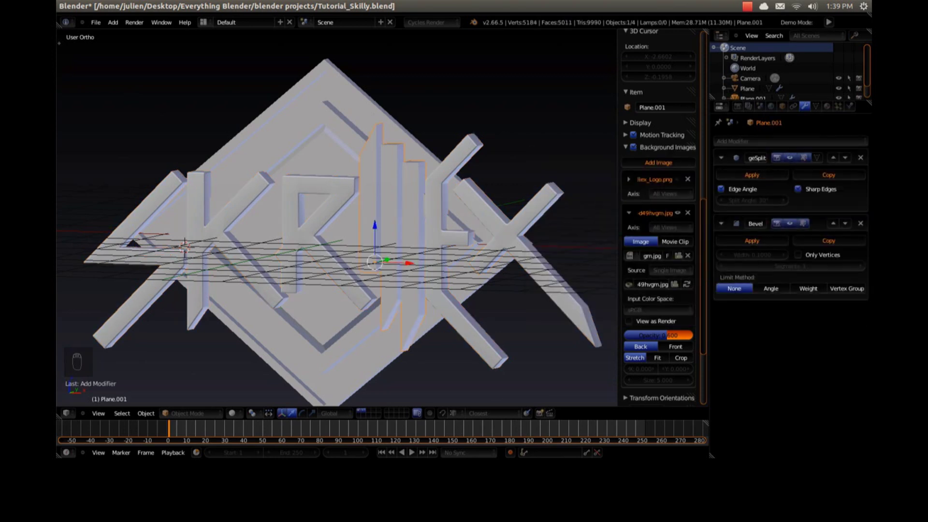
left_click_drag(752, 255, 777, 255)
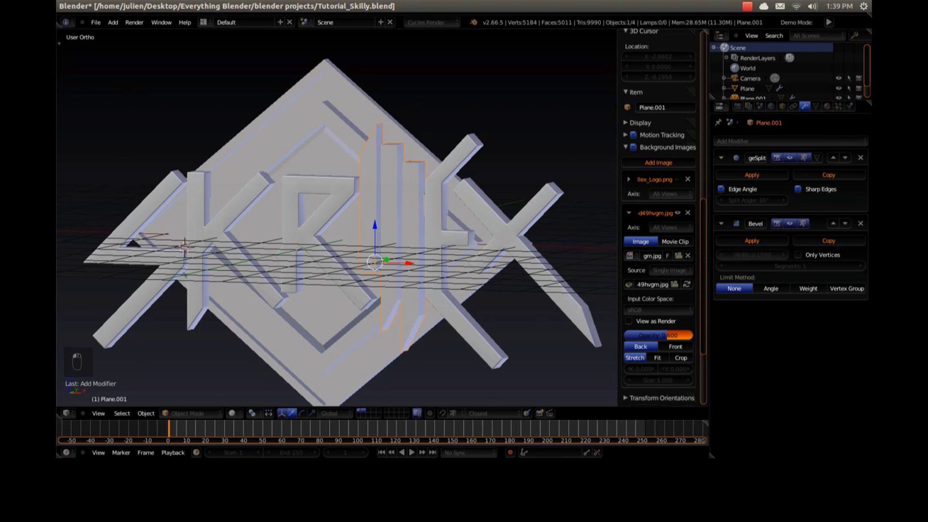
left_click(861, 267)
middle_click_drag(339, 193, 384, 286)
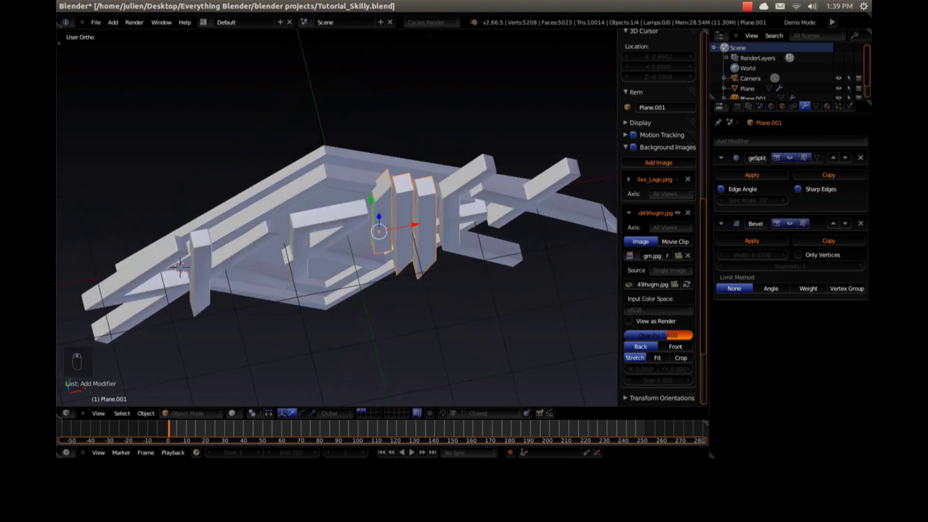
left_click(833, 224)
middle_click_drag(547, 270, 504, 199)
Examine the beveled edges of the ILL bars and the remaining lettering from several angles, leaving everything deselected
key("a")
right_click(414, 217)
middle_click_drag(414, 217, 450, 210)
key("a")
middle_click_drag(351, 189, 353, 182)
right_click(322, 189)
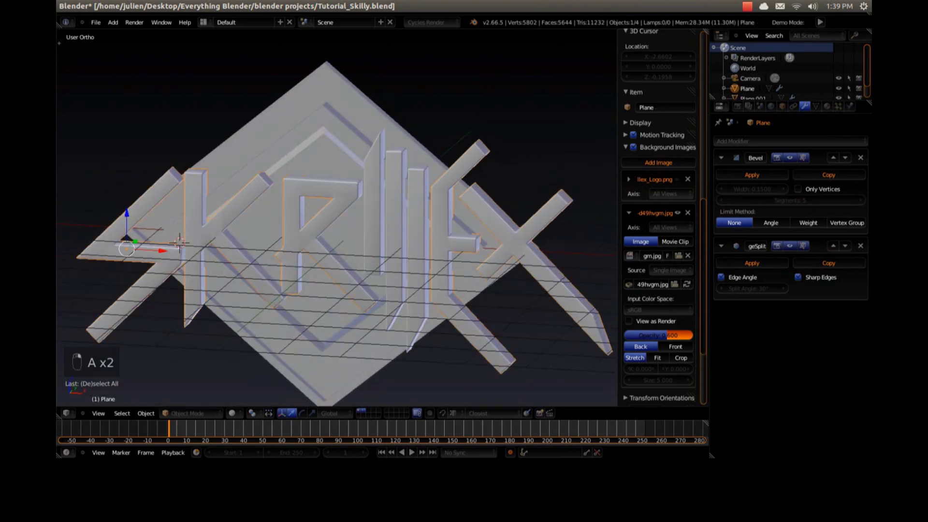
right_click(179, 243)
key("a")
right_click(321, 188)
key("a")
middle_click_drag(321, 188, 377, 242)
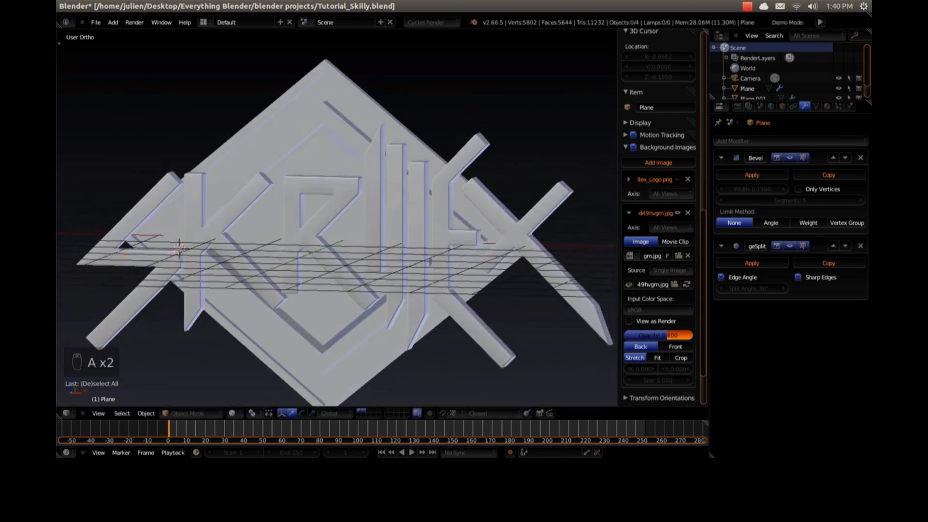
Add a plane to the scene and rotate it 90 degrees about the X axis so it stands upright
scroll(415, 193, "down", 4)
key("a")
key("a")
key("shift+a")
mouse_move(417, 182)
left_click(454, 182)
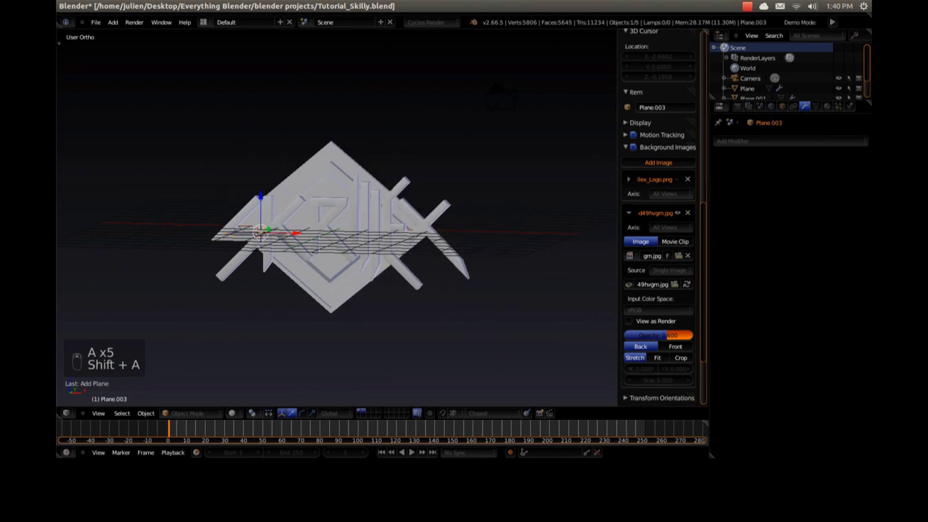
type("rx90")
key("Return")
Scale the upright plane up and move it behind the logo as a backdrop
key("s")
left_click(624, 372)
middle_click_drag(488, 271, 428, 315)
left_click_drag(286, 191, 304, 174)
left_click_drag(318, 202, 363, 217)
Check the backdrop through the camera and scale it up further so it extends well beyond the logo
key("KP_0")
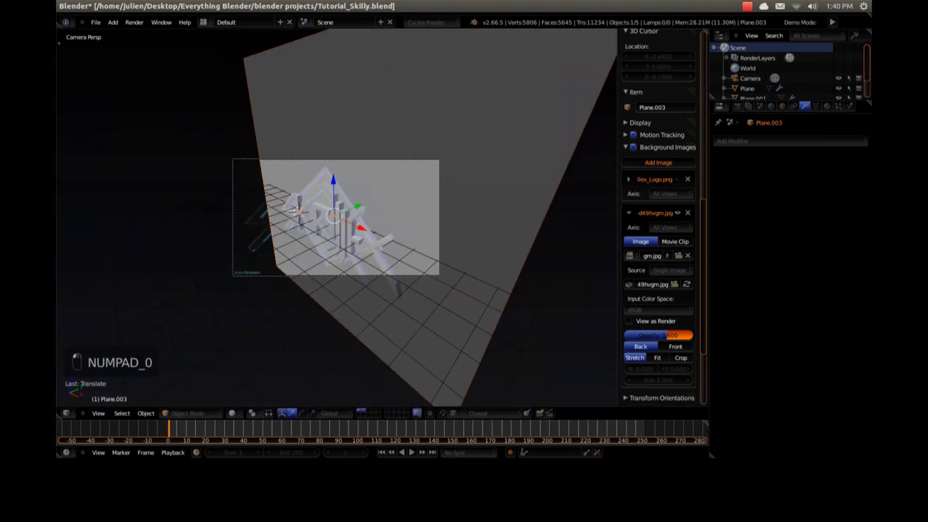
middle_click_drag(363, 217, 404, 219)
key("s")
left_click(488, 220)
scroll(488, 220, "down", 6)
middle_click_drag(488, 220, 503, 203)
Reselect the backdrop plane and give it a new material named Background
key("a")
right_click(464, 206)
left_click(827, 106)
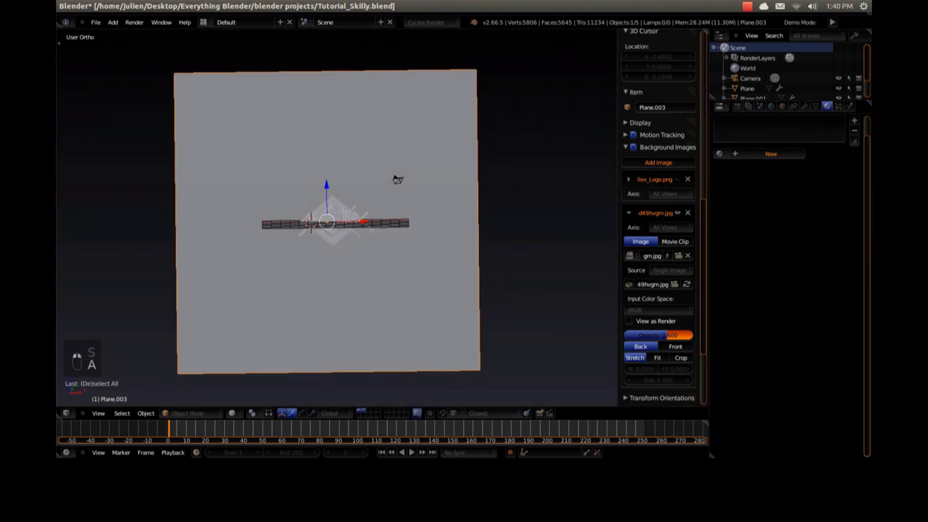
left_click(736, 153)
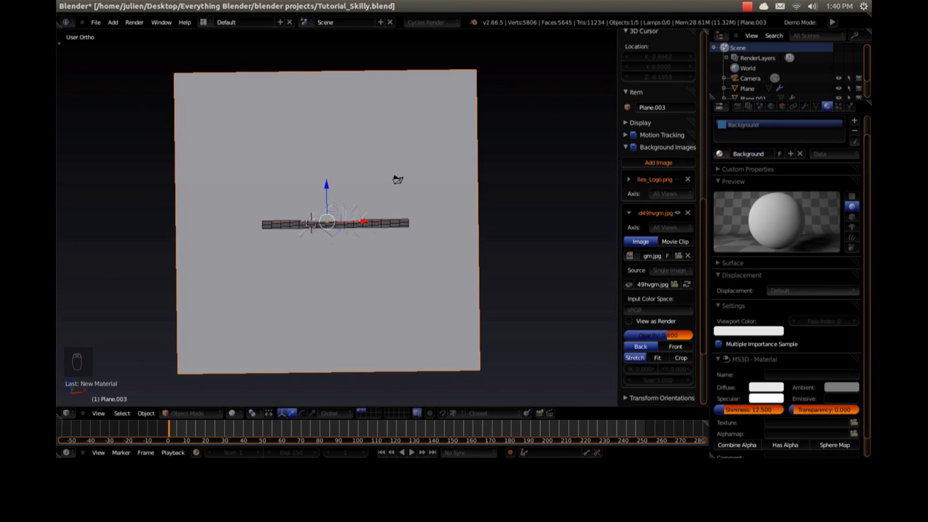
Brighten the Background material's diffuse surface color to white
left_click(749, 331)
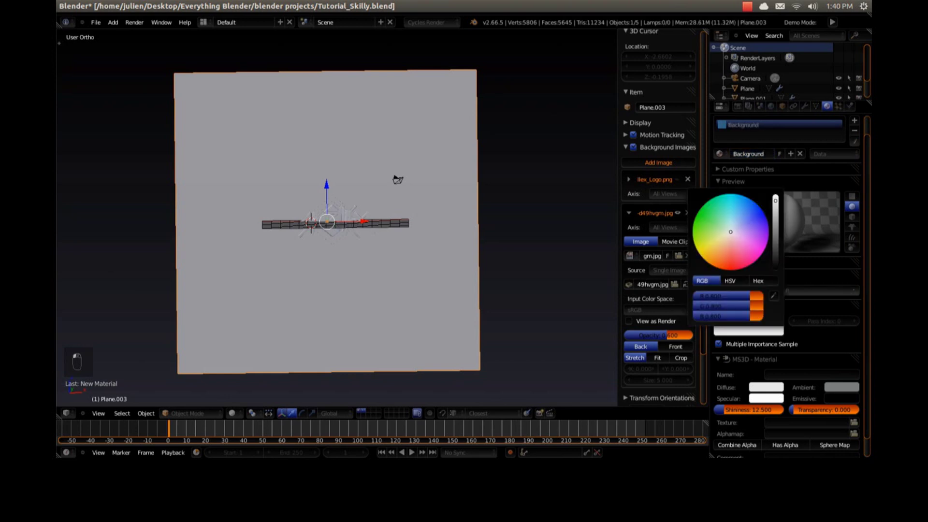
left_click(732, 263)
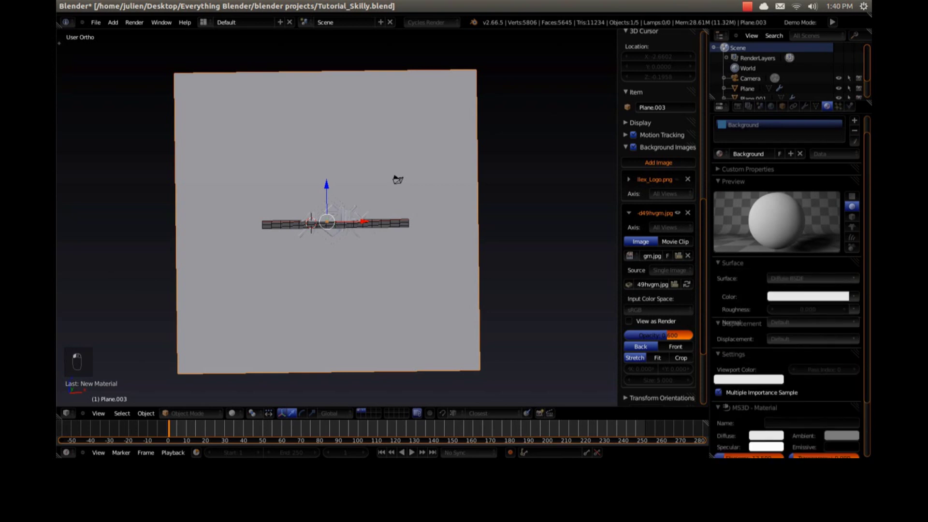
left_click(808, 297)
left_click_drag(841, 155, 842, 153)
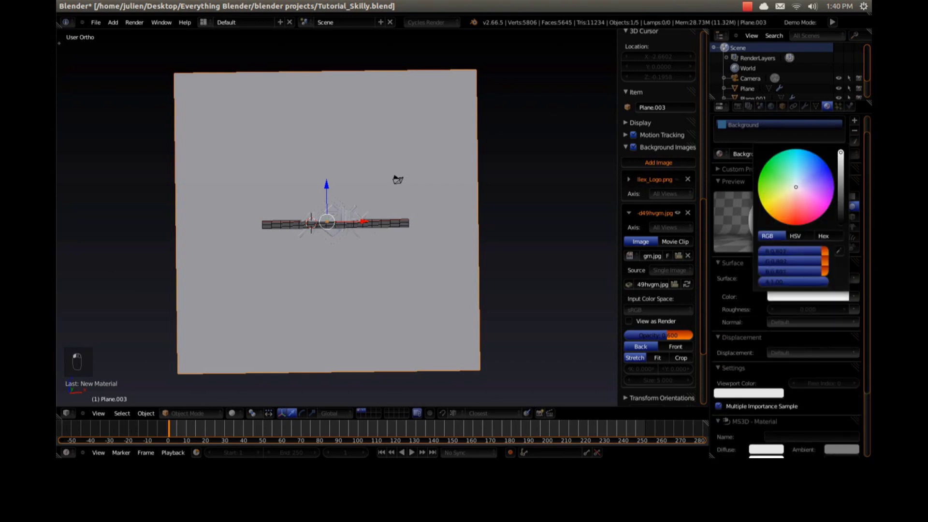
Examine the logo against the backdrop from closer up, ending with nothing selected
key("a")
key("a")
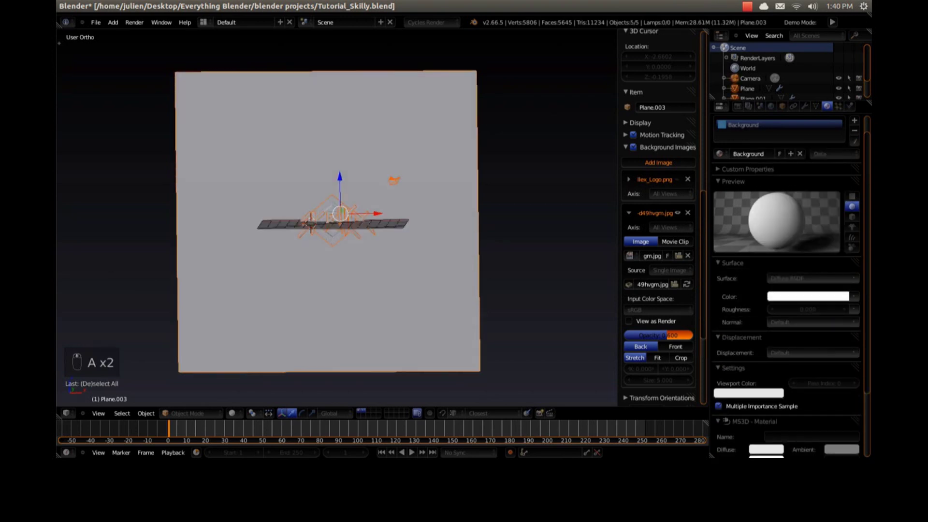
middle_click_drag(416, 208, 411, 213)
key("a")
right_click(411, 213)
right_click(411, 213)
scroll(411, 213, "up", 5)
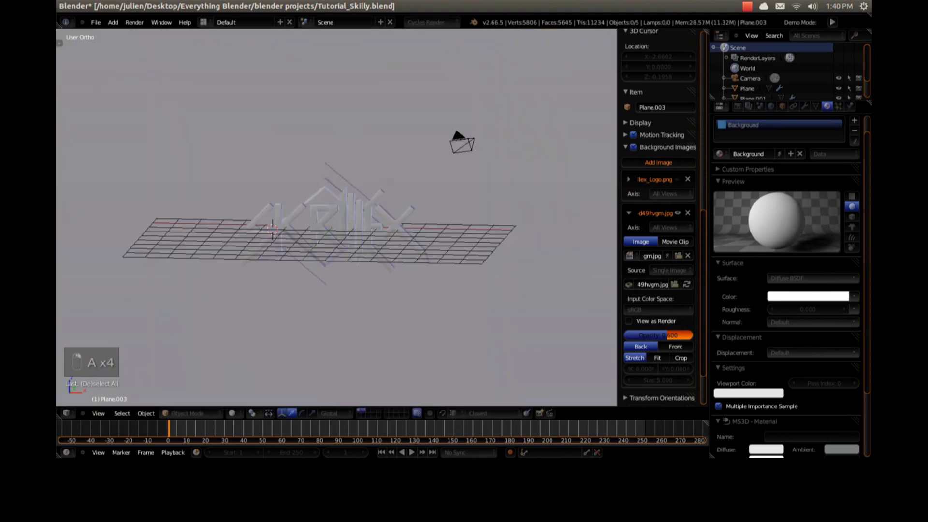
right_click(358, 189)
right_click(358, 189)
middle_click_drag(358, 190, 403, 180)
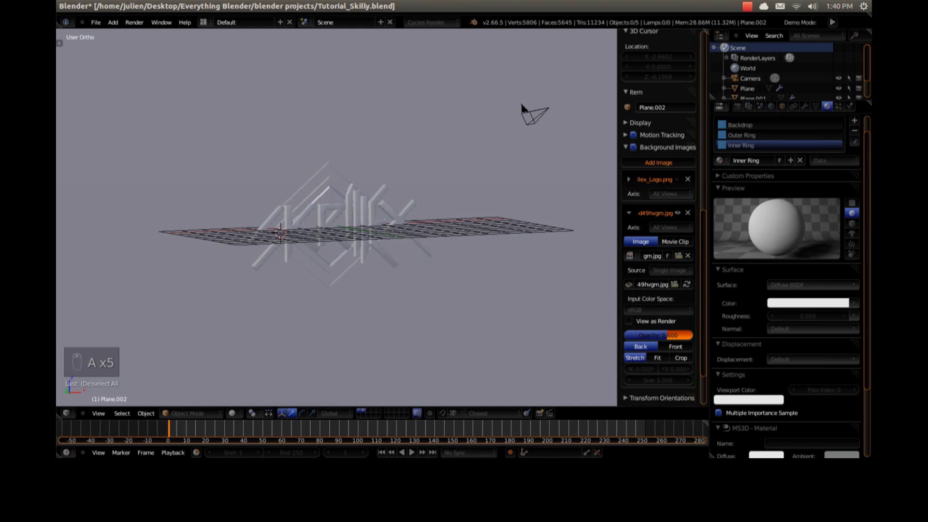
Look through the camera, select it, and fly and shift it to face the logo more frontally
key("KP_0")
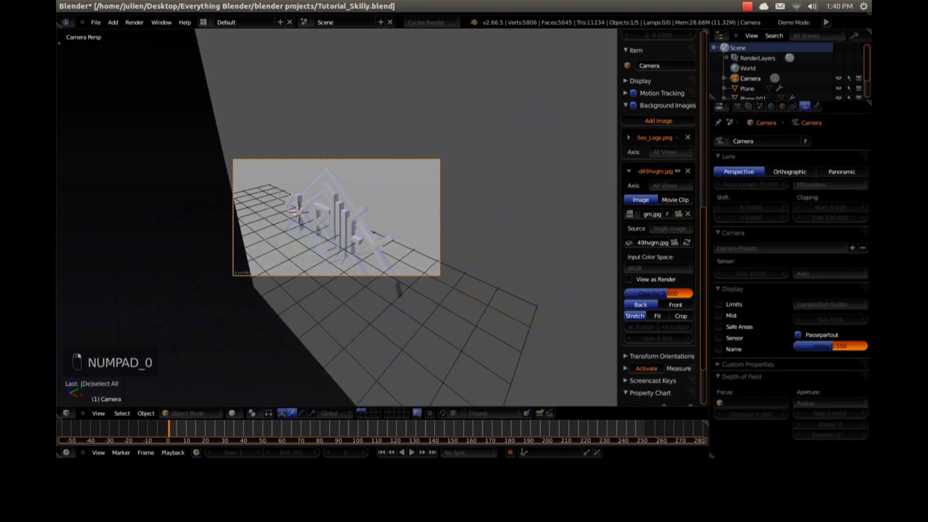
key("shift+f")
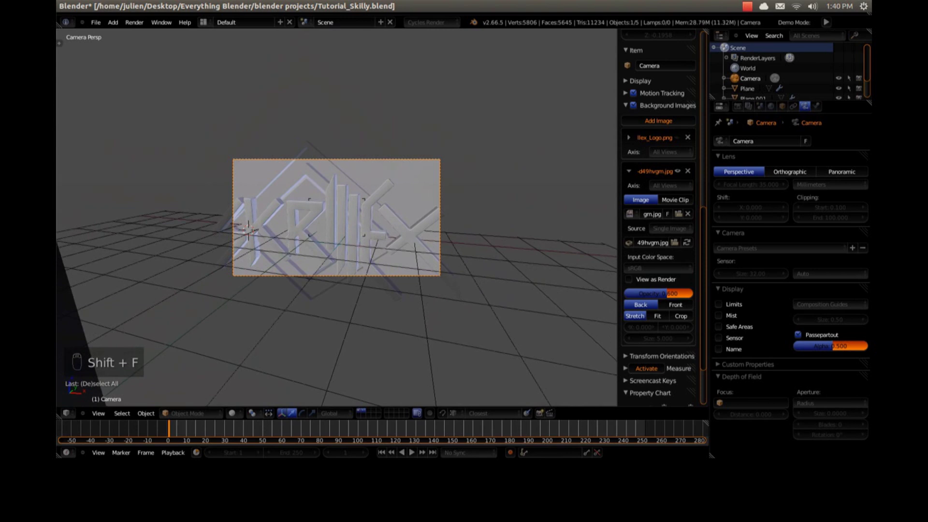
key("g")
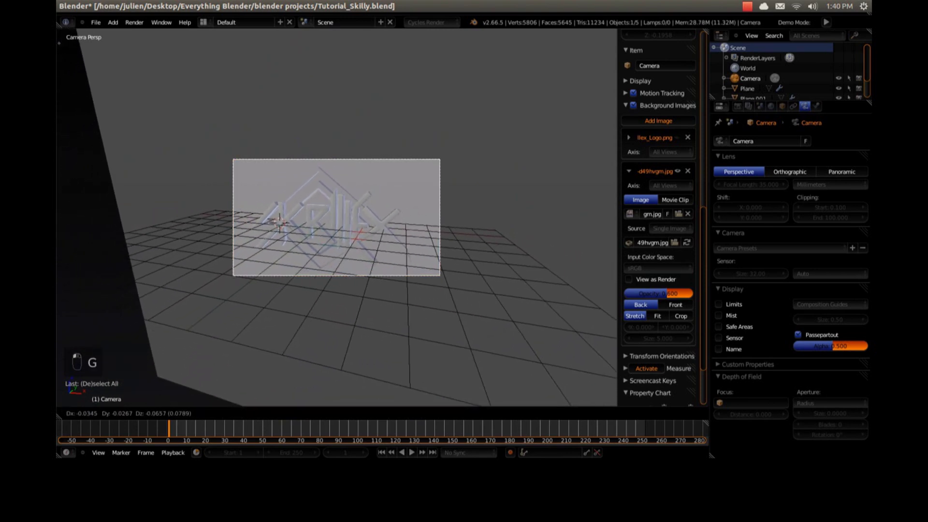
left_click(359, 235)
Fly and reposition the camera again, and trackball-rotate it to keep the logo within the frame
key("shift+f")
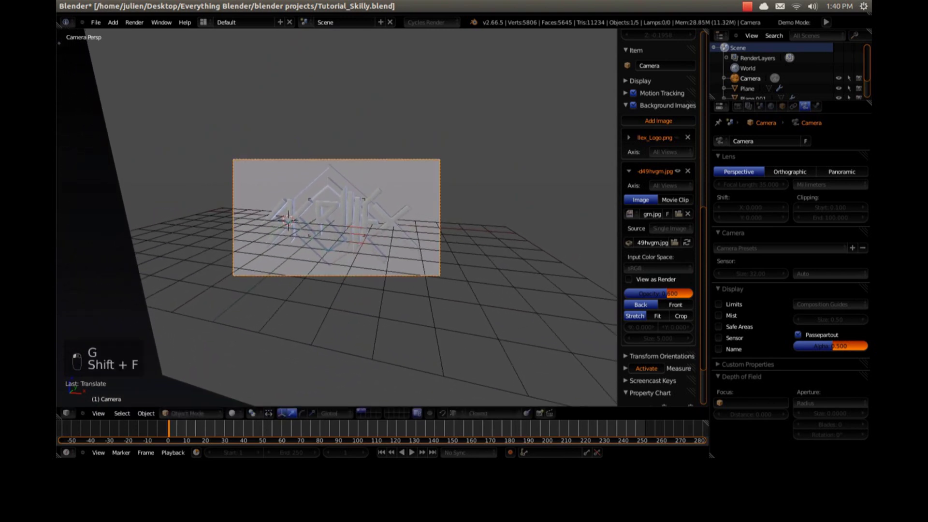
key("g")
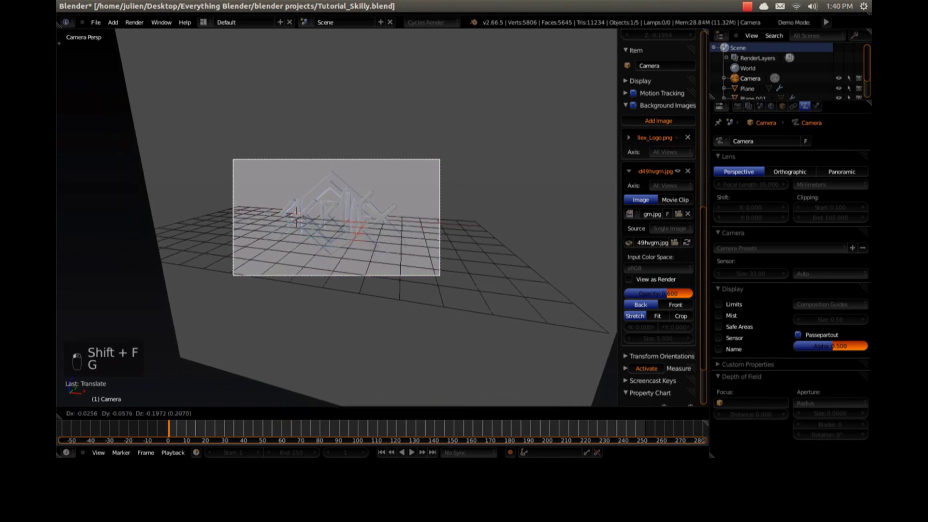
key("r")
key("r")
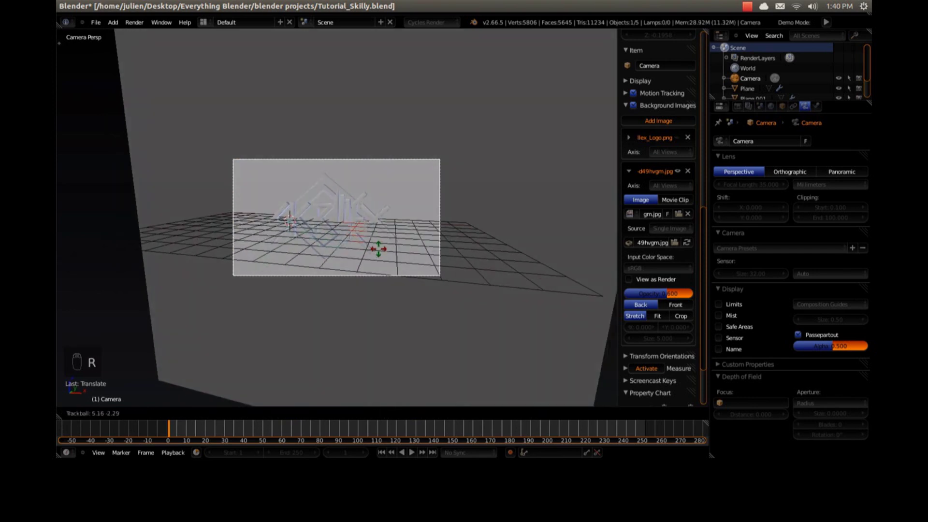
left_click(379, 249)
Fly the camera closer so the logo fills more of the frame, and deselect it
scroll(379, 249, "up", 3)
key("shift+f")
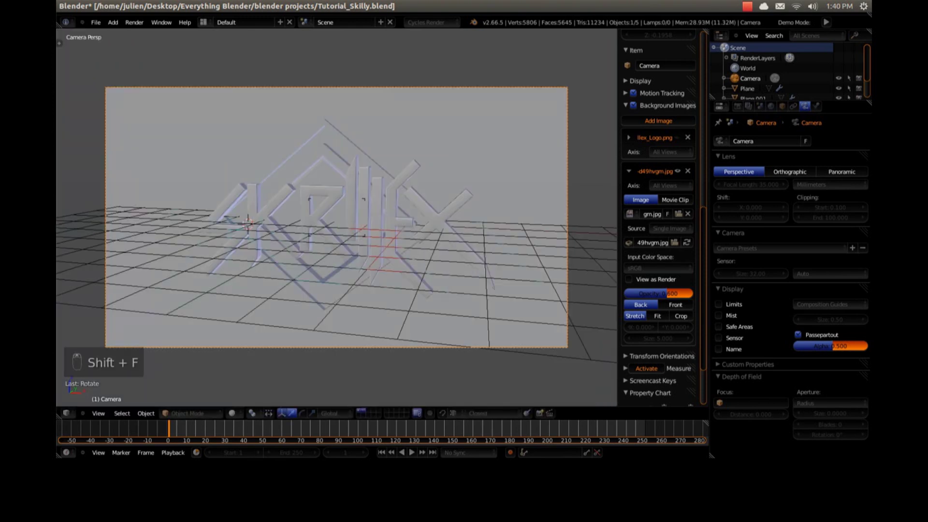
scroll(337, 218, "up", 2)
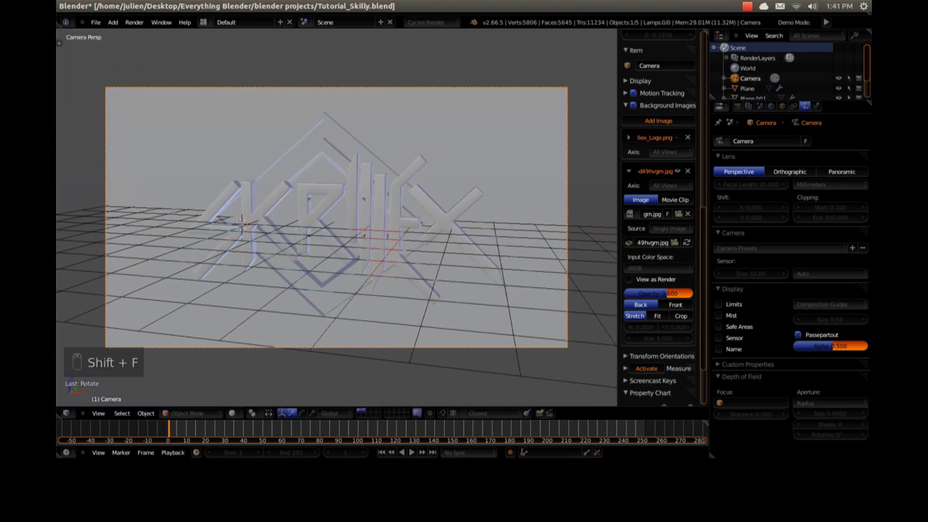
left_click(368, 220)
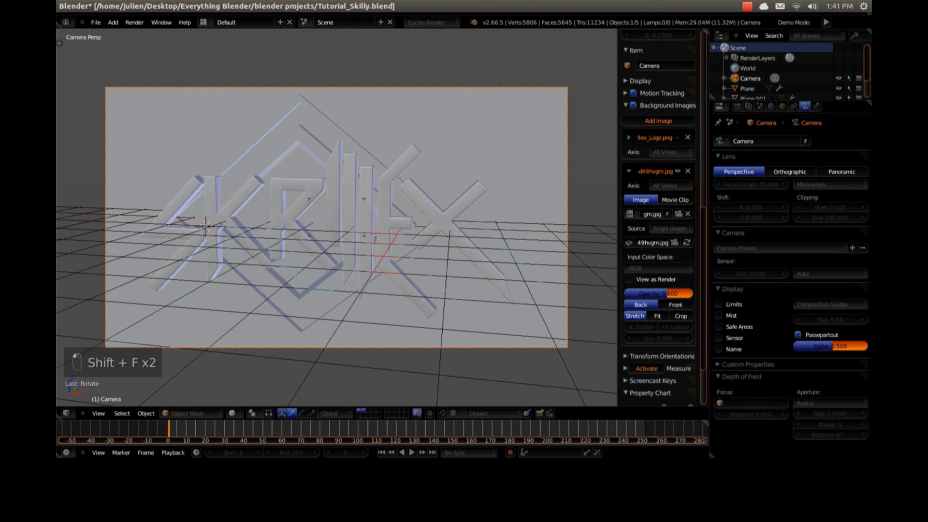
key("a")
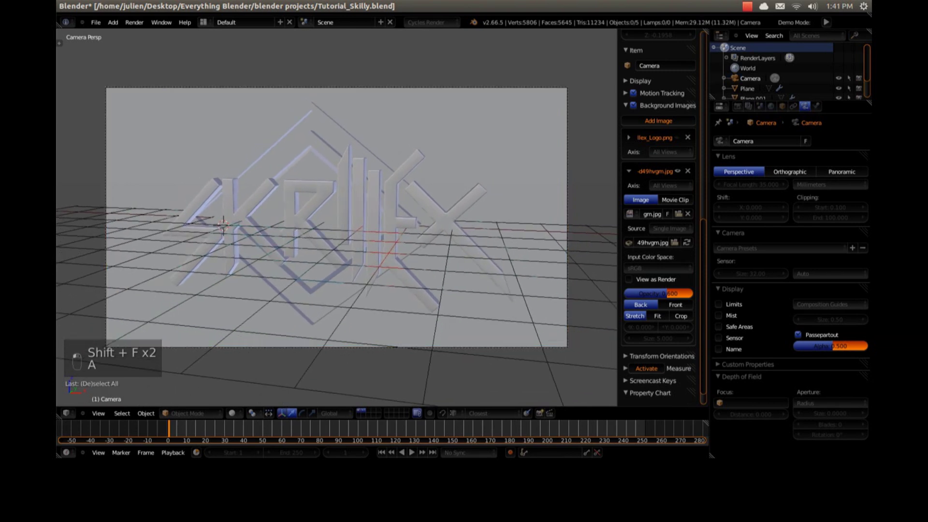
Reselect the camera and fly and move it down to about grid-floor level with the whole logo in frame
right_click(317, 205)
right_click(317, 205)
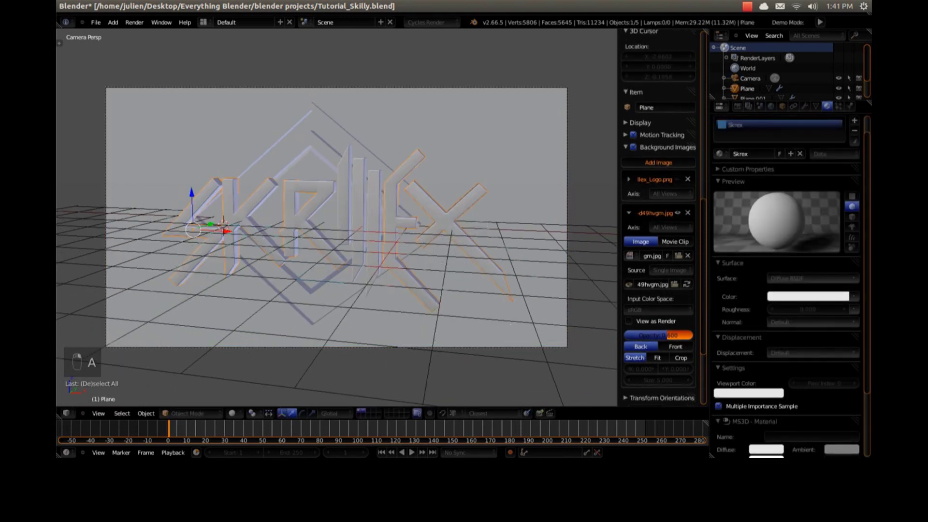
right_click(337, 347)
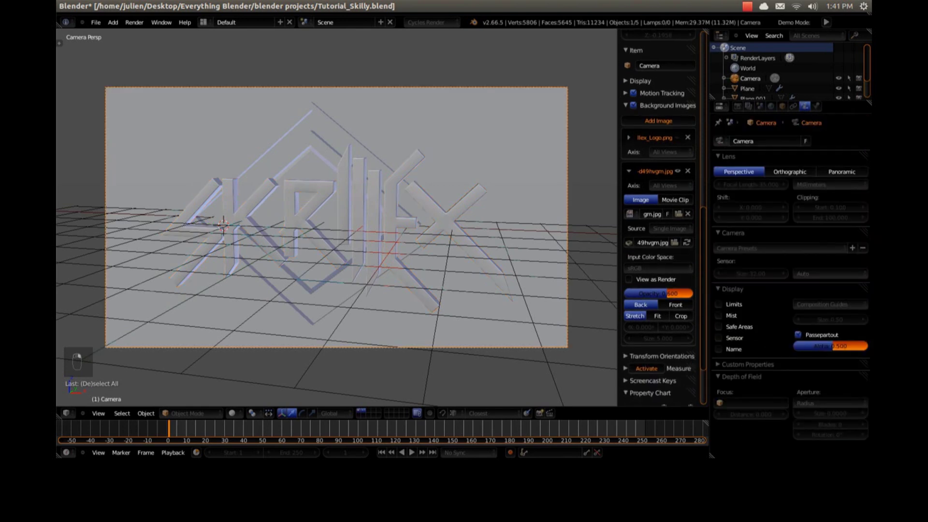
key("shift+f")
key("g")
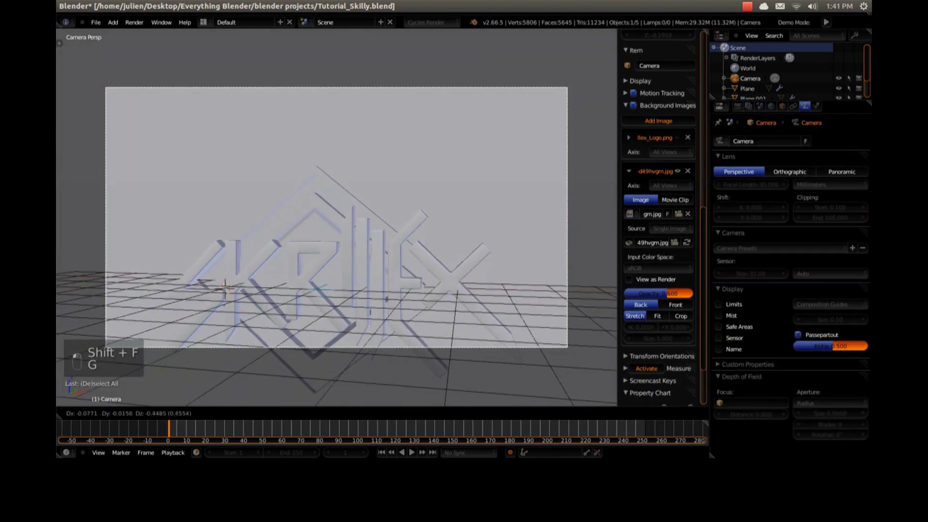
left_click(337, 217)
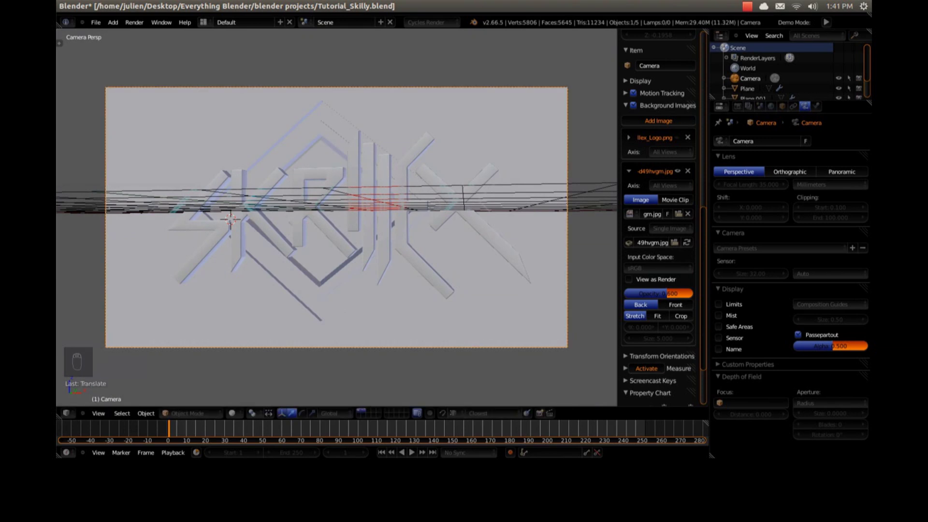
Fly the camera slightly below the grid floor, shift it to center the logo in the frame, and deselect it
key("shift+f")
key("g")
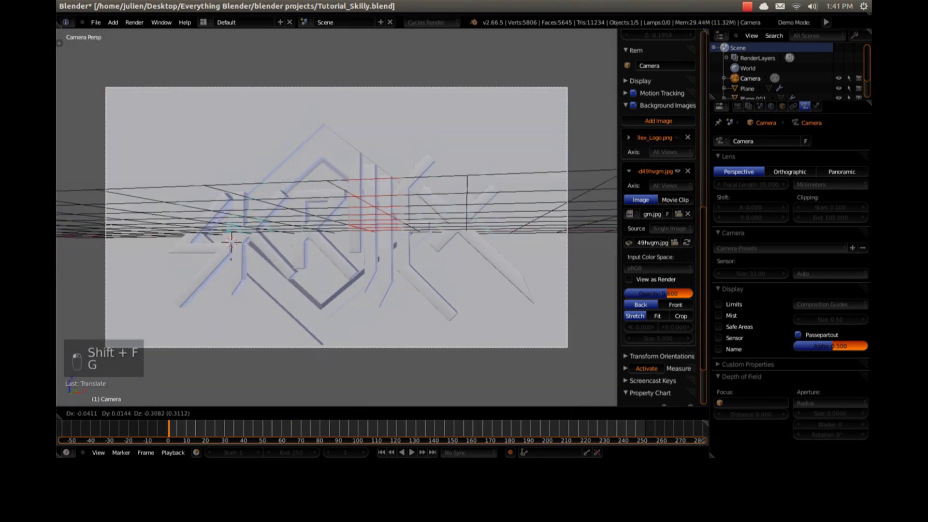
key("a")
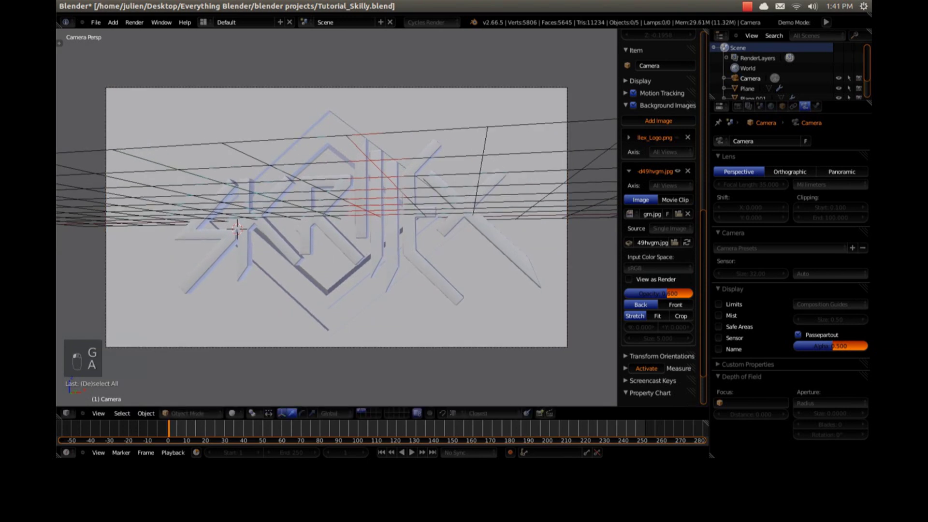
Save the file, add a plane, move it out in front of the logo, and scale it up
key("ctrl+s")
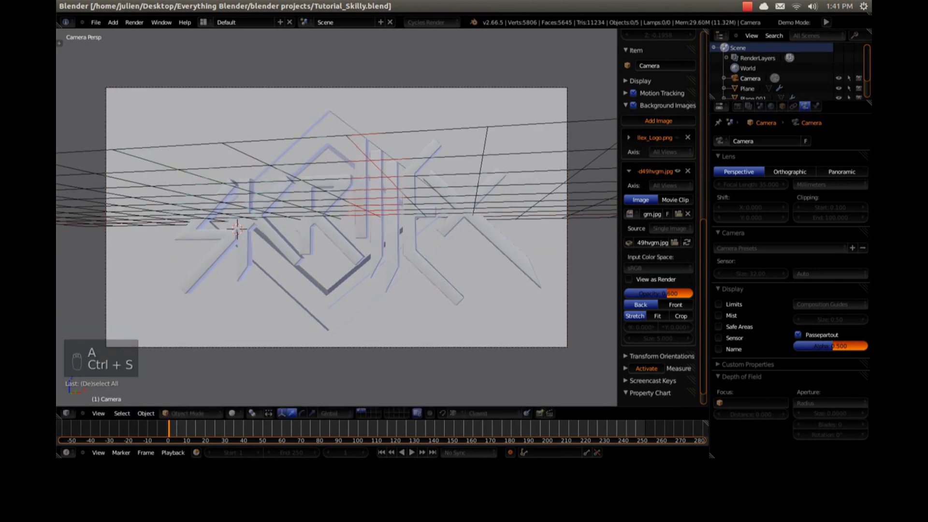
left_click(232, 413)
key("shift+a")
mouse_move(290, 184)
left_click(387, 186)
middle_click_drag(387, 189, 348, 242)
scroll(339, 203, "down", 5)
left_click_drag(337, 178, 238, 310)
key("s")
left_click(355, 364)
Rotate the new plane about the global X axis and about the Z axis so it faces the logo
key("r")
key("x")
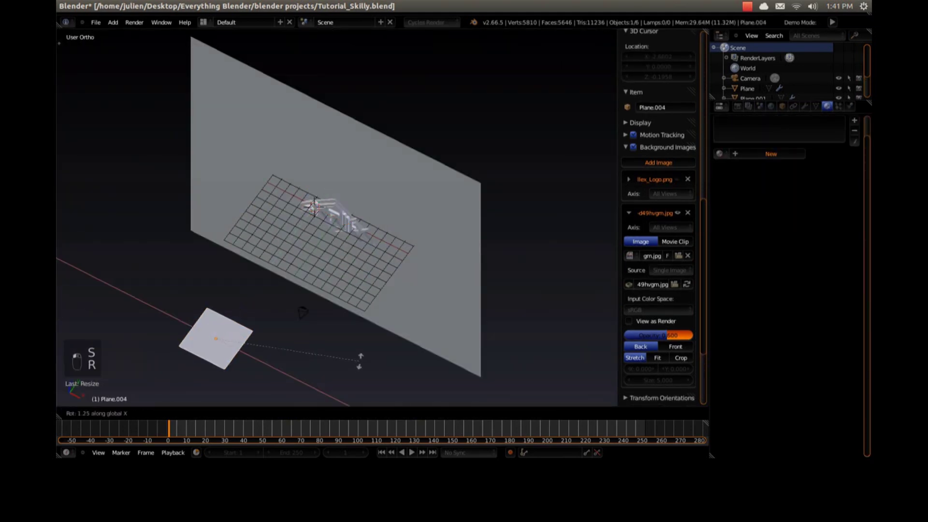
left_click(327, 254)
key("r")
key("z")
left_click(235, 348)
Enlarge the angled plane and position it raised in front of the logo, off to its left side
key("s")
left_click(247, 355)
left_click_drag(247, 354, 143, 302)
left_click_drag(132, 262, 179, 195)
middle_click_drag(184, 196, 177, 191)
middle_click_drag(203, 228, 189, 189)
left_click_drag(163, 169, 162, 90)
middle_click_drag(169, 100, 209, 173)
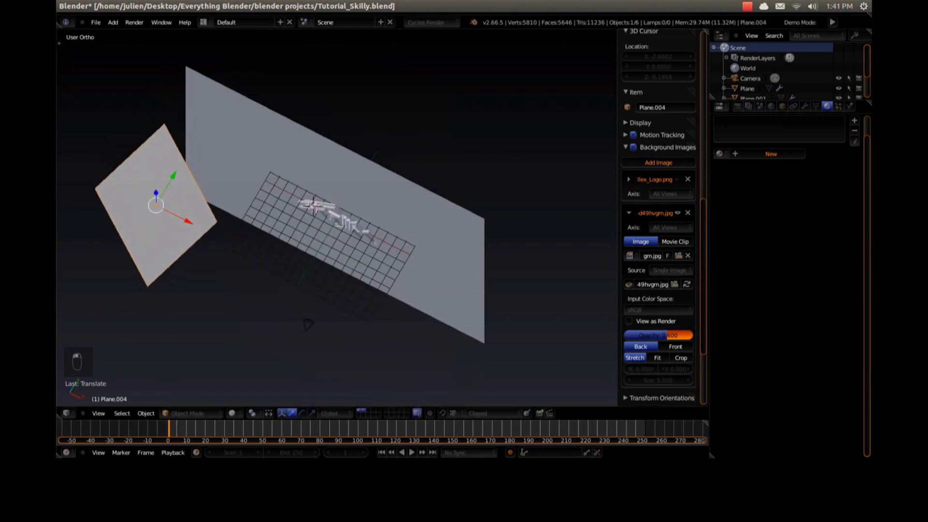
Give the plane a new material named Lamp and set its surface shader to Emission
left_click(771, 154)
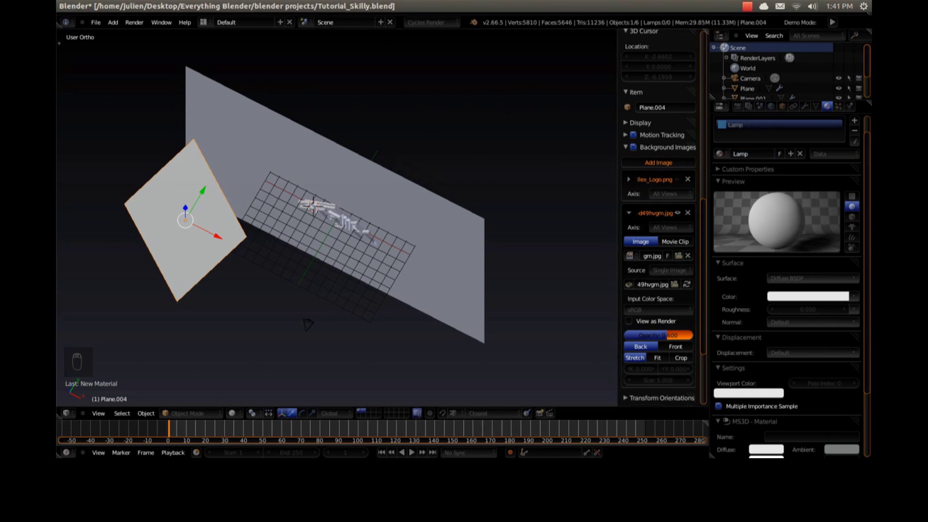
left_click(721, 153)
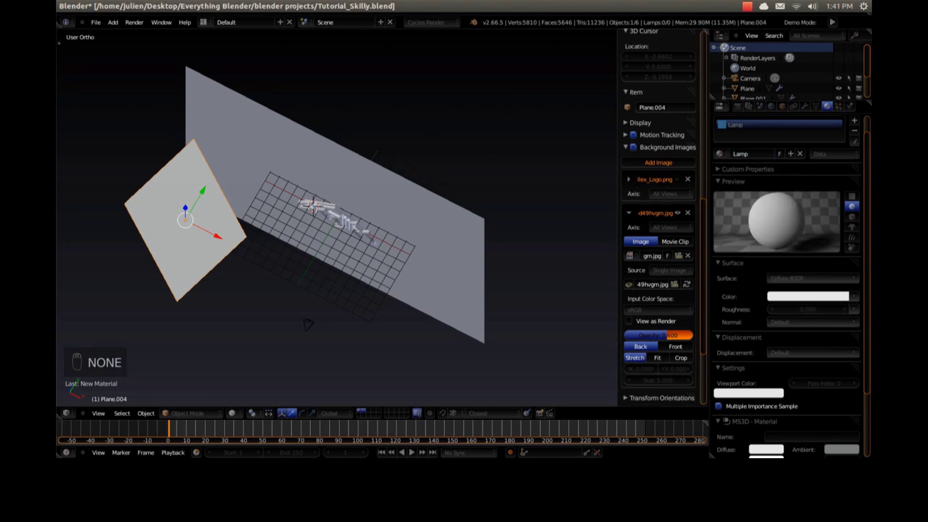
left_click(812, 278)
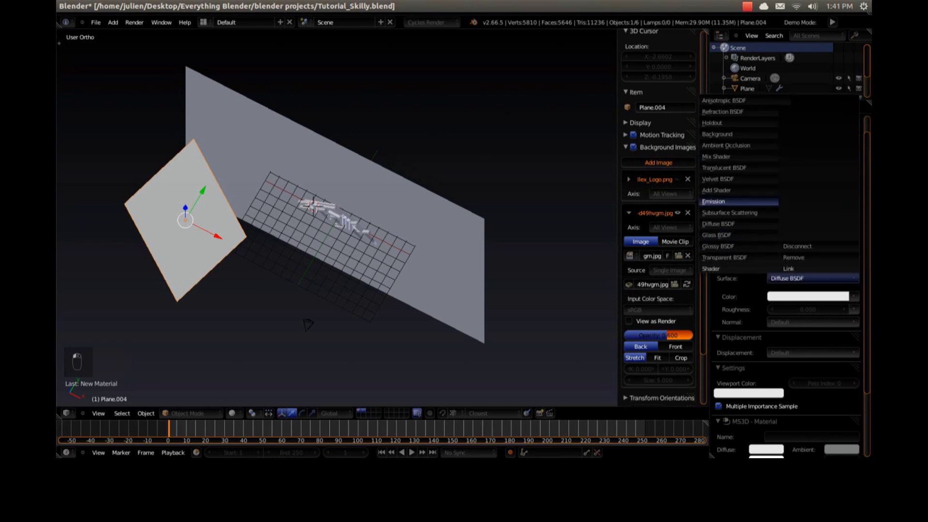
left_click(725, 201)
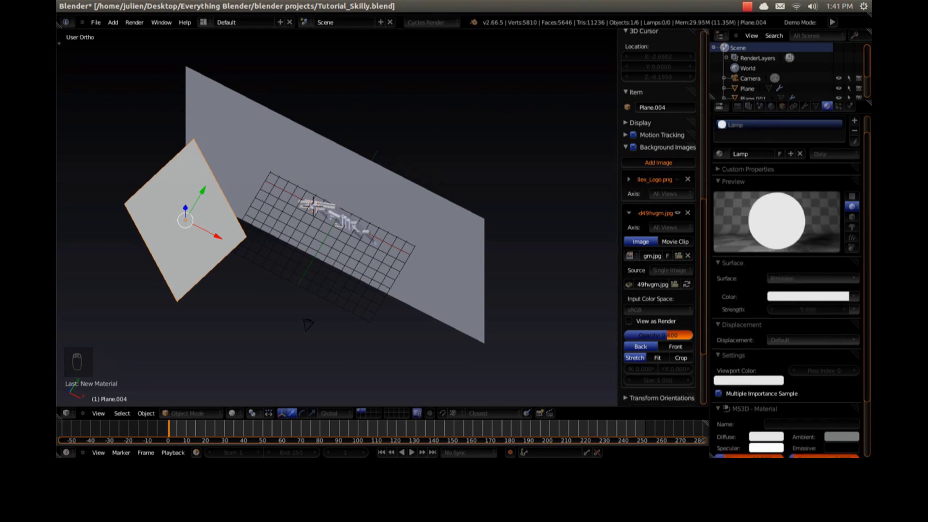
Duplicate the lamp plane, rotate the copy about the Z axis, and move it to the opposite side of the logo
key("shift+d")
right_click(423, 203)
key("r")
key("z")
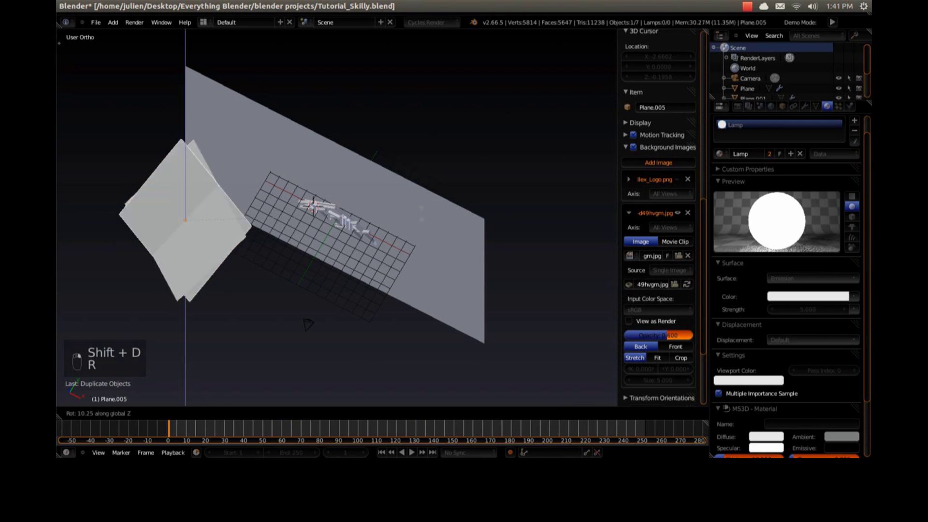
left_click(310, 91)
left_click_drag(218, 237, 401, 329)
middle_click_drag(401, 330, 450, 254)
Rescale the duplicated lamp plane, rescale the original one as well, and deselect everything
key("s")
left_click(545, 307)
key("s")
left_click(476, 177)
right_click(183, 138)
key("s")
left_click(334, 158)
middle_click_drag(334, 158, 428, 211)
key("a")
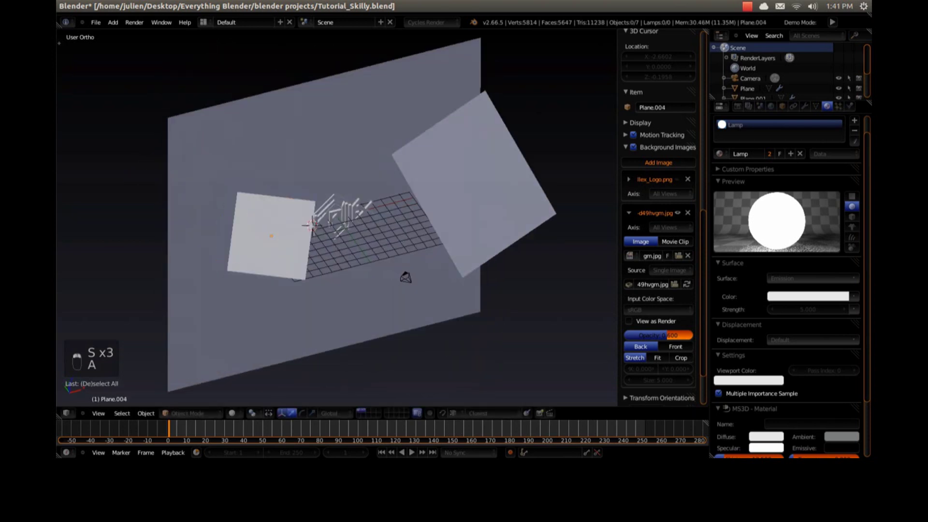
Return to the camera view, save the file, and preview the lit logo in Rendered viewport shading
scroll(428, 210, "up", 5)
key("KP_0")
key("ctrl+s")
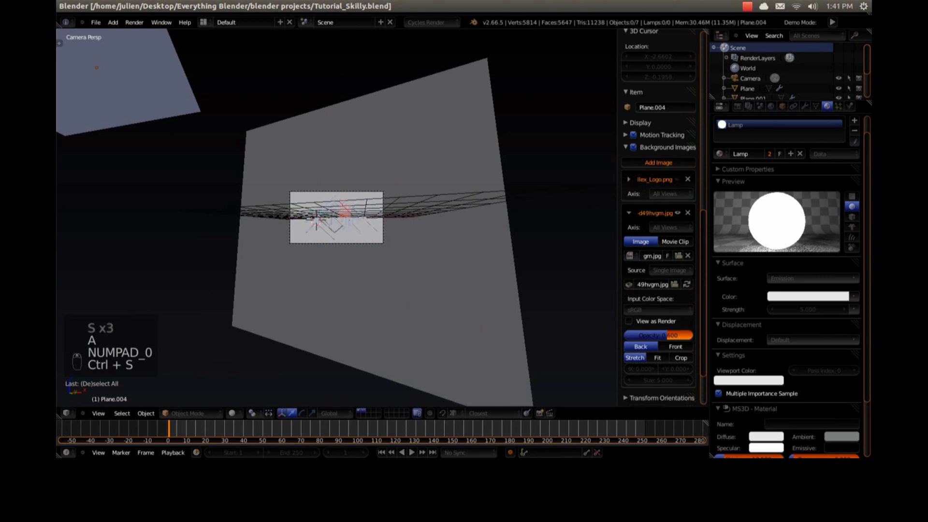
left_click(233, 413)
left_click(249, 347)
middle_click_drag(309, 251, 387, 242)
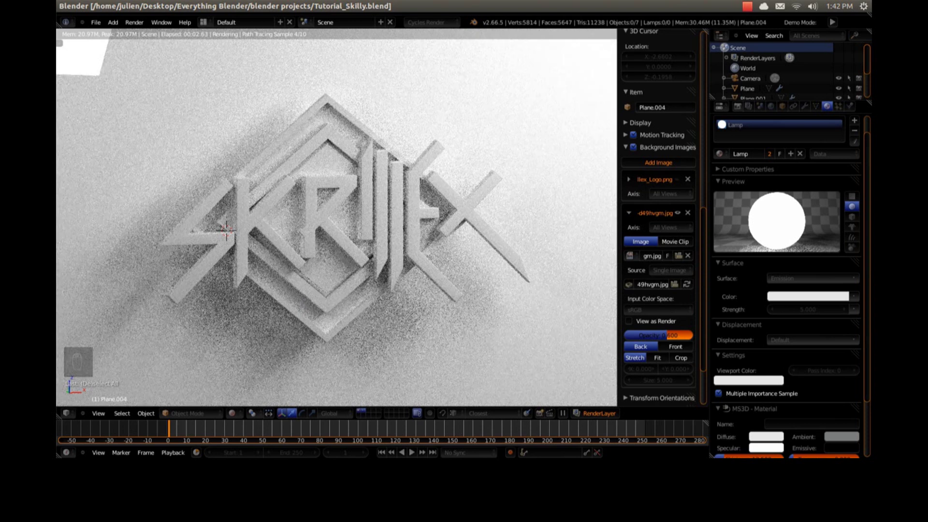
Set the Cycles sampling to 0 preview samples and 60 render samples
left_click(738, 106)
scroll(786, 286, "down", 5)
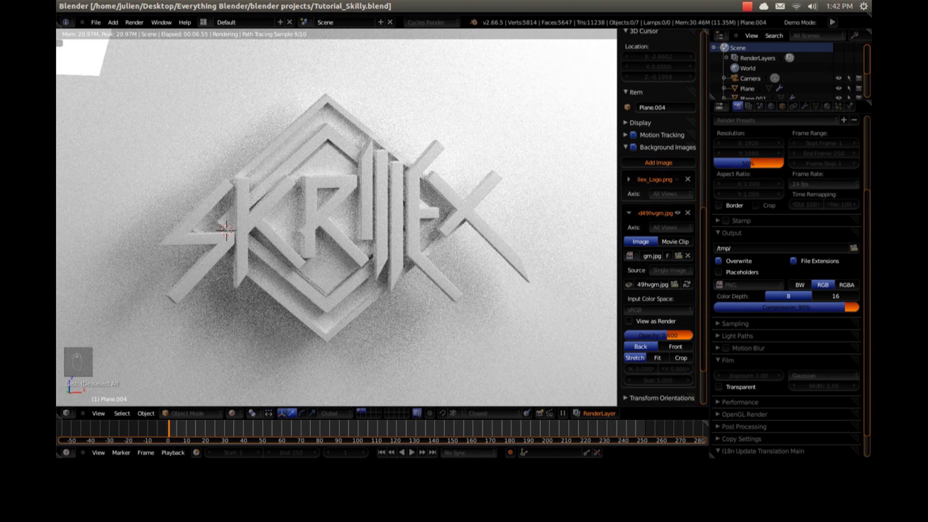
left_click(735, 324)
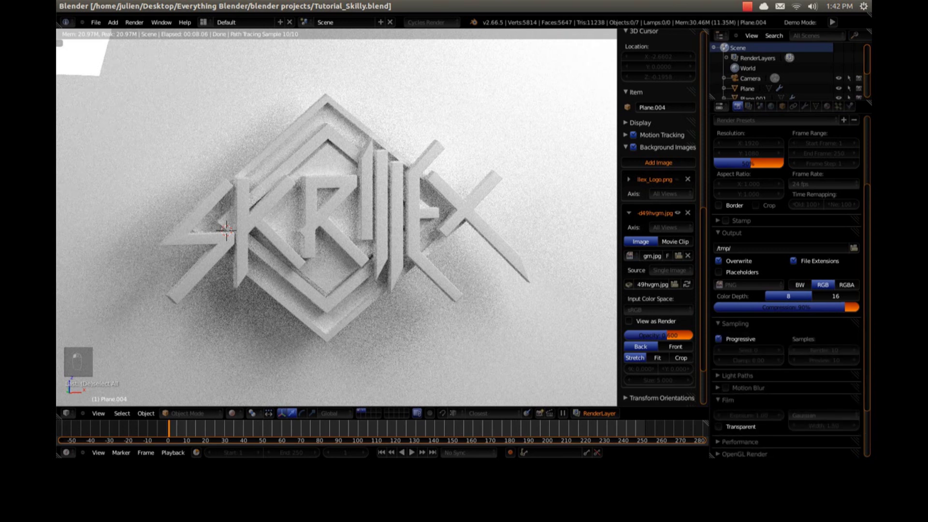
left_click(824, 360)
type("0")
key("Return")
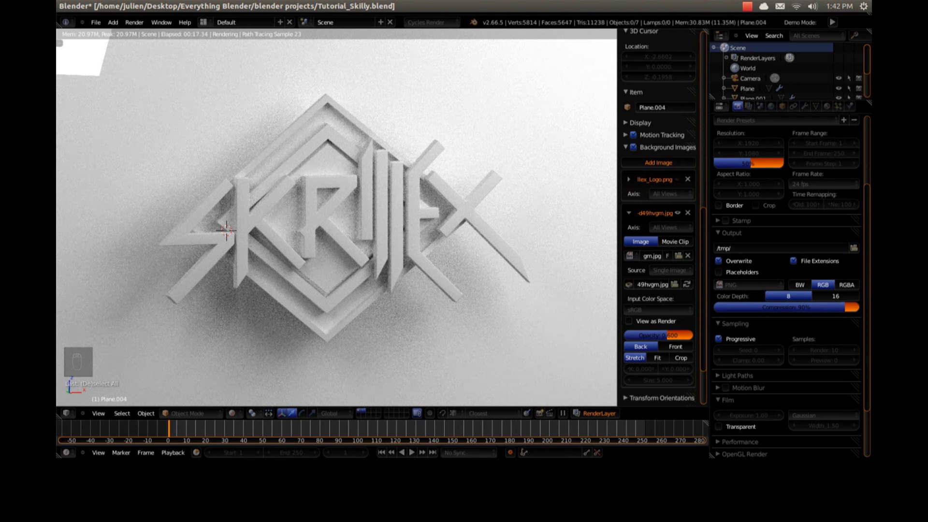
left_click(824, 350)
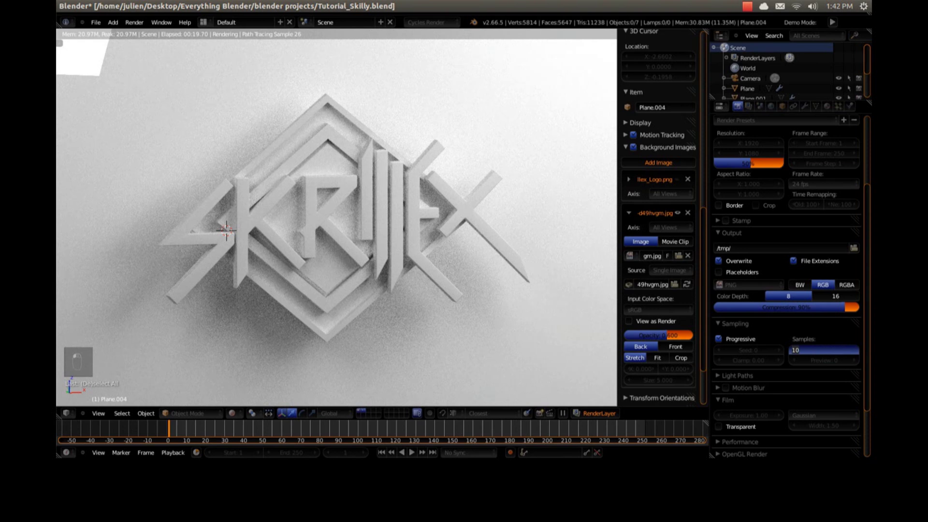
key("Return")
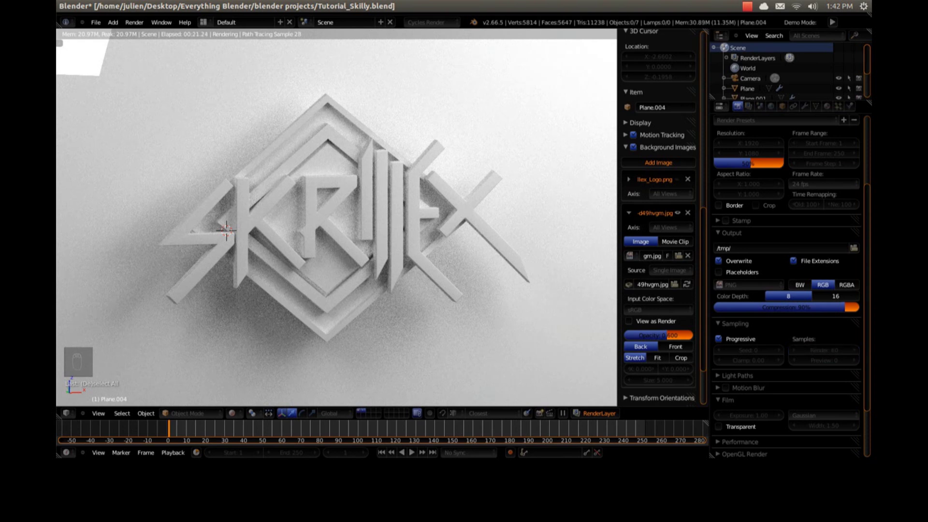
Examine the rendered logo from another angle, and return the viewport to Solid shading with everything deselected
middle_click_drag(334, 217, 344, 178)
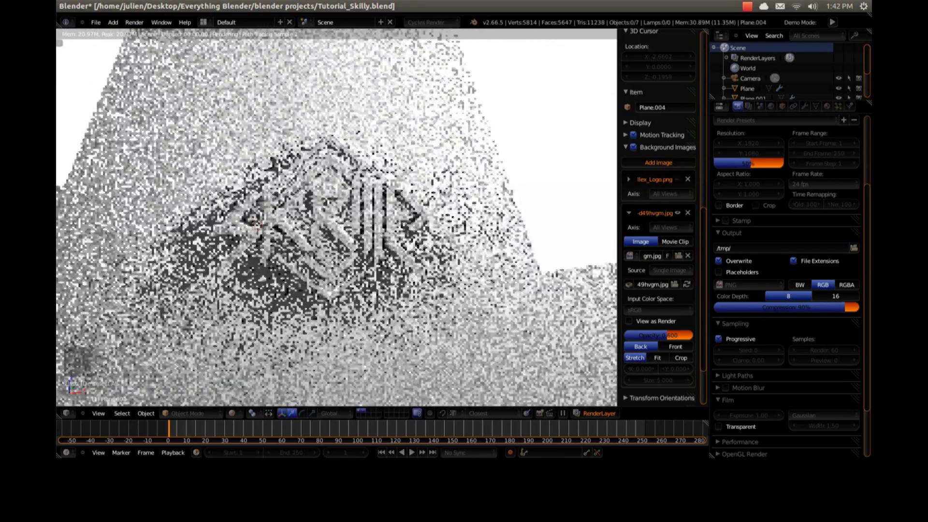
left_click(232, 414)
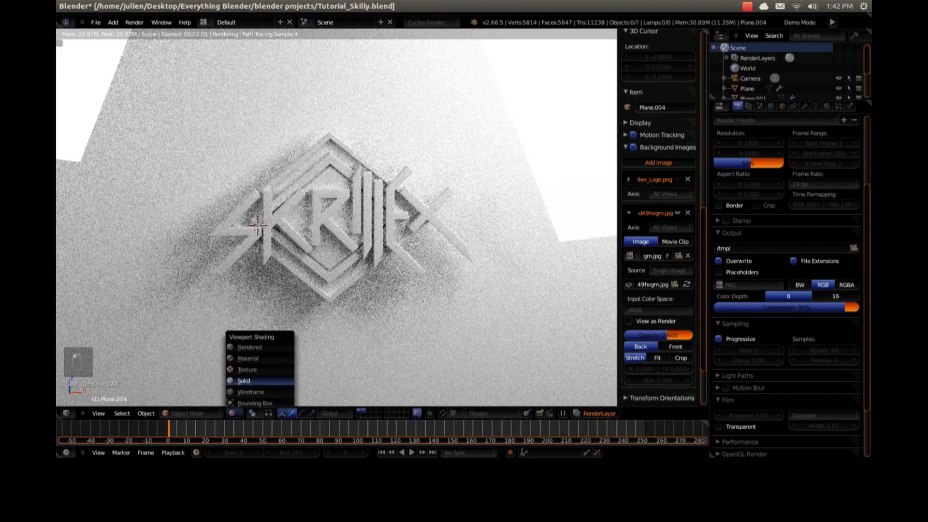
left_click(244, 381)
mouse_move(309, 291)
middle_mouse_down()
mouse_move(358, 271)
mouse_move(324, 227)
mouse_move(332, 247)
middle_mouse_up()
key("a")
key("a")
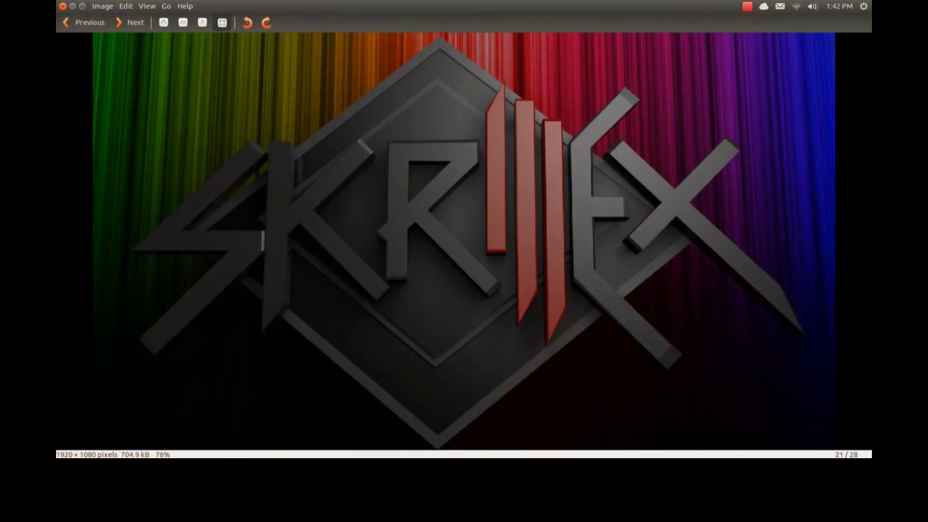
Switch to the image viewer and examine the lettering, red bars and shading in the Skrillex_Logo.png reference
left_click_drag(349, 248, 355, 248)
scroll(593, 192, "up", 5)
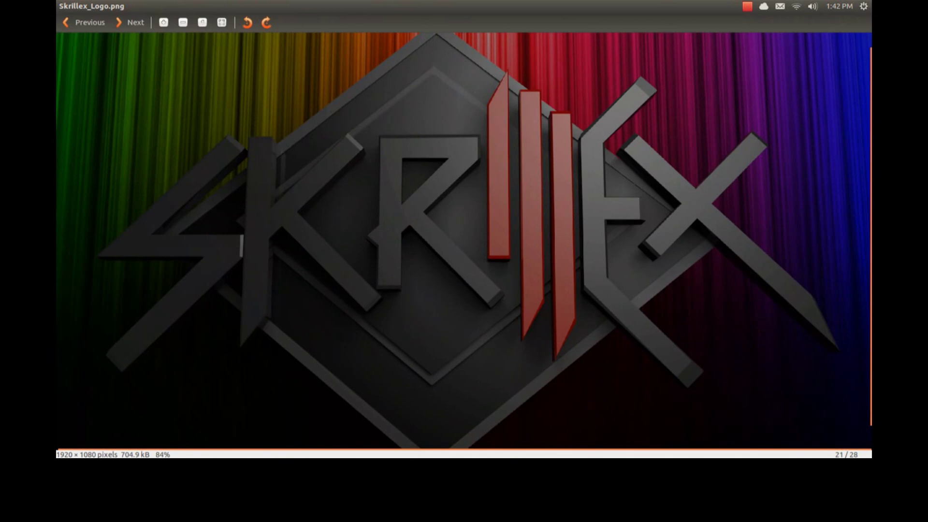
scroll(769, 99, "up", 5)
left_click_drag(769, 99, 663, 186)
scroll(662, 186, "down", 6)
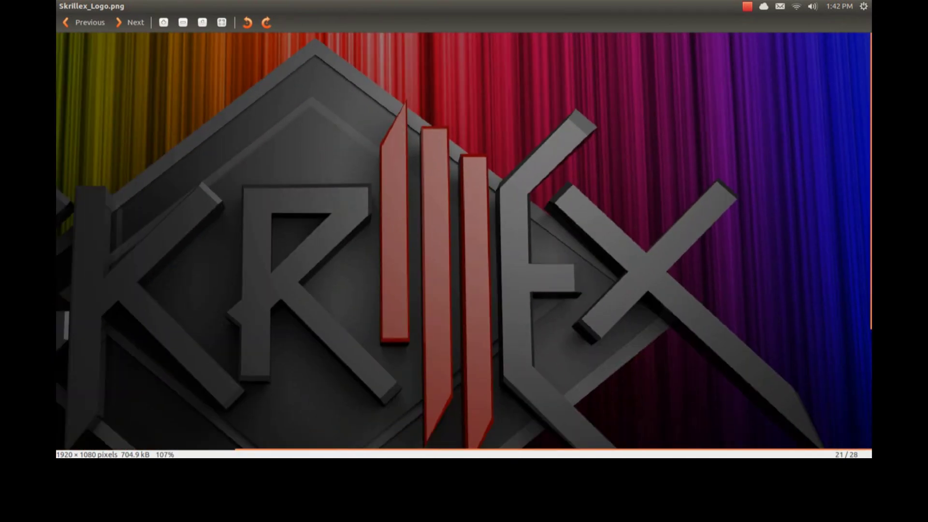
scroll(464, 242, "down", 3)
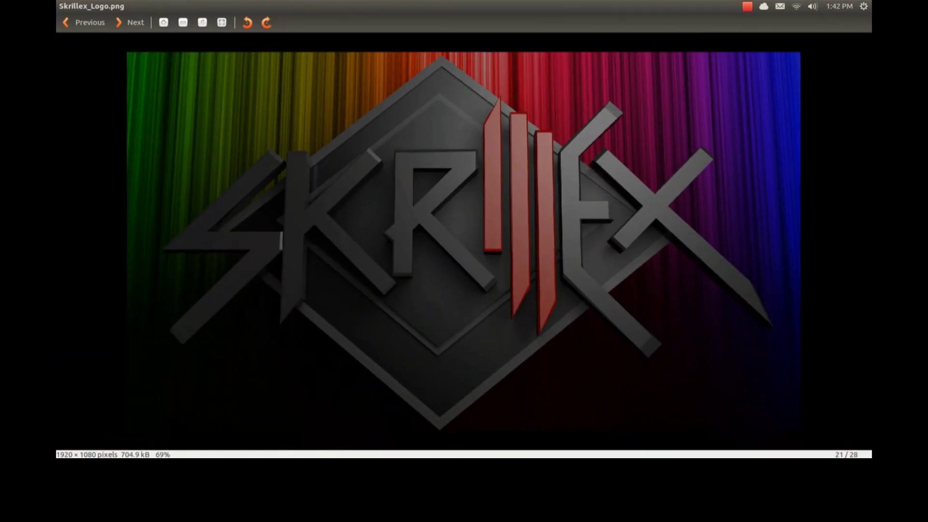
scroll(464, 145, "up", 2)
scroll(464, 242, "down", 1)
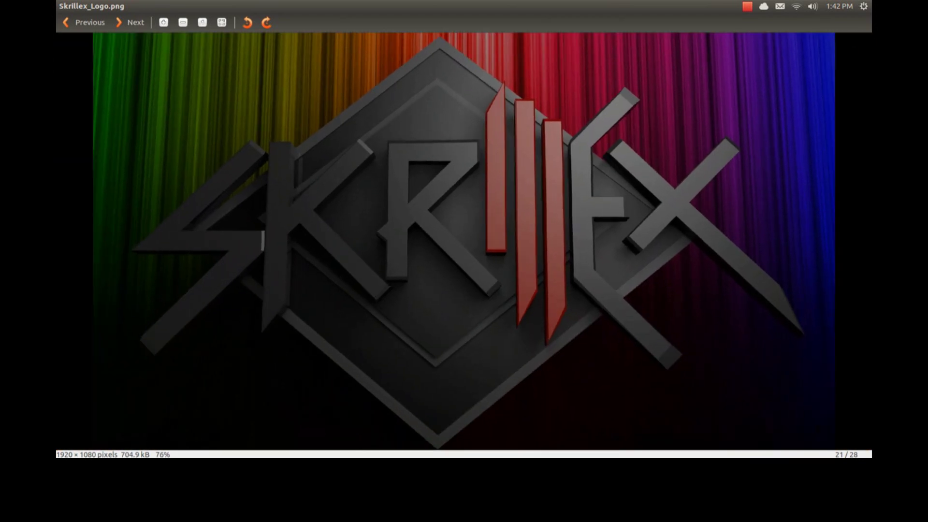
left_click_drag(398, 84, 402, 86)
left_click_drag(461, 117, 464, 119)
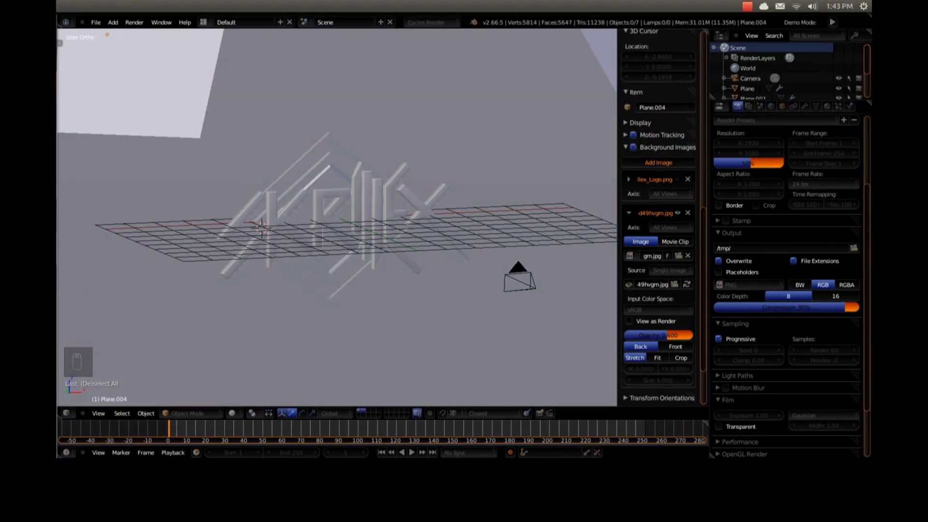
Examine the finished Skrilly_Logo.png render in the image viewer, and close it to return to Blender
left_click_drag(58, 164, 435, 2)
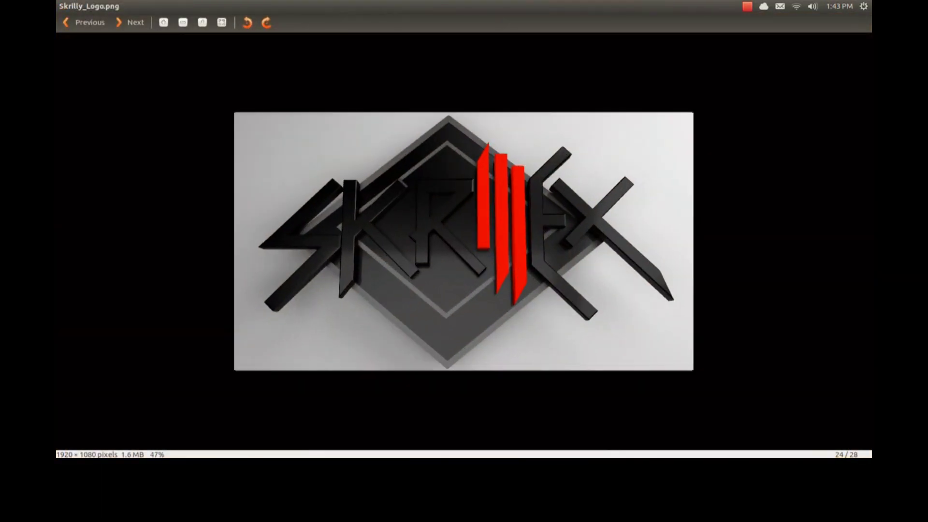
scroll(464, 241, "up", 5)
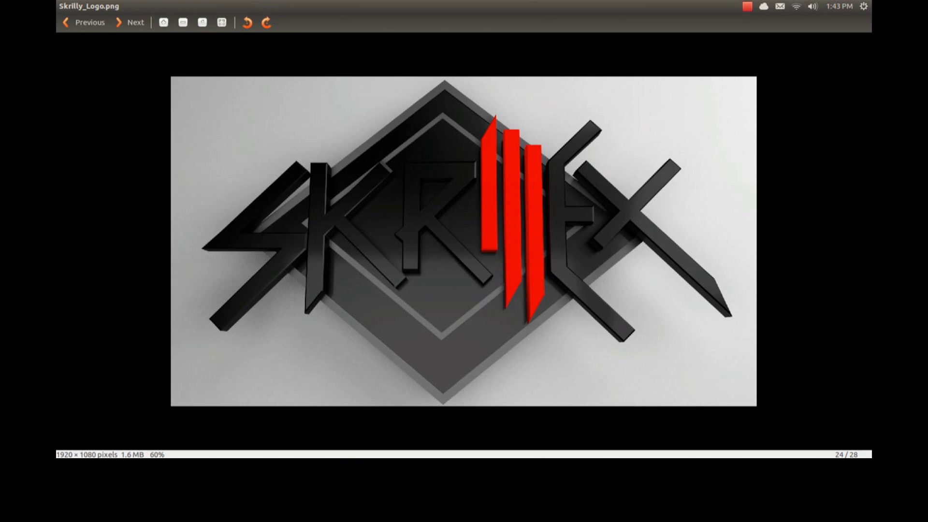
left_click_drag(419, 266, 435, 270)
left_click(63, 6)
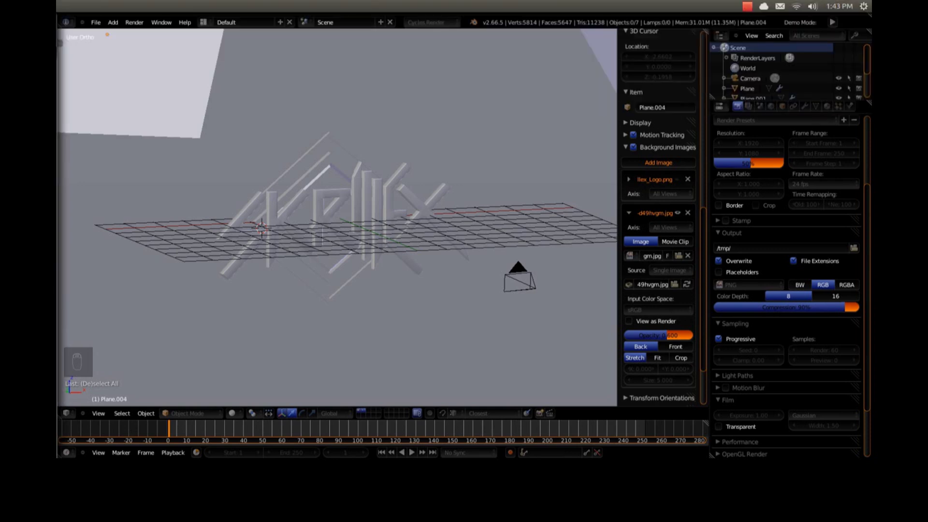
Select the diamond behind the letters and open its Inner Ring material in the Node Editor
left_click(827, 106)
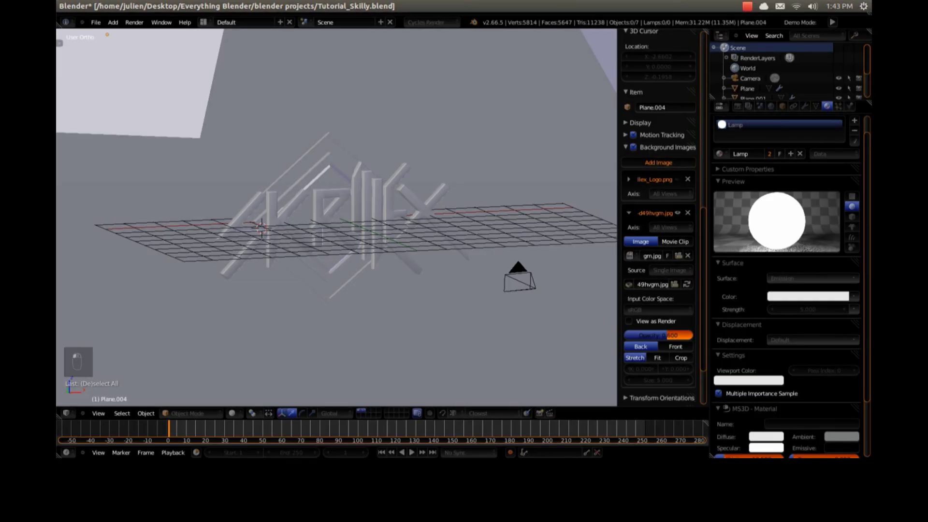
scroll(787, 287, "up", 1)
right_click(323, 237)
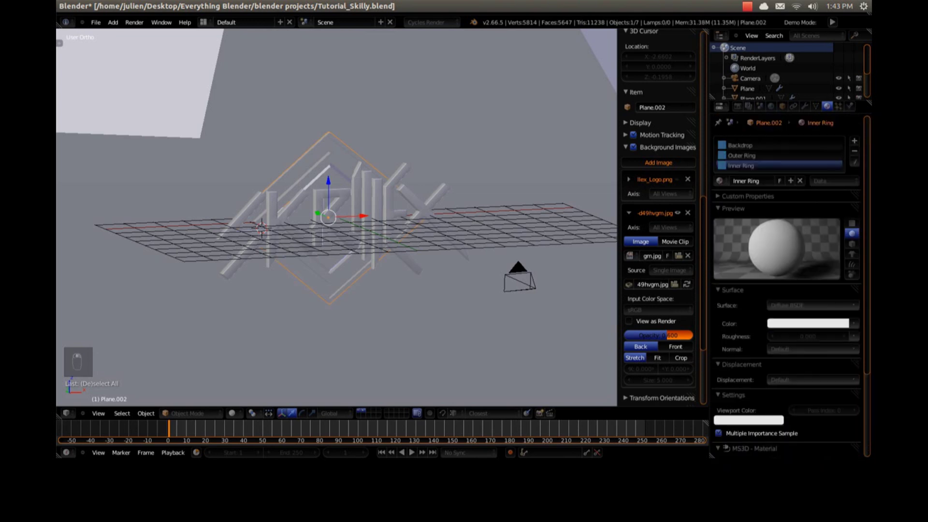
left_click(66, 413)
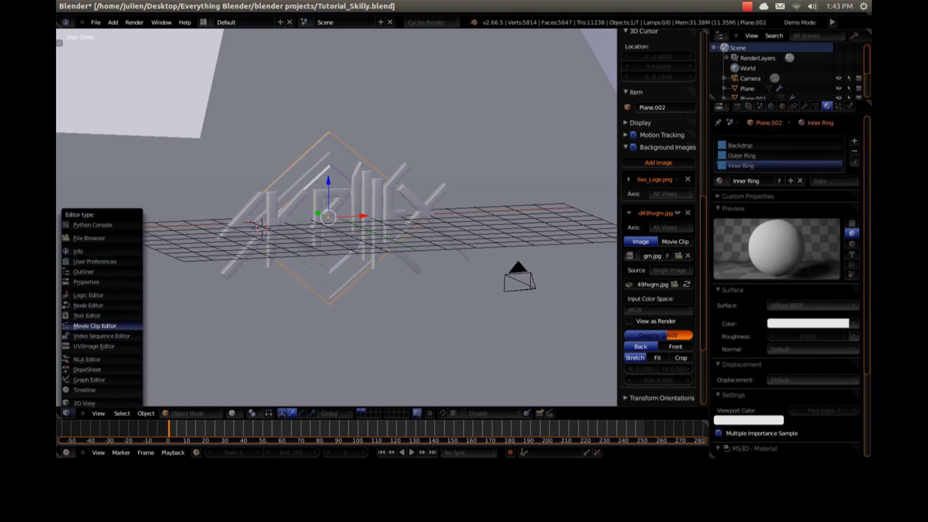
left_click(89, 305)
left_click(197, 414)
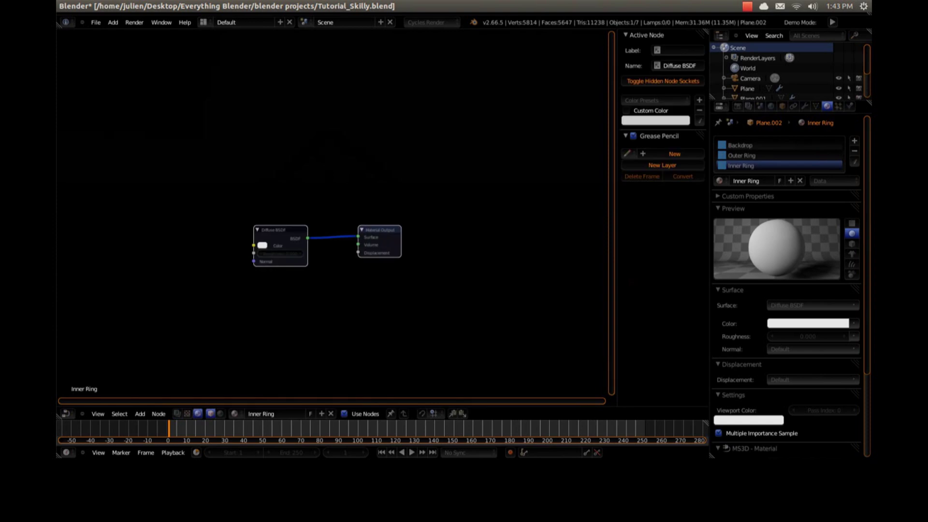
Move the Diffuse BSDF node up and away from the Material Output node, and deselect the nodes
scroll(332, 246, "down", 7)
scroll(332, 246, "up", 6)
key("a")
left_click_drag(286, 230, 253, 176)
scroll(253, 176, "down", 1)
key("a")
Switch to Blender Render, disable node use for the Inner Ring material, examine its settings, and switch back to Cycles Render
left_click(431, 22)
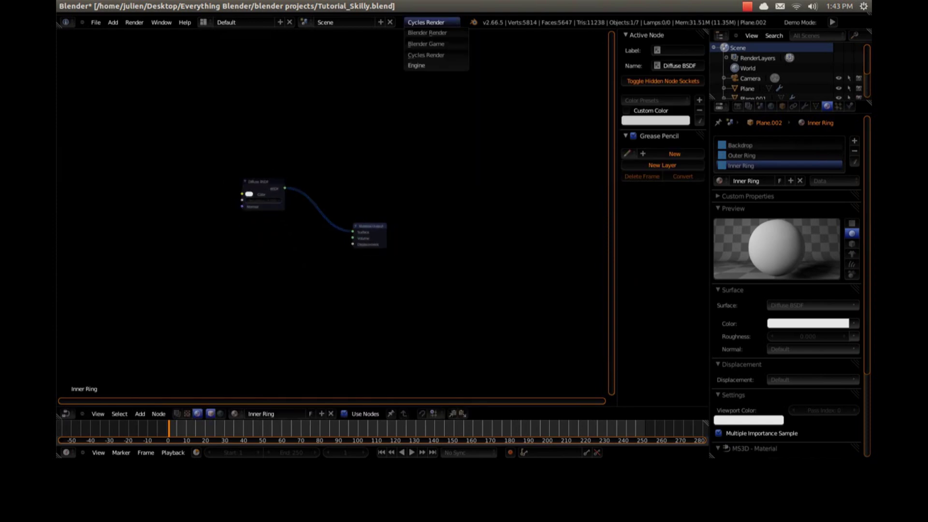
left_click(427, 32)
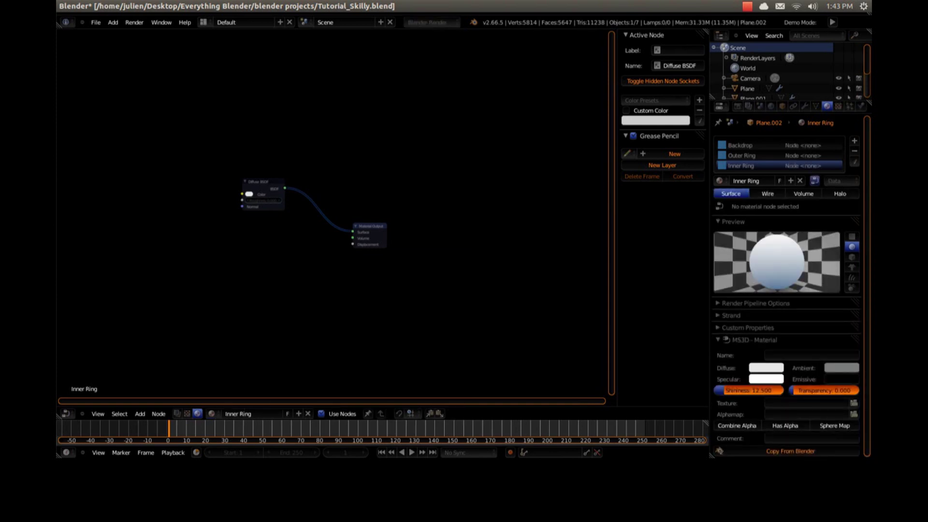
scroll(787, 285, "down", 8)
scroll(787, 285, "up", 8)
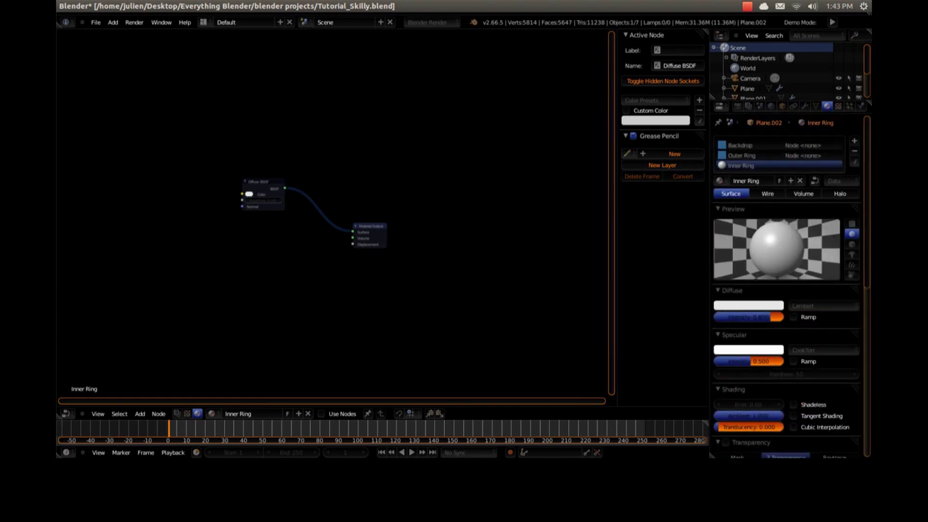
left_click(432, 22)
left_click(427, 53)
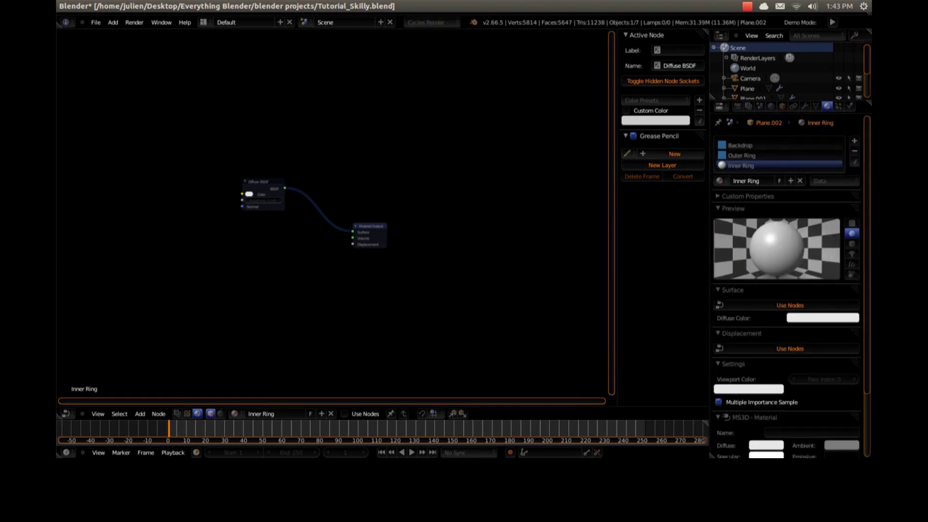
Enable node use for the Inner Ring material, expand its Surface settings, and deselect its nodes
left_click(786, 306)
left_click(732, 290)
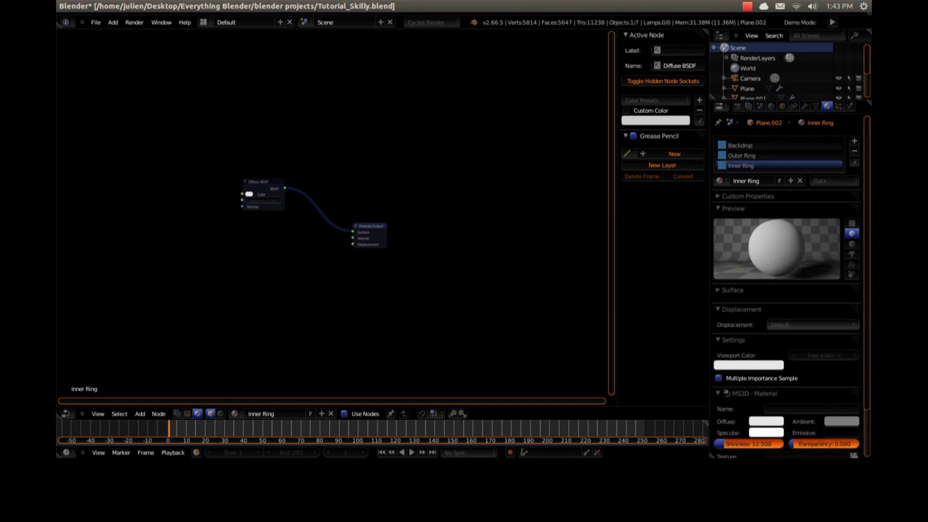
left_click(741, 302)
left_click(733, 290)
left_click(742, 365)
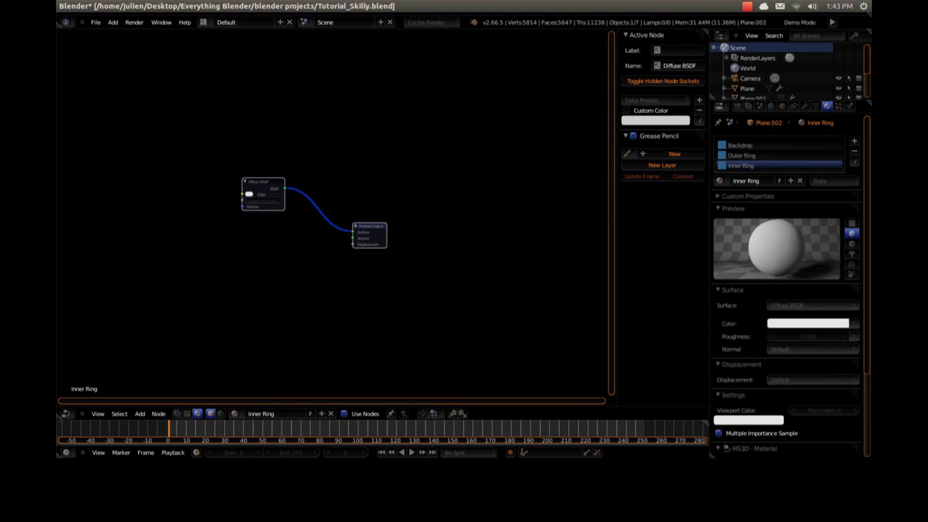
key("a")
scroll(337, 216, "up", 3)
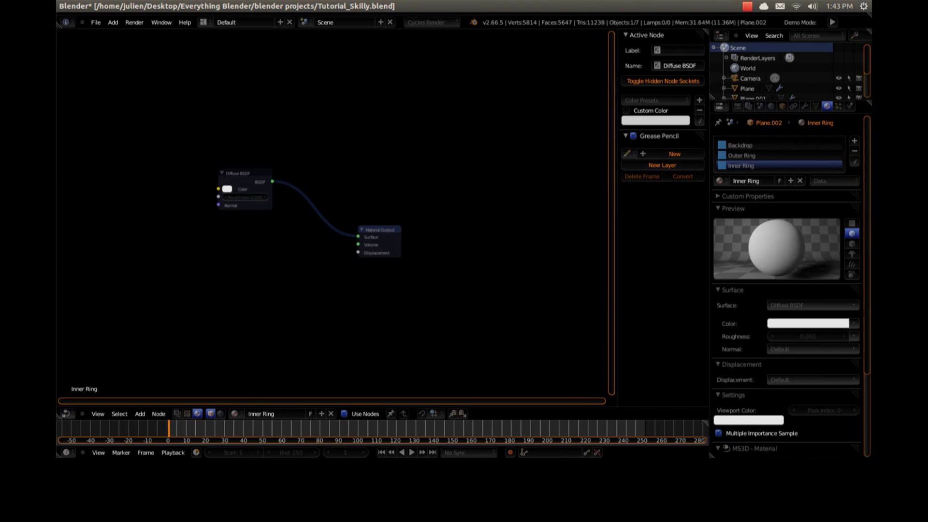
Split the Node Editor horizontally, make the lower area a 3D View with Rendered shading, and save the file
left_click_drag(59, 418, 59, 201)
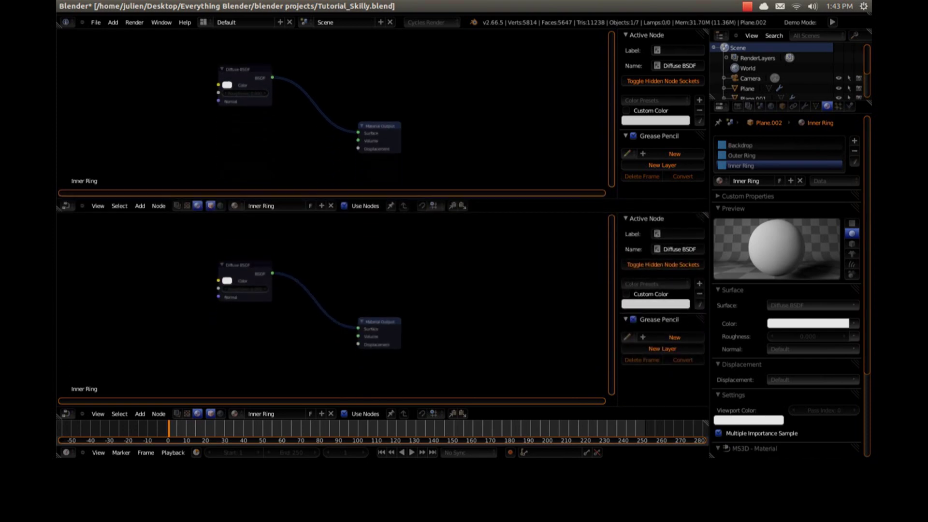
left_click(66, 205)
left_click(84, 404)
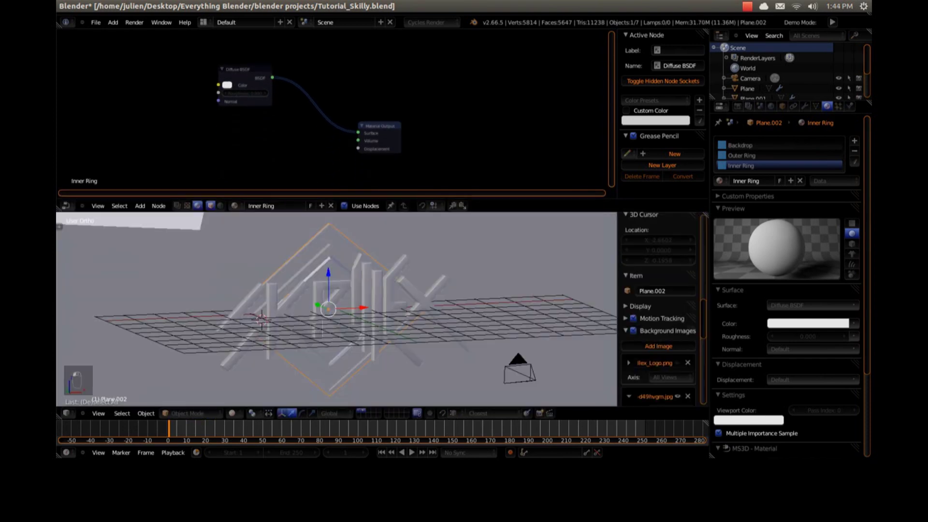
left_click(232, 413)
left_click(256, 348)
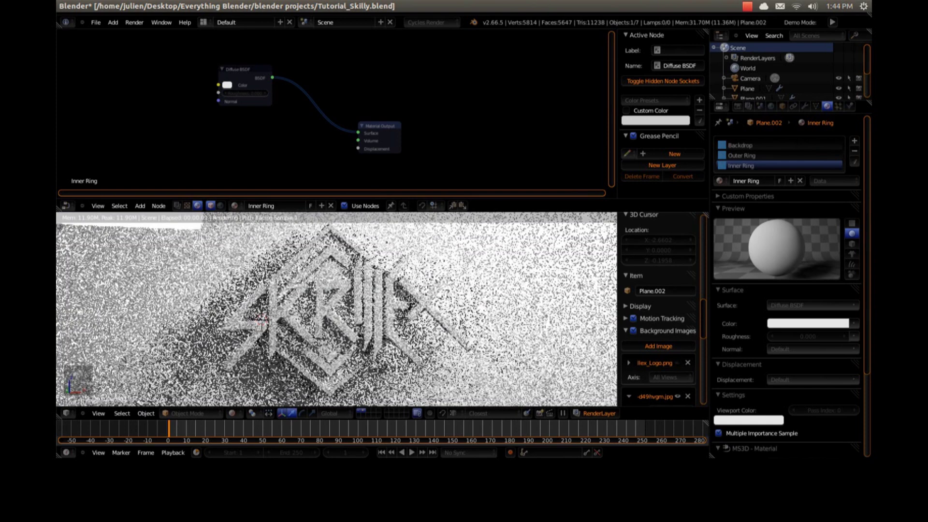
key("ctrl+d")
key("ctrl+s")
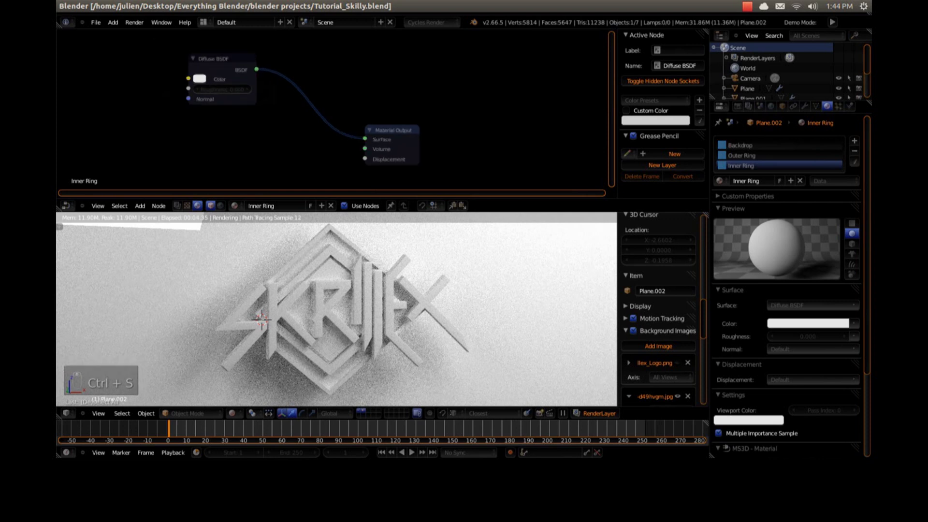
Spread out the Inner Ring nodes, moving the Material Output further right and the Diffuse BSDF slightly right
left_click_drag(380, 137, 490, 133)
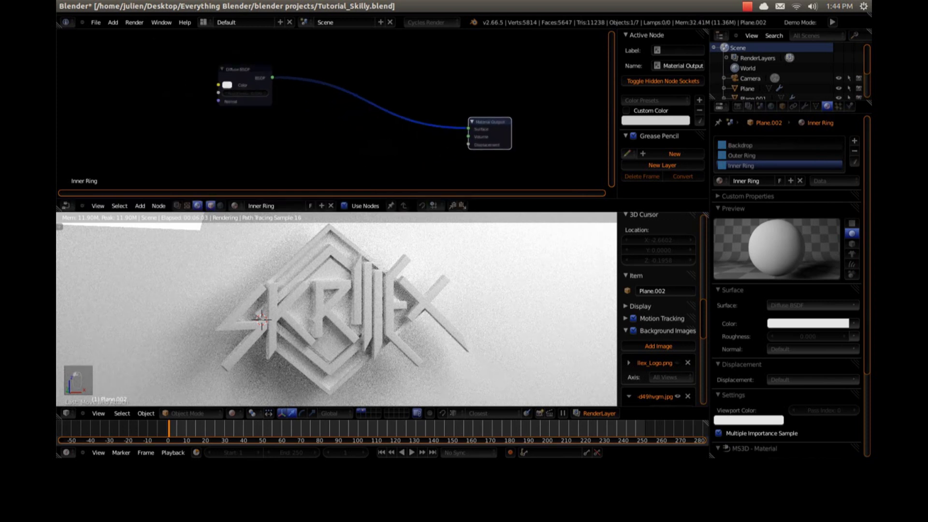
left_click_drag(245, 78, 197, 95)
left_click_drag(490, 133, 495, 128)
key("a")
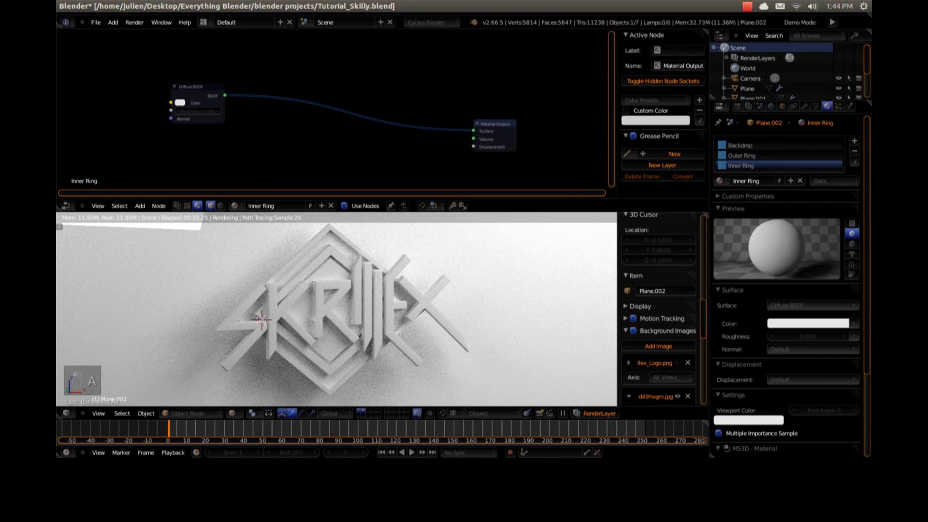
left_click_drag(197, 88, 283, 71)
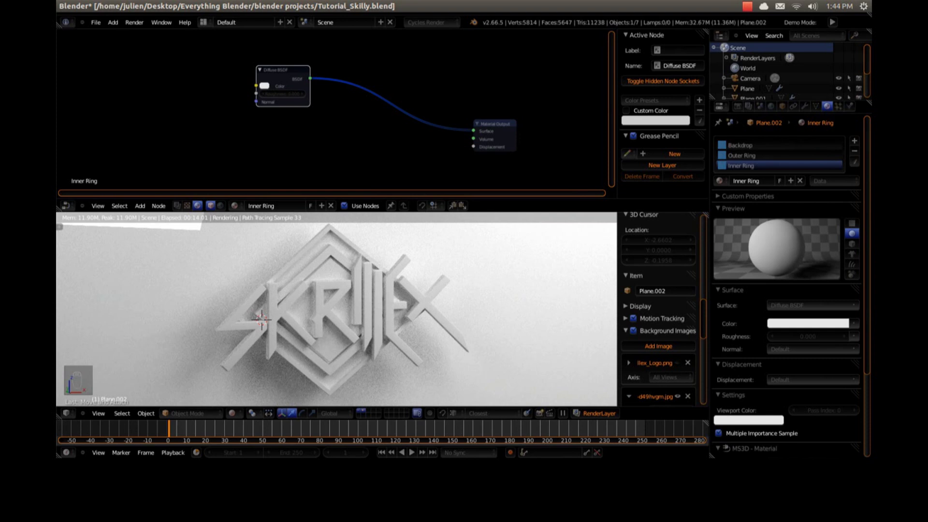
Select the SKREX letters and delete the Diffuse BSDF node from their Skrex material
right_click(319, 309)
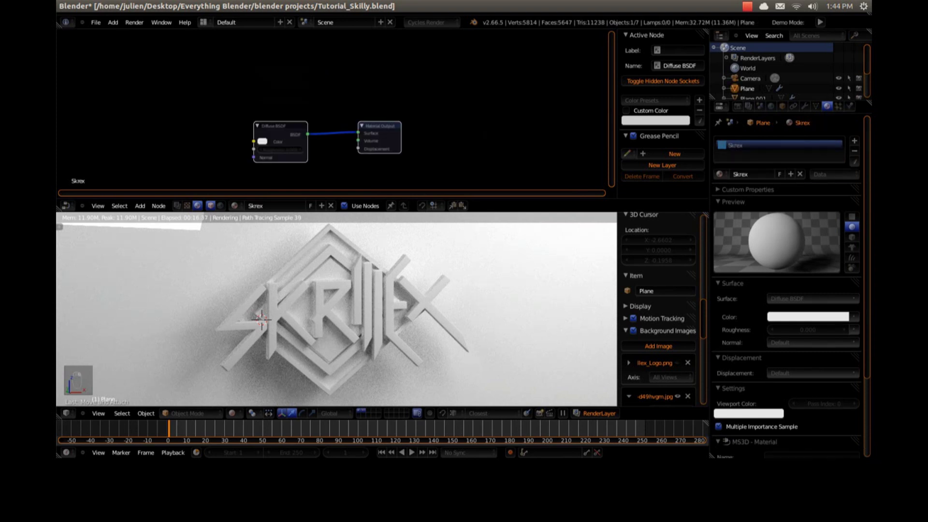
scroll(285, 134, "up", 3)
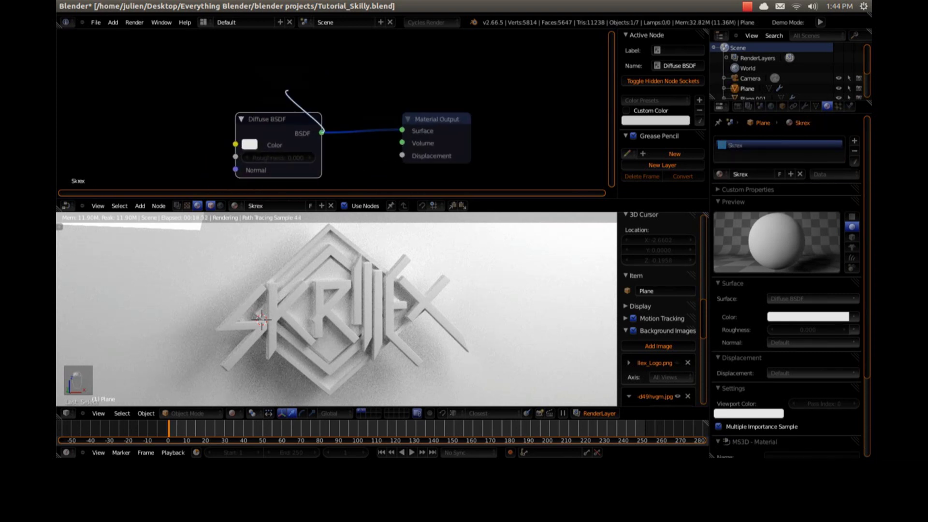
left_click_drag(285, 133, 301, 84)
scroll(301, 84, "down", 4)
key("Delete")
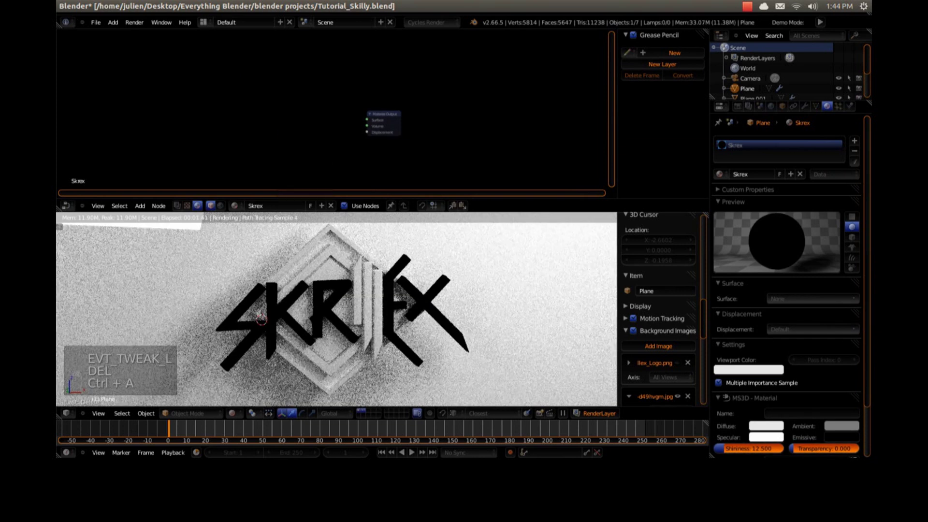
Add a Glossy BSDF node to the Skrex material and place it left of the Material Output
key("ctrl+a")
key("shift+a")
mouse_move(301, 162)
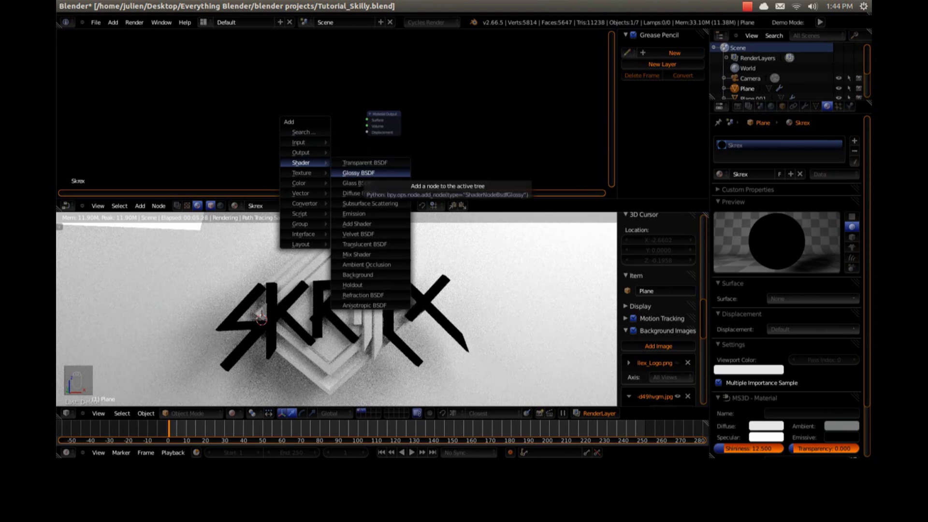
left_click(359, 173)
key("g")
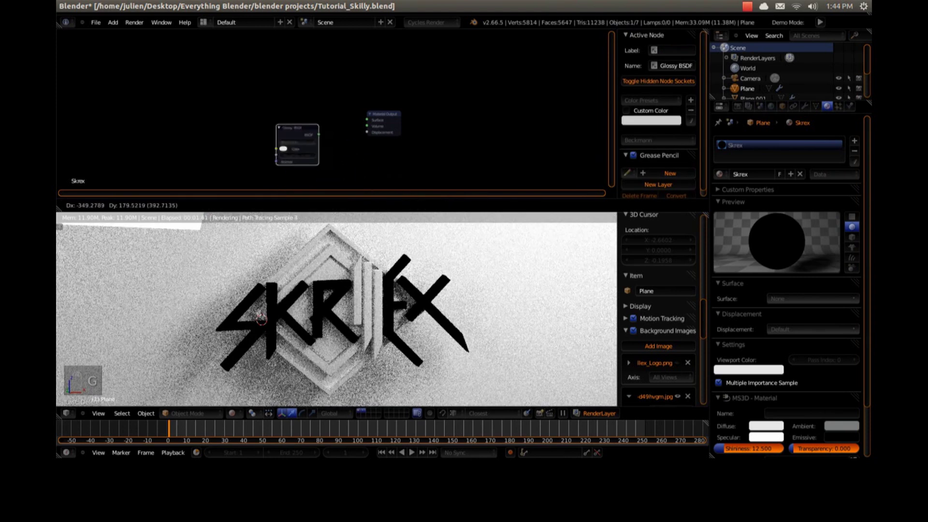
left_click(263, 98)
key("g")
left_click(289, 141)
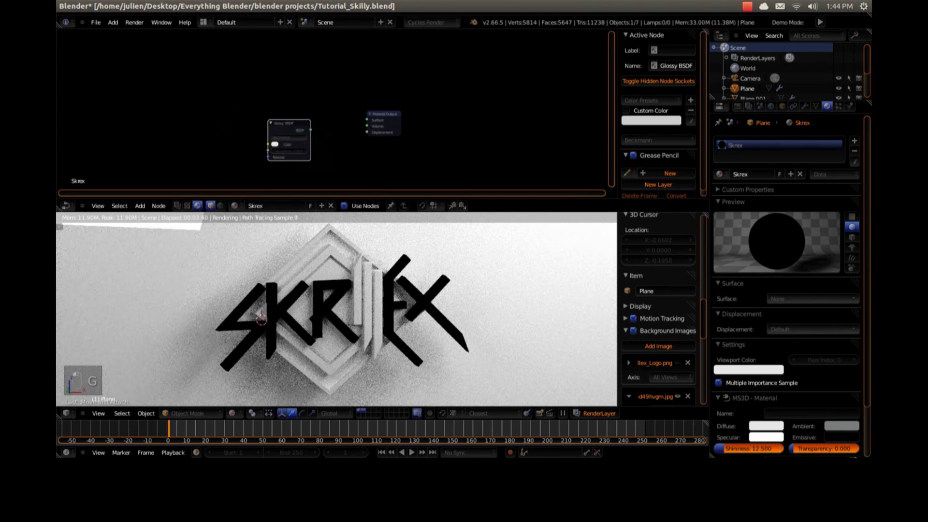
Move the Glossy BSDF node further up and left, away from the Material Output
left_click_drag(289, 132, 272, 111)
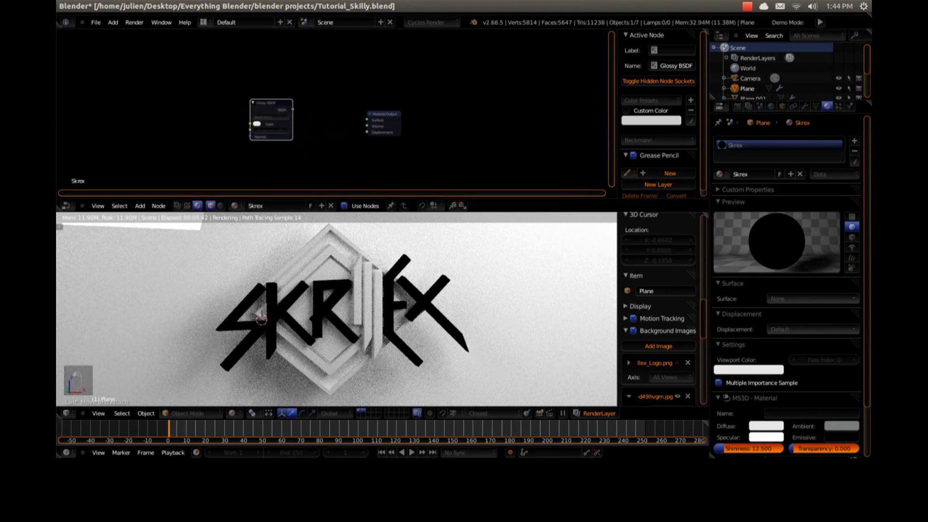
key("g")
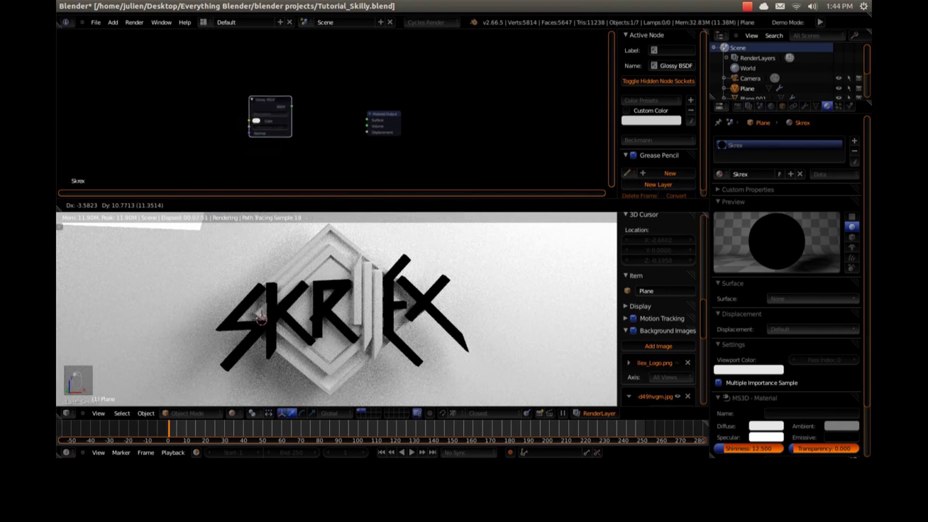
mouse_move(271, 108)
left_mouse_down()
mouse_move(268, 89)
mouse_move(277, 107)
mouse_move(257, 103)
left_mouse_up()
key("g")
key("Return")
key("g")
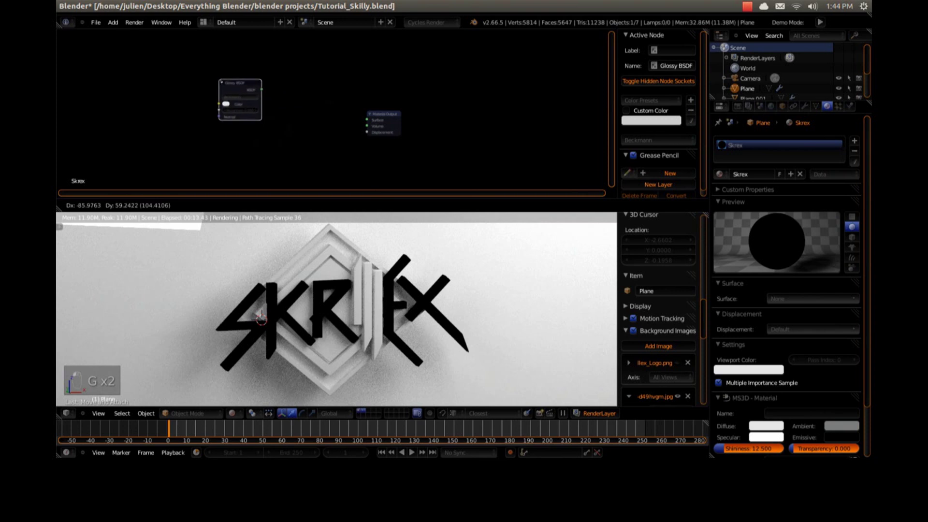
key("Return")
Duplicate the Glossy BSDF node below the original and add a Mix Shader between them and the Material Output
key("shift+a")
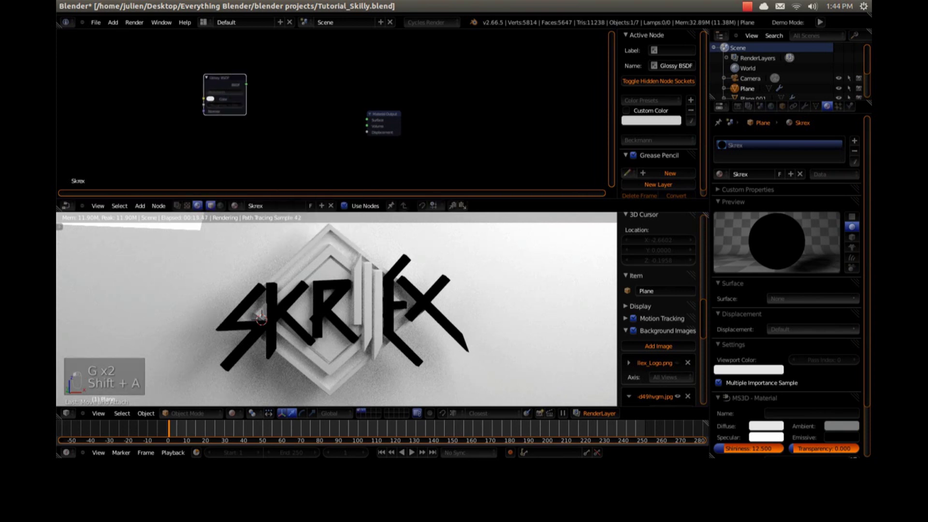
key("shift+d")
left_click(271, 122)
key("shift+a")
mouse_move(276, 123)
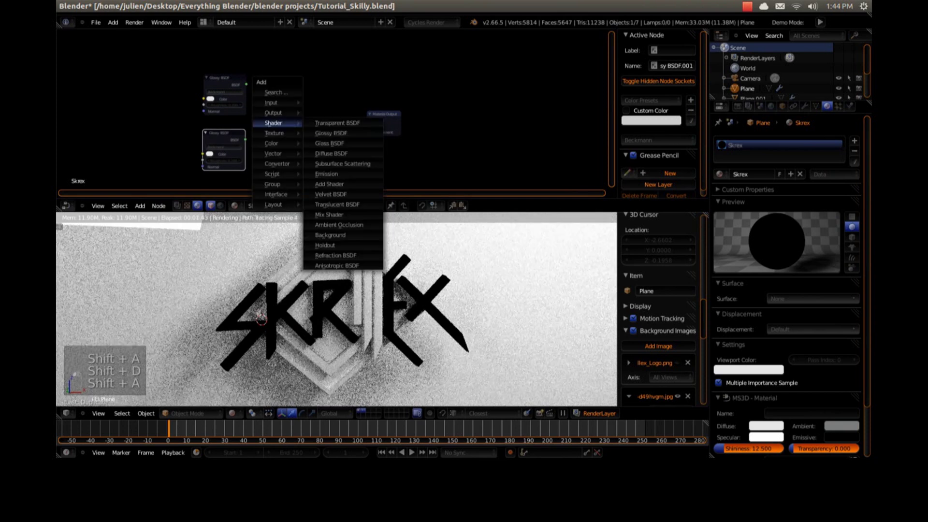
left_click(333, 216)
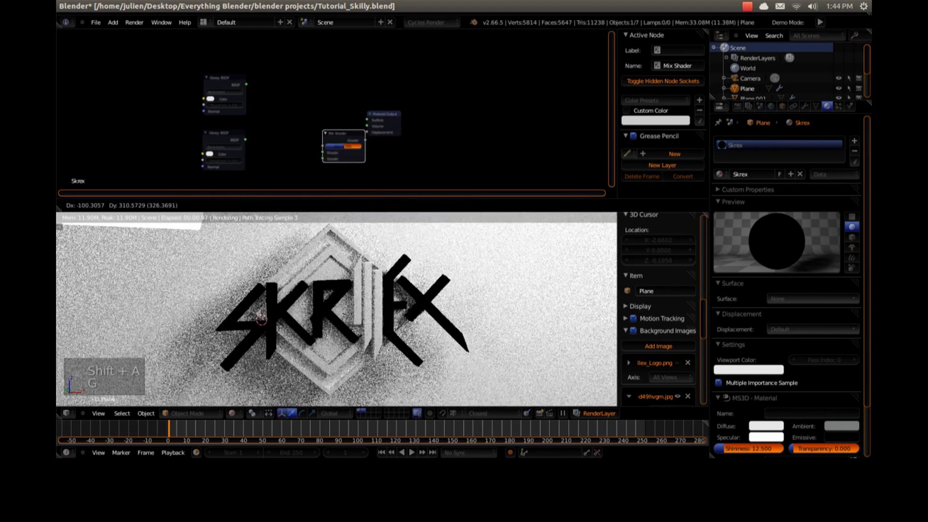
left_click(311, 130)
scroll(333, 110, "up", 8)
middle_click_drag(333, 111, 369, 104)
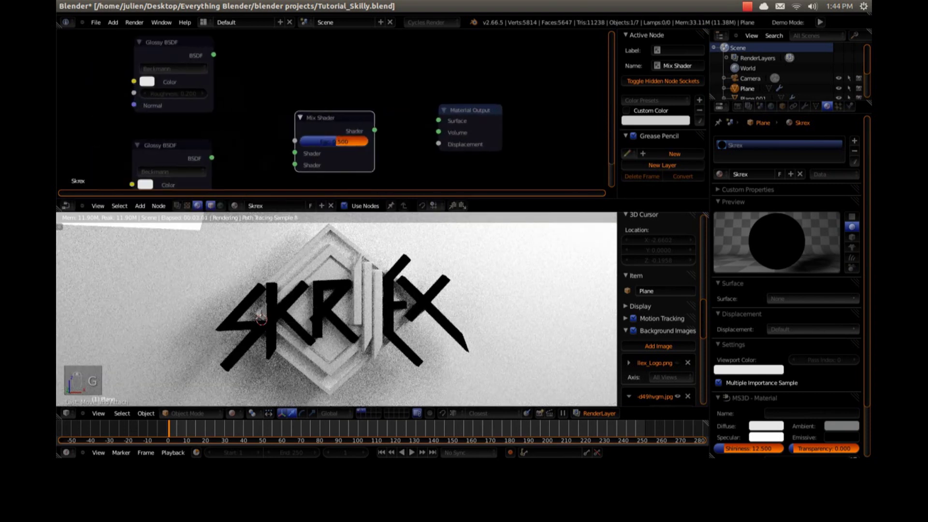
scroll(366, 105, "down", 6)
Connect both Glossy BSDF nodes to the Mix Shader inputs and the Mix Shader to the Material Output's Surface
left_click_drag(266, 73, 317, 129)
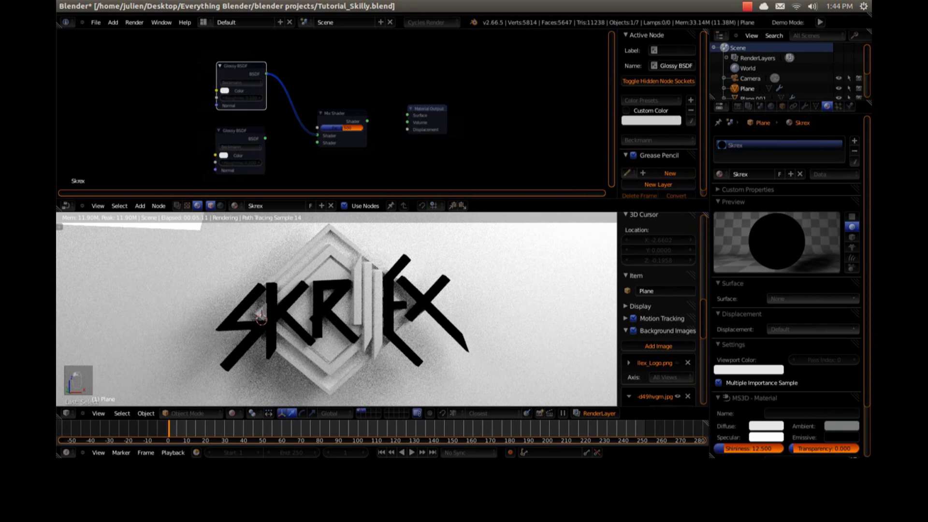
left_click_drag(252, 82, 247, 82)
left_click_drag(265, 139, 318, 143)
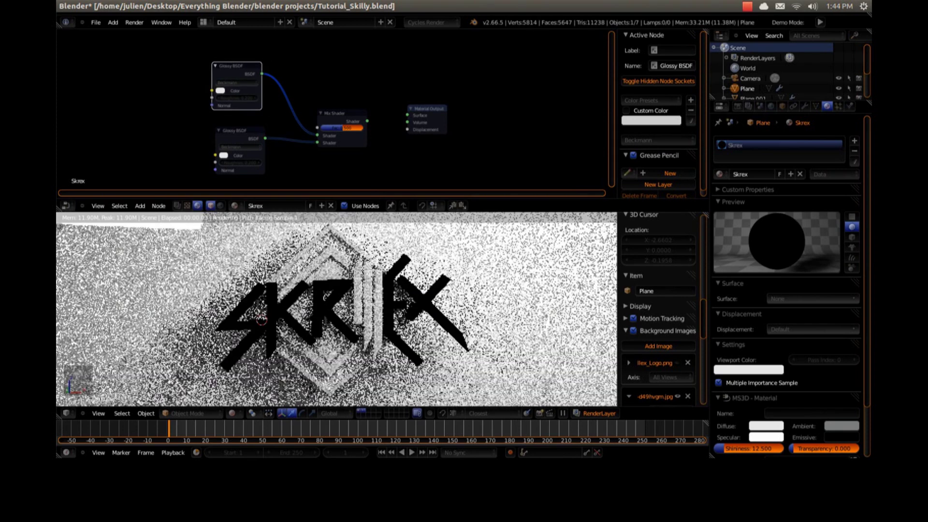
left_click_drag(368, 120, 408, 115)
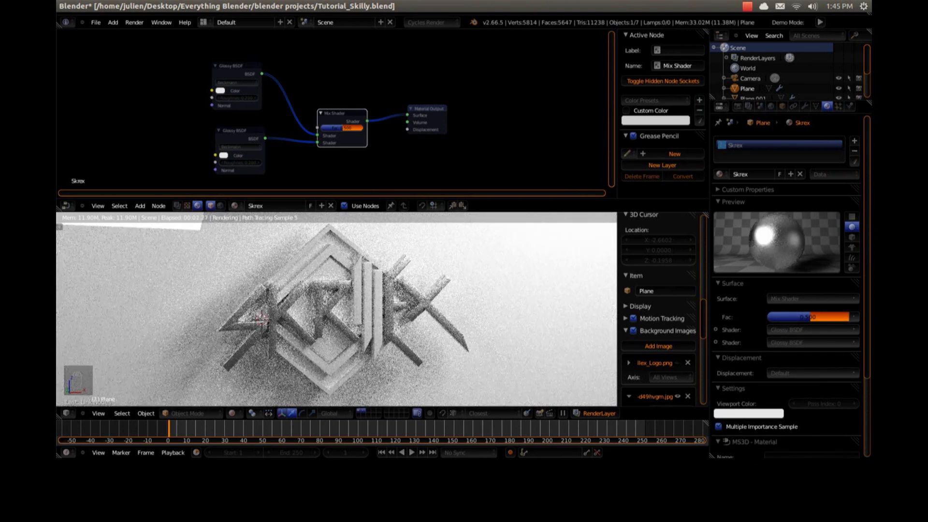
Set the roughness of both Glossy BSDF nodes to 0
left_click(237, 98)
type("0.2")
key("Return")
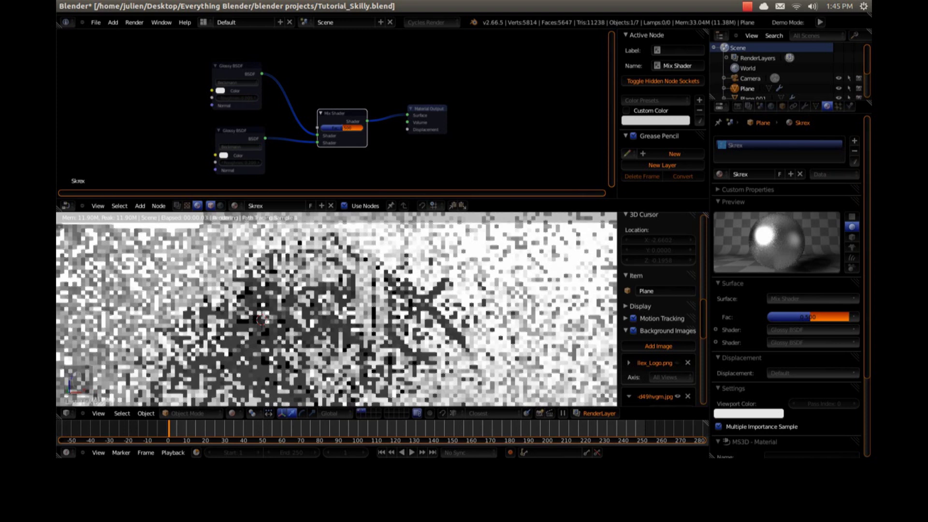
left_click(240, 163)
type("0.2")
key("Return")
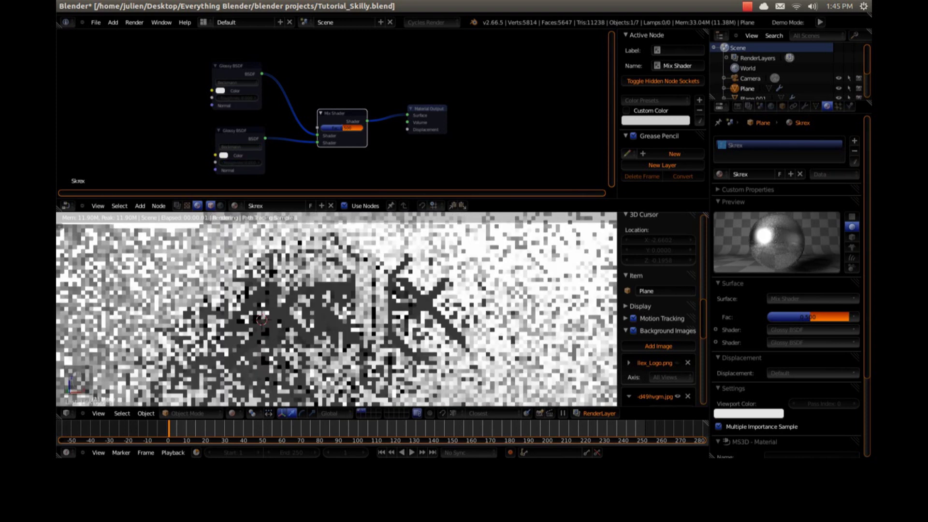
Set the upper Glossy BSDF node's color to R 0.03, G 0.03, B 0.03
scroll(306, 81, "up", 4)
middle_click_drag(306, 87, 331, 101)
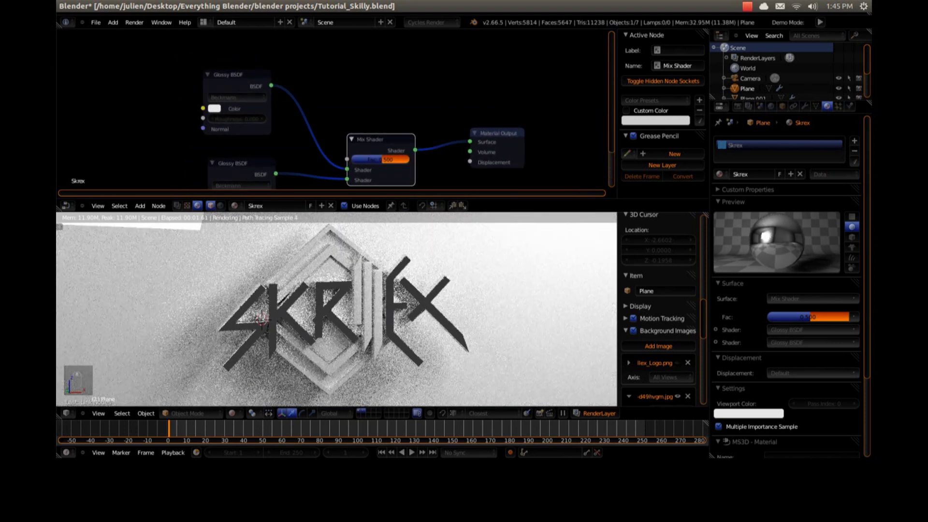
scroll(358, 112, "up", 2)
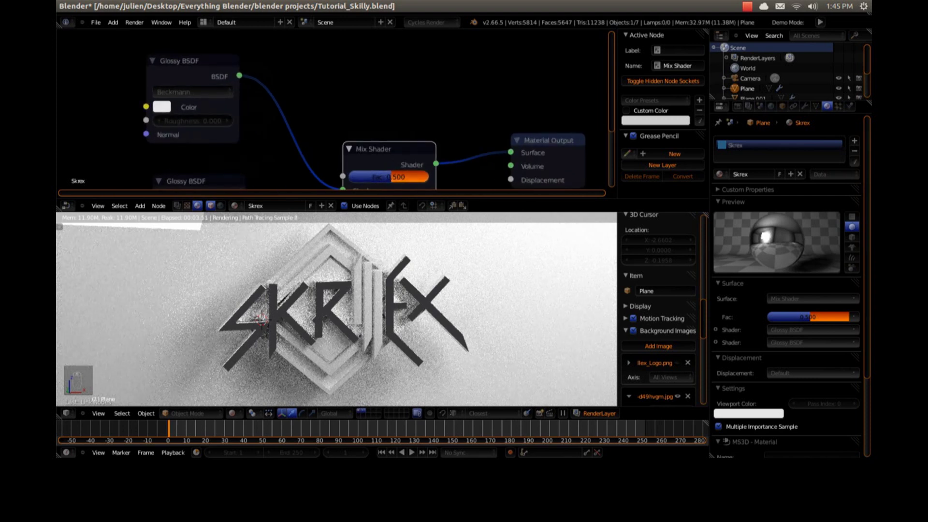
left_click(189, 107)
left_click(162, 107)
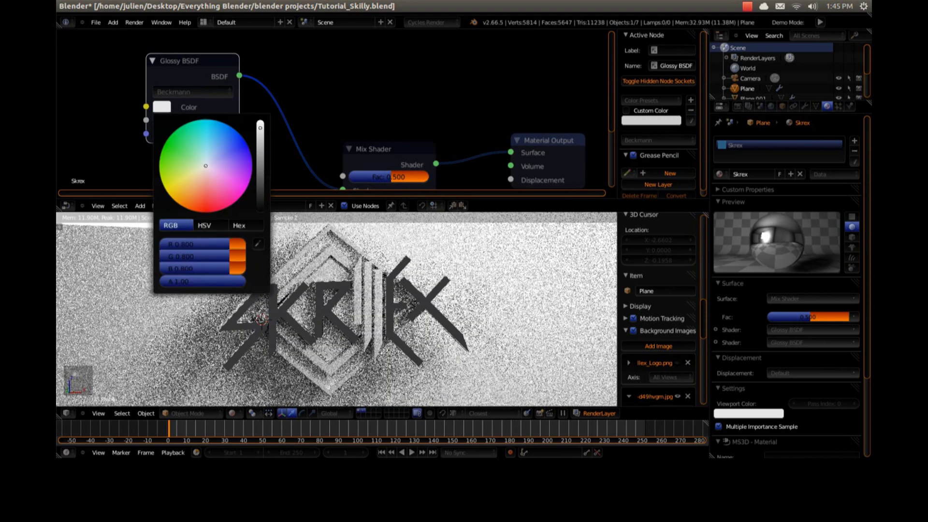
left_click(193, 245)
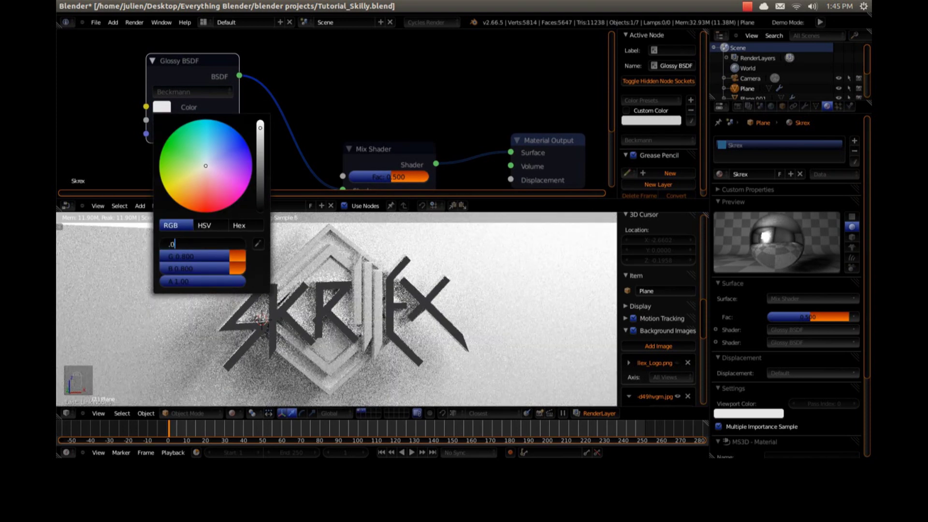
type(".03")
key("Tab")
type(".03")
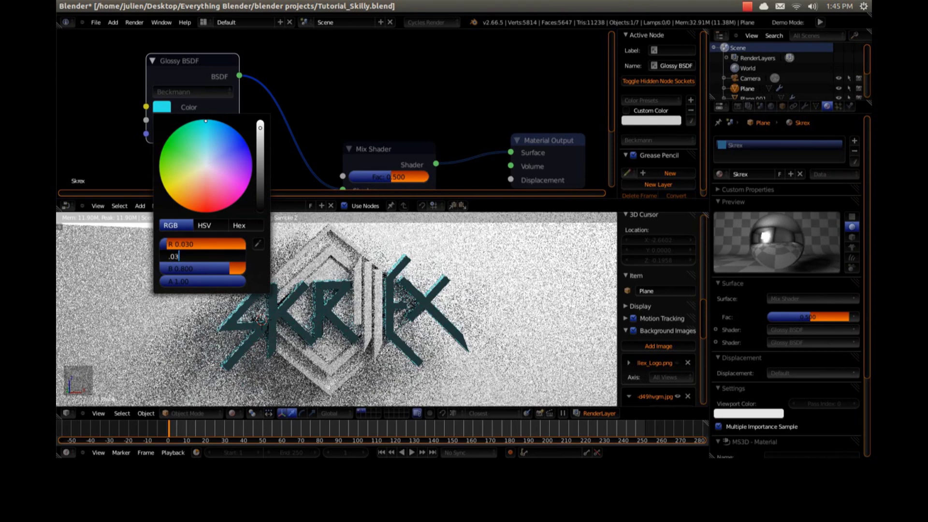
key("Tab")
type(".03")
key("Return")
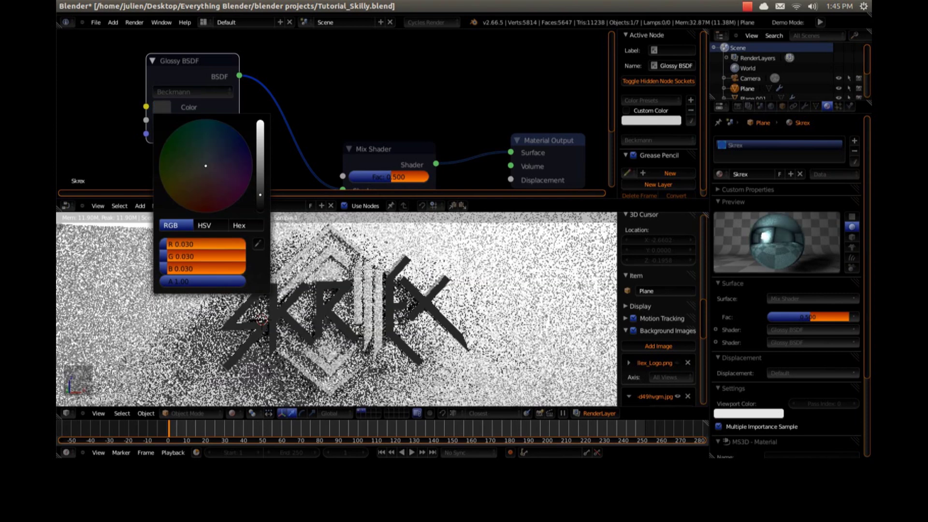
scroll(332, 109, "down", 2)
scroll(332, 109, "up", 2)
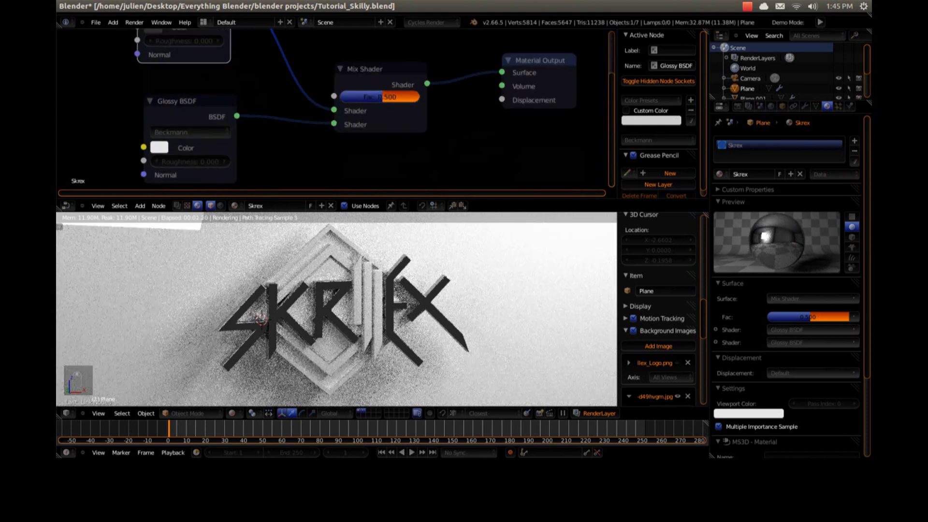
Set the lower Glossy BSDF node's color to R 0.025, G 0.025, B 0.025
left_click(159, 148)
left_click(200, 284)
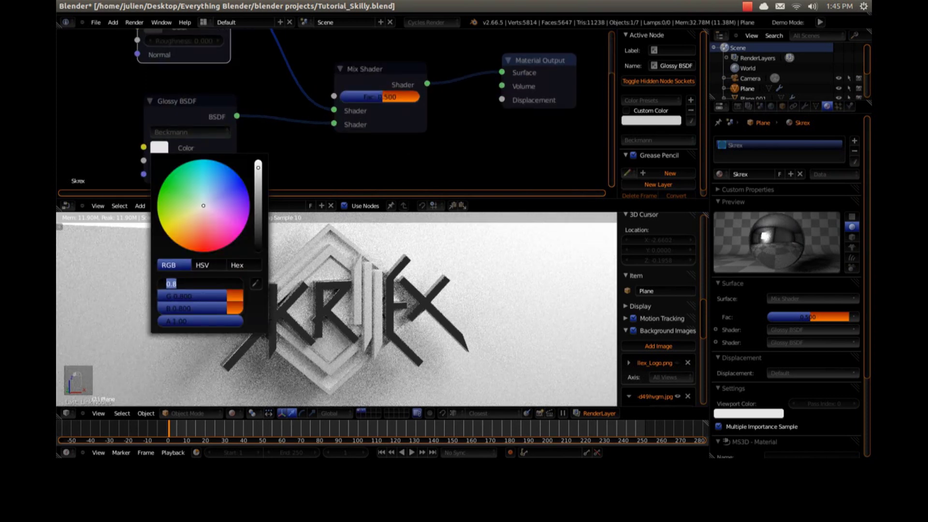
type(".025")
key("Tab")
type(".025")
key("Tab")
type(".025")
key("Return")
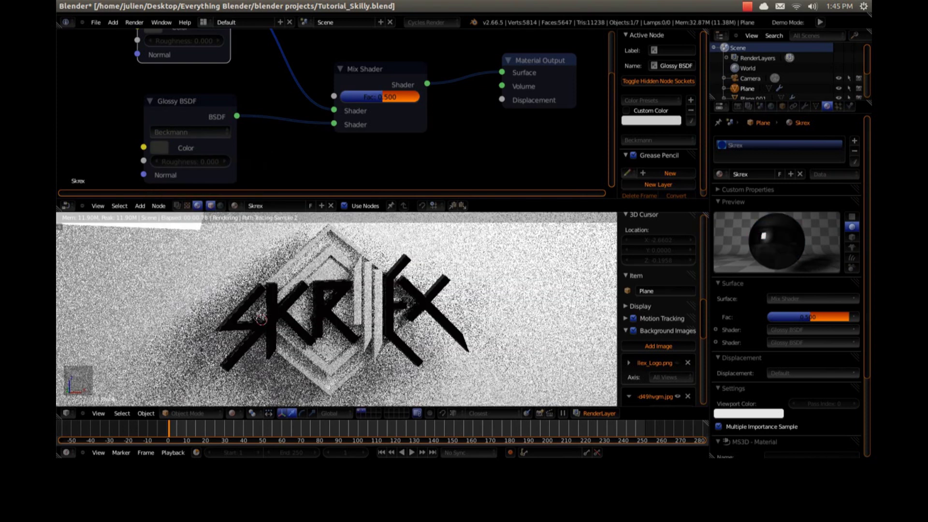
Set the upper Glossy BSDF node's roughness to 0.11 and inspect the black letters' finish up close in perspective
middle_click_drag(261, 87, 285, 146)
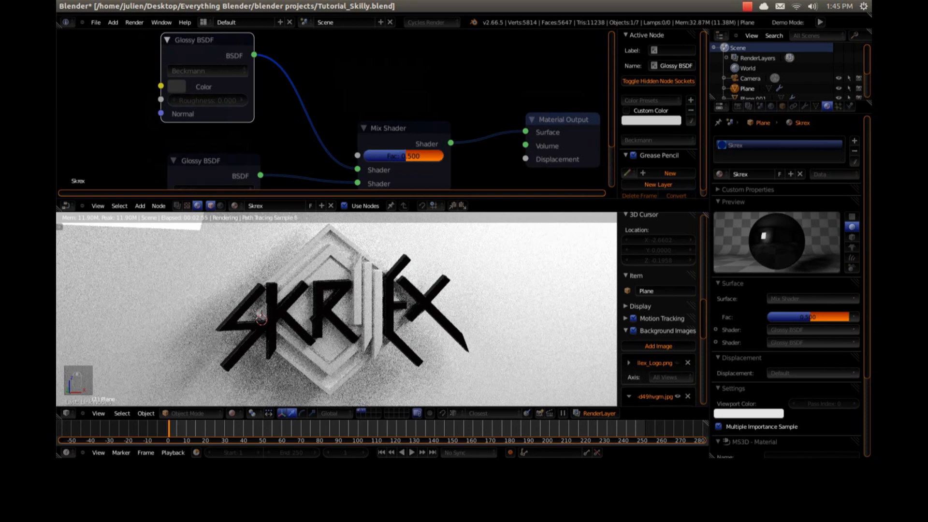
left_click_drag(203, 100, 237, 100)
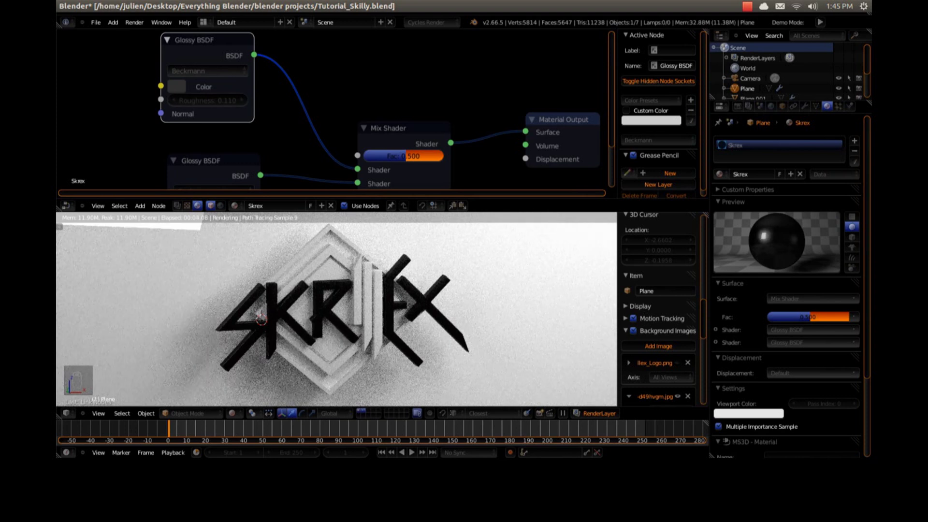
scroll(336, 309, "up", 3)
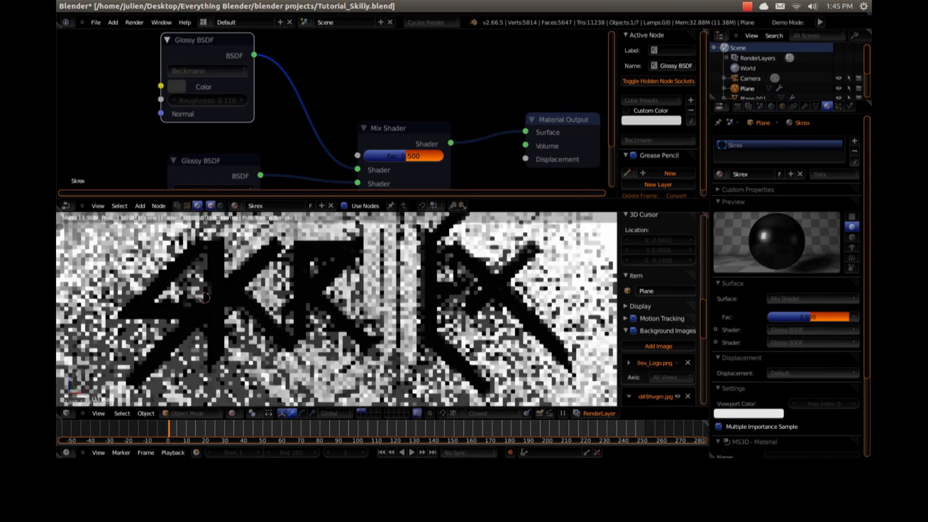
key("KP_5")
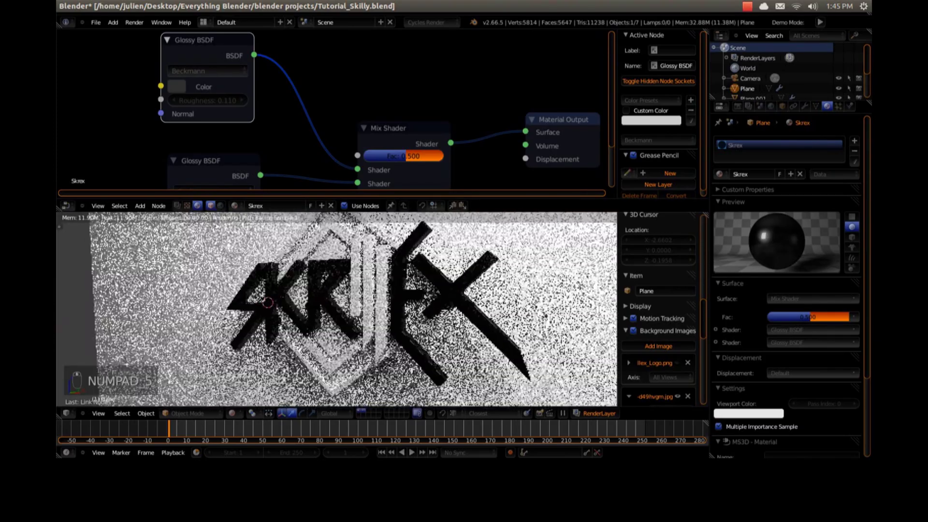
scroll(337, 310, "up", 1)
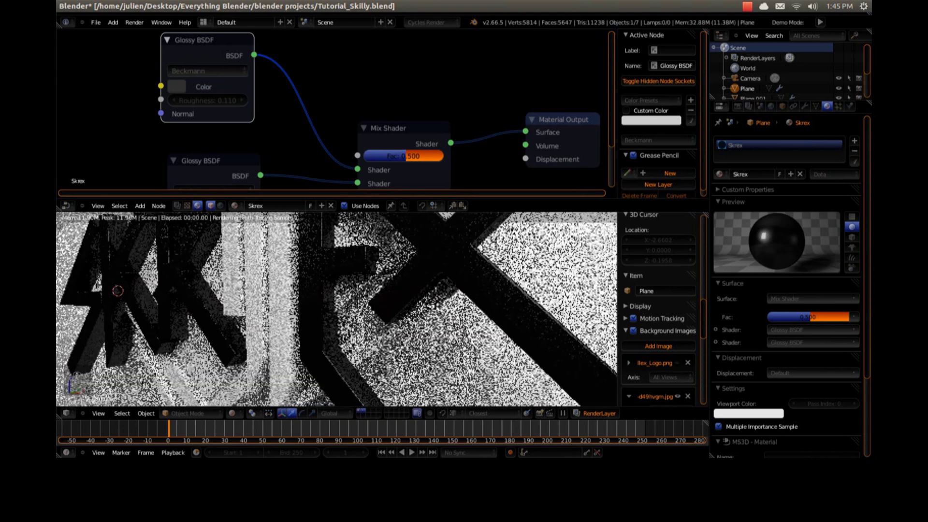
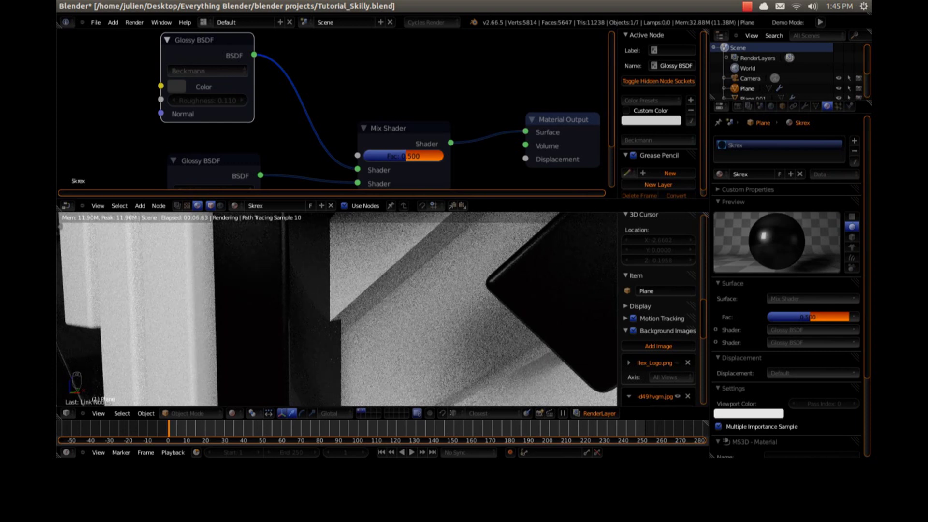
scroll(337, 309, "down", 6)
middle_click_drag(337, 309, 165, 309)
scroll(337, 309, "down", 3)
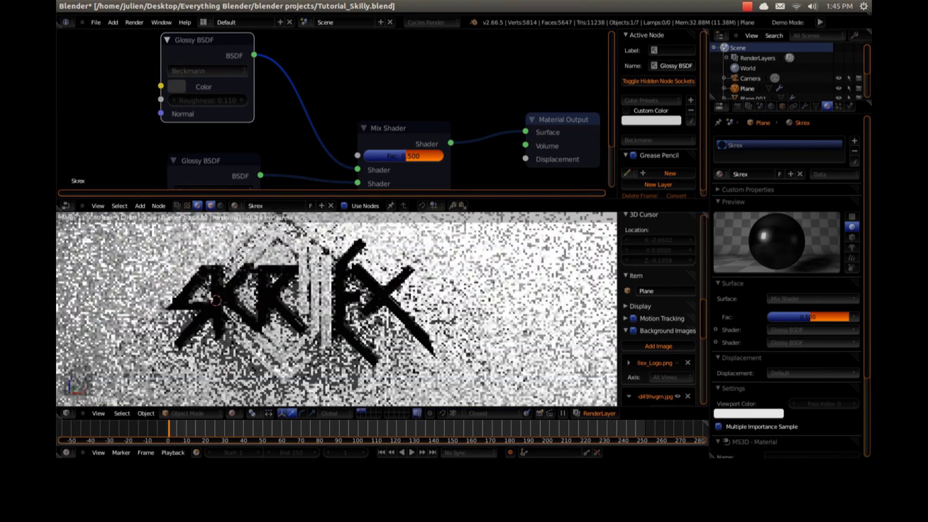
Set the lower Glossy BSDF node's roughness to 0
scroll(300, 145, "down", 2)
middle_click_drag(300, 145, 331, 96)
left_click_drag(270, 149, 282, 149)
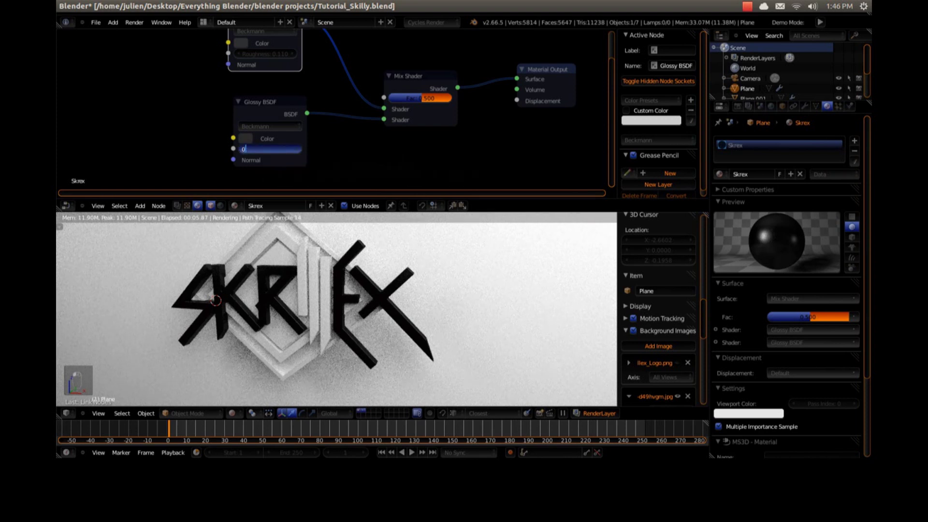
key("Return")
Reposition the two Glossy BSDF nodes one above the other in front of the Mix Shader and deselect all nodes
key("Home")
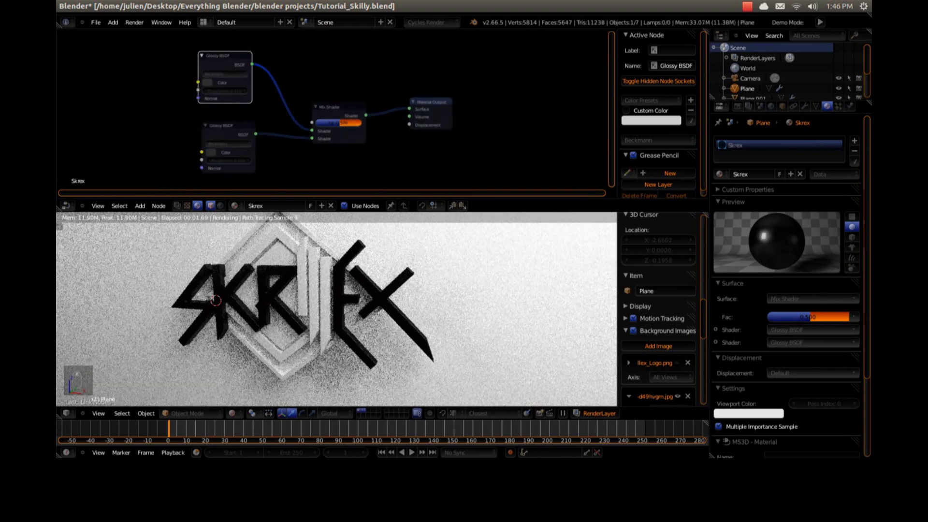
scroll(332, 110, "down", 5)
left_click(262, 125)
key("g")
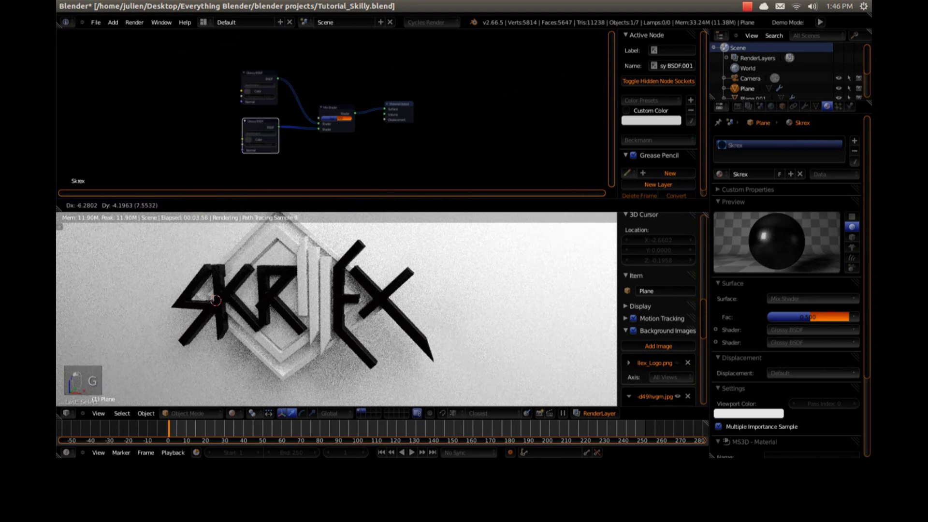
key("Return")
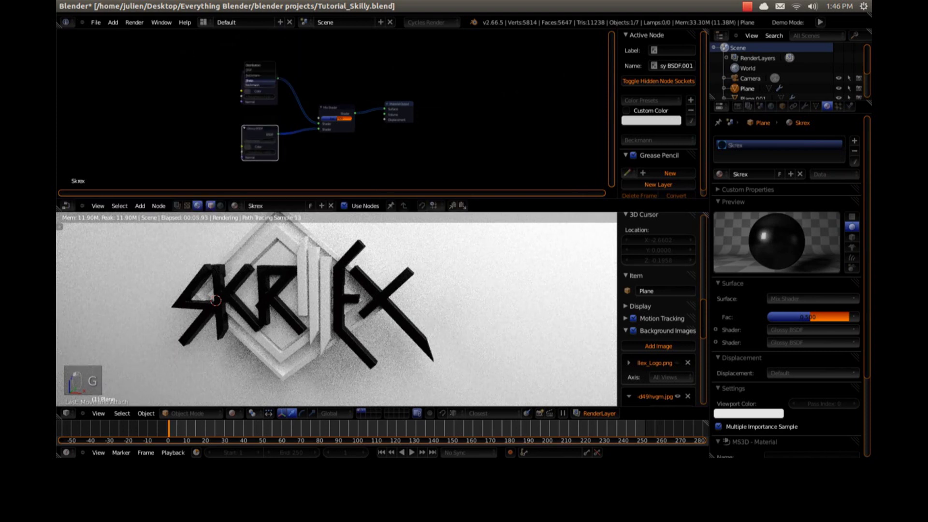
right_click(260, 83)
key("g")
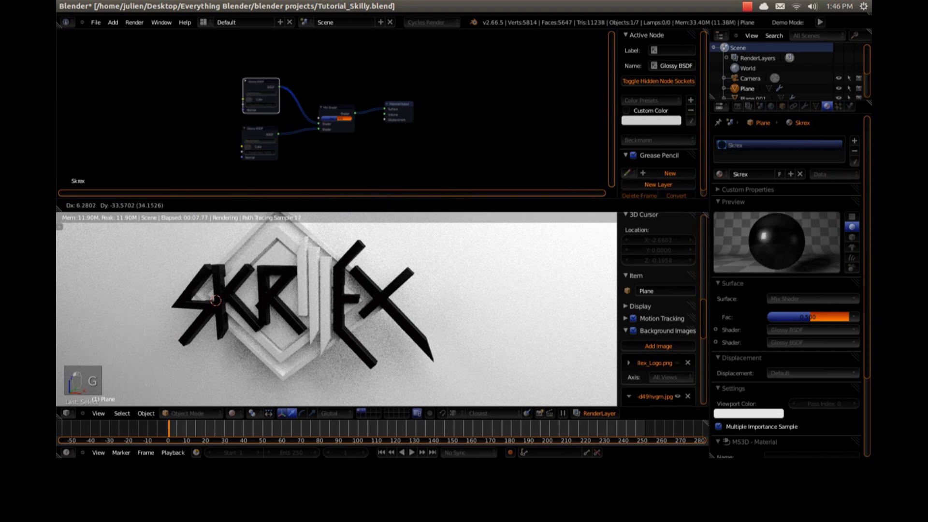
left_click(260, 100)
key("a")
scroll(332, 110, "down", 2)
scroll(283, 141, "up", 4)
middle_click_drag(310, 121, 403, 69)
scroll(339, 107, "up", 8)
scroll(334, 109, "down", 1)
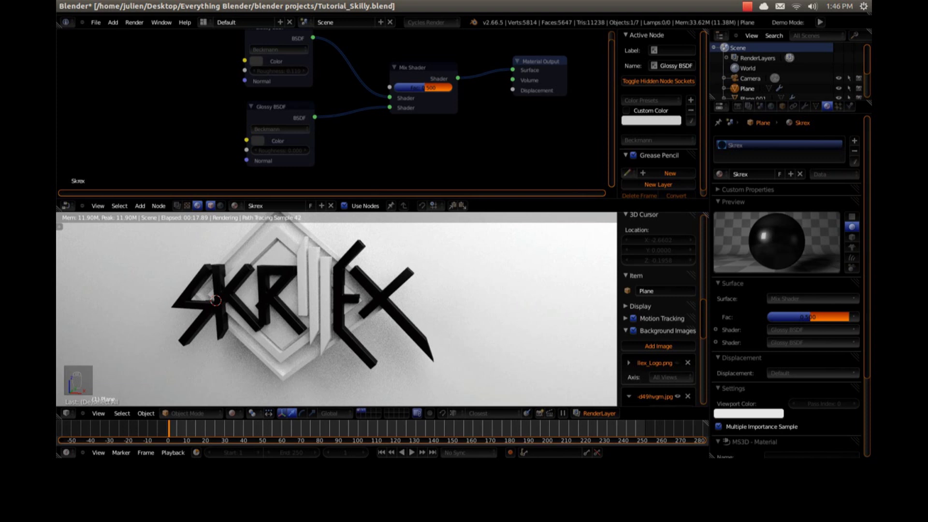
Replace the Backdrop material in the diamond object's first slot with the Skrex material and select its Outer Ring slot
right_click(282, 359)
left_click(764, 145)
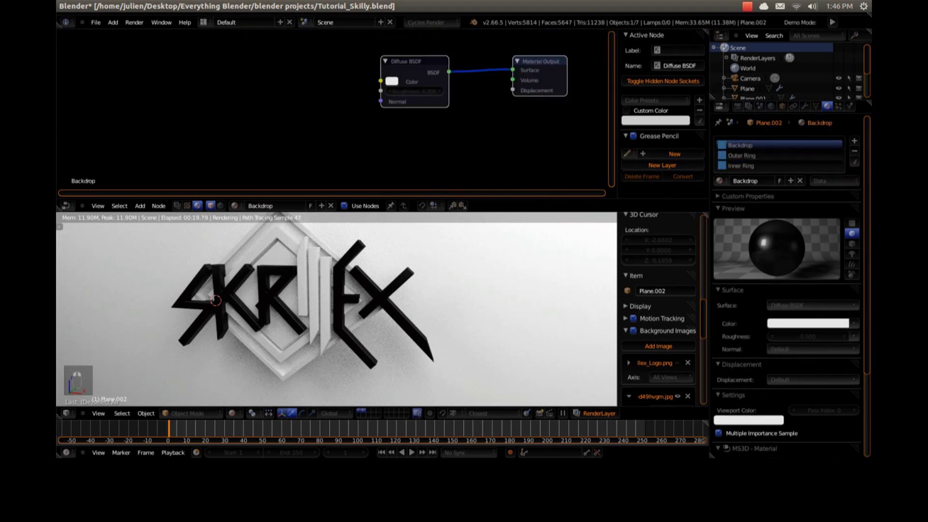
scroll(334, 111, "down", 2)
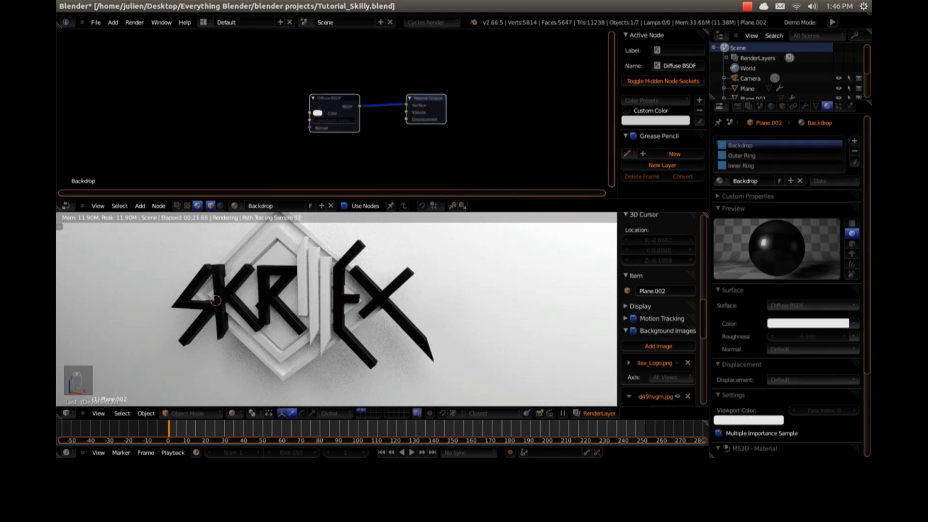
key("g")
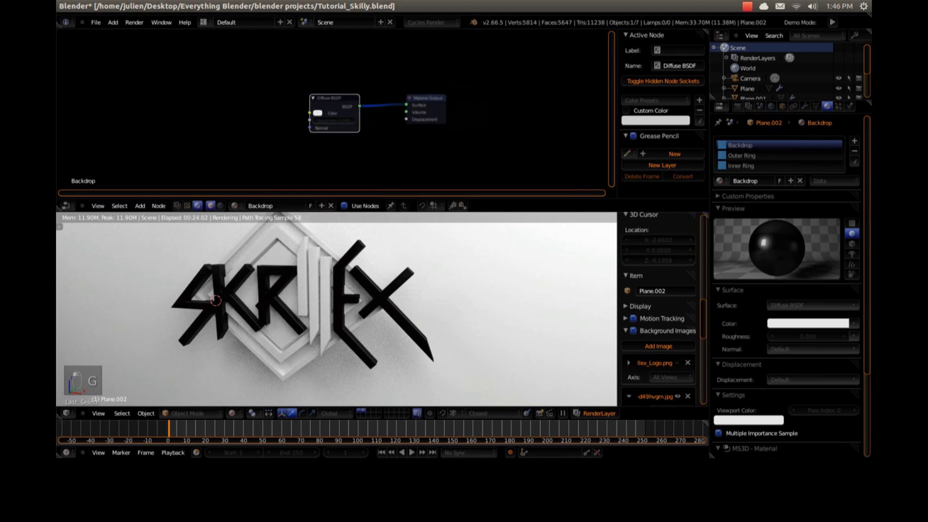
key("g")
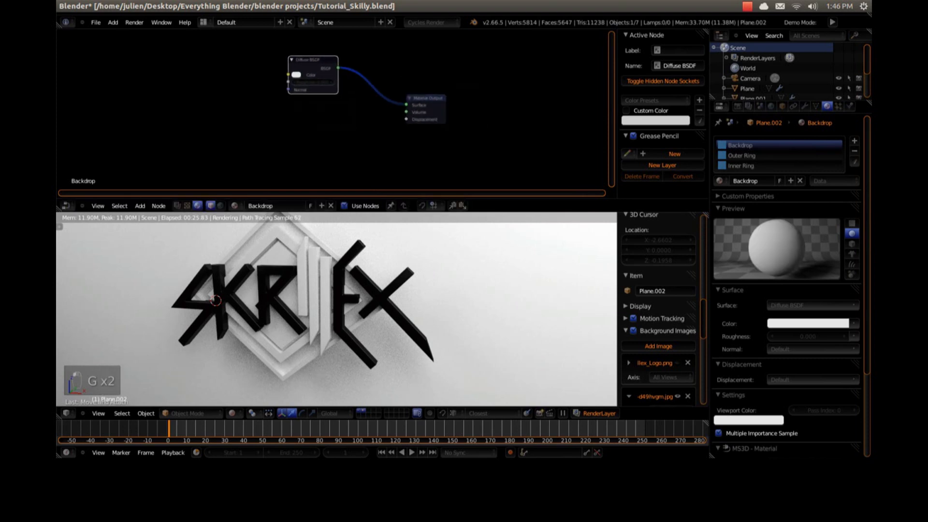
left_click(720, 181)
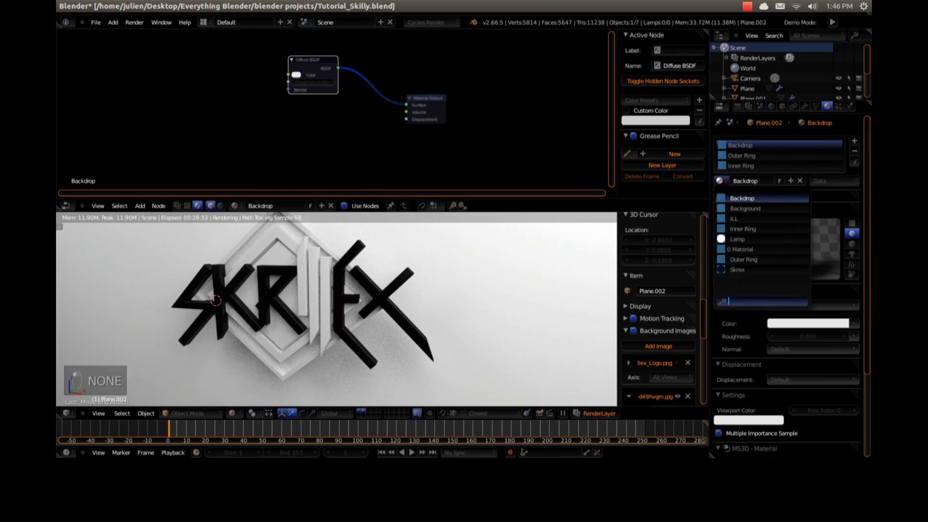
left_click(738, 270)
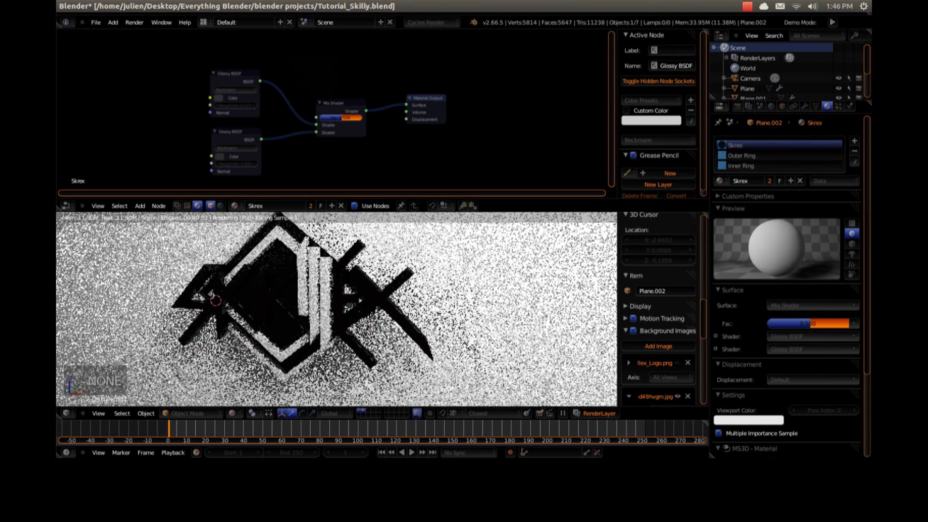
mouse_move(338, 309)
middle_mouse_down()
mouse_move(353, 302)
mouse_move(320, 309)
mouse_move(351, 302)
mouse_move(372, 329)
mouse_move(341, 320)
middle_mouse_up()
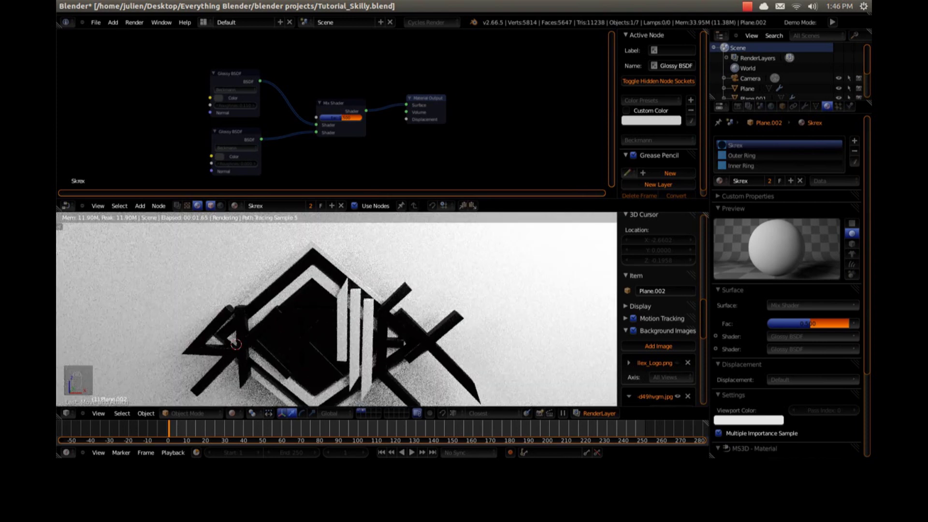
left_click(754, 156)
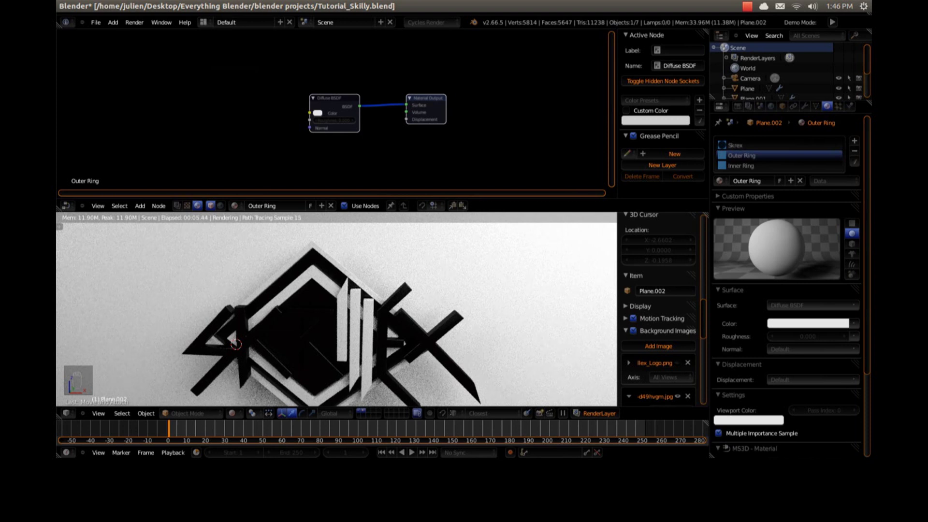
Set the Diffuse BSDF color of the bars' ILL material to R 1, G 0, B 0 and view the logo through the camera
right_click(355, 328)
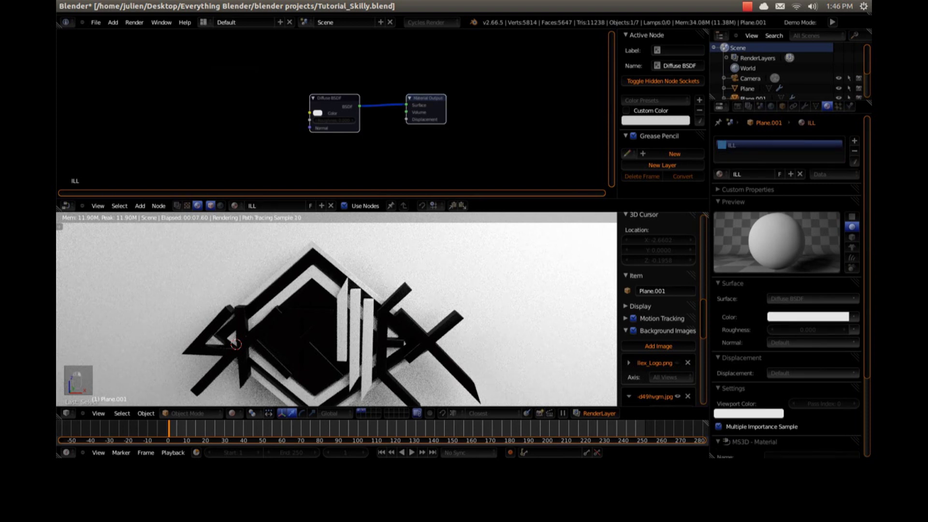
key("g")
left_click(337, 116)
scroll(337, 116, "up", 8)
middle_click_drag(337, 116, 410, 74)
left_click(365, 110)
left_click(401, 247)
type("1")
key("Tab")
type("0")
key("Tab")
type("0")
key("Return")
key("KP_0")
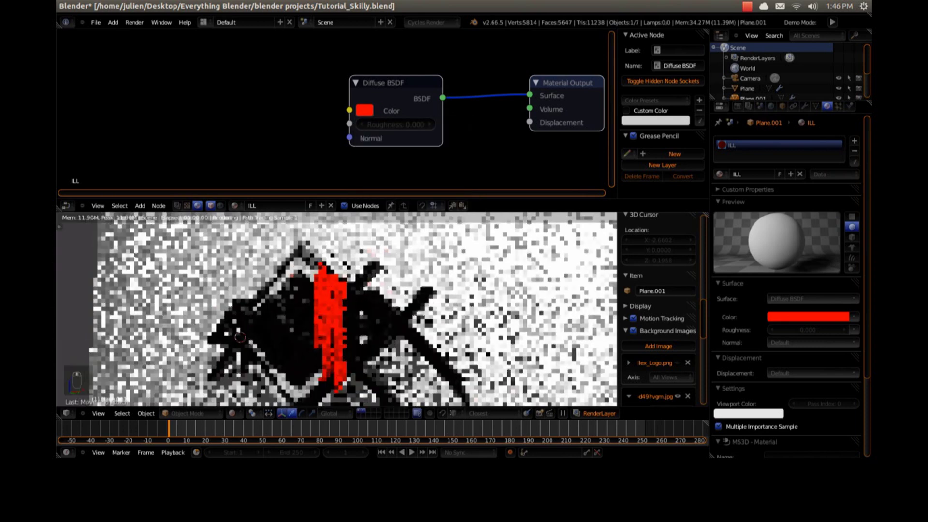
scroll(336, 310, "up", 8)
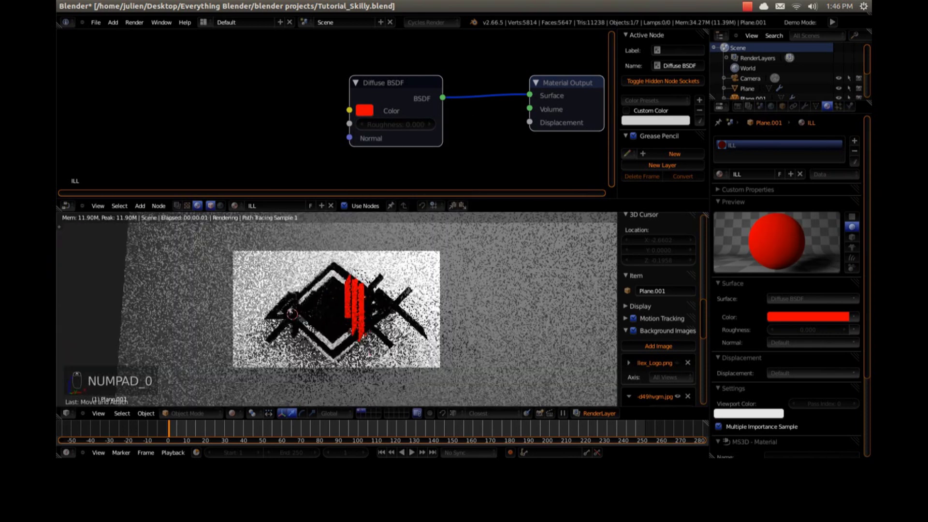
scroll(337, 310, "down", 6)
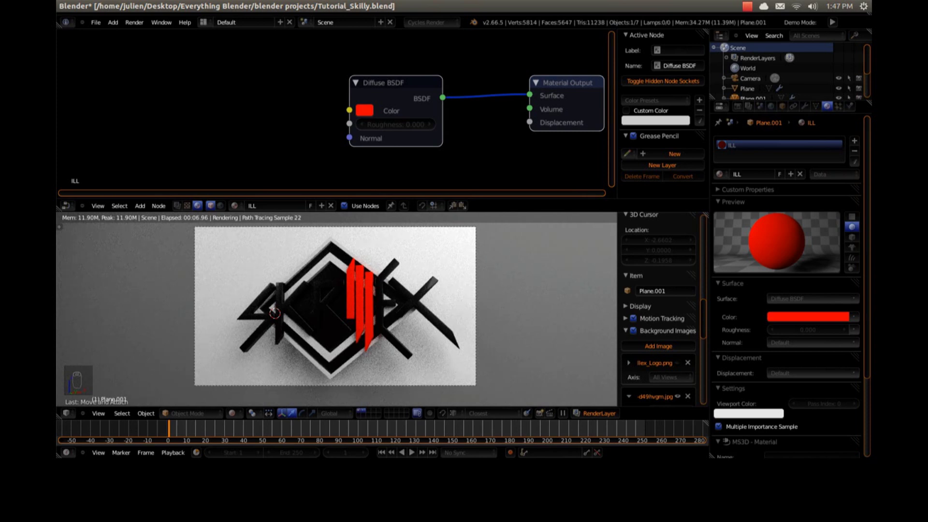
Delete the Diffuse BSDF node from the diamond object's Outer Ring material
right_click(323, 310)
scroll(333, 109, "down", 4)
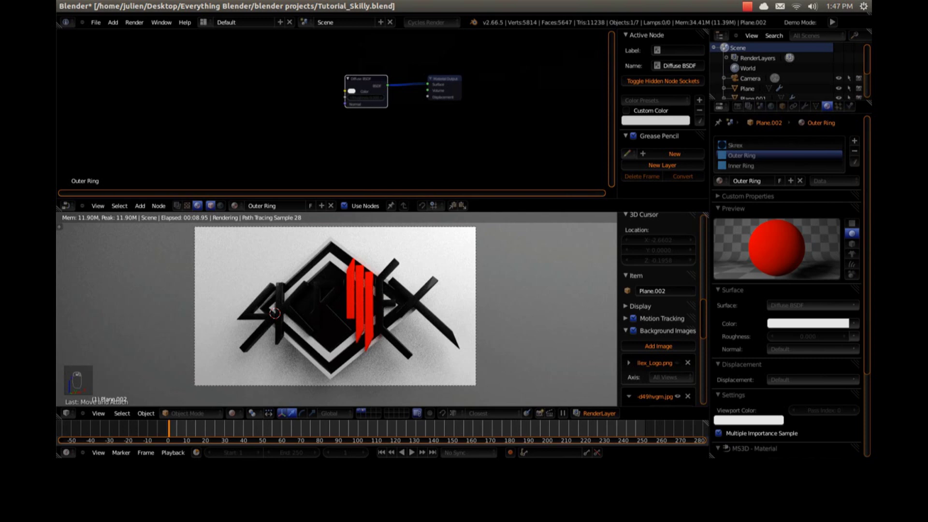
key("g")
left_click(334, 89)
middle_click_drag(333, 90, 331, 126)
key("Delete")
Add an Anisotropic BSDF node to the Outer Ring material and connect it to the Material Output's Surface
key("shift+a")
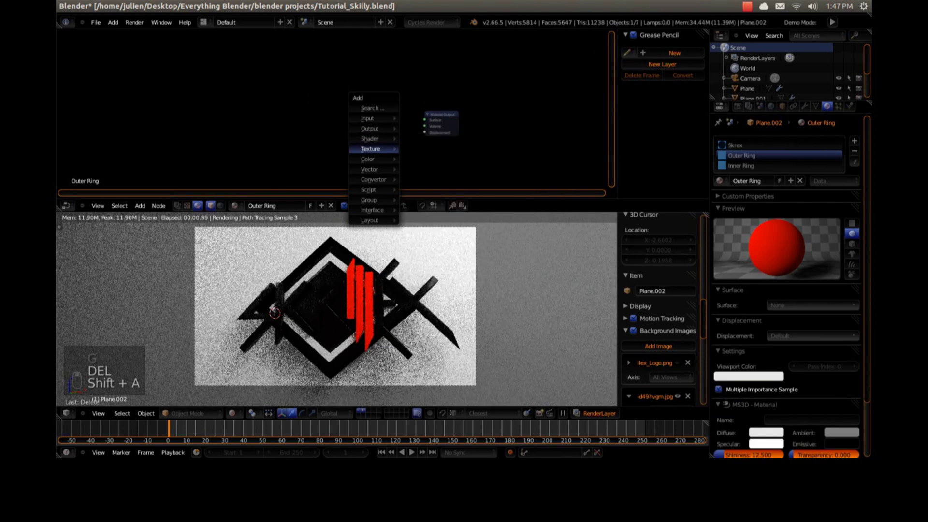
mouse_move(370, 149)
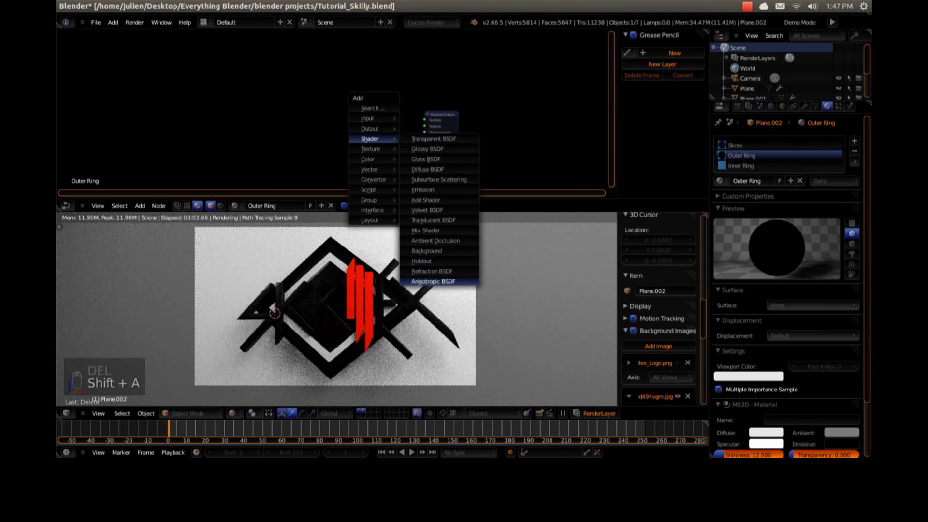
left_click(433, 281)
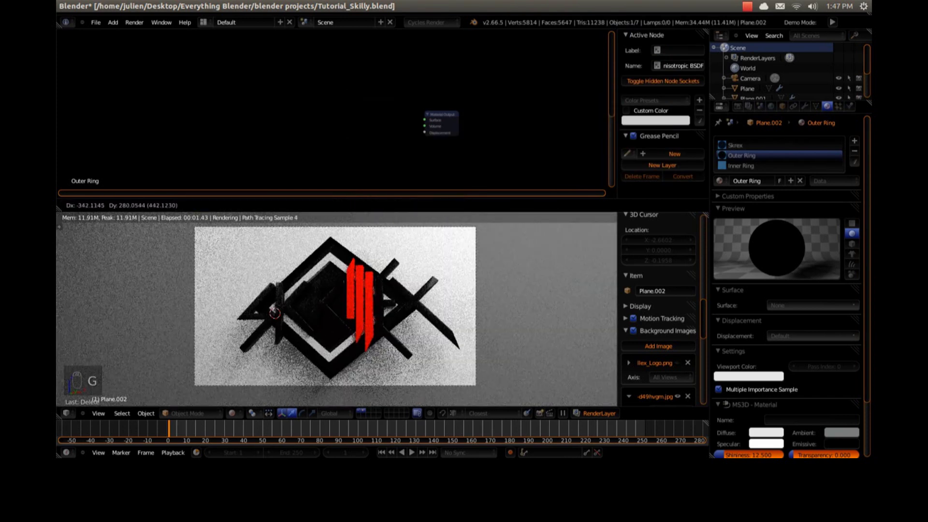
key("g")
left_click(315, 105)
scroll(315, 105, "up", 6)
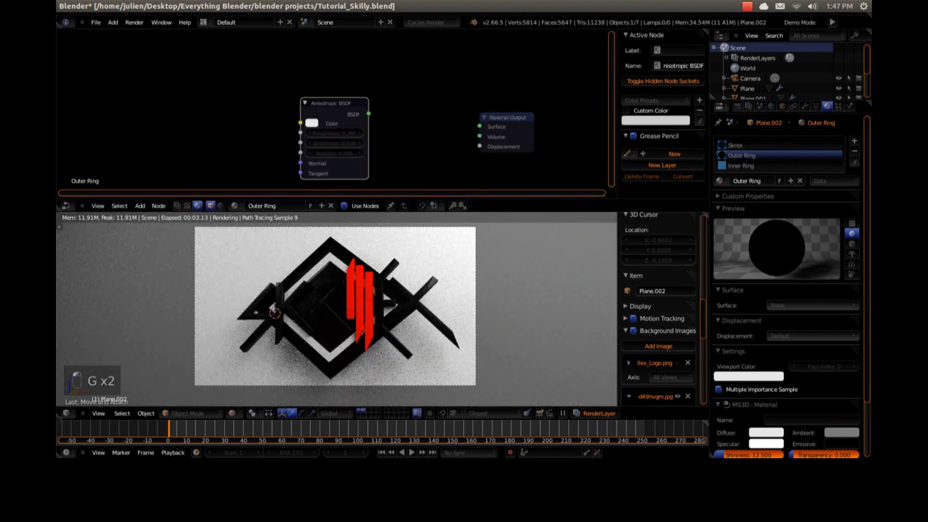
left_click_drag(429, 116, 479, 126)
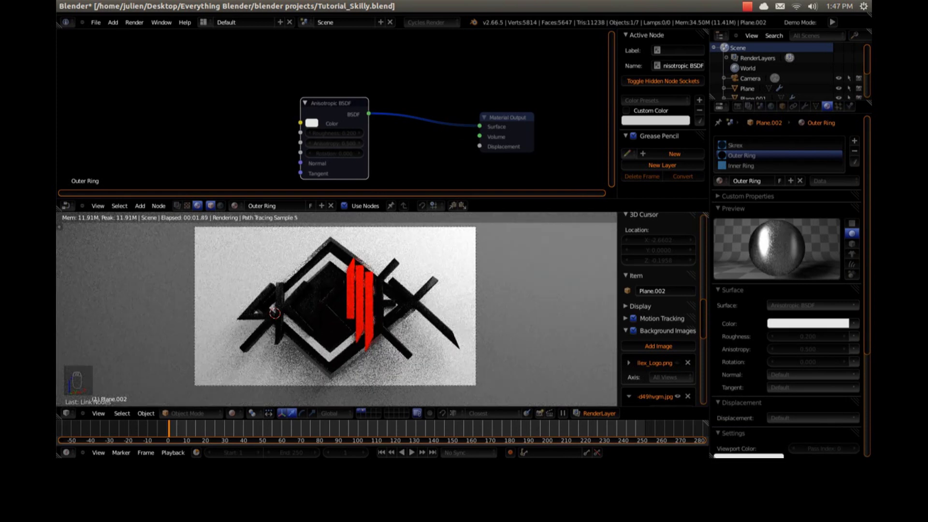
Set the Outer Ring material's Anisotropic BSDF to roughness 0.15, anisotropy 0.6 and rotation 0.2
scroll(334, 110, "up", 3)
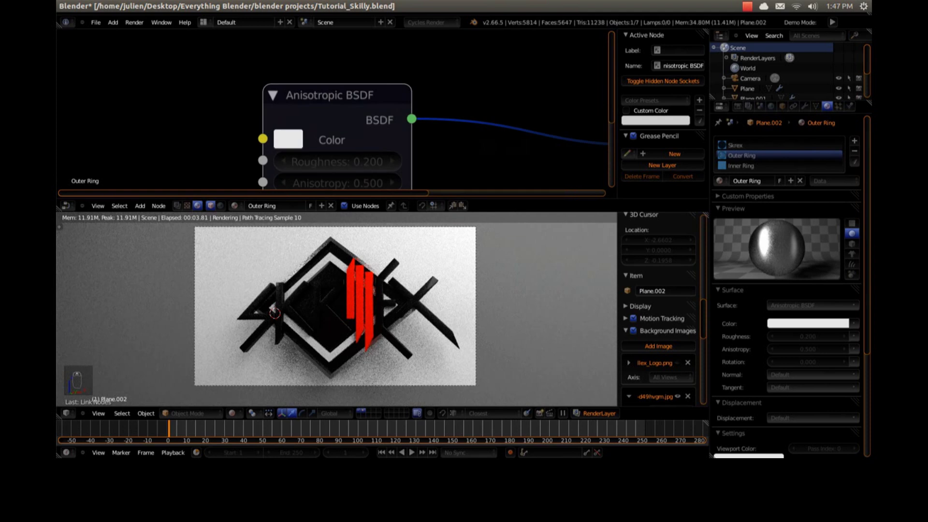
middle_click_drag(337, 162, 344, 96)
left_click(345, 97)
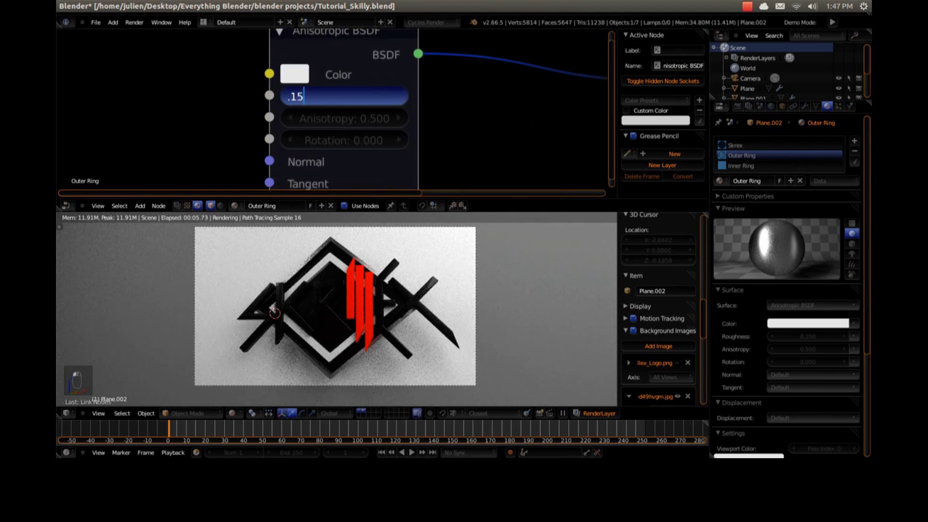
type(".15")
key("Return")
left_click_drag(344, 119, 360, 119)
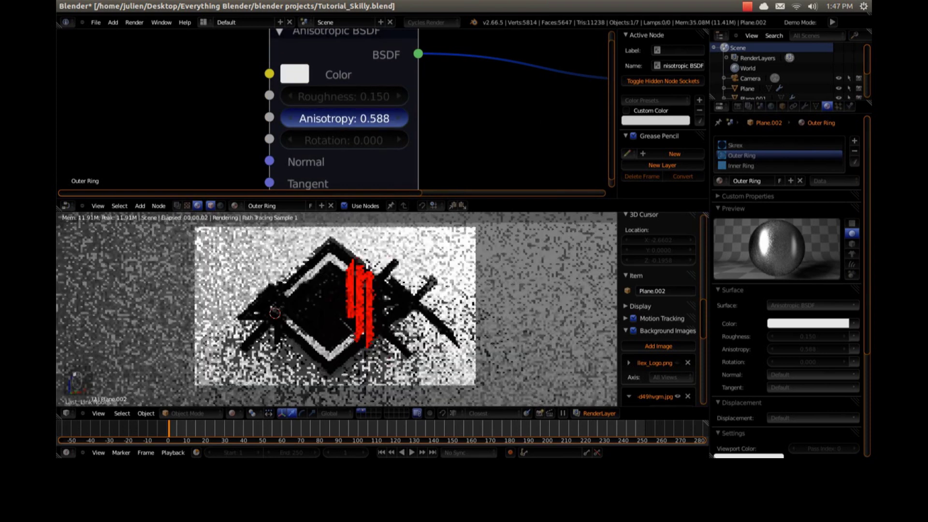
left_click(344, 118)
type(".6")
key("Return")
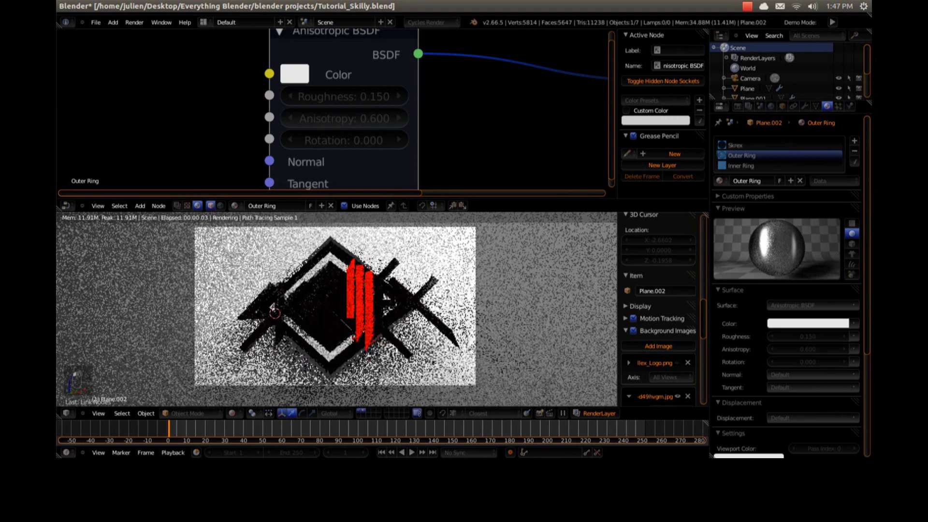
left_click(345, 141)
type(".2")
key("Return")
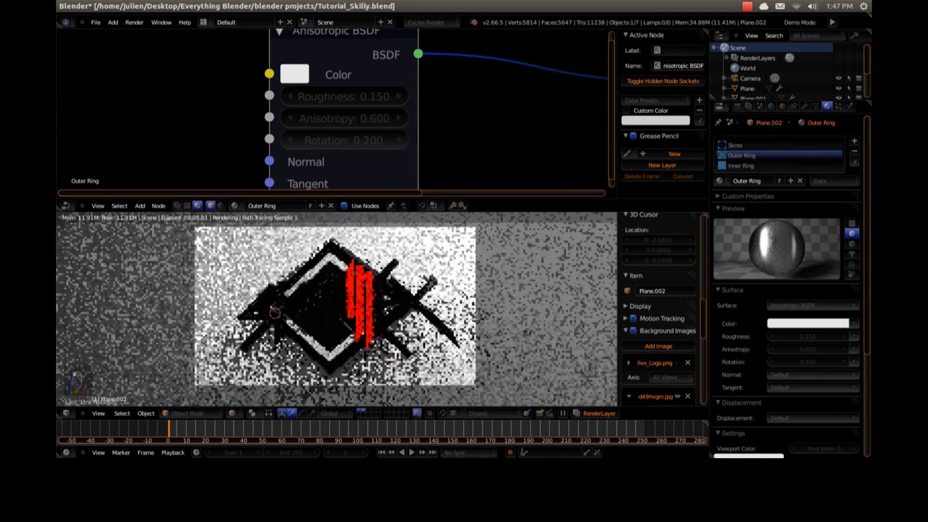
Examine the outer ring's anisotropic surface up close beside the red bars in the rendered view
scroll(336, 310, "up", 7)
scroll(336, 310, "down", 7)
middle_click_drag(336, 310, 309, 355)
scroll(323, 326, "up", 7)
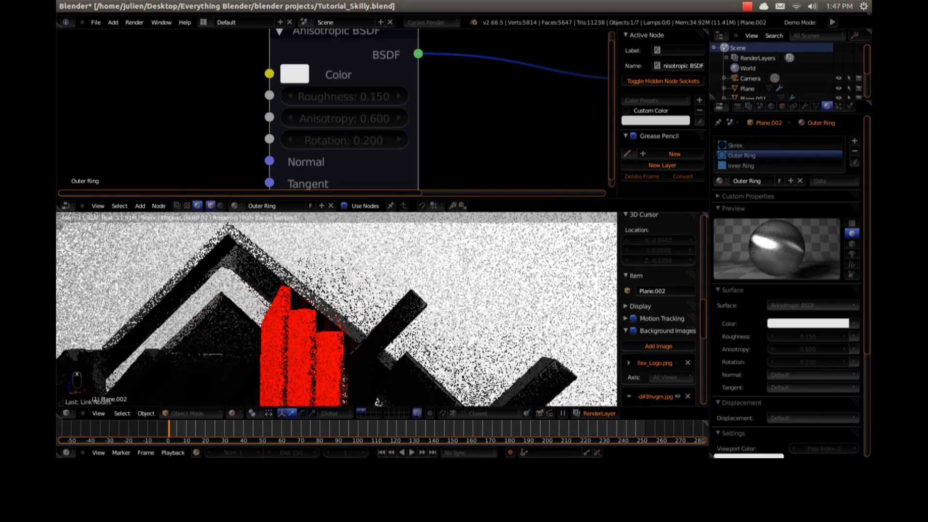
scroll(379, 402, "up", 5)
mouse_move(339, 315)
middle_mouse_down()
mouse_move(416, 302)
mouse_move(327, 323)
middle_mouse_up()
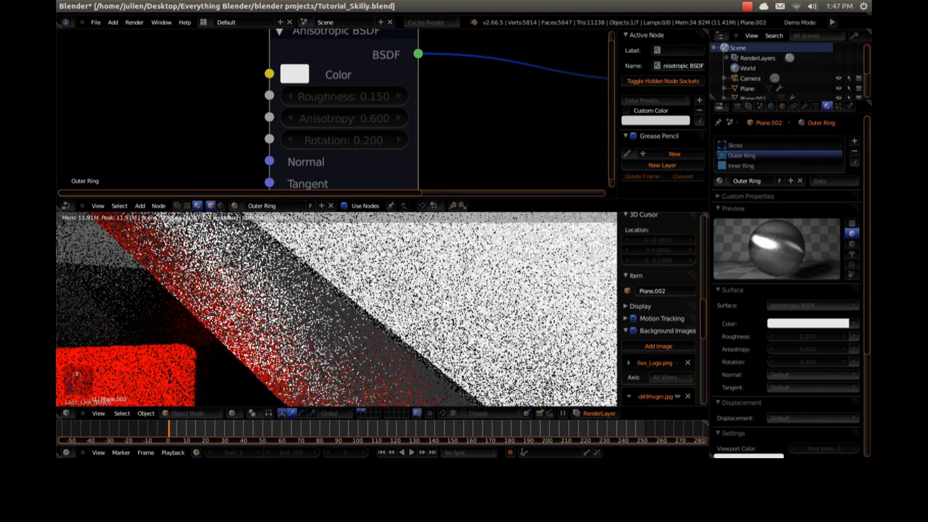
scroll(336, 309, "down", 3)
scroll(337, 309, "down", 2)
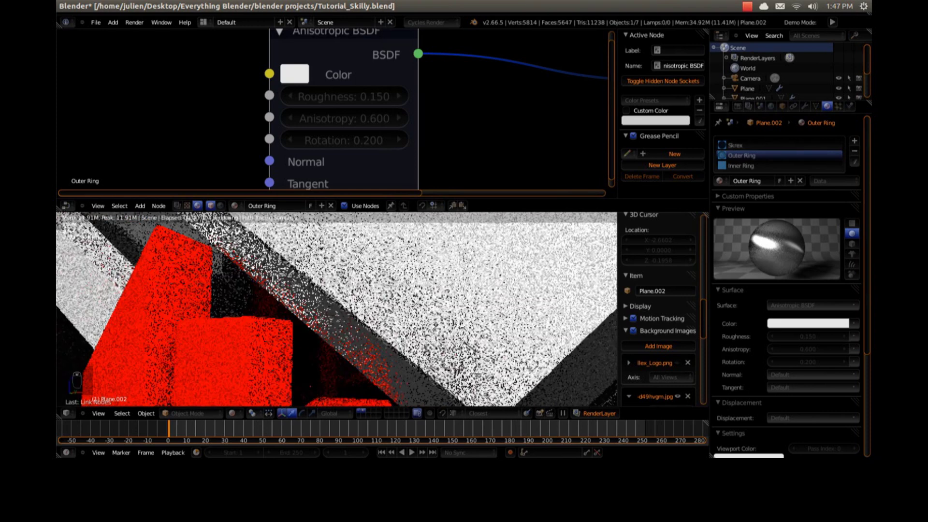
scroll(270, 111, "down", 6)
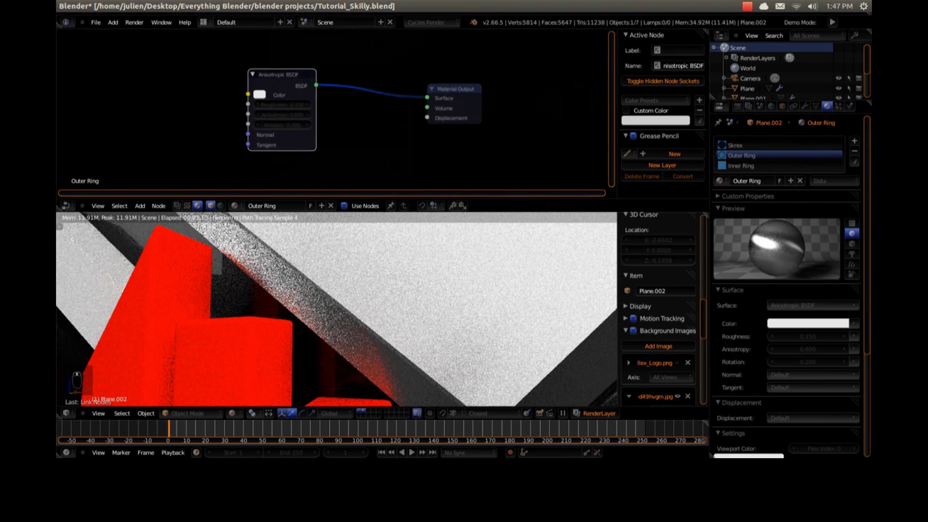
Delete the Diffuse BSDF node from the diamond object's Inner Ring material
left_click(755, 166)
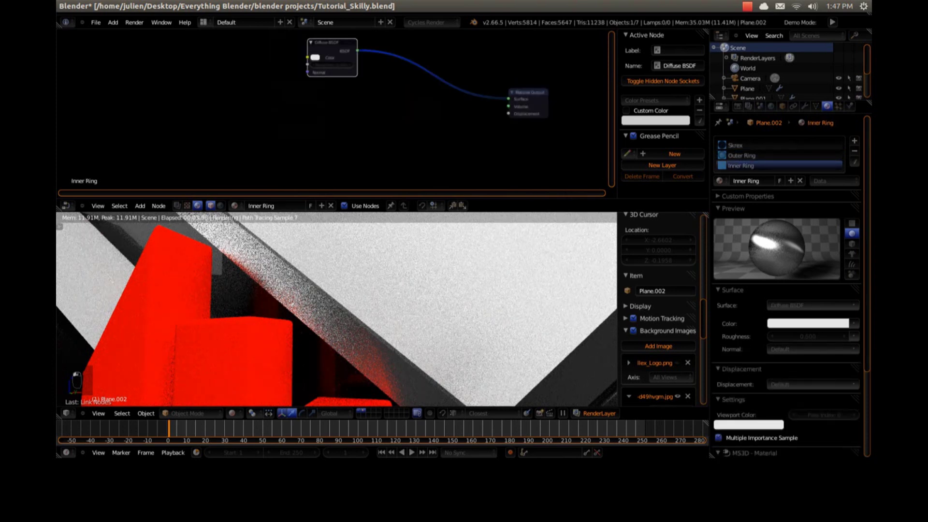
scroll(275, 184, "down", 2)
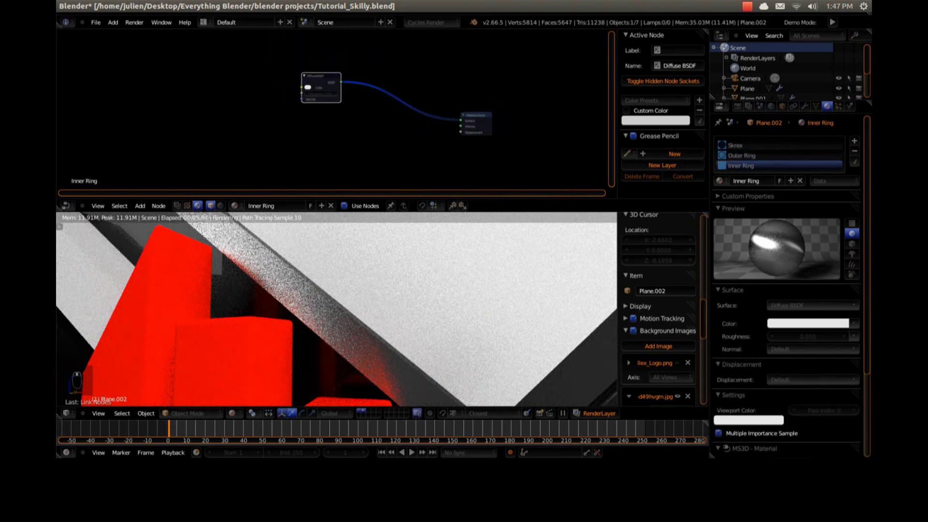
key("g")
left_click(339, 101)
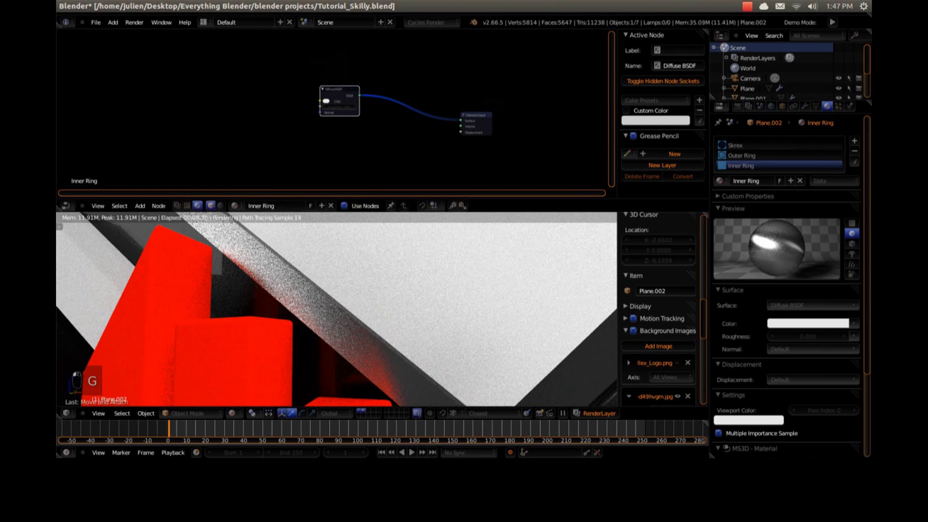
key("Delete")
Add an Anisotropic BSDF node to the Inner Ring material and connect it to the Material Output's Surface
key("shift+a")
mouse_move(339, 101)
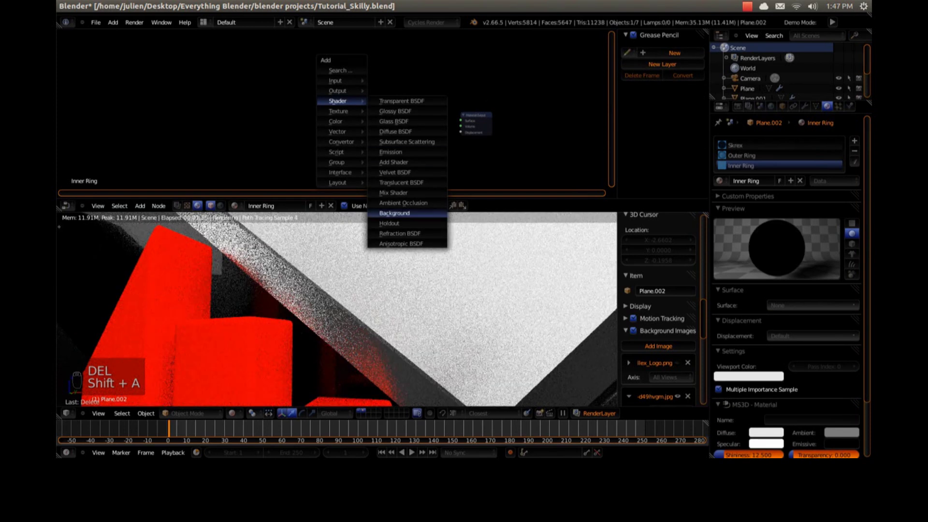
left_click(401, 244)
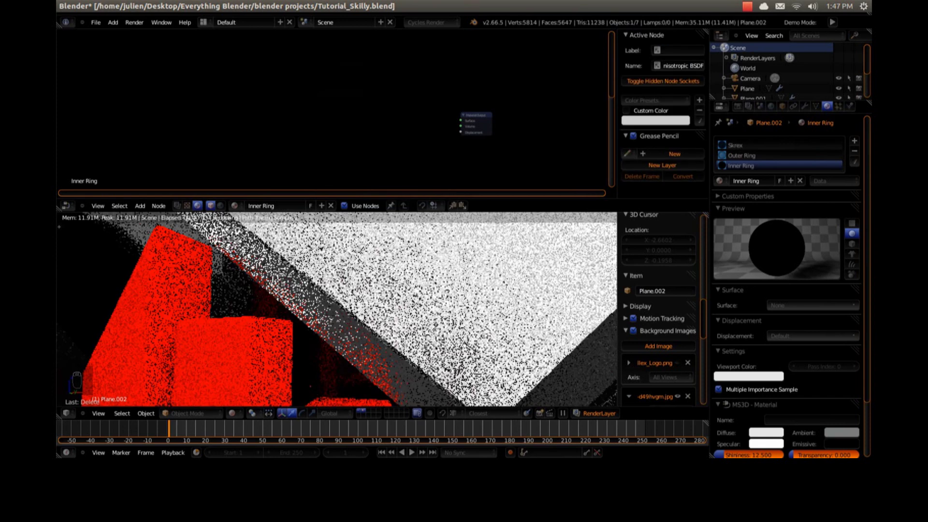
left_click(336, 133)
key("g")
left_click(349, 88)
left_click_drag(387, 95, 395, 94)
left_click_drag(457, 117, 461, 121)
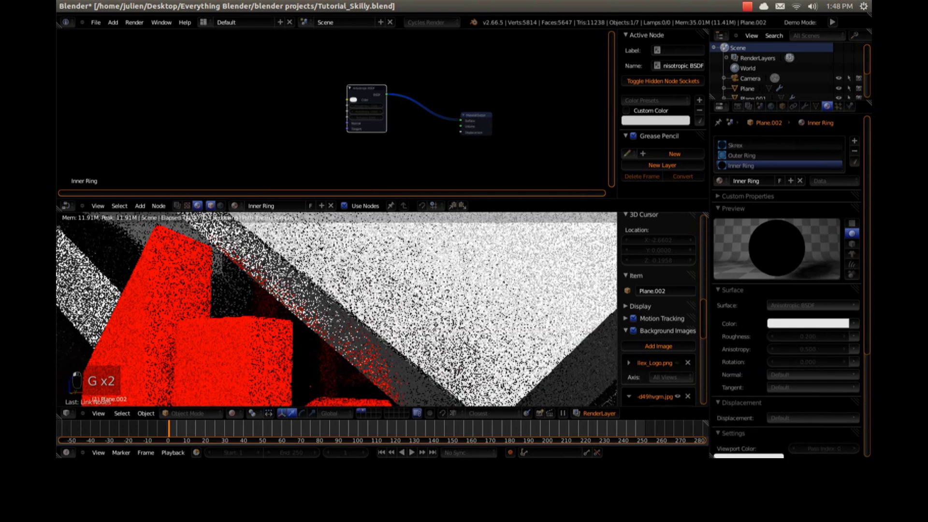
Set the Inner Ring material's Anisotropic BSDF roughness to 0.1 and rotation to 0.1
scroll(333, 109, "up", 12)
middle_click_drag(444, 101, 426, 111)
scroll(426, 111, "up", 4)
left_click(426, 112)
type(".1")
key("Return")
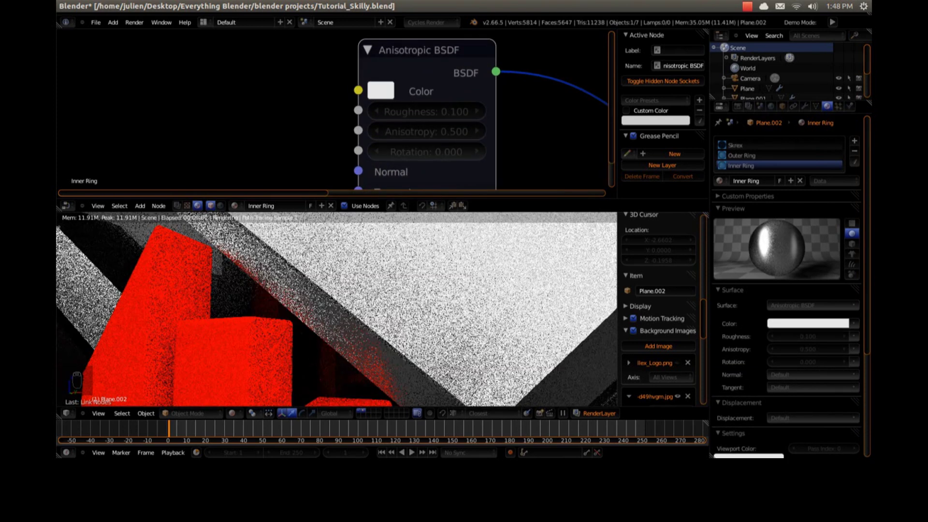
left_click(426, 152)
type(".")
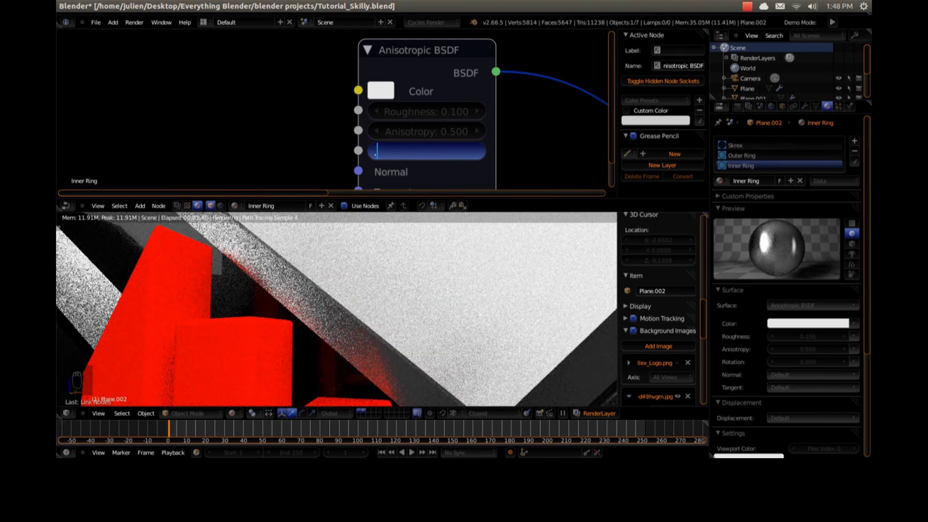
type("01")
key("KP_Enter")
key("KP_Enter")
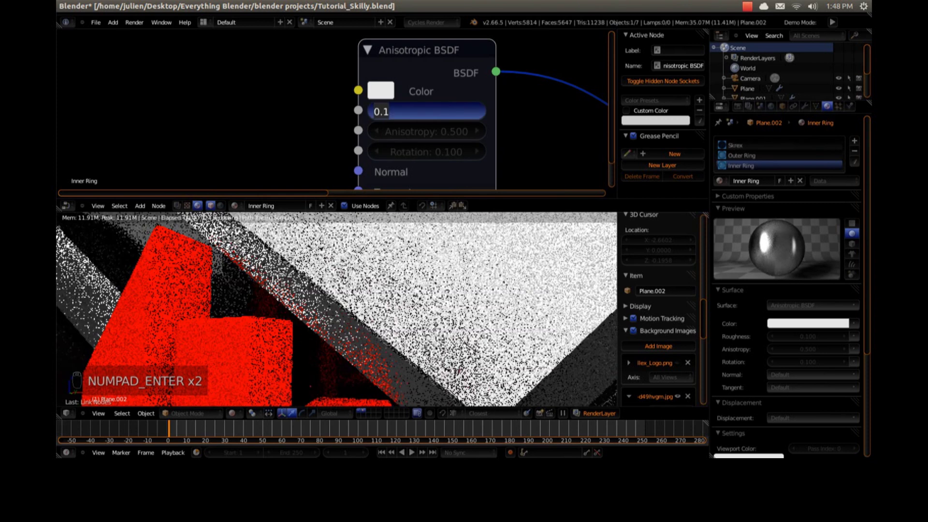
scroll(333, 109, "down", 5)
scroll(332, 109, "down", 1)
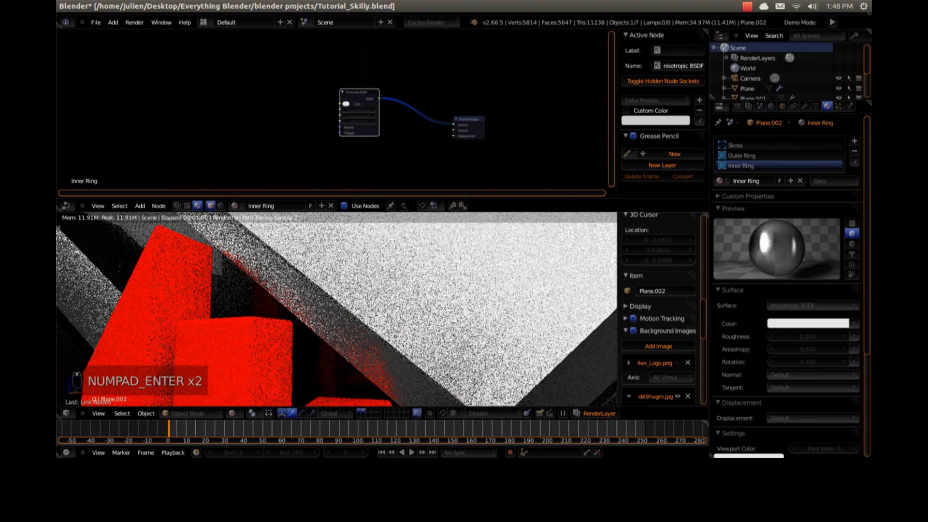
Lighten the first Glossy BSDF's color in the Skrex material to a mid-dark grey, judging it through the camera
scroll(333, 309, "down", 10)
middle_click_drag(333, 338, 369, 295, "shift")
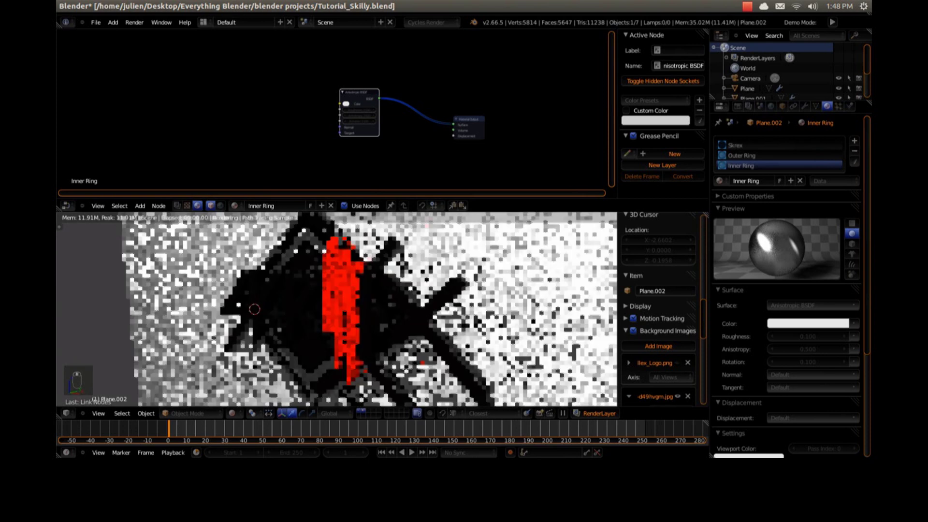
left_click(773, 145)
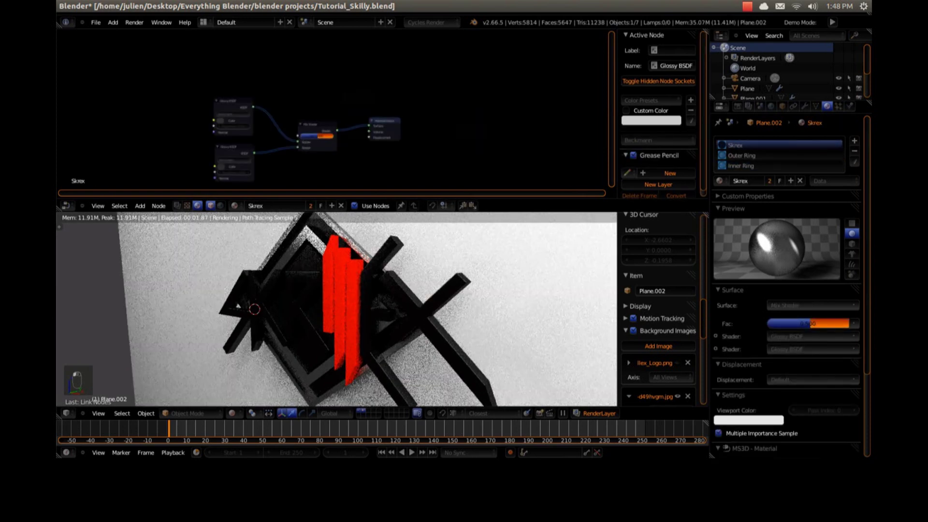
left_click(716, 336)
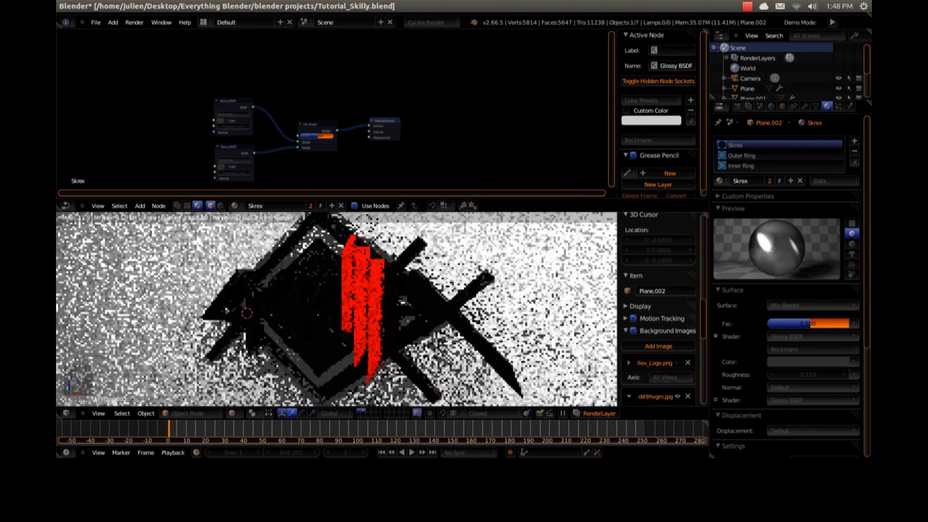
left_click(812, 362)
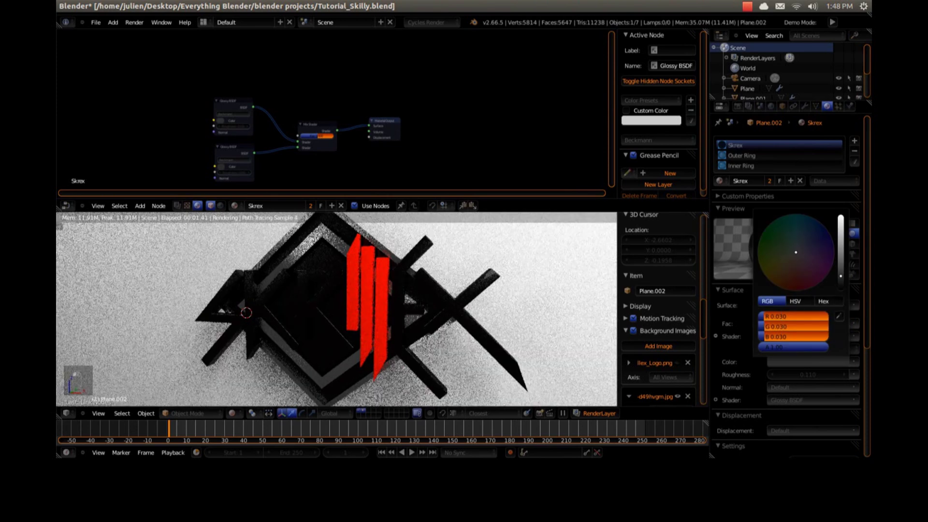
left_click_drag(841, 276, 840, 244)
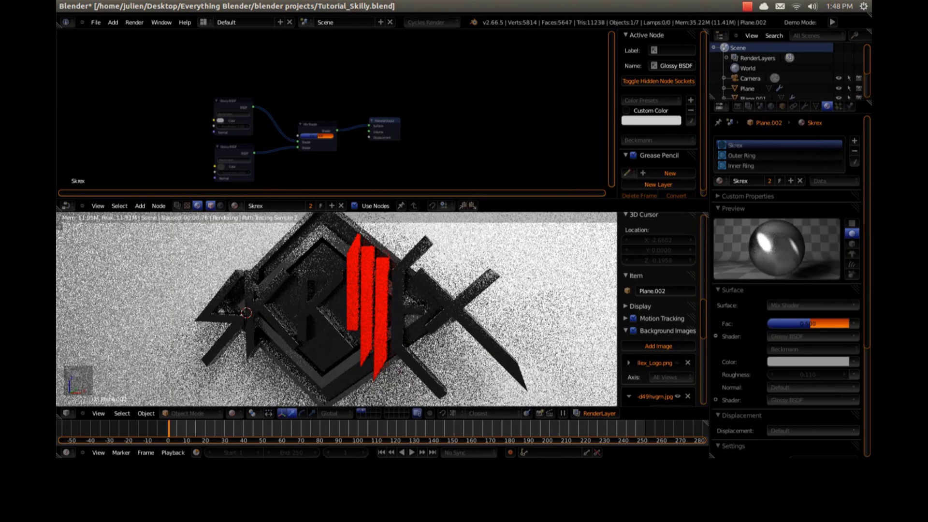
key("KP_0")
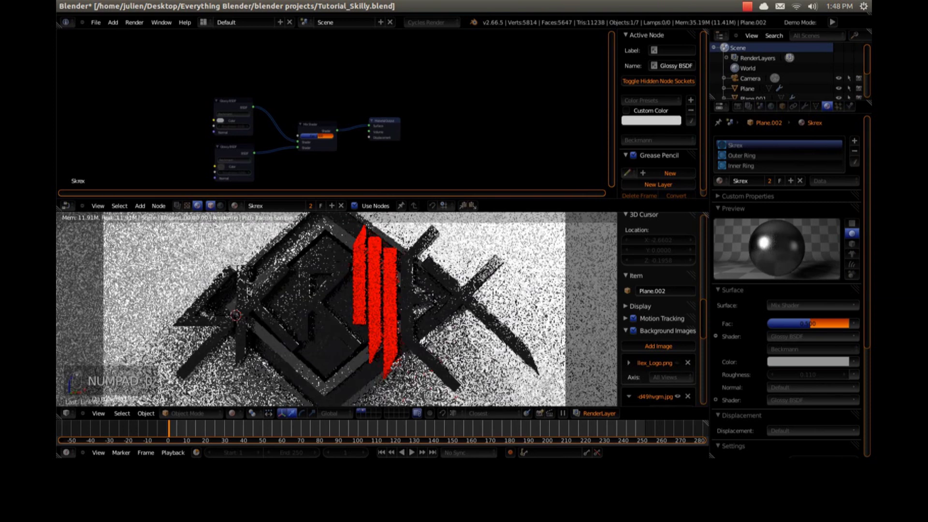
left_click(808, 363)
left_click_drag(841, 245, 841, 263)
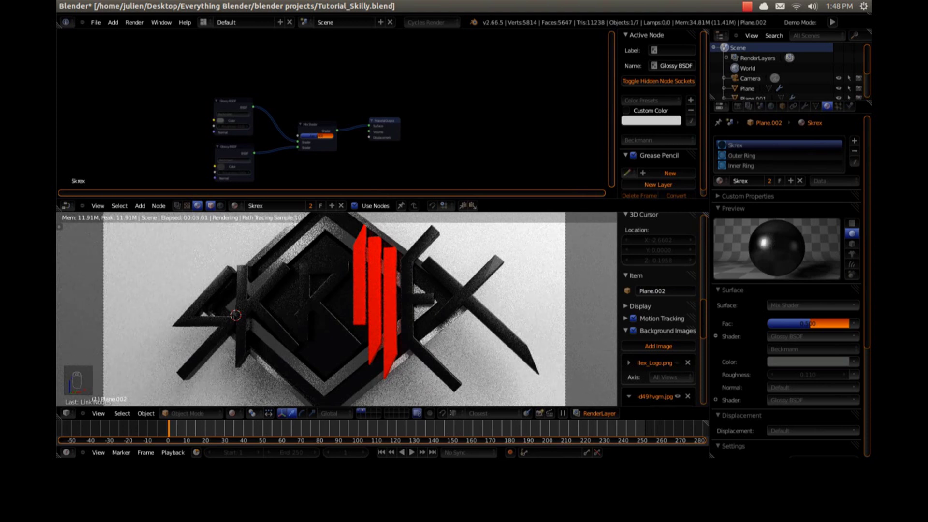
Compare the node setups of the Outer Ring, Inner Ring and Skrex materials on the diamond object
left_click(774, 156)
left_click(773, 166)
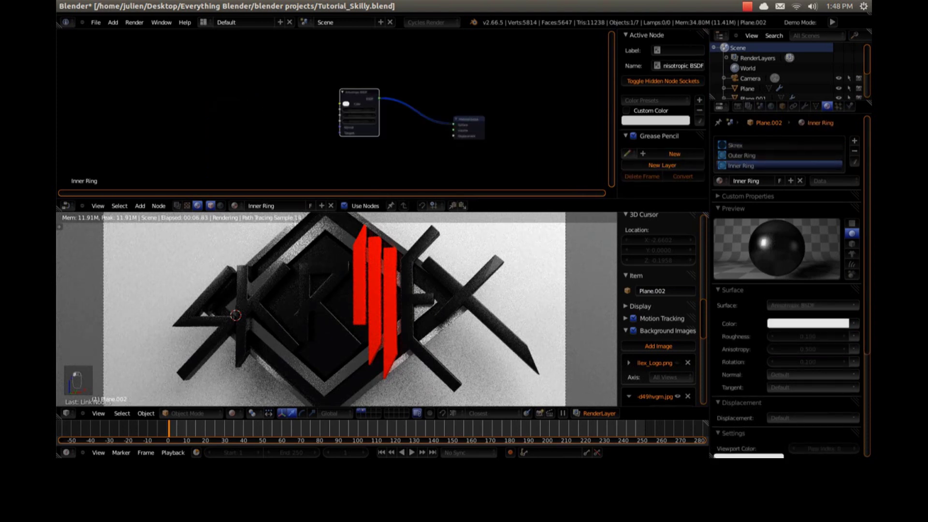
scroll(335, 110, "up", 2)
left_click(773, 156)
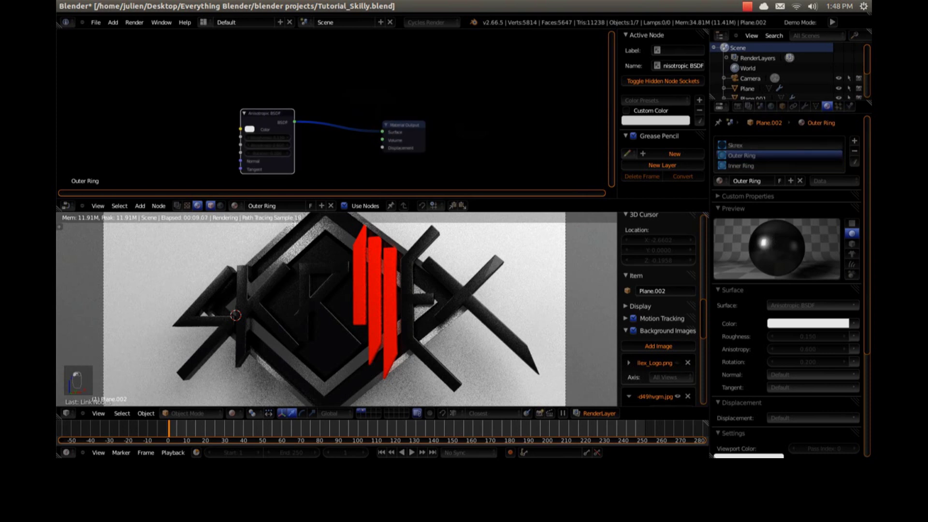
left_click(774, 145)
left_click(773, 166)
scroll(335, 110, "down", 5)
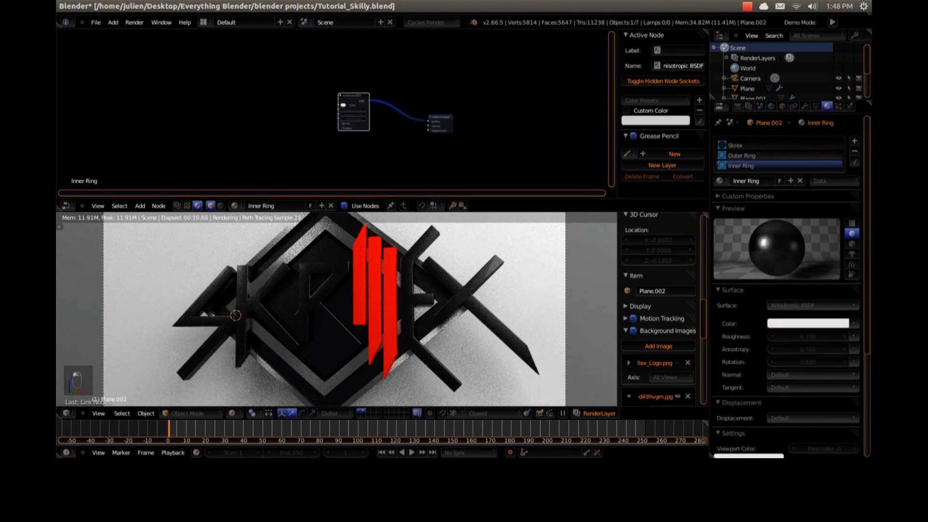
left_click(774, 145)
scroll(332, 110, "up", 4)
left_click_drag(310, 134, 309, 130)
scroll(308, 130, "down", 2)
middle_click_drag(309, 130, 380, 91)
scroll(380, 90, "down", 1)
scroll(334, 110, "down", 1)
key("a")
scroll(360, 97, "down", 1)
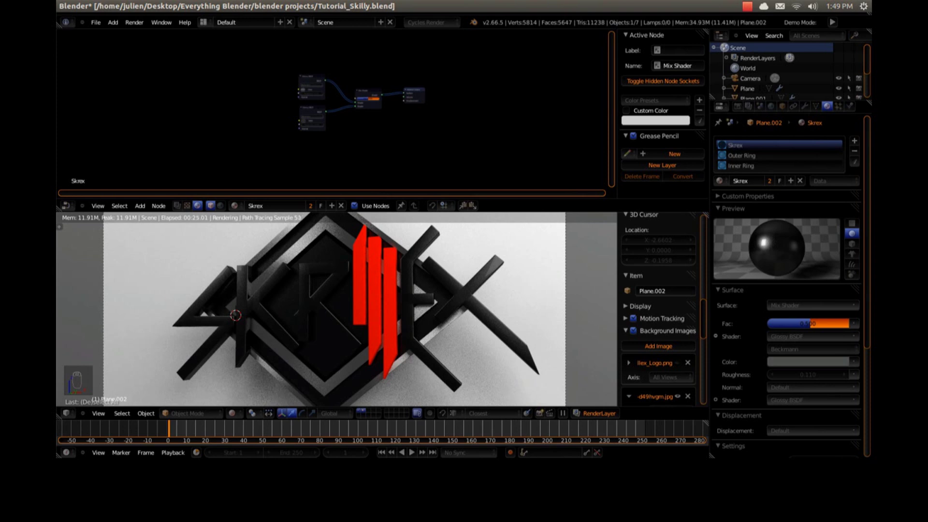
scroll(396, 96, "up", 4)
key("shift+a")
mouse_move(317, 115)
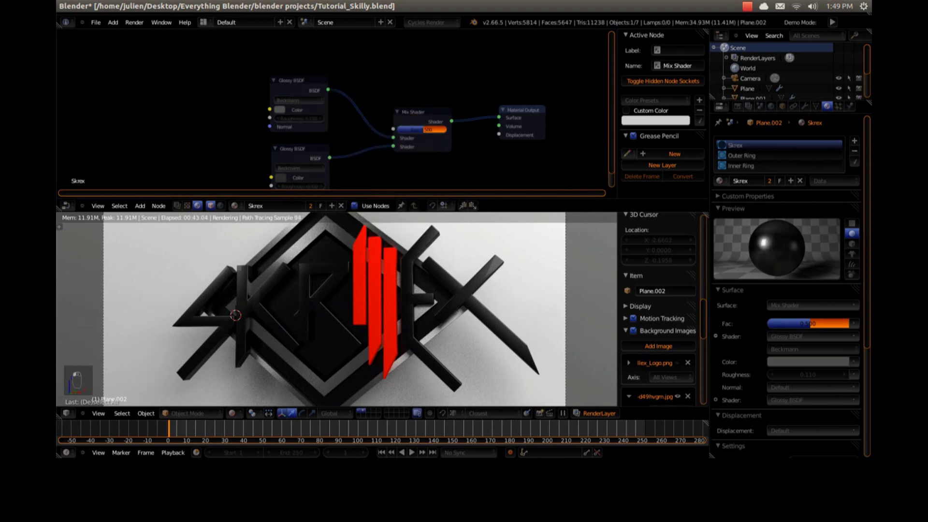
scroll(295, 99, "down", 5)
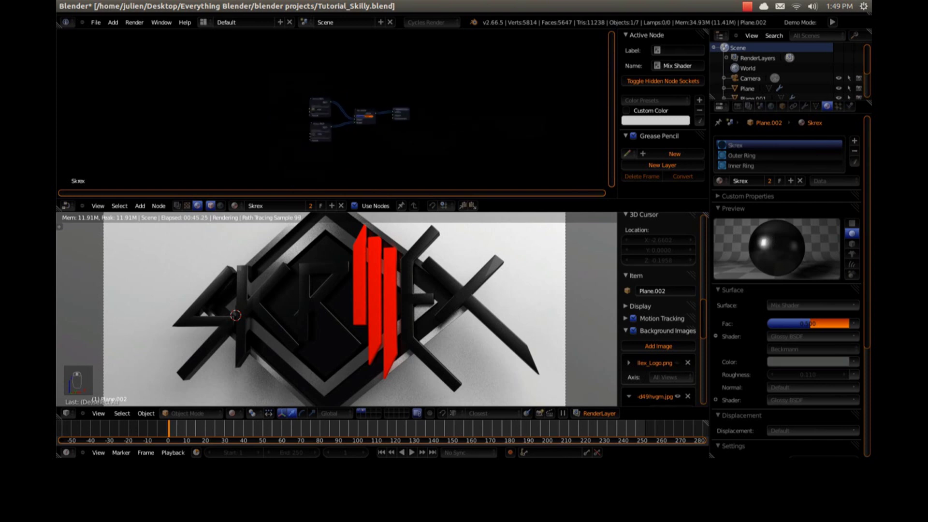
scroll(341, 116, "up", 4)
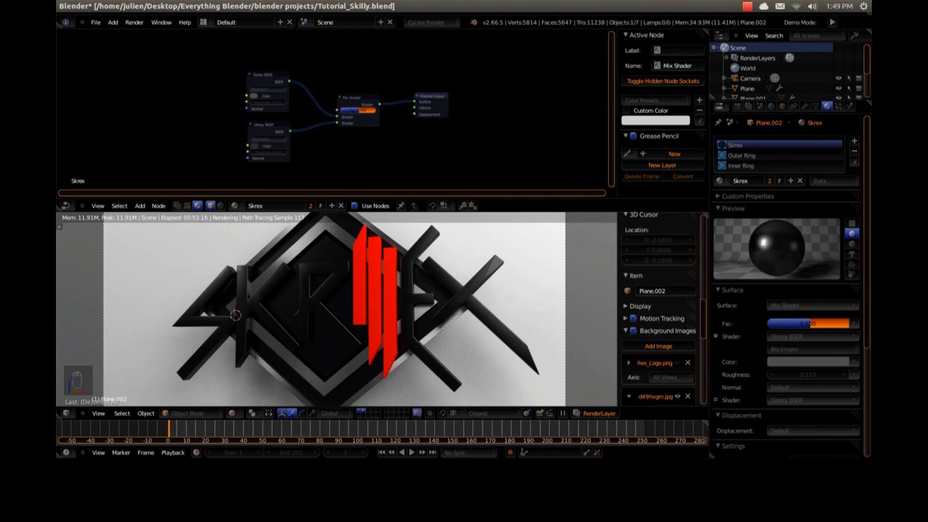
scroll(337, 309, "down", 4)
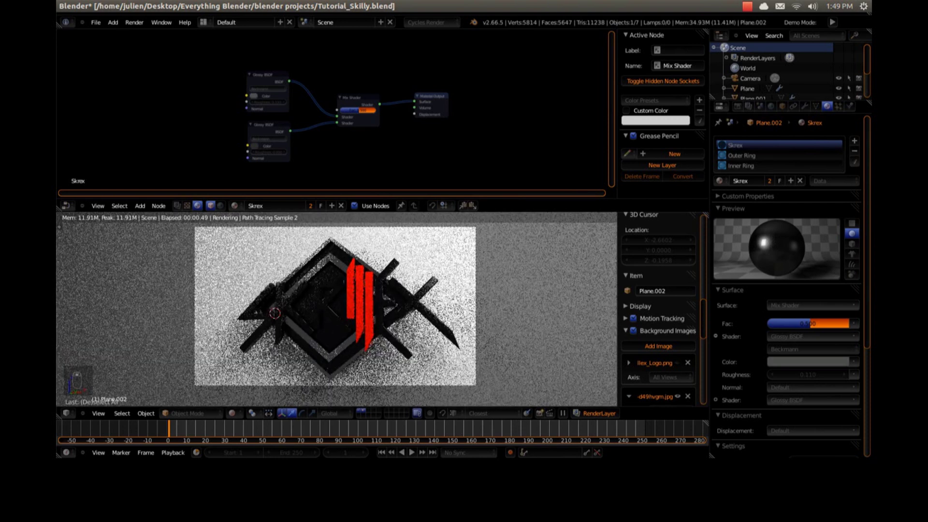
scroll(334, 110, "up", 2)
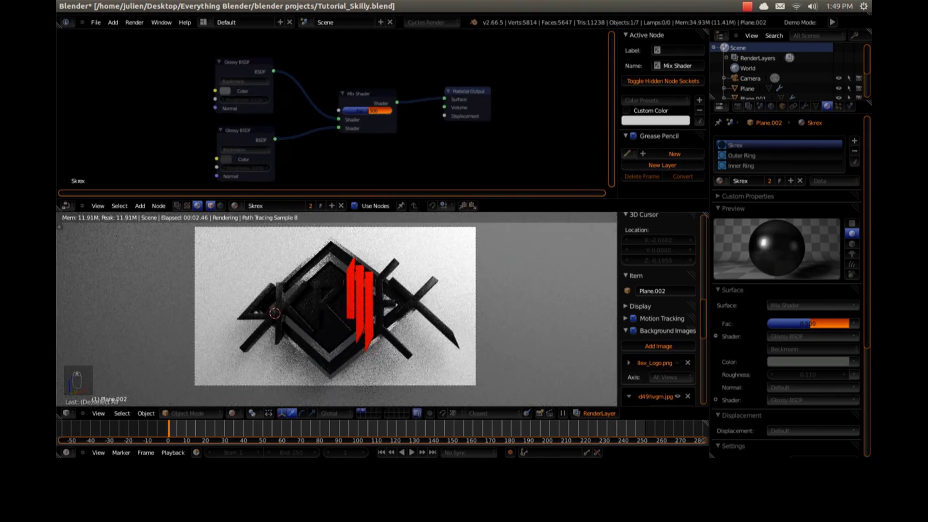